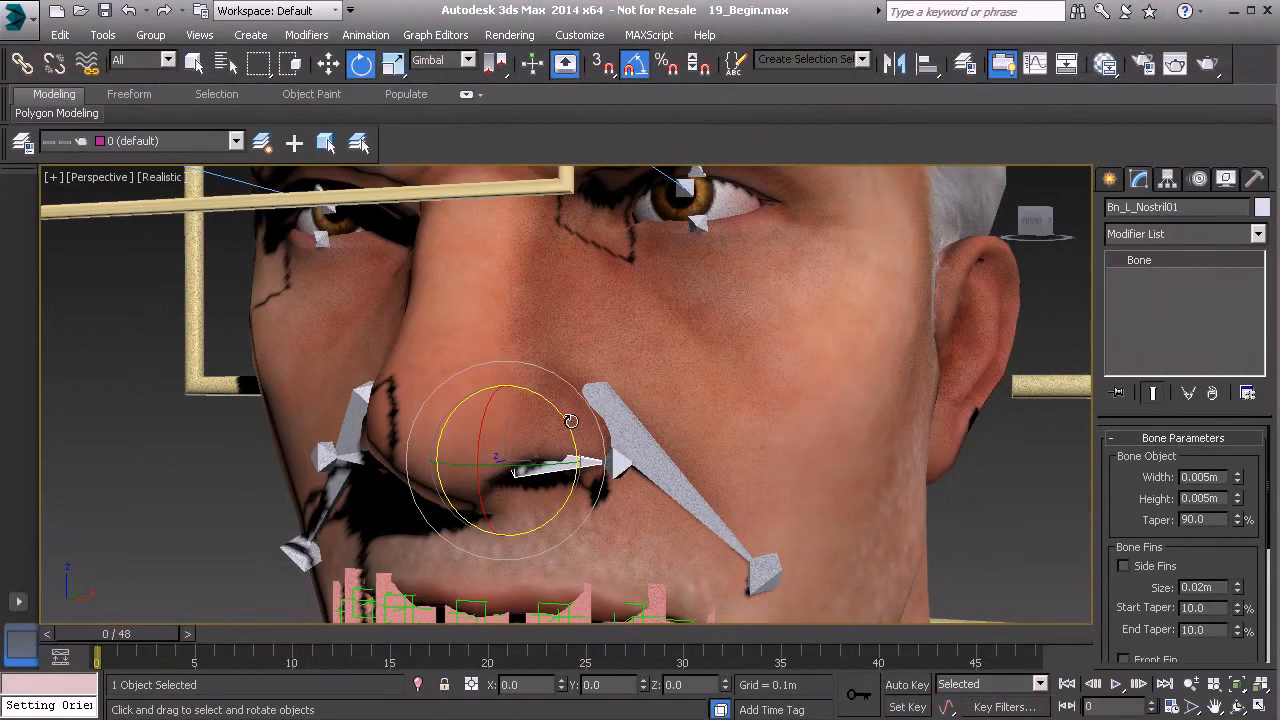
# - Try rotating the left nostril bone together with the neighbouring cheek bone, and undo the rotation
pyautogui.hotkey('ctrl', 'z')
pyautogui.keyDown('ctrl'); pyautogui.click(632, 433); pyautogui.keyUp('ctrl')
pyautogui.moveTo(574, 432); pyautogui.dragTo(564, 414)
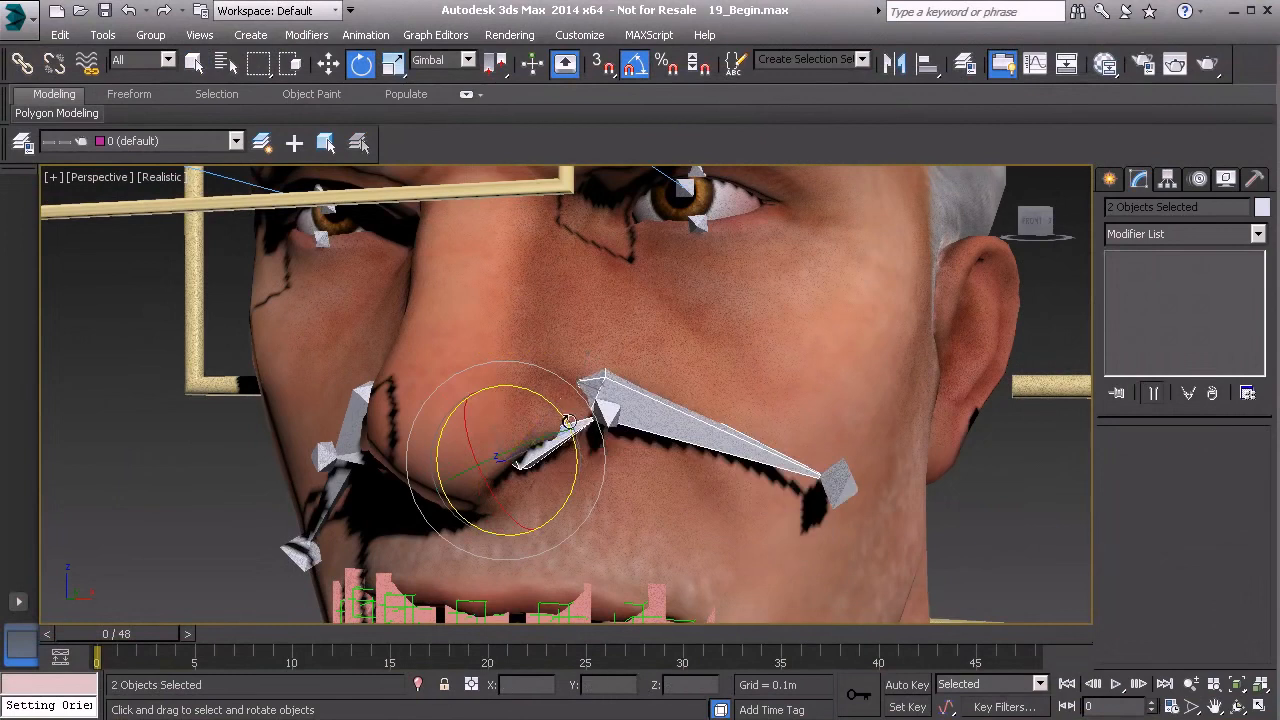
pyautogui.hotkey('ctrl', 'z')
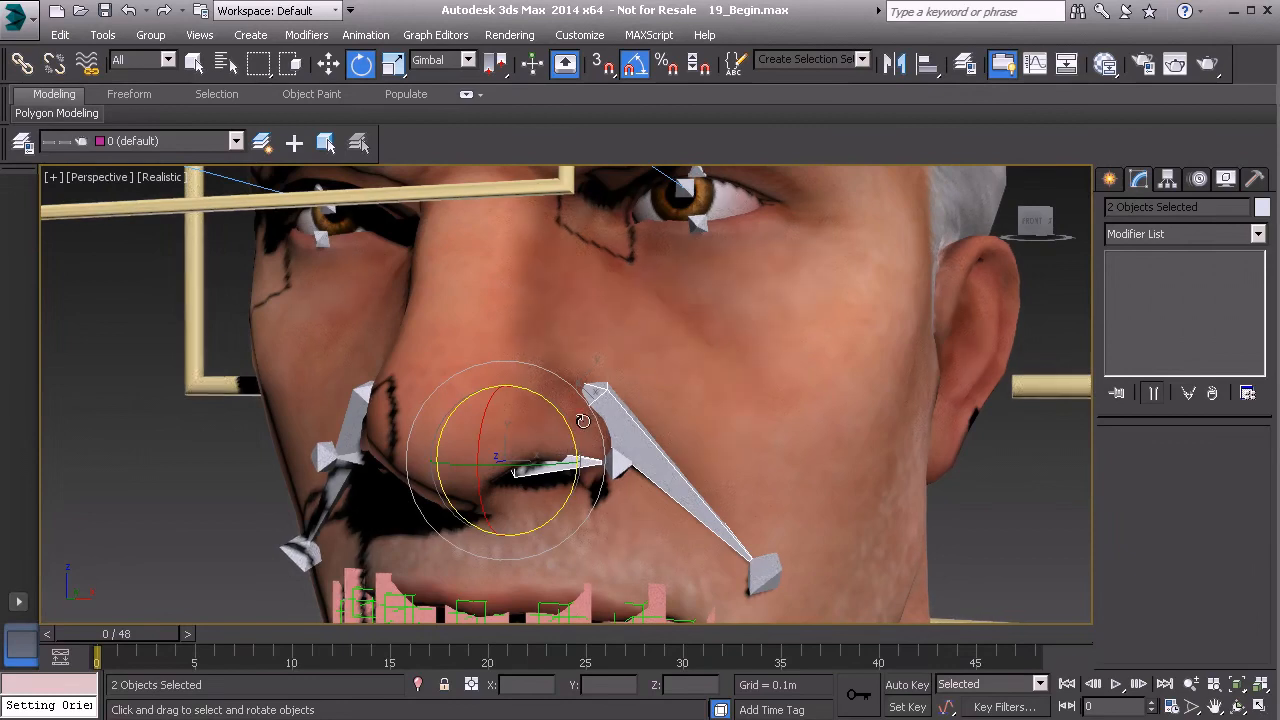
pyautogui.click(592, 378)
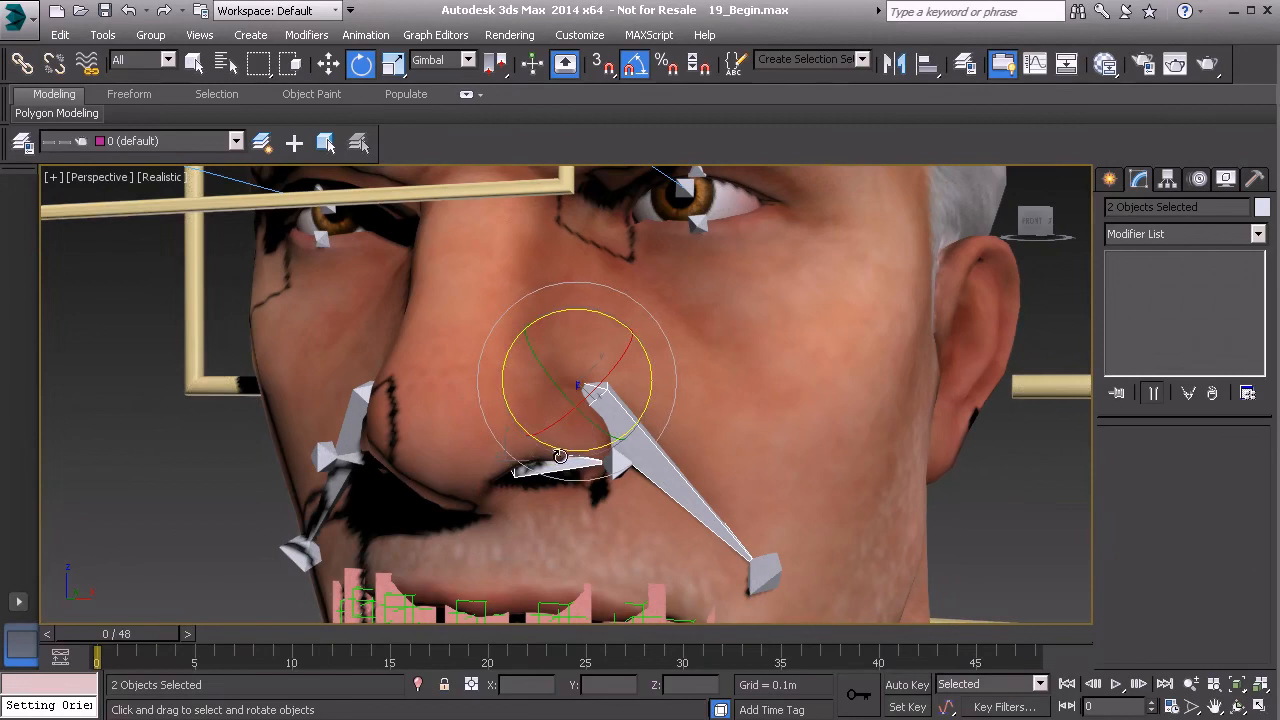
# - Hide the Mesh layer and clone the PtDrv_Head01 point helper as a copy named PtDrv_L_Nostril01
pyautogui.click(22, 141)
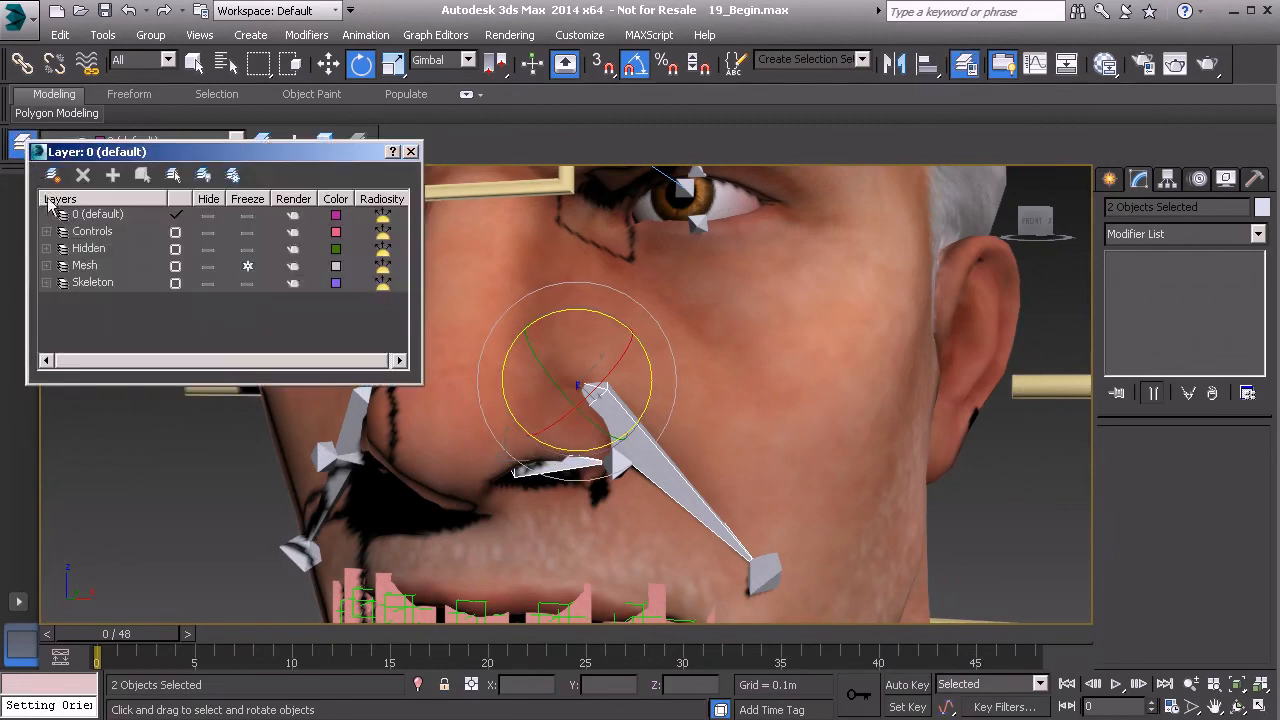
pyautogui.click(208, 265)
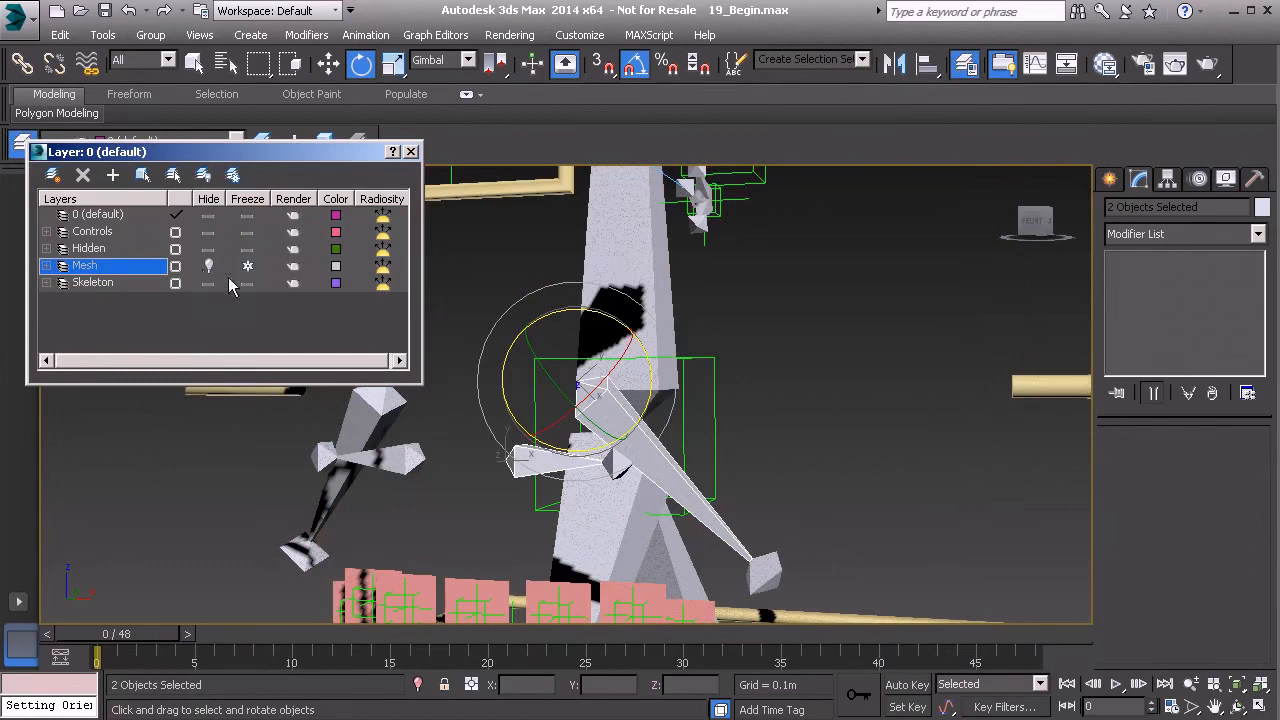
pyautogui.click(715, 360)
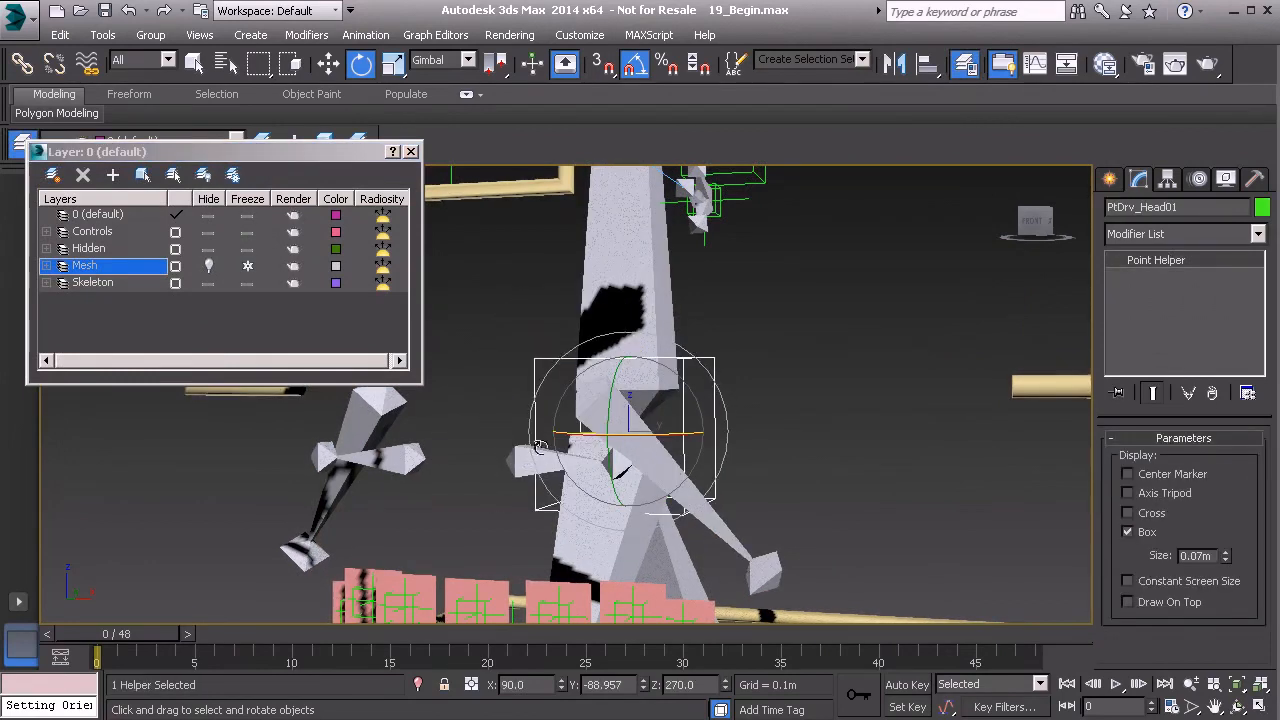
pyautogui.moveTo(564, 490)
pyautogui.keyDown('alt'); pyautogui.mouseDown(button='middle')
pyautogui.moveTo(542, 473)
pyautogui.moveTo(574, 468)
pyautogui.mouseUp(button='middle'); pyautogui.keyUp('alt')
pyautogui.keyDown('alt'); pyautogui.moveTo(717, 380); pyautogui.dragTo(704, 390, button='middle'); pyautogui.keyUp('alt')
pyautogui.keyDown('shift'); pyautogui.moveTo(704, 390); pyautogui.dragTo(706, 399); pyautogui.keyUp('shift')
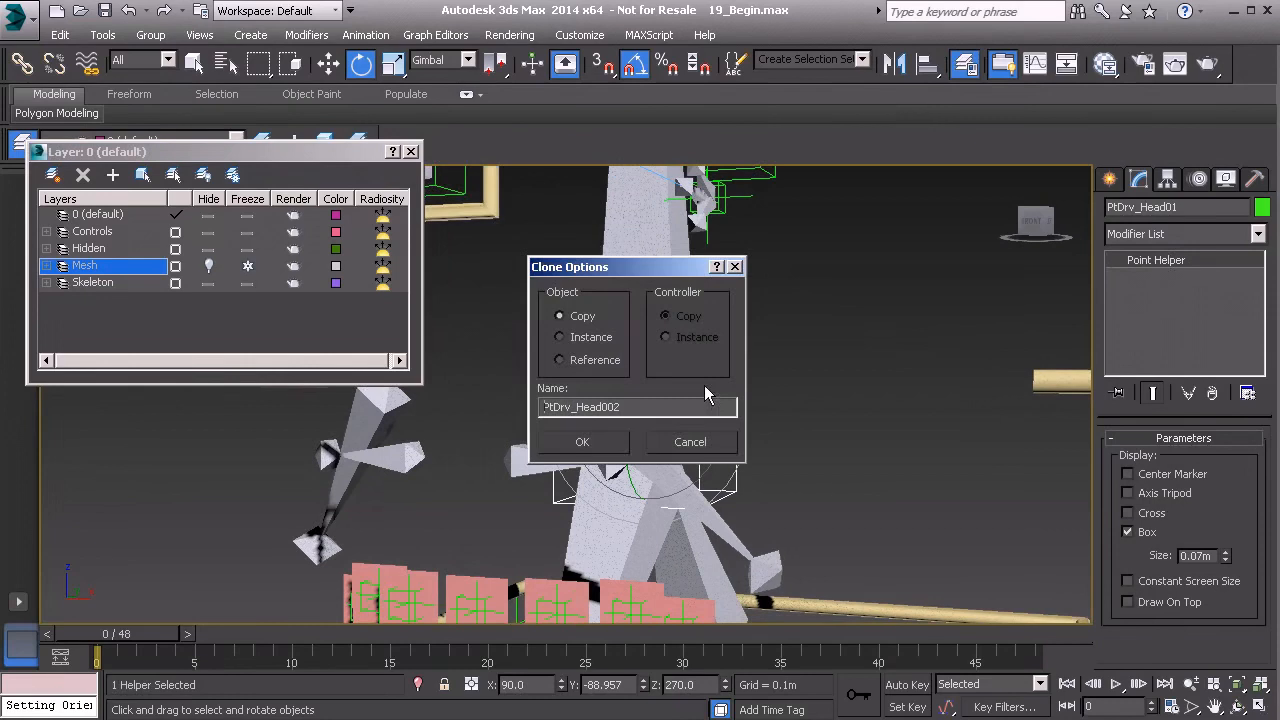
pyautogui.moveTo(578, 407); pyautogui.dragTo(666, 416)
pyautogui.write('L_')
pyautogui.click(583, 444)
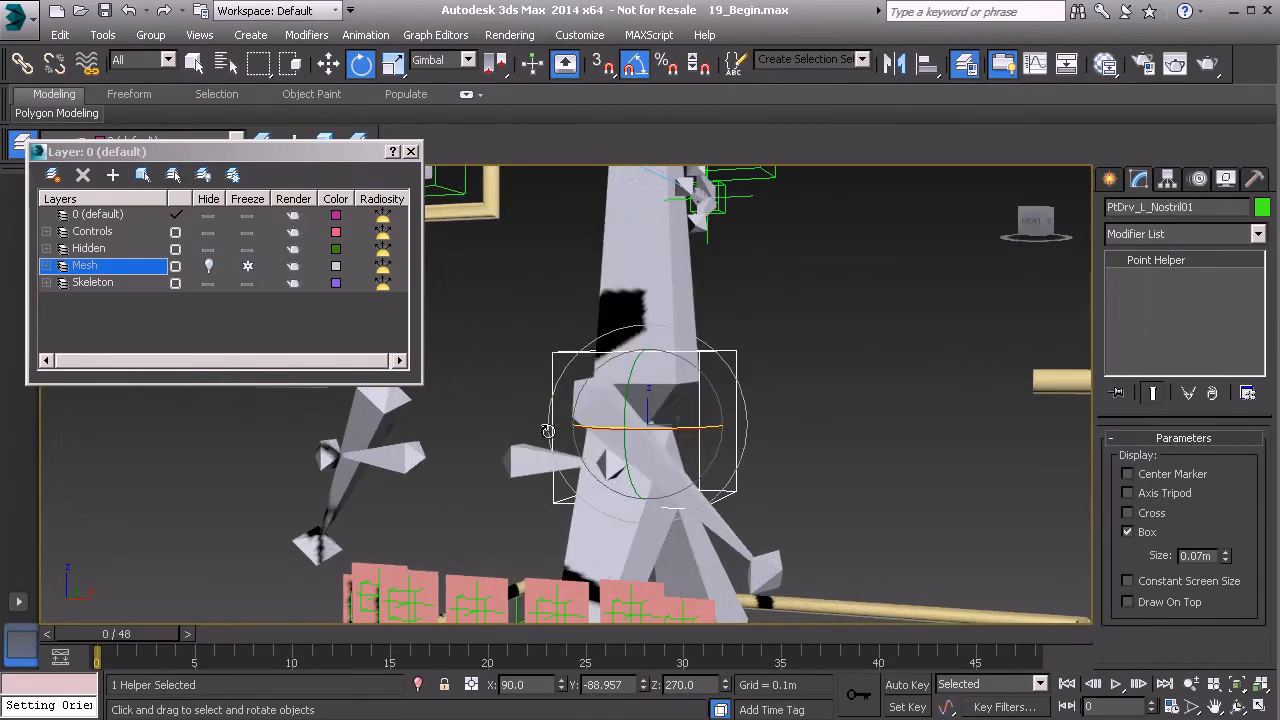
# - Align PtDrv_L_Nostril01 to the Bn_L_Nostril01 bone's pivot position and orientation on all axes, and set its box size to 0.015 m
pyautogui.moveTo(547, 432); pyautogui.dragTo(551, 425, button='middle')
pyautogui.hotkey('alt', 'a')
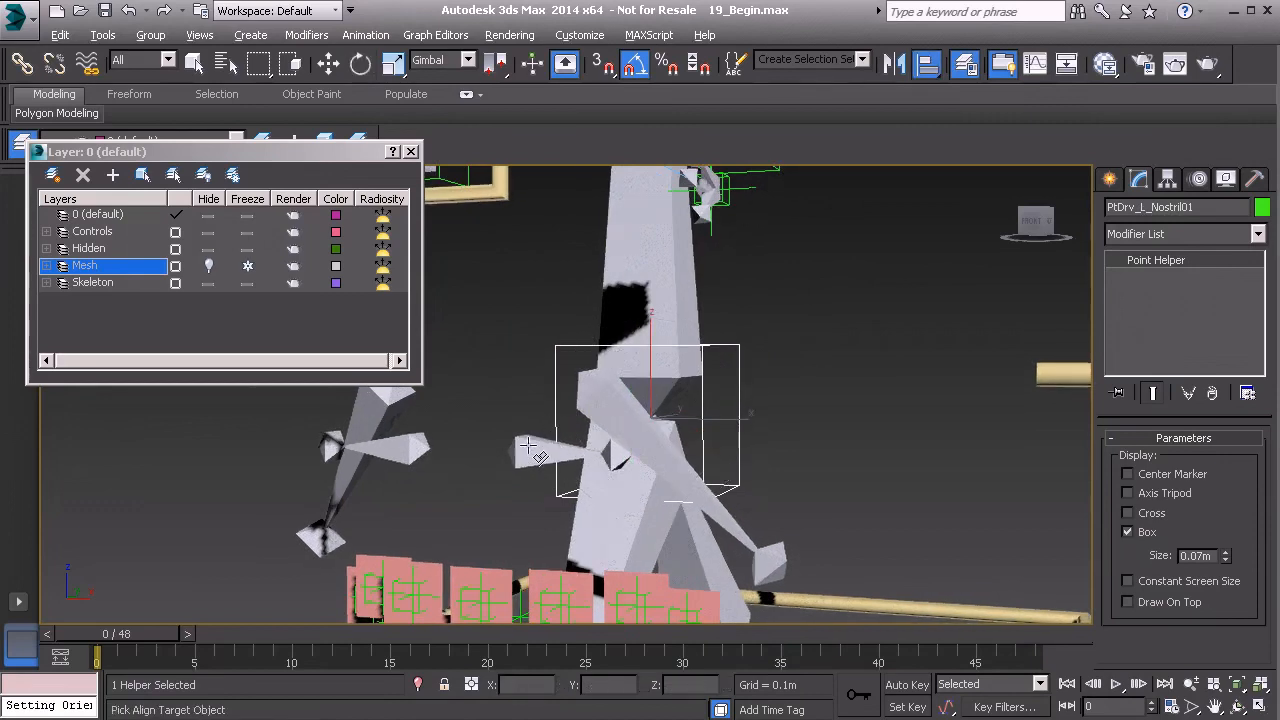
pyautogui.click(528, 445)
pyautogui.click(644, 531)
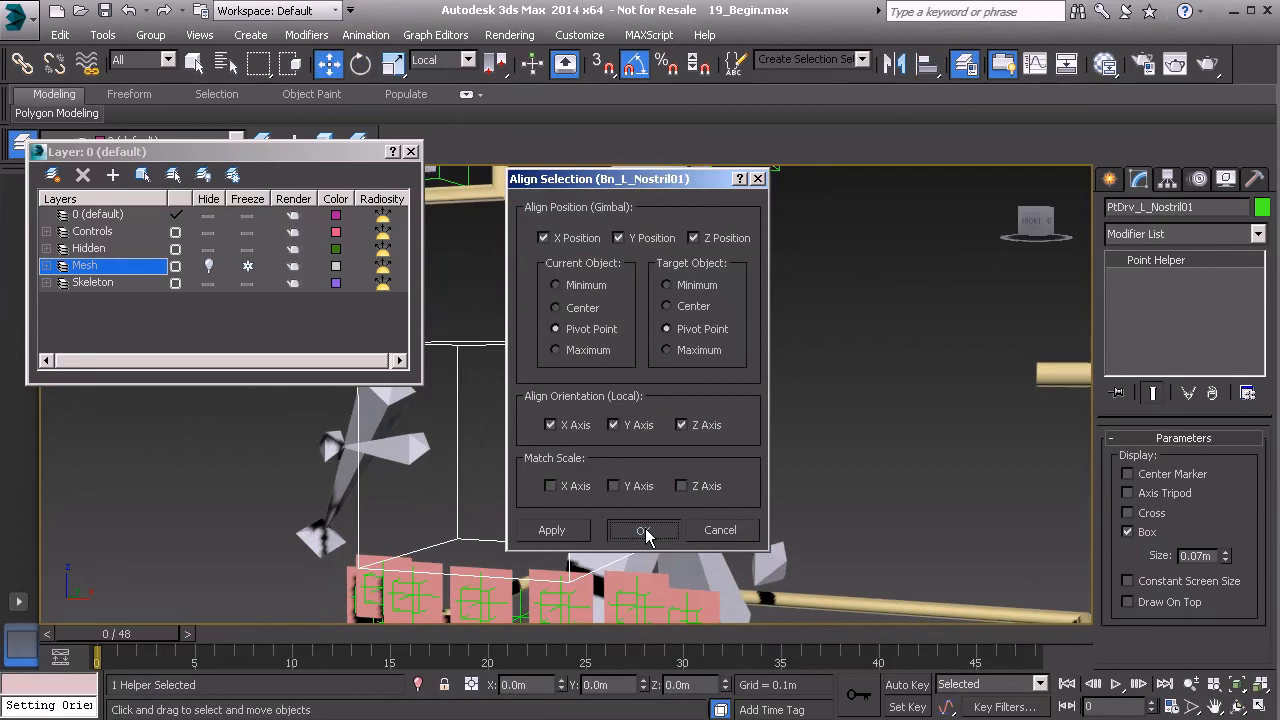
pyautogui.click(644, 531)
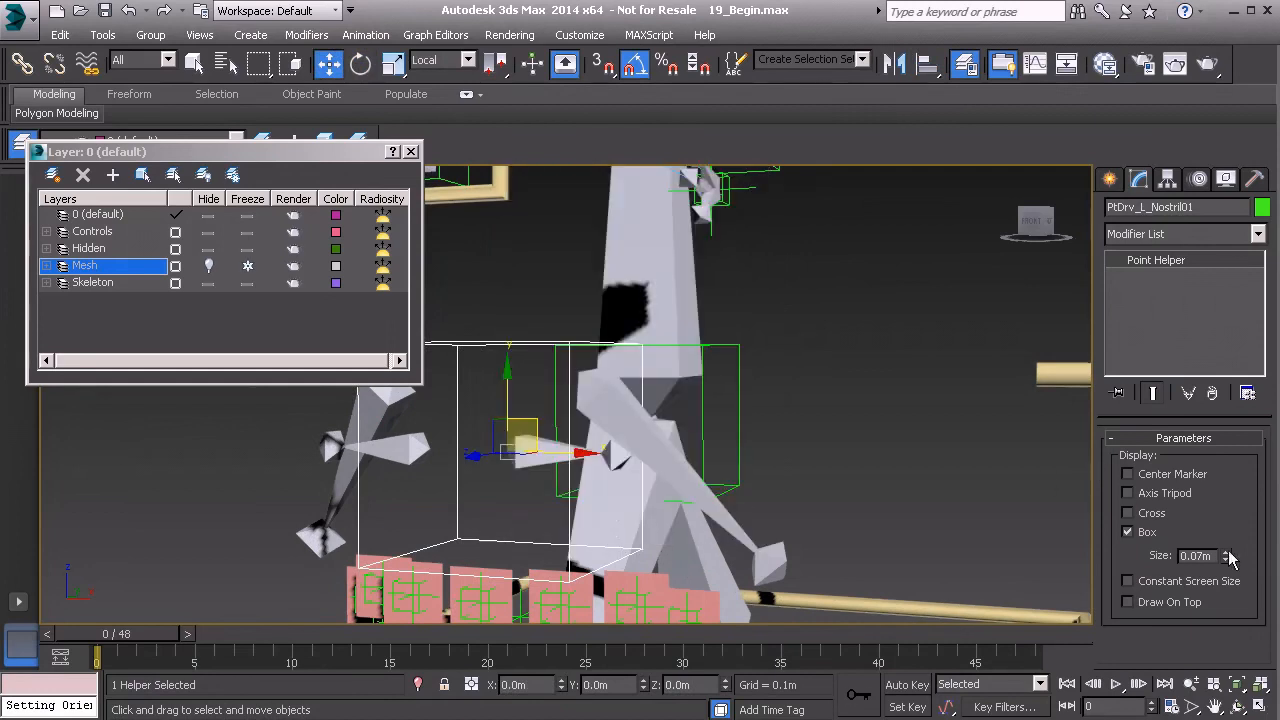
pyautogui.moveTo(1228, 556); pyautogui.dragTo(1221, 628)
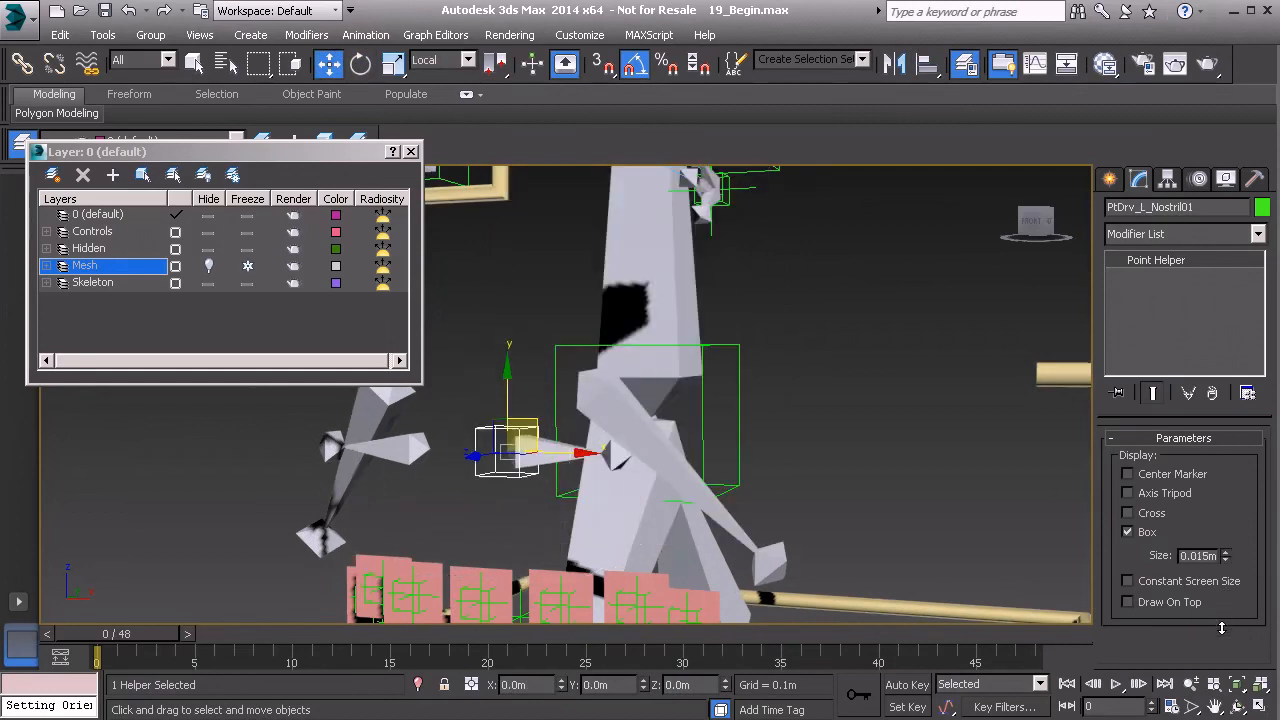
# - Link the PtDrv_L_Nostril01 helper to the large vertical head bone as its parent
pyautogui.keyDown('alt'); pyautogui.moveTo(693, 466); pyautogui.dragTo(707, 466, button='middle'); pyautogui.keyUp('alt')
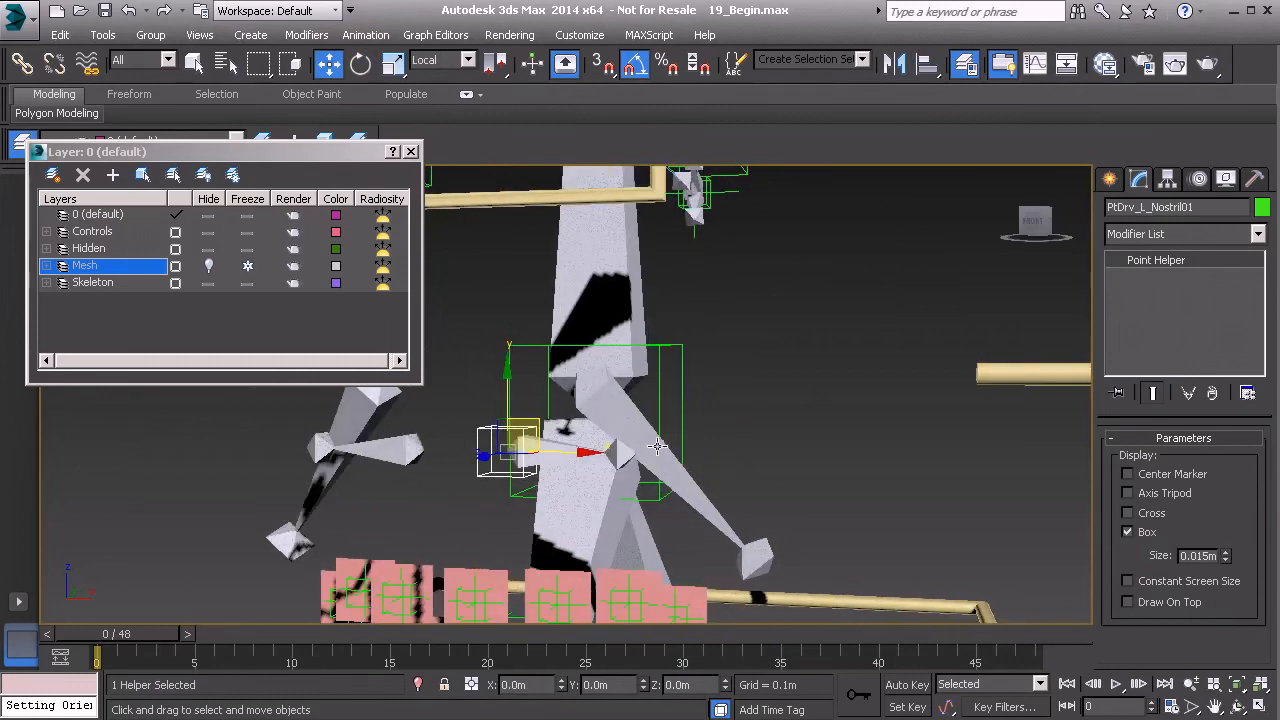
pyautogui.click(20, 64)
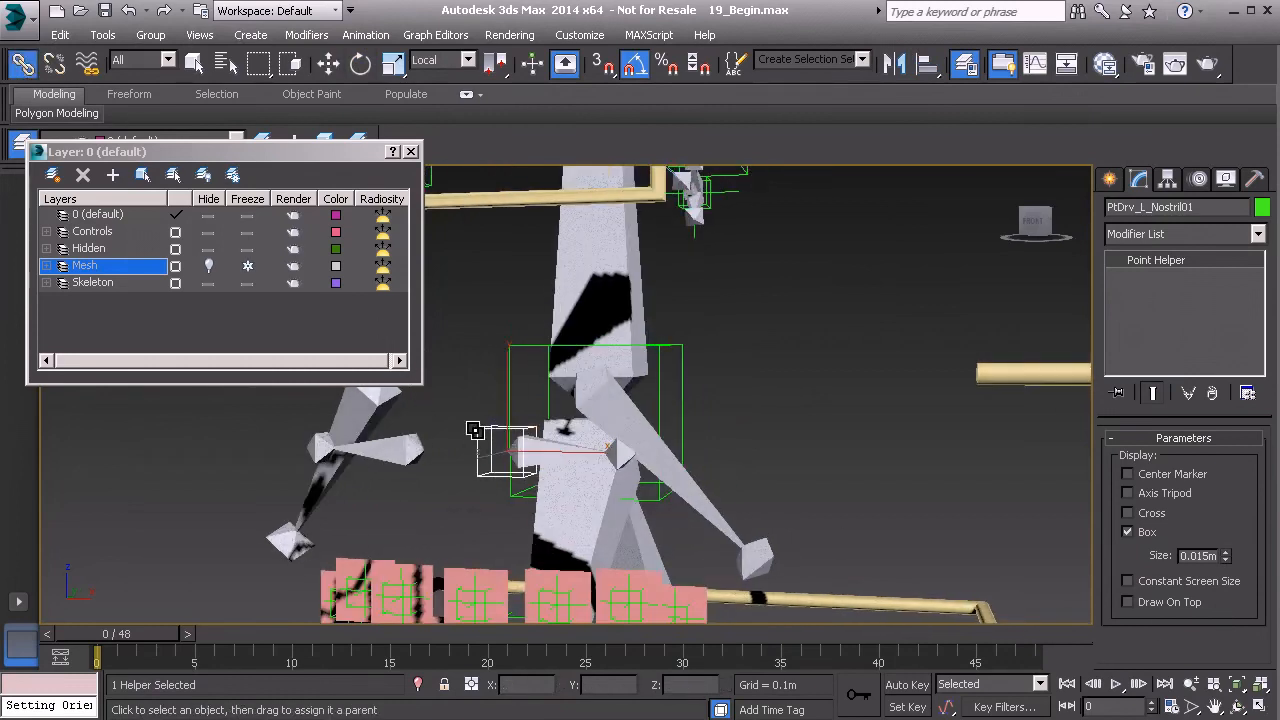
pyautogui.moveTo(495, 440); pyautogui.dragTo(573, 245)
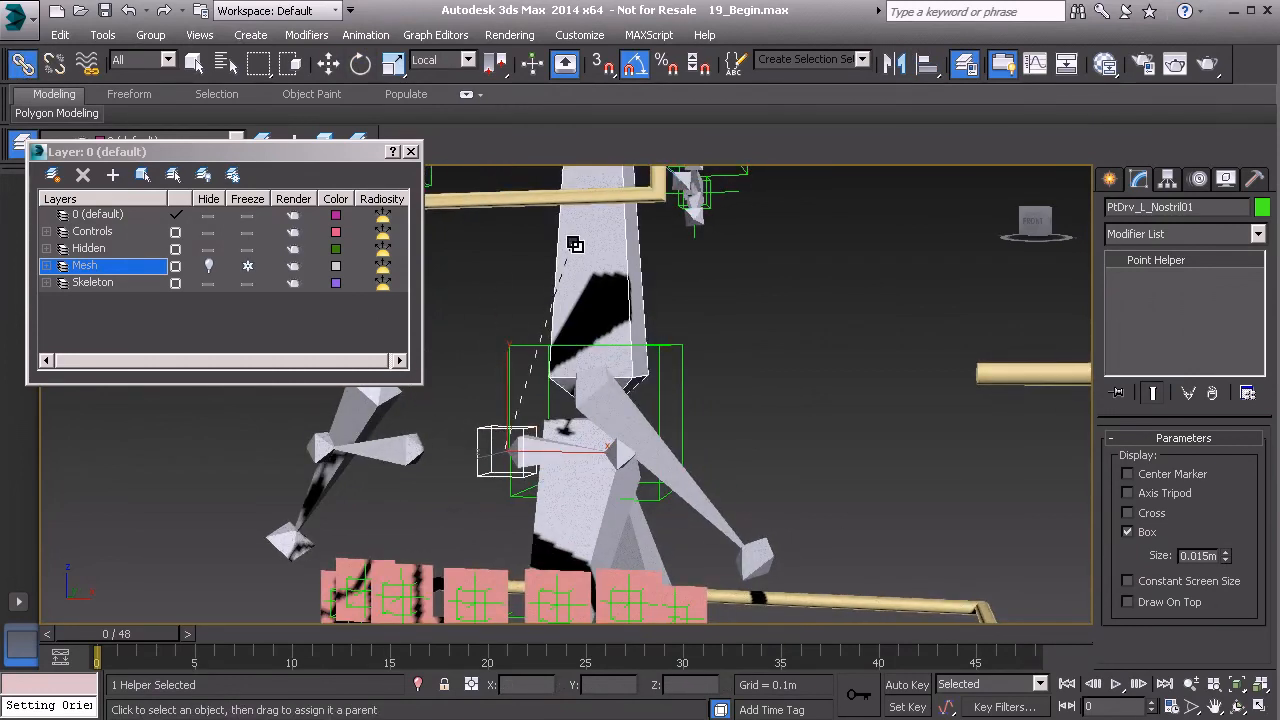
# - Clone the left nostril driver helper as a copy named PtDrv_R_Nostril01
pyautogui.scroll(2, 480, 338)
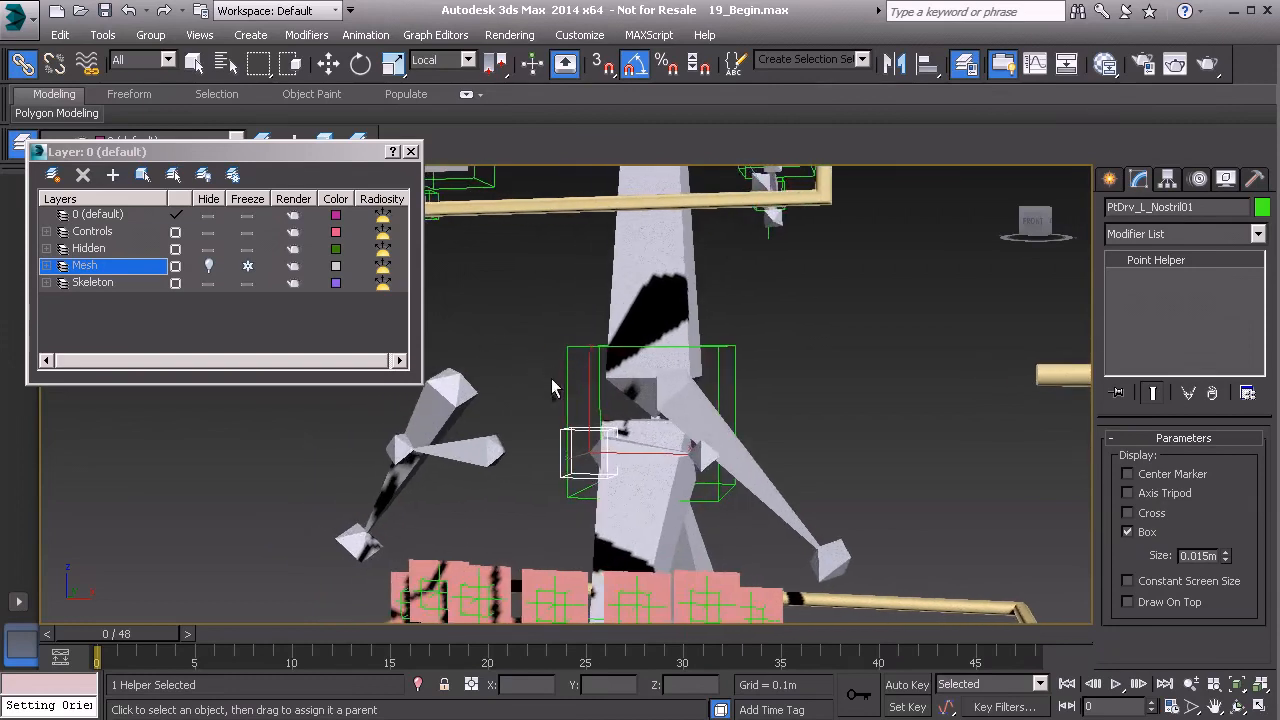
pyautogui.scroll(2, 480, 338)
pyautogui.scroll(-2, 546, 388)
pyautogui.hotkey('ctrl', 'v')
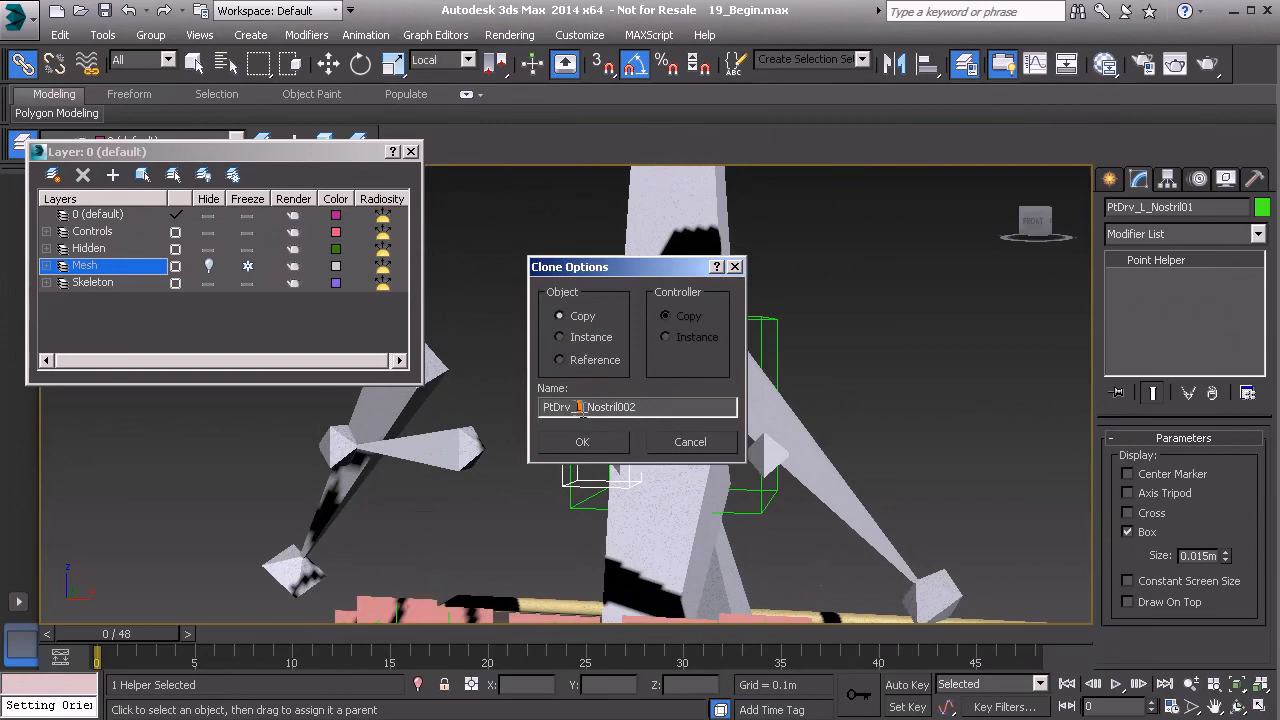
pyautogui.write('R')
pyautogui.click(590, 442)
# - Align PtDrv_R_Nostril01 to the right nostril bone in position and orientation
pyautogui.hotkey('alt', 'a')
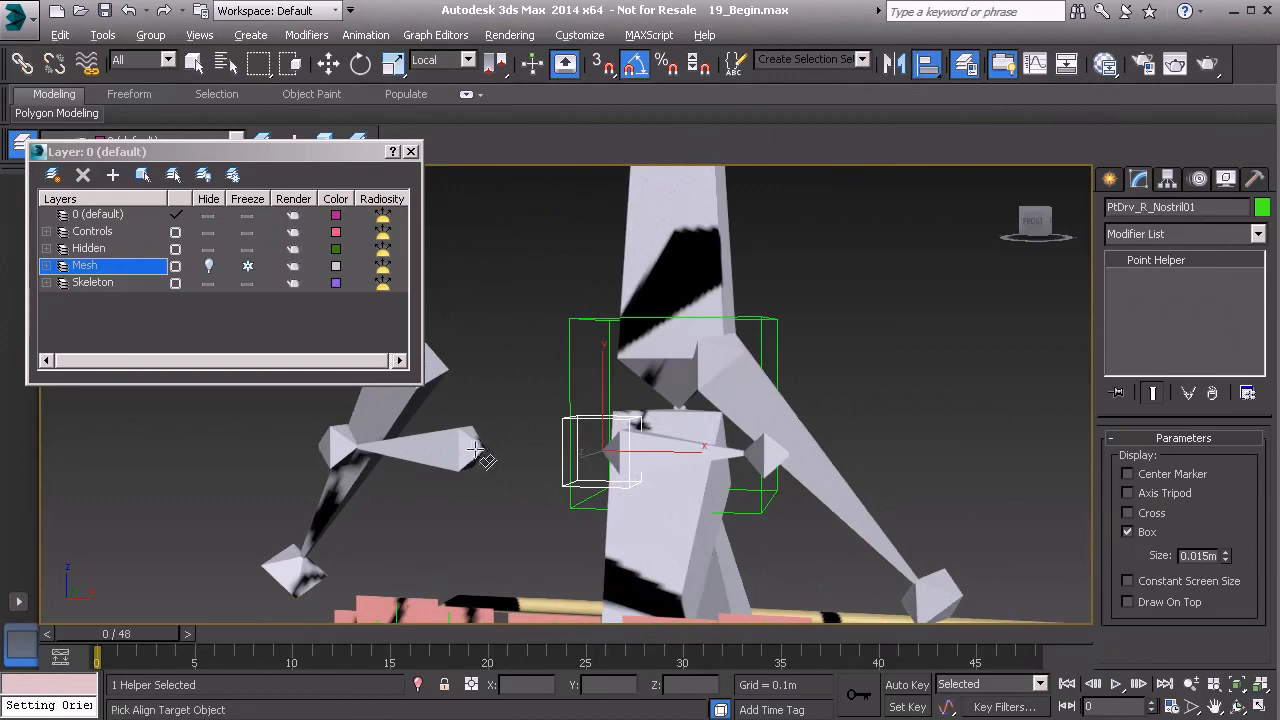
pyautogui.click(481, 450)
pyautogui.click(640, 530)
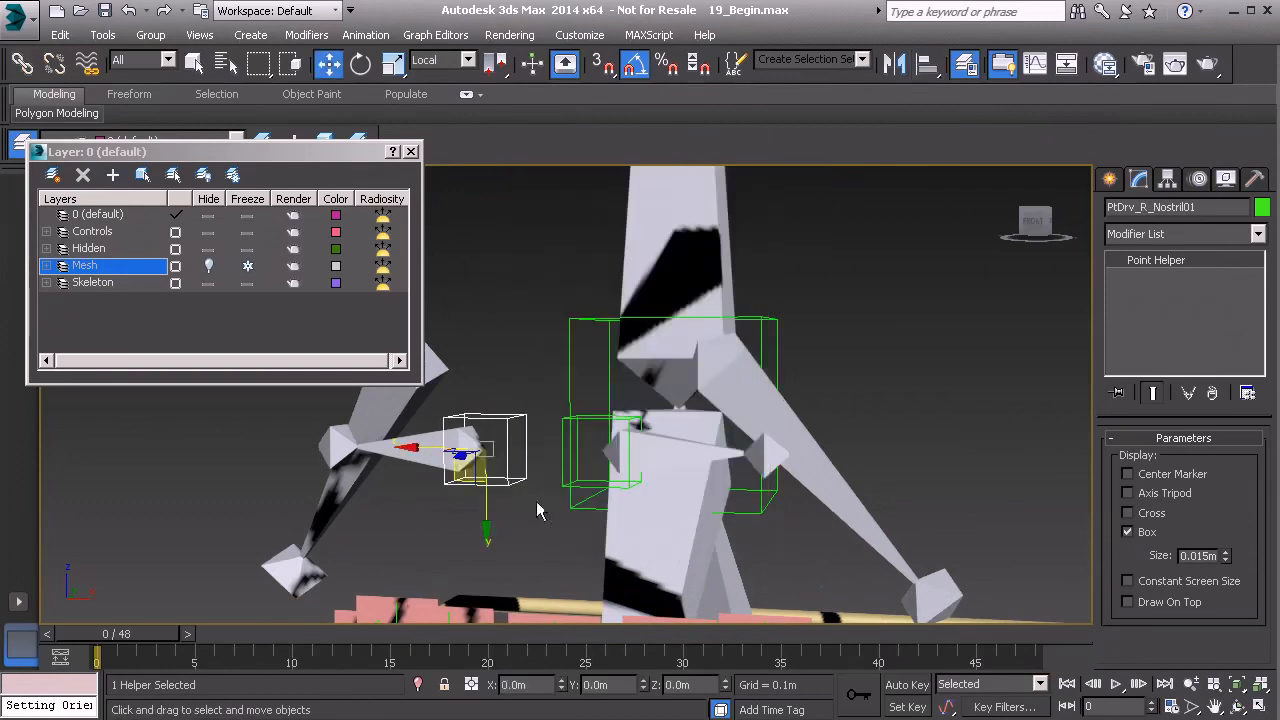
pyautogui.scroll(3, 537, 483)
pyautogui.scroll(2, 537, 483)
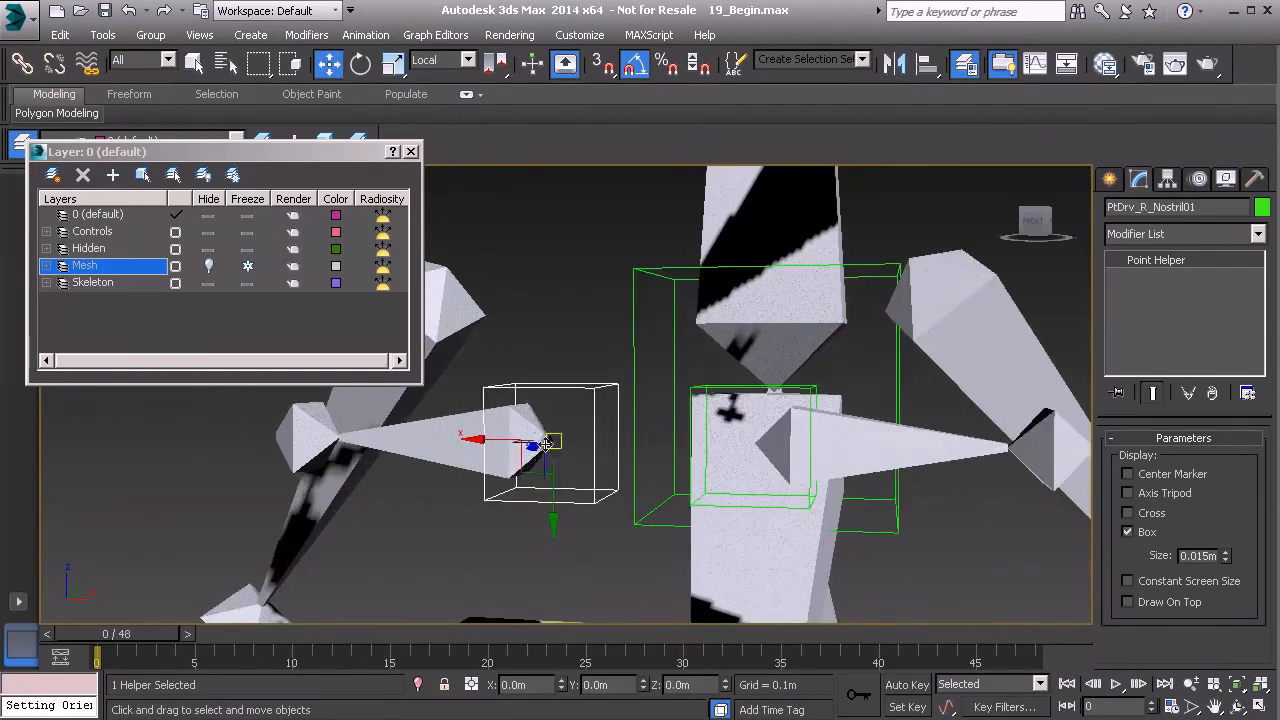
pyautogui.scroll(2, 448, 445)
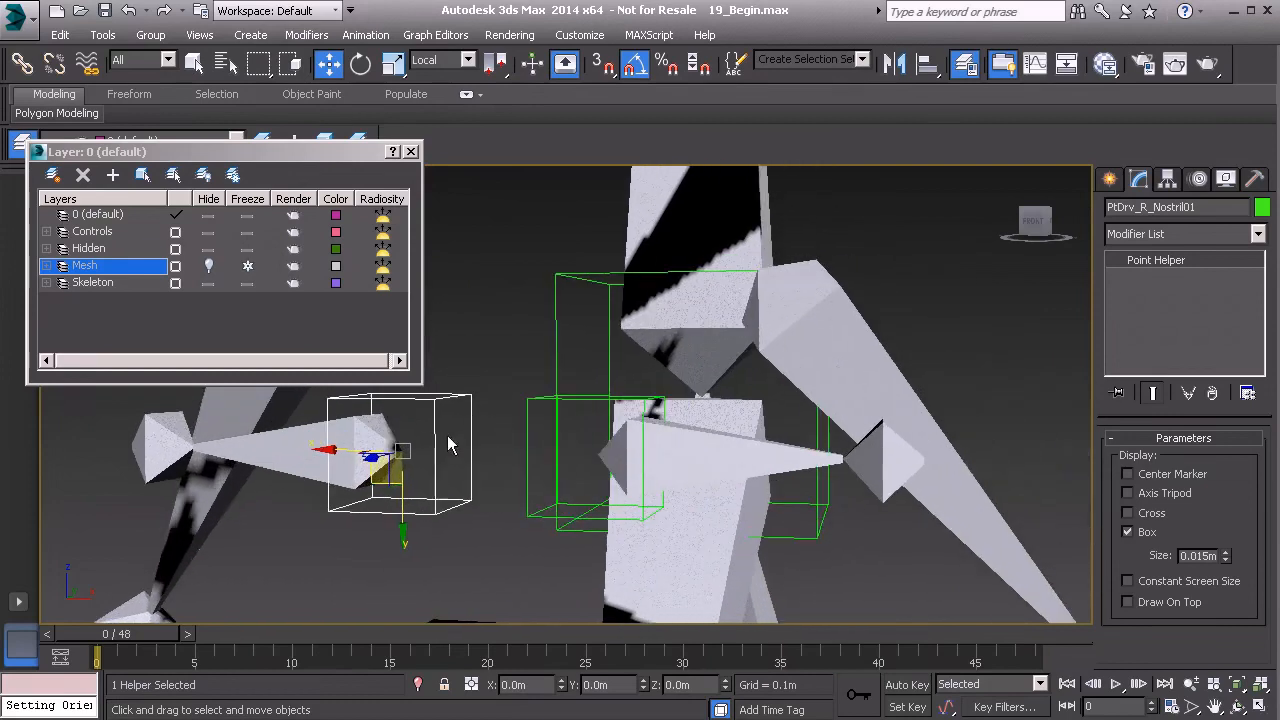
pyautogui.click(298, 453)
pyautogui.click(415, 394)
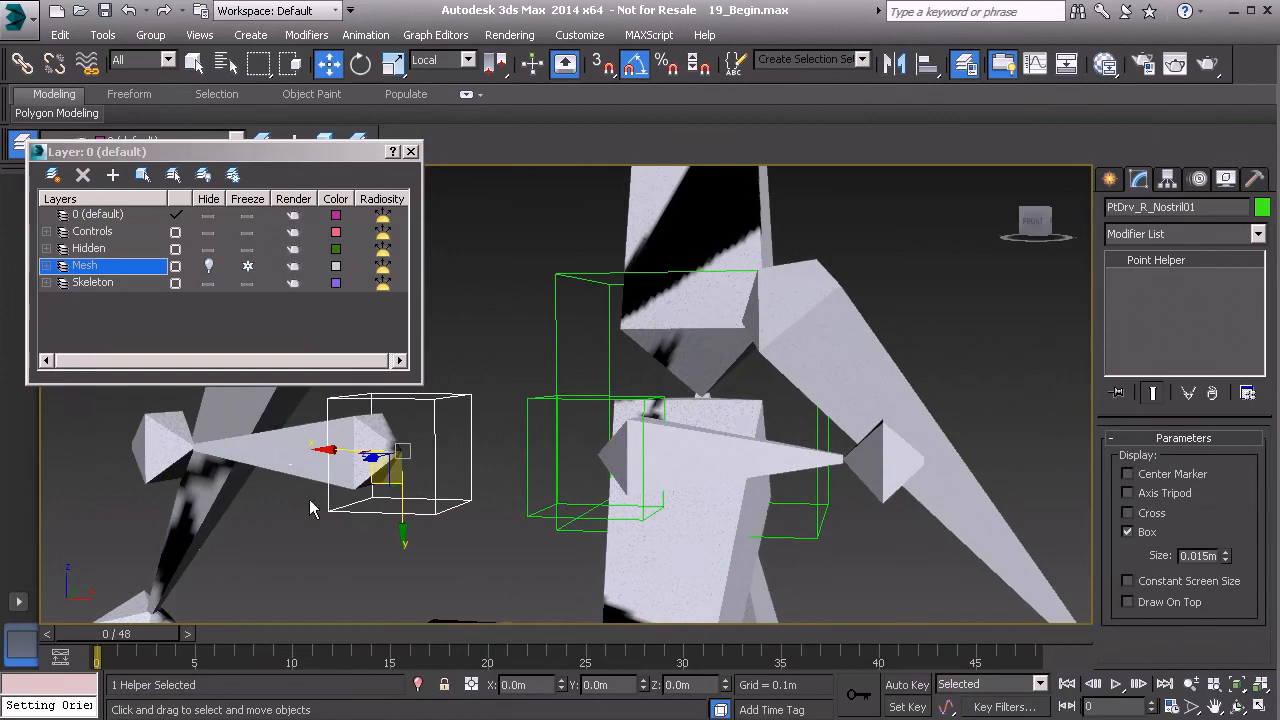
pyautogui.click(283, 453)
pyautogui.keyDown('alt'); pyautogui.moveTo(457, 474); pyautogui.dragTo(496, 474, button='middle'); pyautogui.keyUp('alt')
pyautogui.click(694, 486)
# - Apply Freeze Transform to both nostril driver helpers, PtDrv_L_Nostril01 and PtDrv_R_Nostril01
pyautogui.click(549, 411)
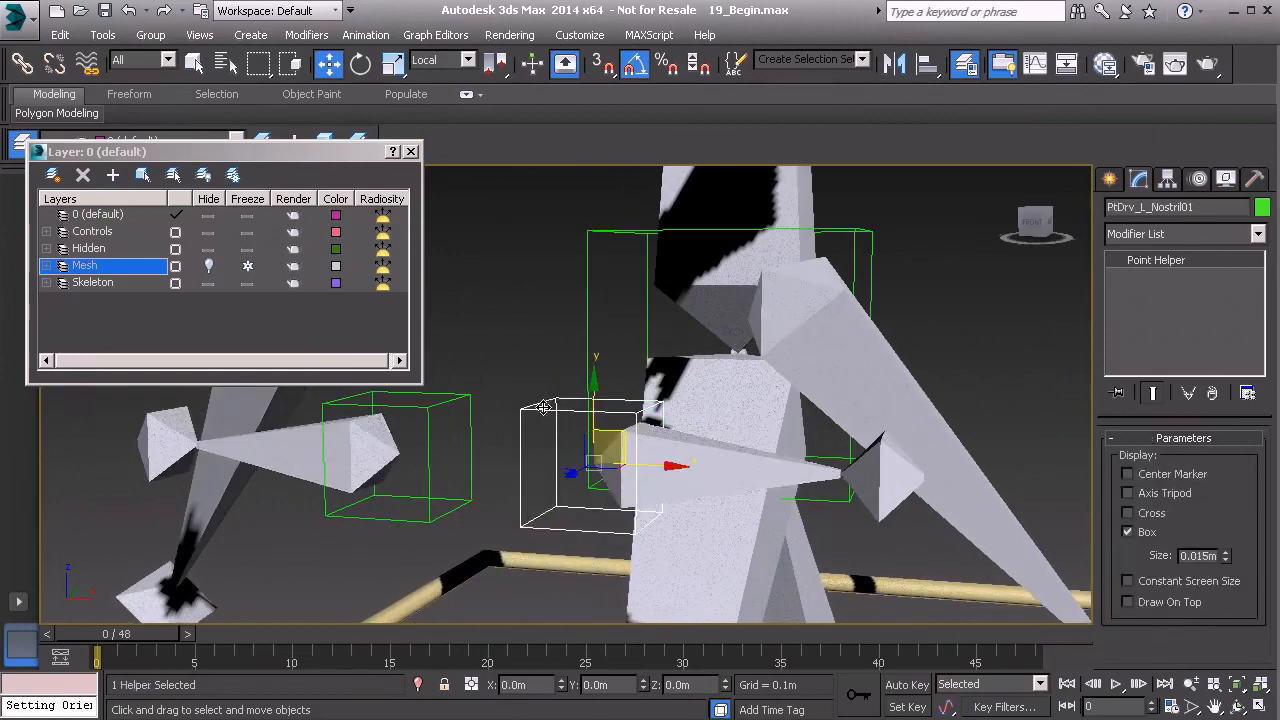
pyautogui.click(551, 422)
pyautogui.click(536, 401)
pyautogui.keyDown('ctrl'); pyautogui.click(449, 401); pyautogui.keyUp('ctrl')
pyautogui.rightClick(495, 392)
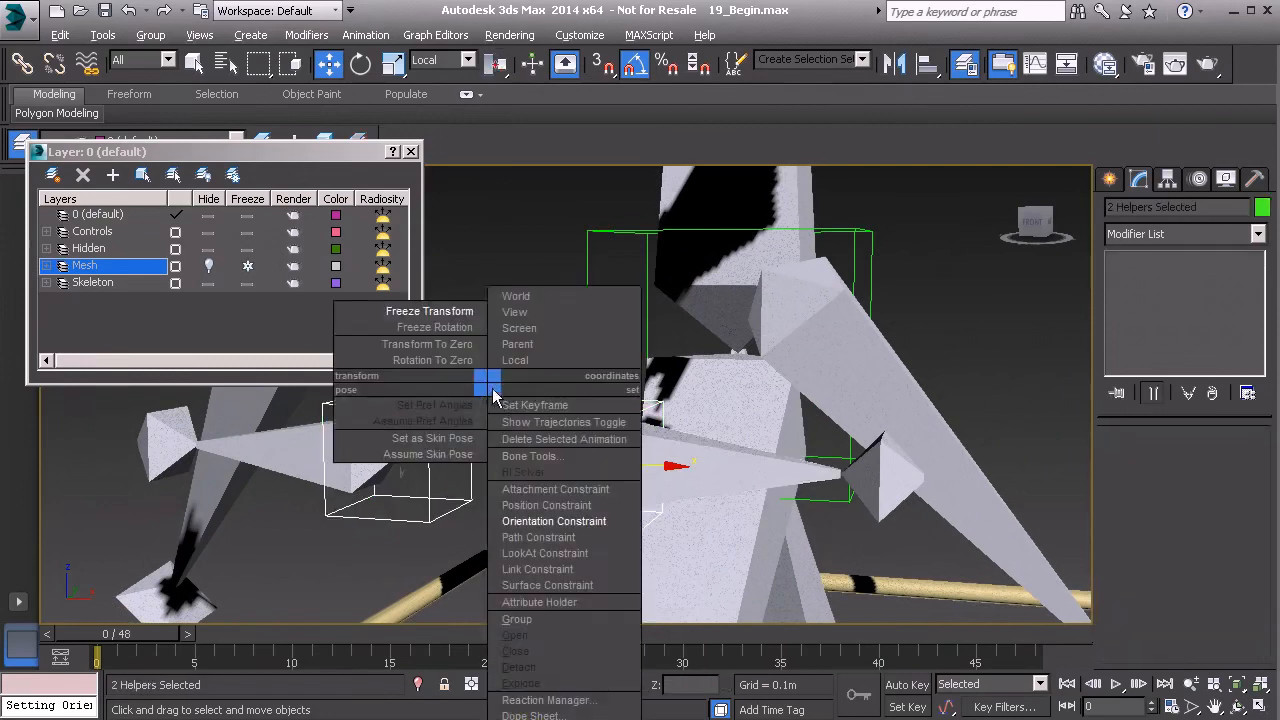
pyautogui.click(430, 311)
pyautogui.click(572, 546)
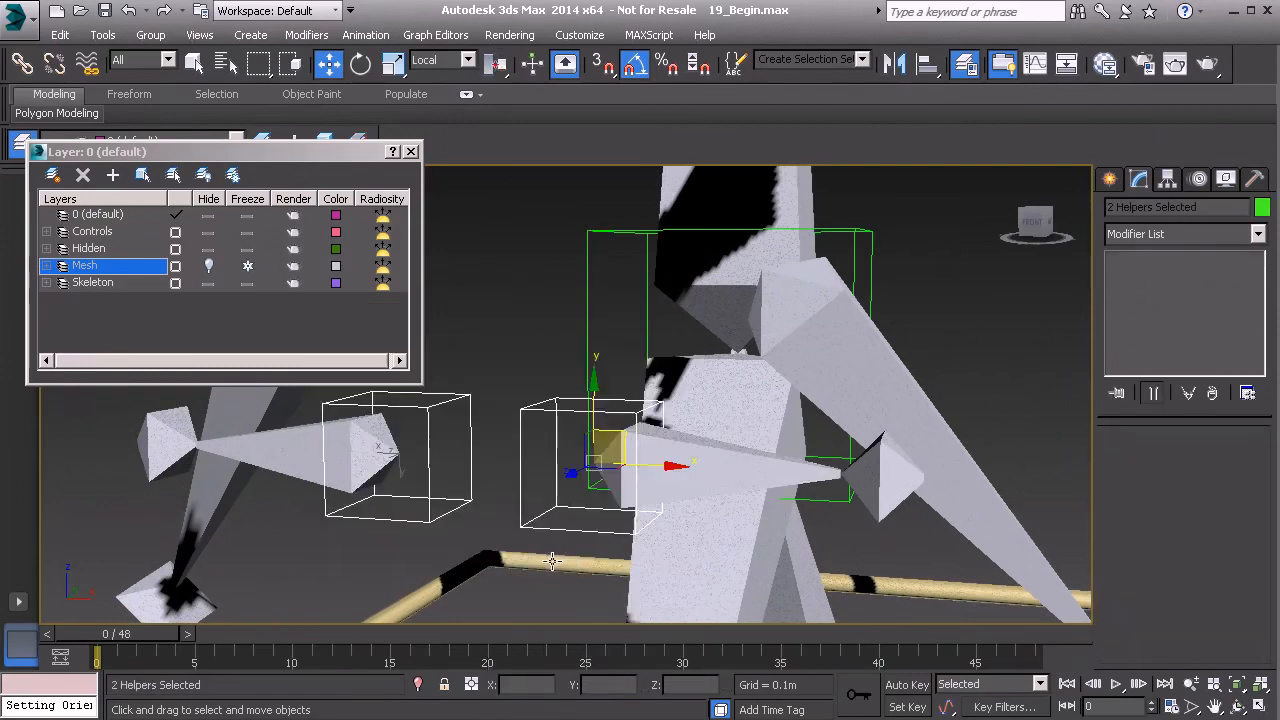
pyautogui.click(433, 408)
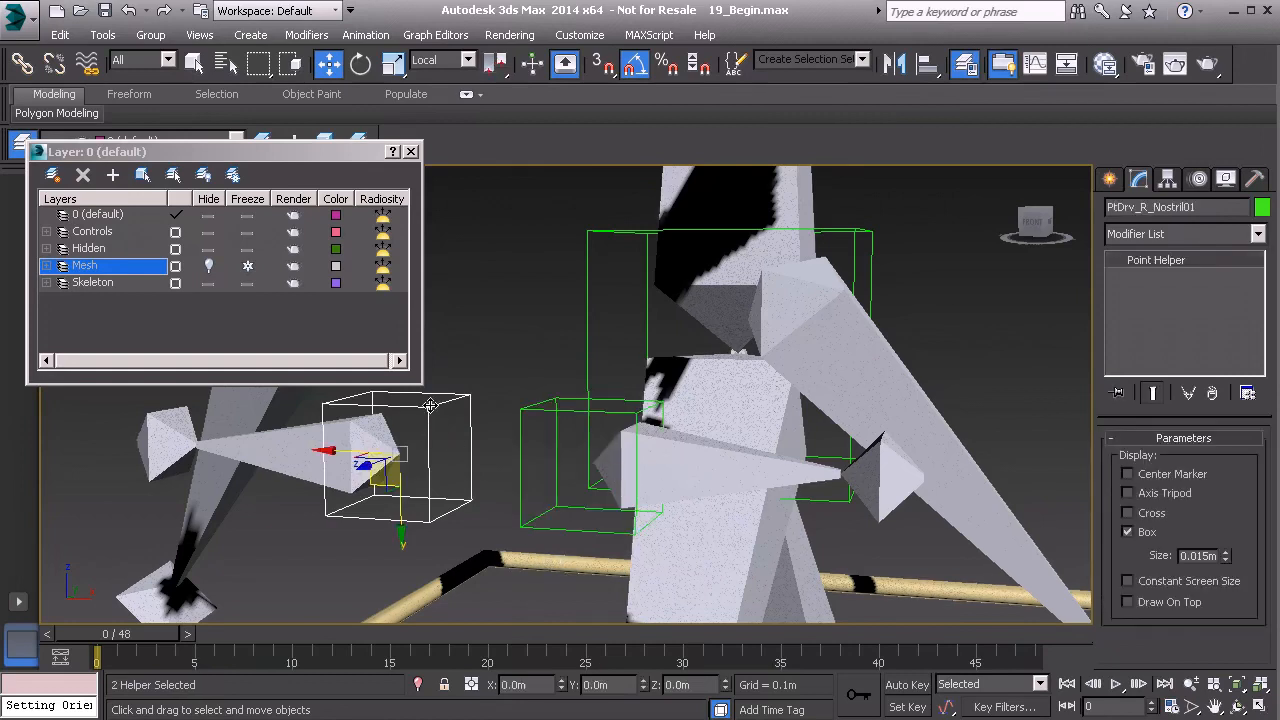
pyautogui.click(558, 414)
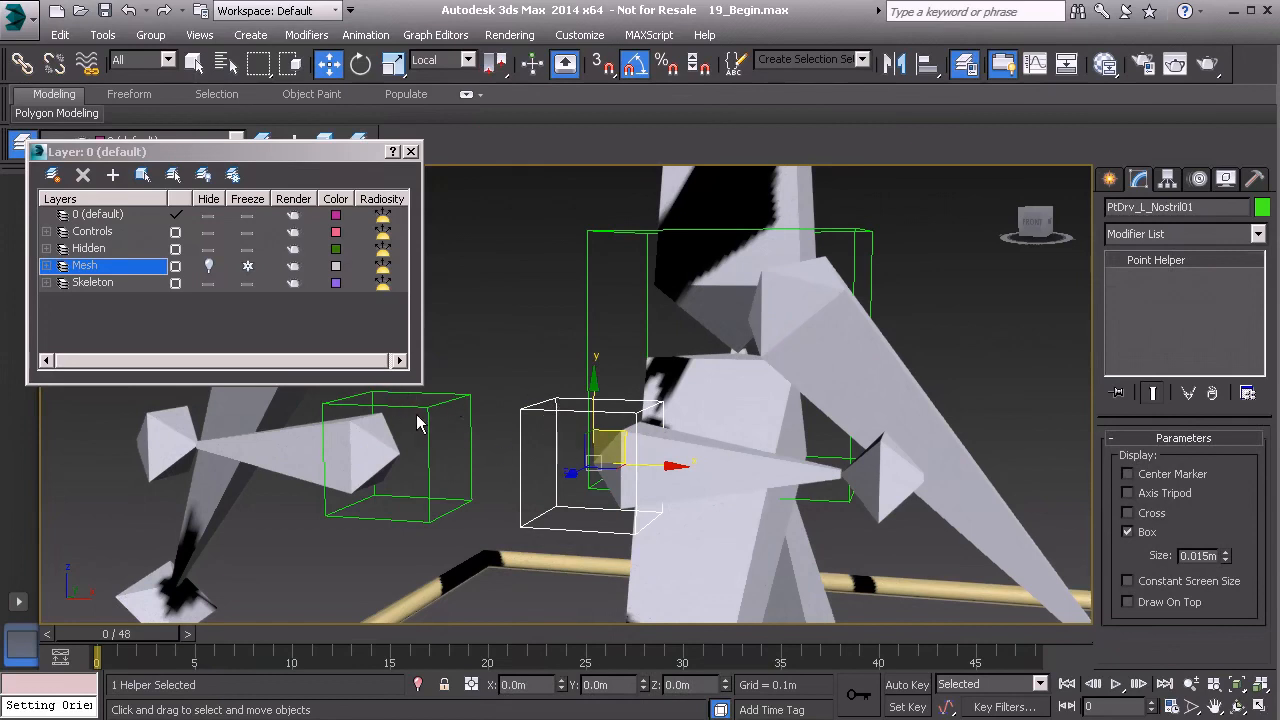
pyautogui.click(730, 470)
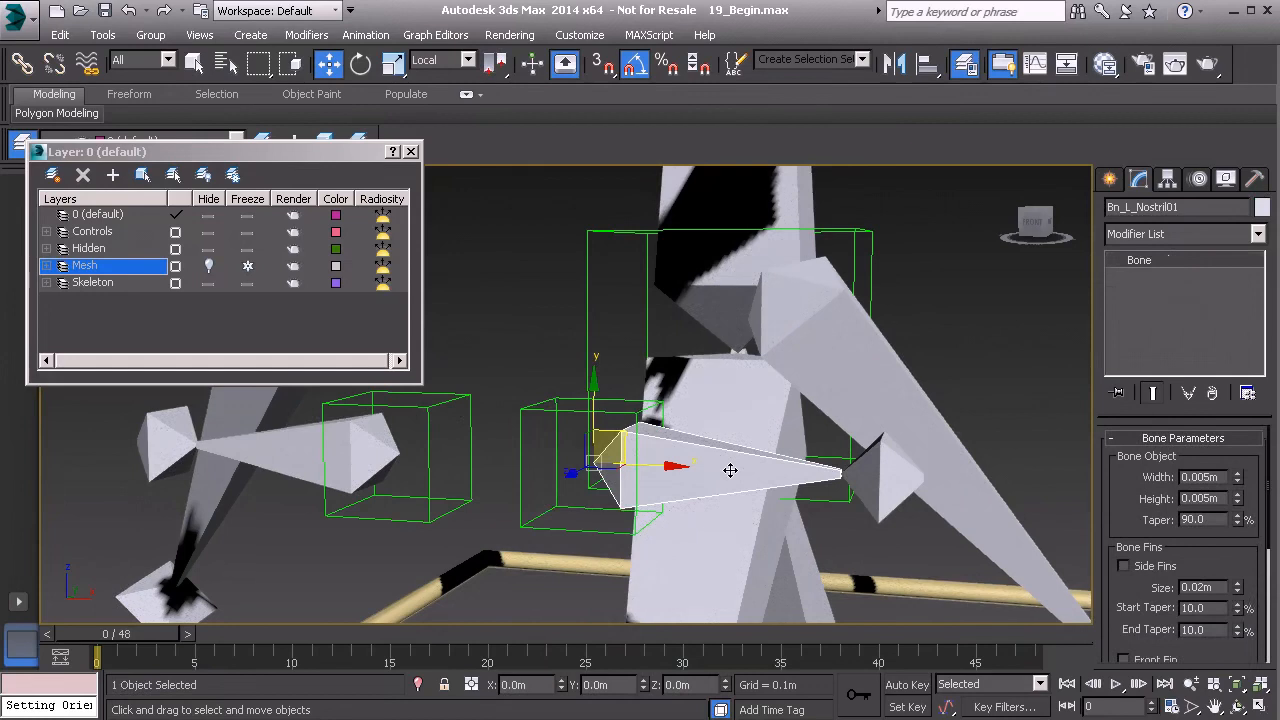
pyautogui.click(538, 410)
pyautogui.click(402, 402)
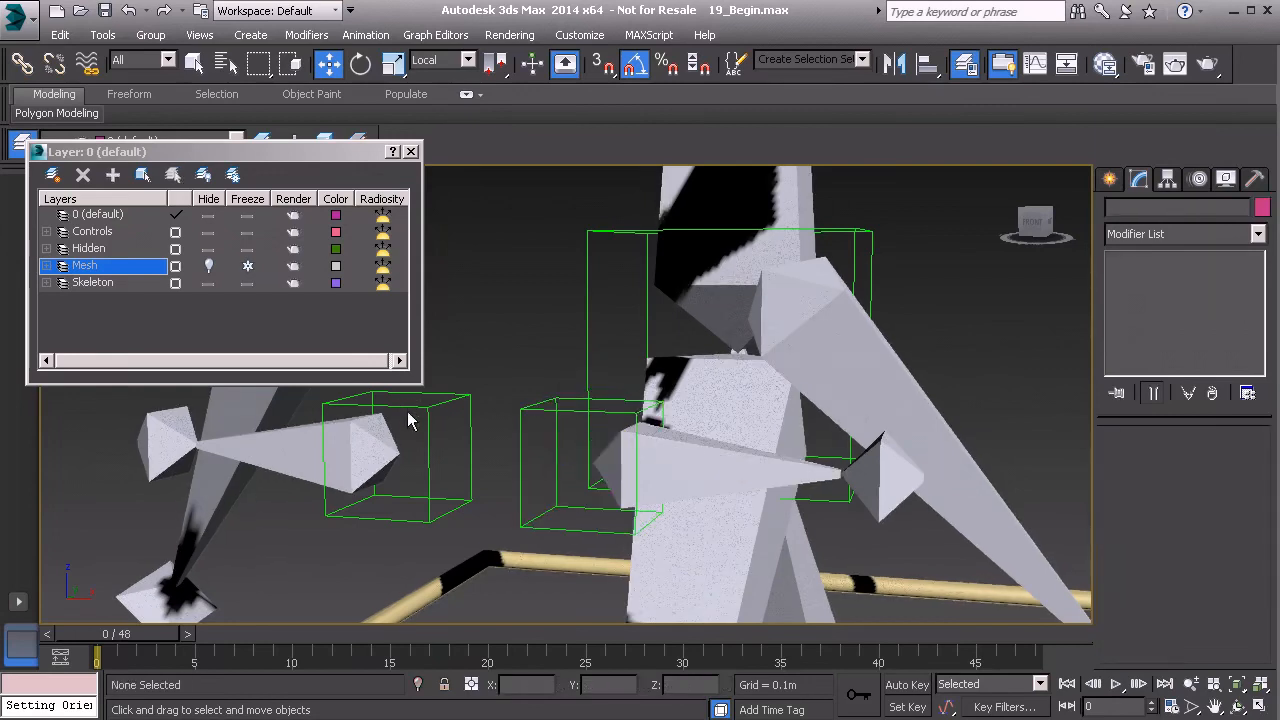
pyautogui.click(412, 412)
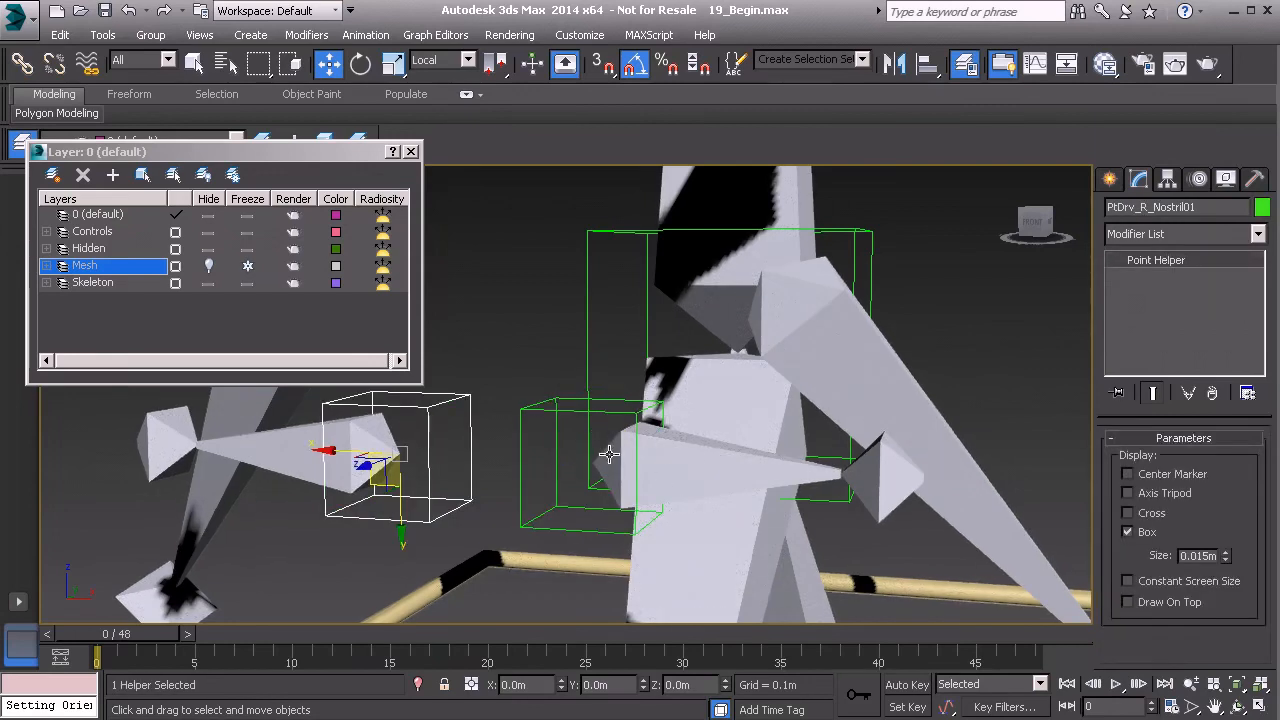
# - Clone the PtDrv_L_Nostril01 helper in place as a copy named PtOri_L_Nostril01
pyautogui.scroll(-2, 605, 440)
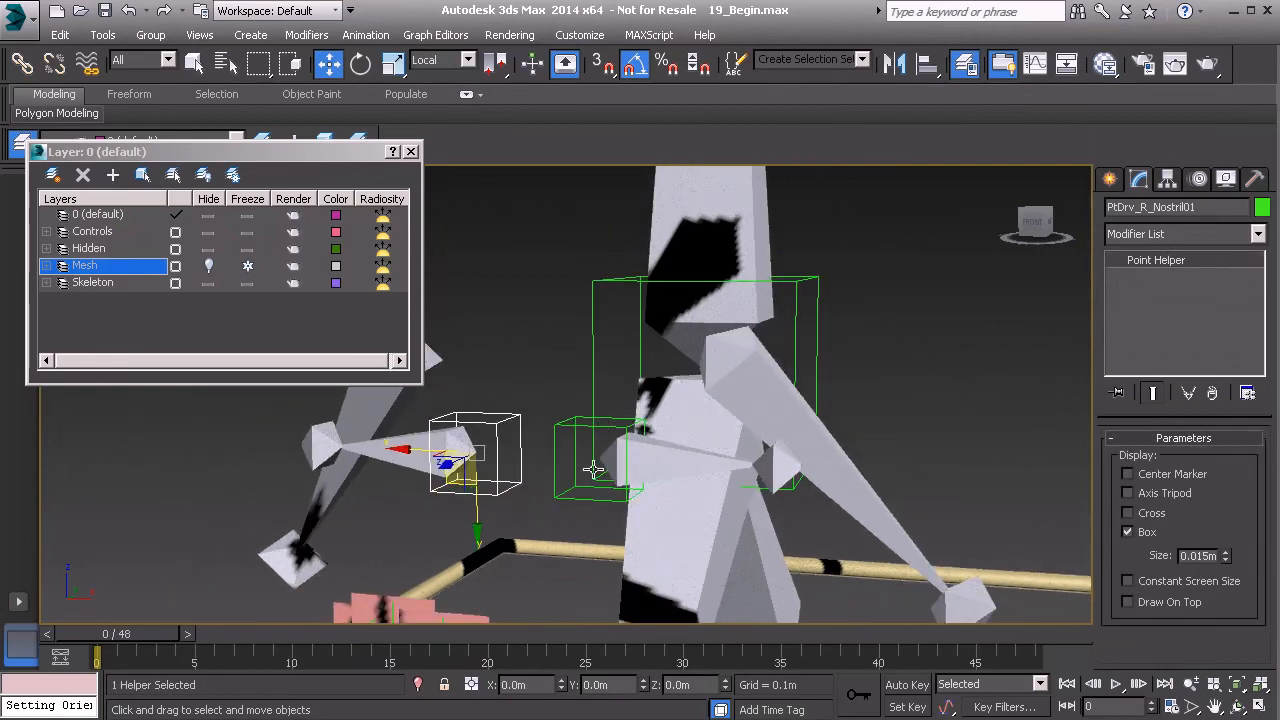
pyautogui.scroll(4, 594, 469)
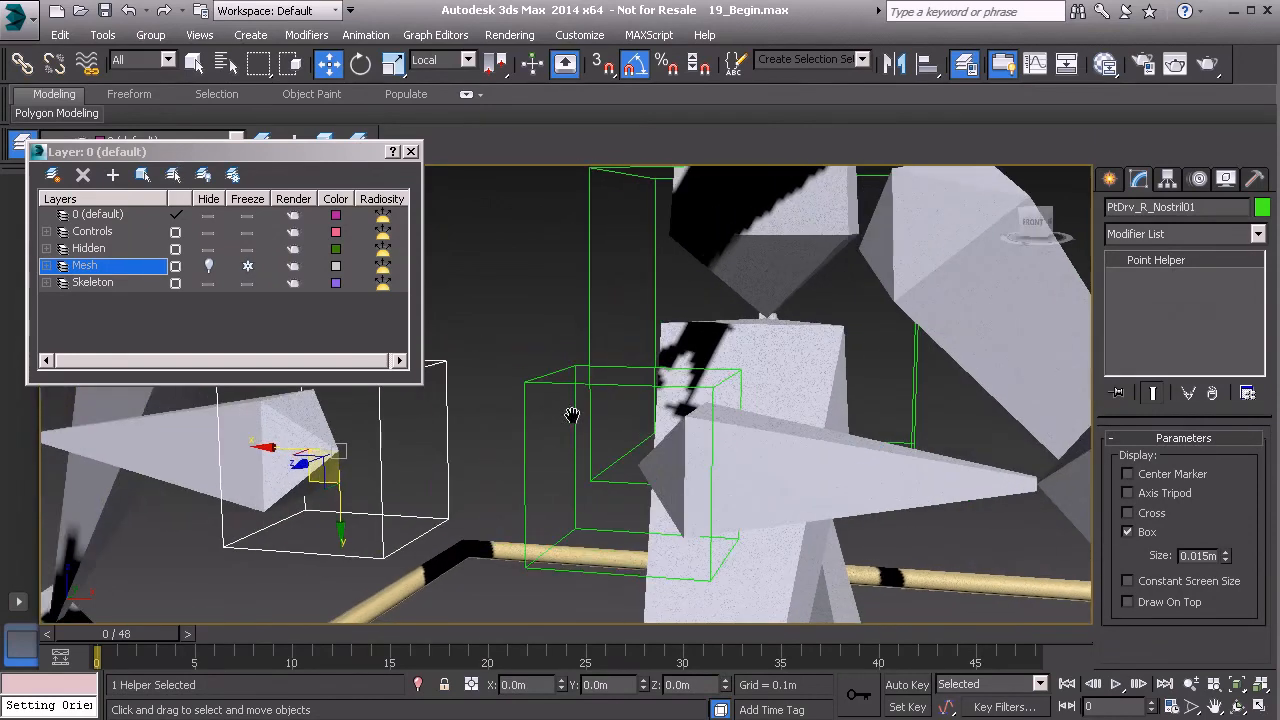
pyautogui.click(554, 386)
pyautogui.moveTo(643, 445); pyautogui.dragTo(550, 394, button='middle')
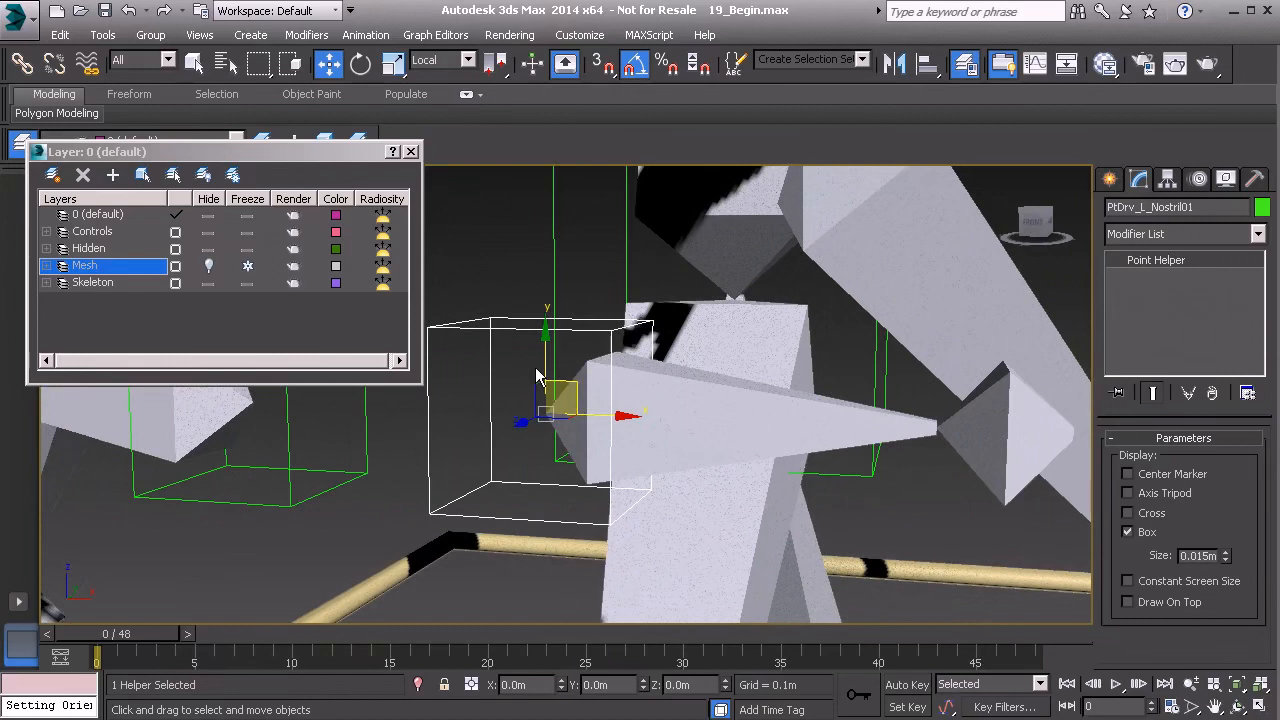
pyautogui.hotkey('ctrl', 'v')
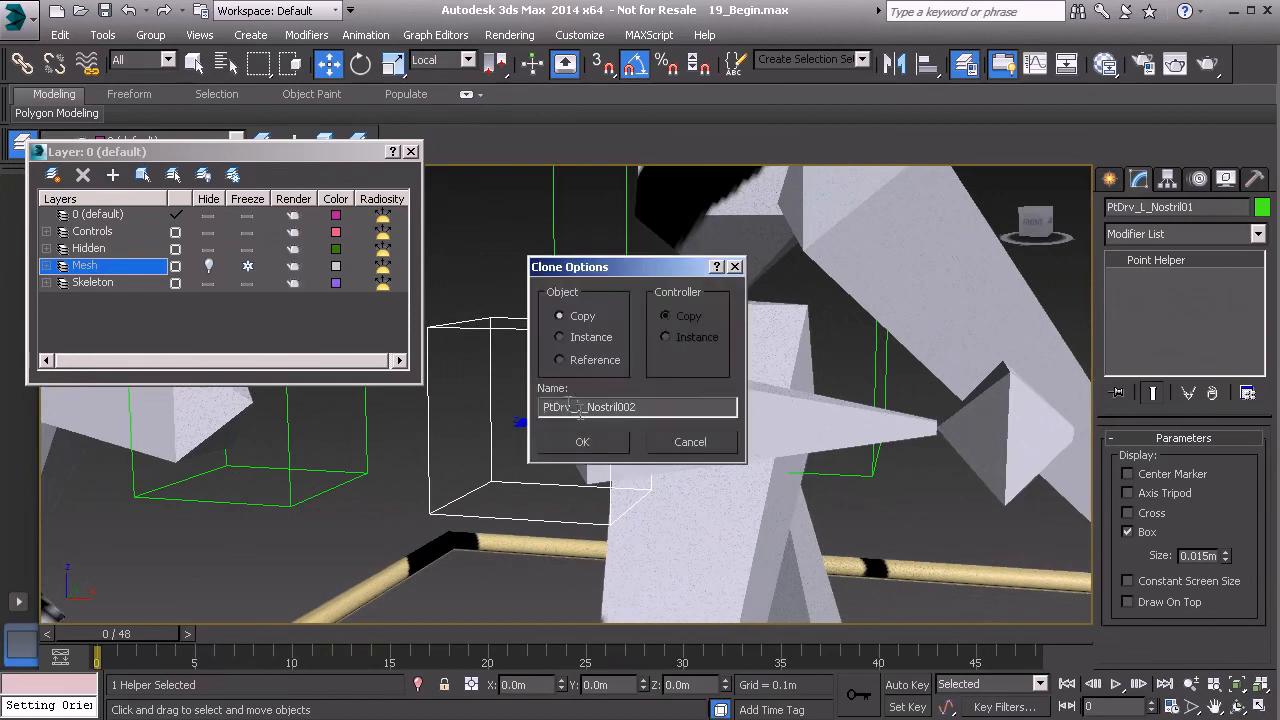
pyautogui.click(555, 404)
pyautogui.write('Ori')
pyautogui.moveTo(621, 407); pyautogui.dragTo(642, 409)
pyautogui.click(585, 443)
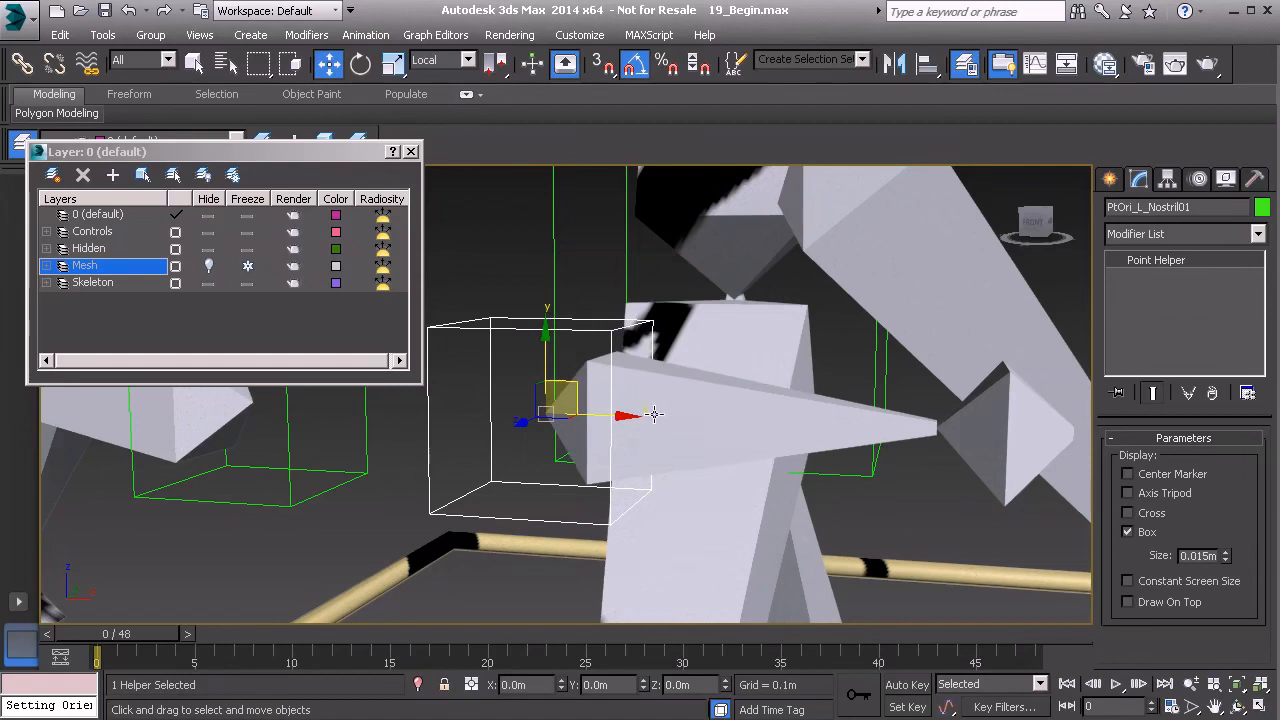
# - Set the PtOri_L_Nostril01 box size to 0.007 m and link the helper to its parent, PtDrv_L_Nostril01
pyautogui.moveTo(1228, 557); pyautogui.dragTo(1228, 614)
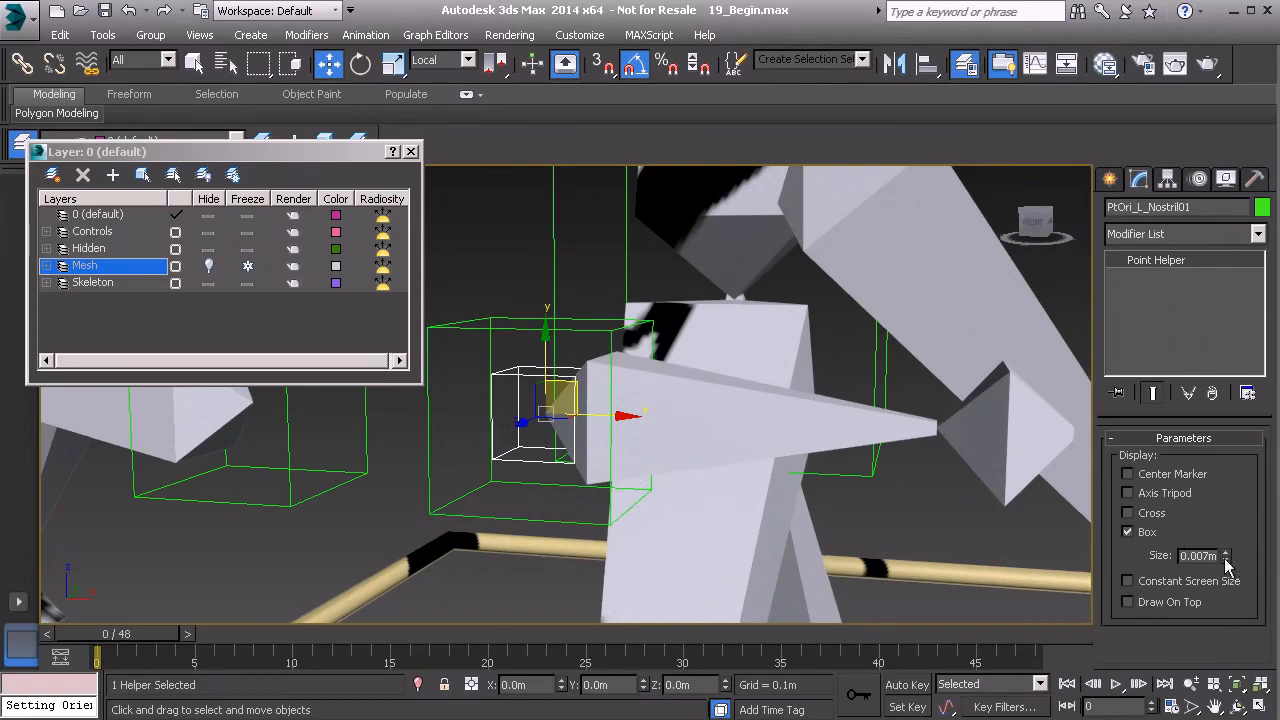
pyautogui.keyDown('alt'); pyautogui.moveTo(645, 446); pyautogui.dragTo(651, 444, button='middle'); pyautogui.keyUp('alt')
pyautogui.moveTo(568, 396); pyautogui.dragTo(606, 436, button='middle')
pyautogui.scroll(-3, 630, 434)
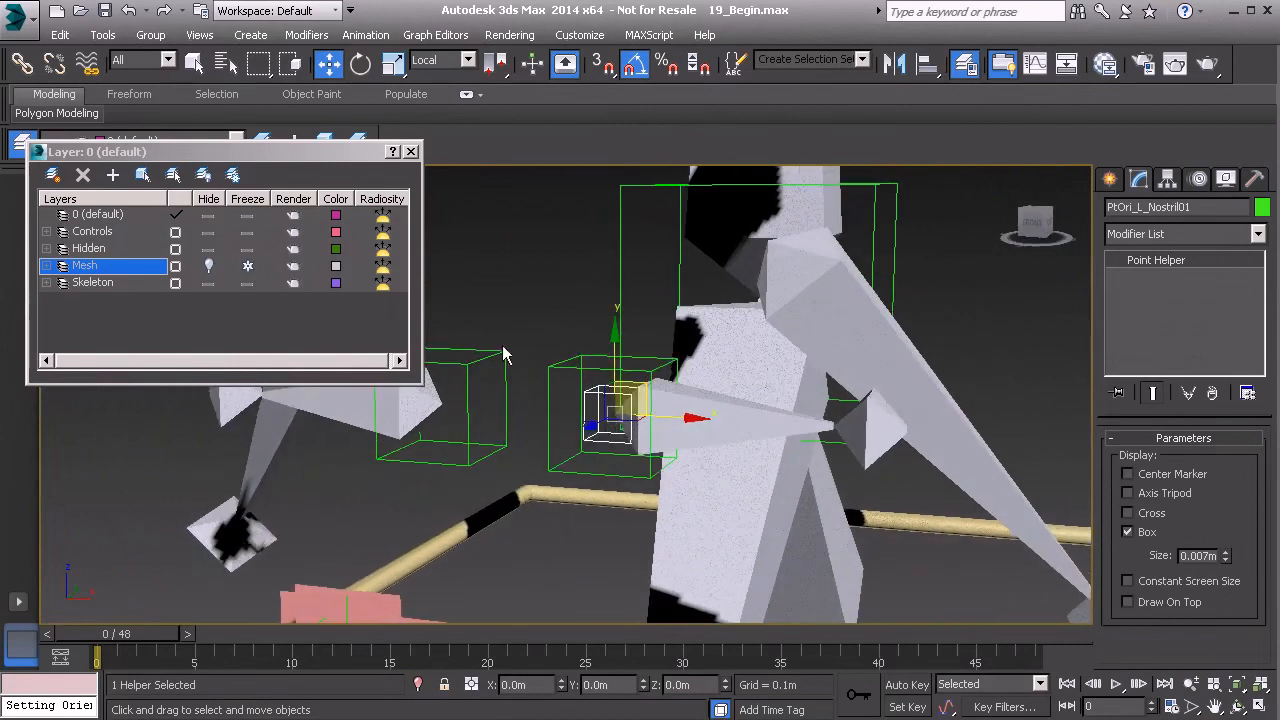
pyautogui.click(21, 64)
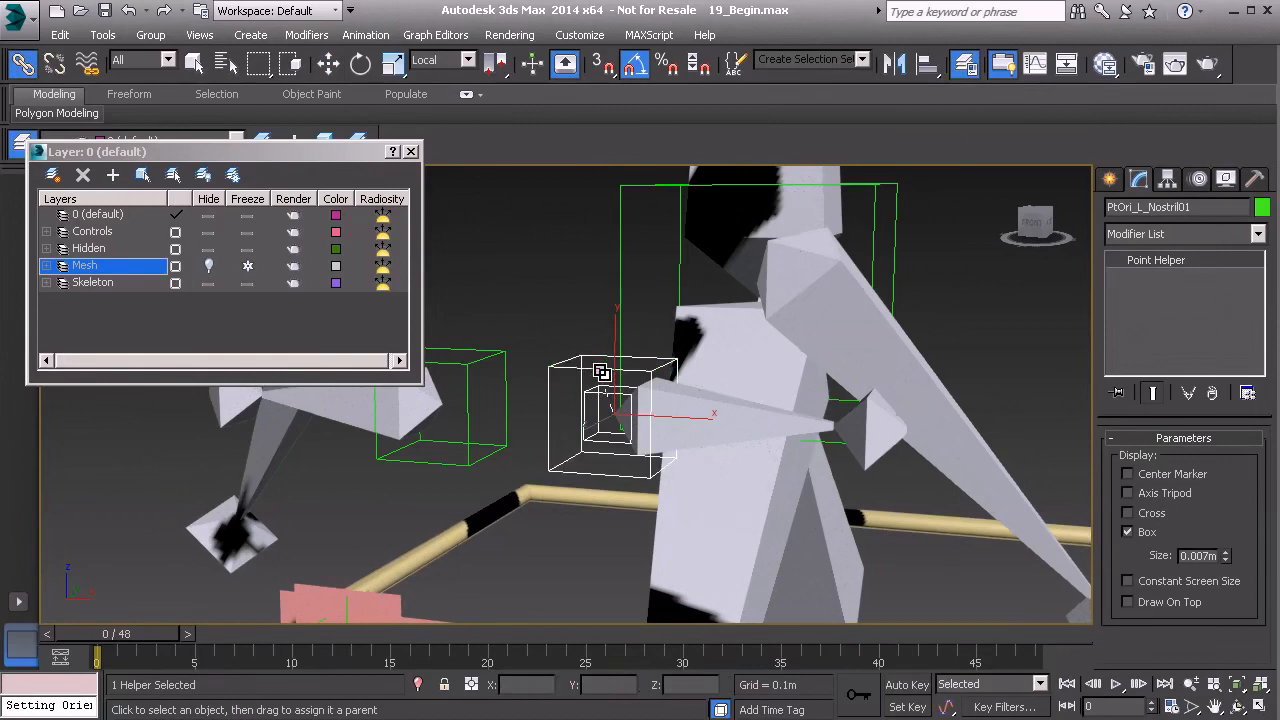
pyautogui.keyDown('alt'); pyautogui.moveTo(557, 365); pyautogui.dragTo(624, 390, button='middle'); pyautogui.keyUp('alt')
# - Clone PtDrv_R_Nostril01 as a copy named PtOri_R_Nostril01 and set the copy's box size to 0.007 m
pyautogui.click(453, 370)
pyautogui.hotkey('ctrl', 'v')
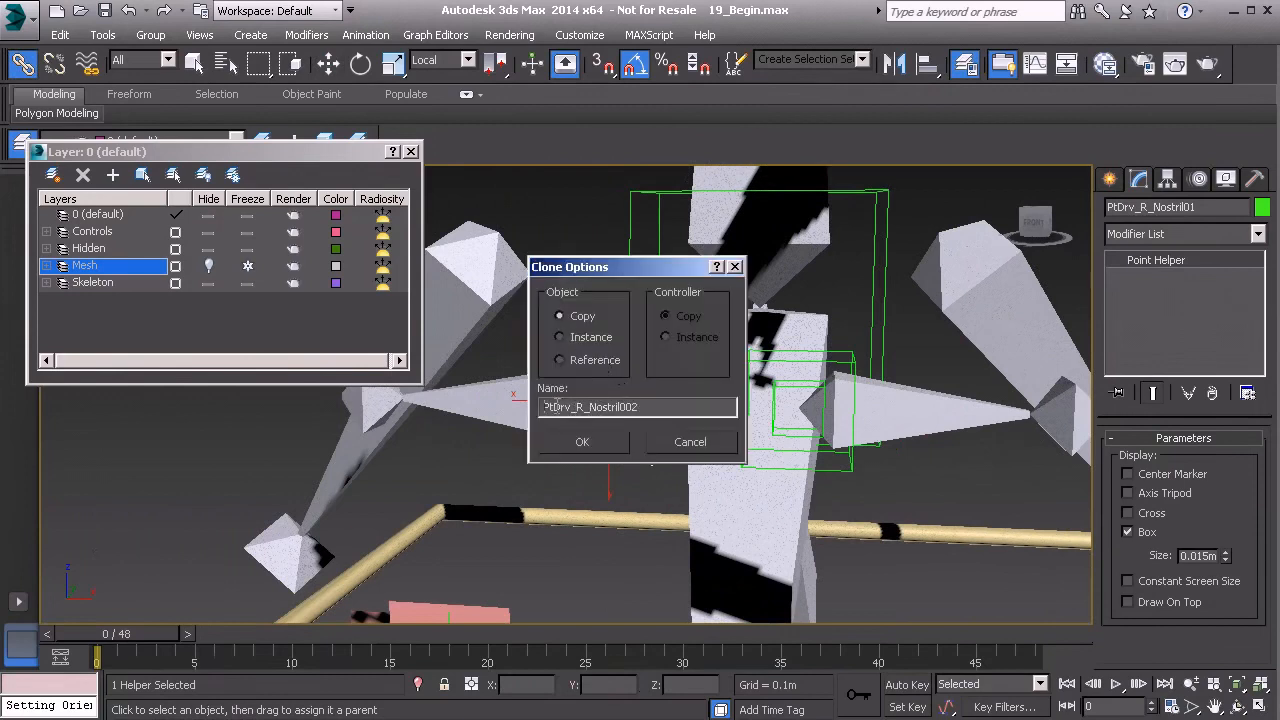
pyautogui.write('Ori')
pyautogui.moveTo(625, 407); pyautogui.dragTo(650, 410)
pyautogui.write('1')
pyautogui.click(583, 442)
pyautogui.moveTo(1226, 560); pyautogui.dragTo(1231, 607)
pyautogui.keyDown('alt'); pyautogui.moveTo(698, 431); pyautogui.dragTo(656, 407, button='middle'); pyautogui.keyUp('alt')
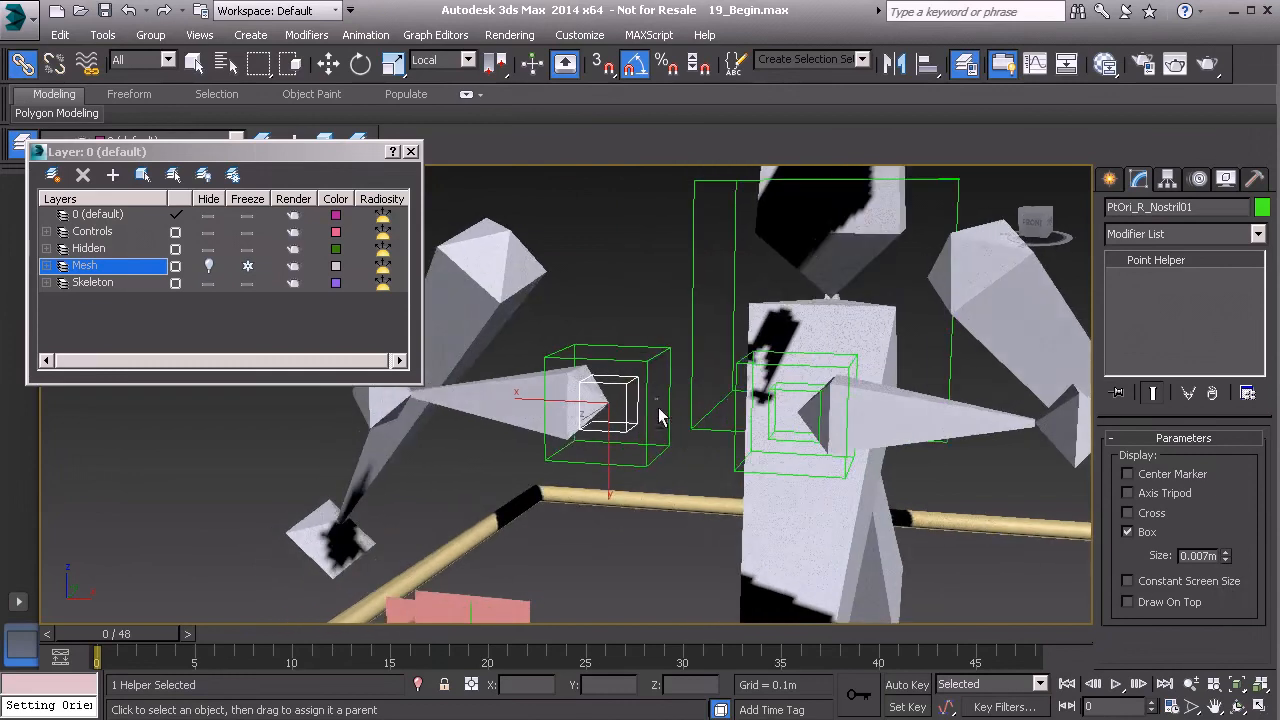
# - Link the small PtOri_R_Nostril01 helper to the larger PtDrv_R_Nostril01 helper around it
pyautogui.scroll(5, 656, 420)
pyautogui.scroll(-3, 655, 416)
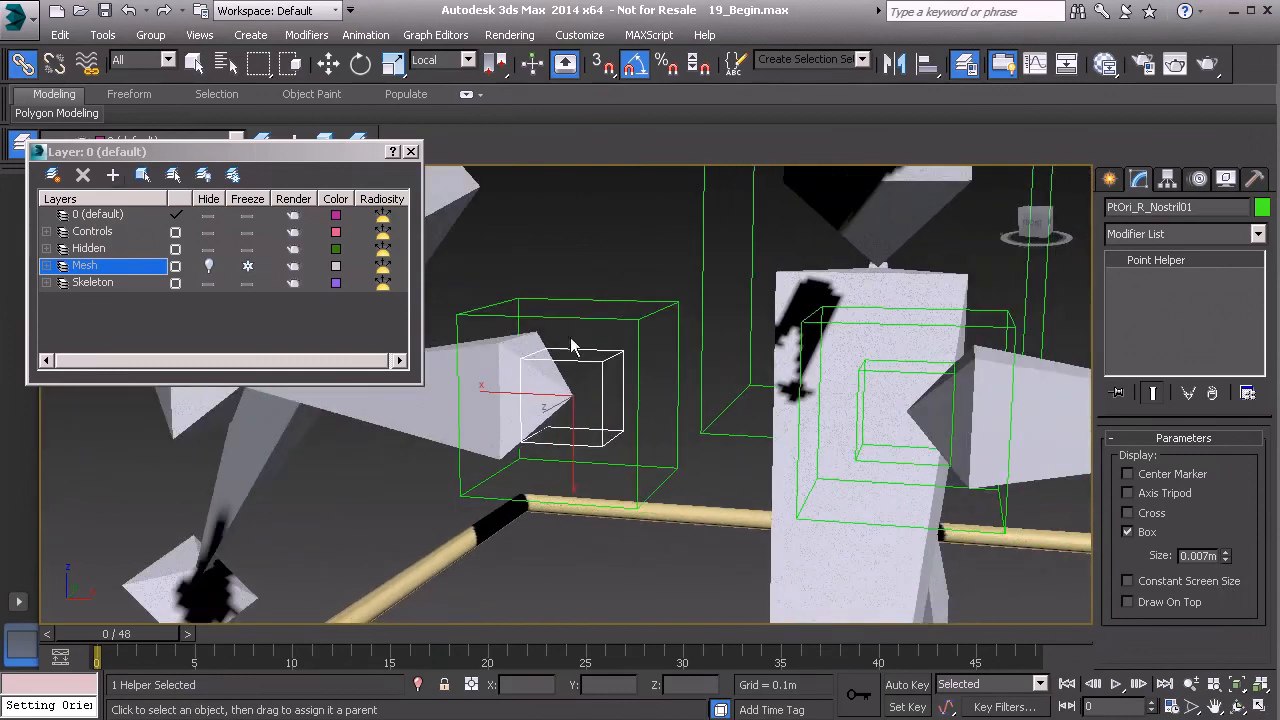
pyautogui.moveTo(604, 361); pyautogui.dragTo(634, 319)
pyautogui.click(633, 320)
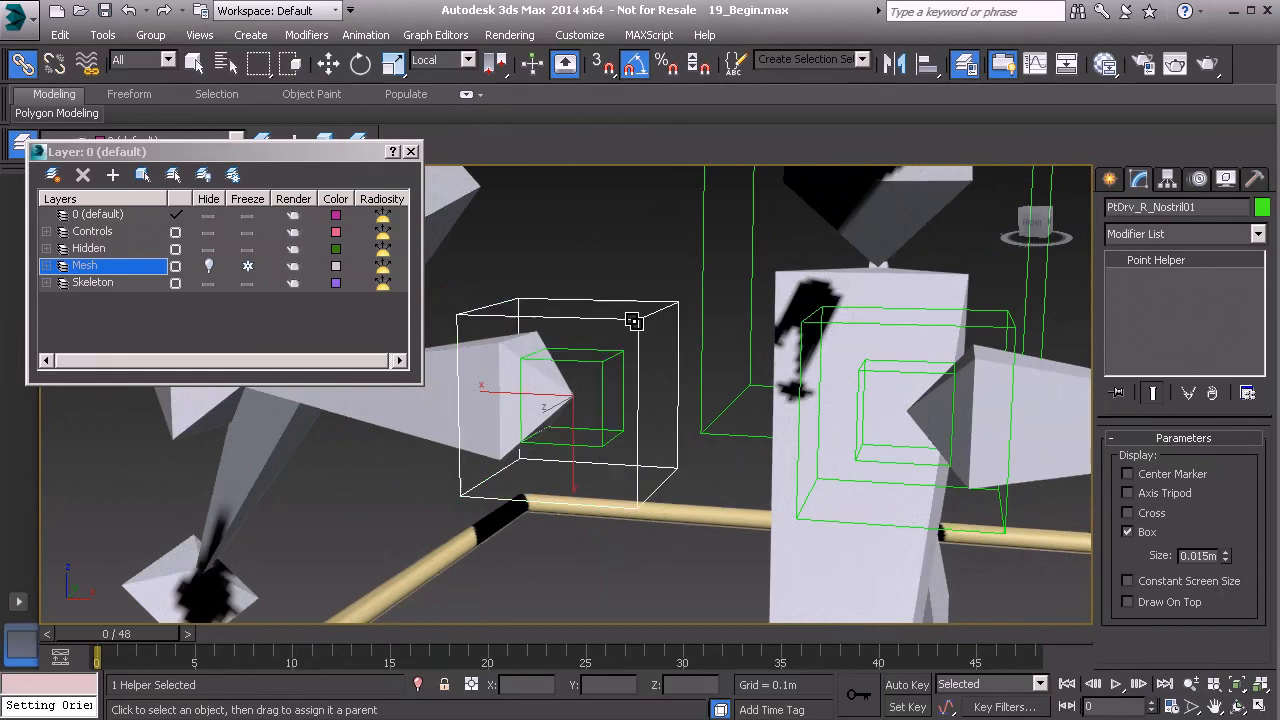
pyautogui.click(610, 360)
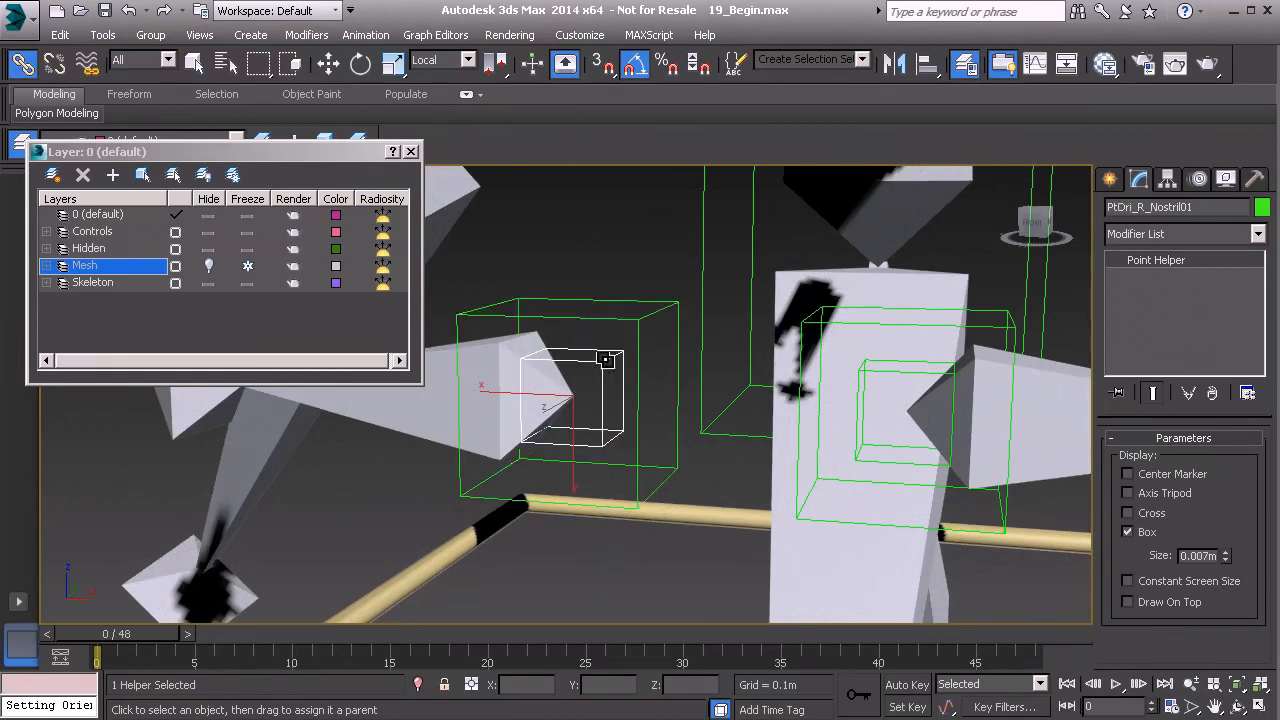
# - Apply Freeze Transform to both orientation helpers, PtOri_R_Nostril01 and PtOri_L_Nostril01
pyautogui.keyDown('alt'); pyautogui.moveTo(600, 360); pyautogui.dragTo(714, 350, button='middle'); pyautogui.keyUp('alt')
pyautogui.scroll(-3, 714, 350)
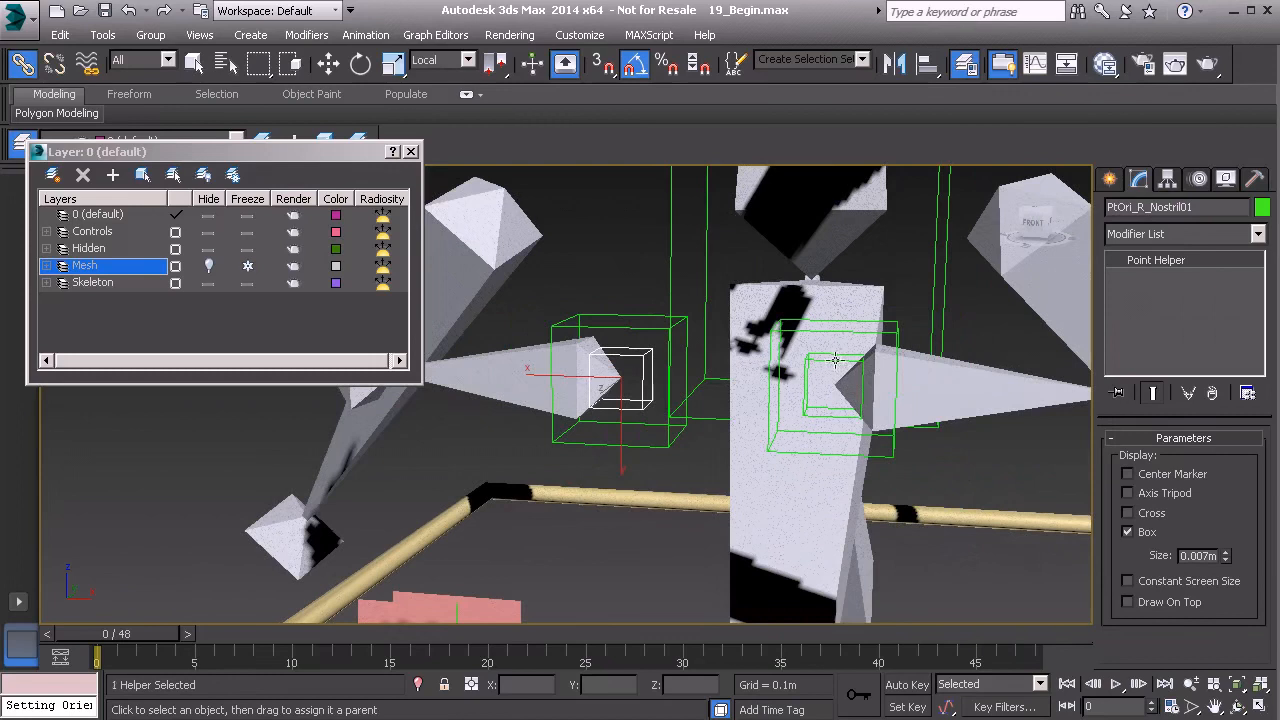
pyautogui.keyDown('ctrl'); pyautogui.click(830, 365); pyautogui.keyUp('ctrl')
pyautogui.scroll(1, 710, 367)
pyautogui.rightClick(612, 243)
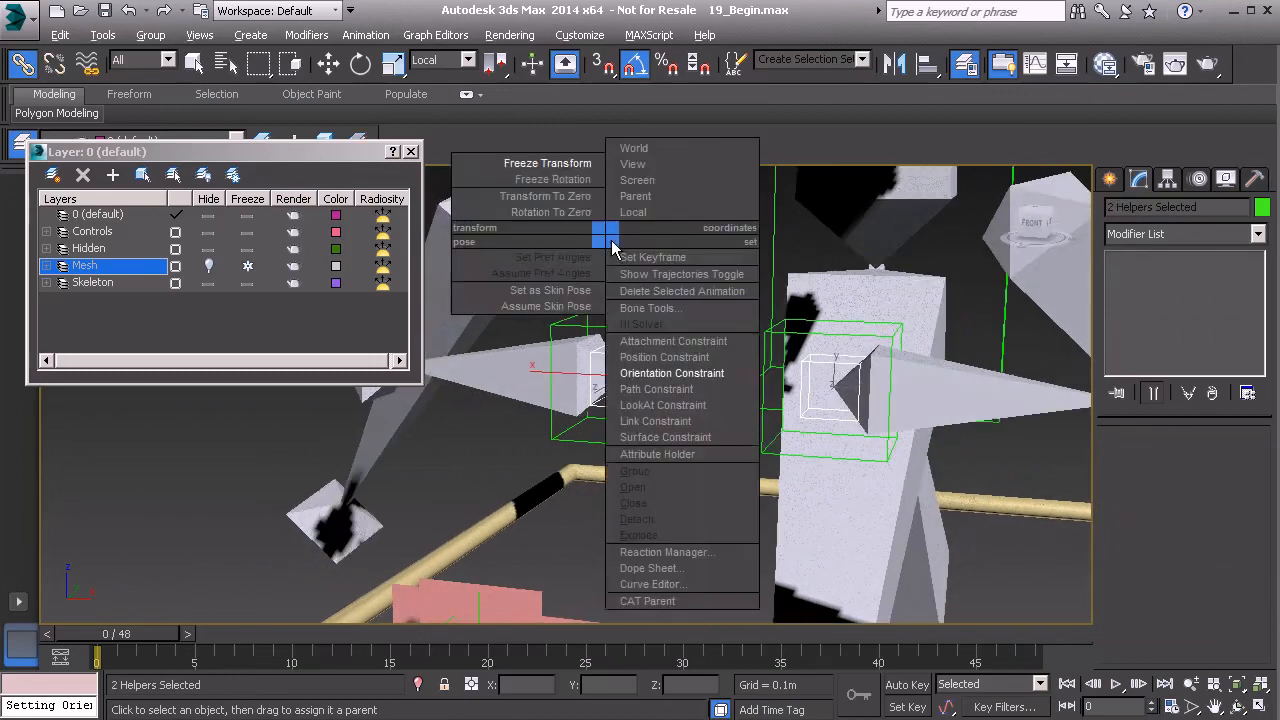
pyautogui.click(558, 161)
pyautogui.click(576, 545)
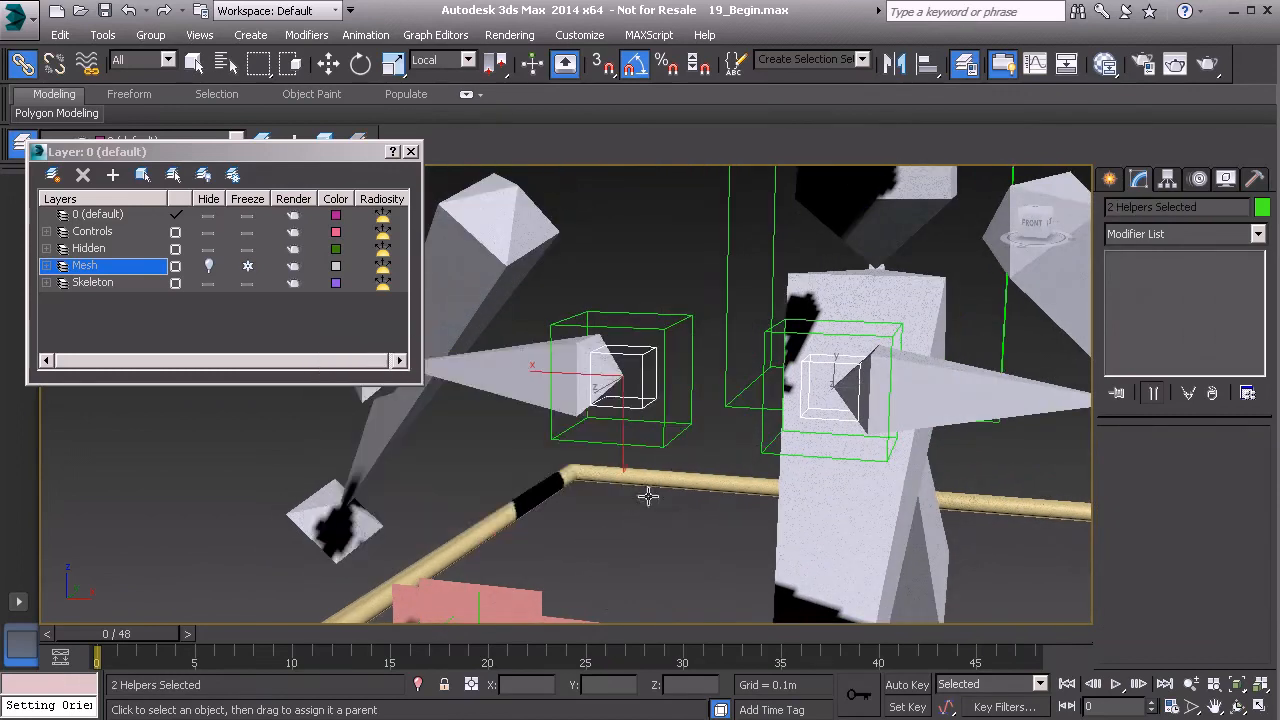
# - Link the left nostril bone Bn_L_Nostril01 to PtDrv_L_Nostril01 and apply Freeze Transform to the bone
pyautogui.click(658, 321)
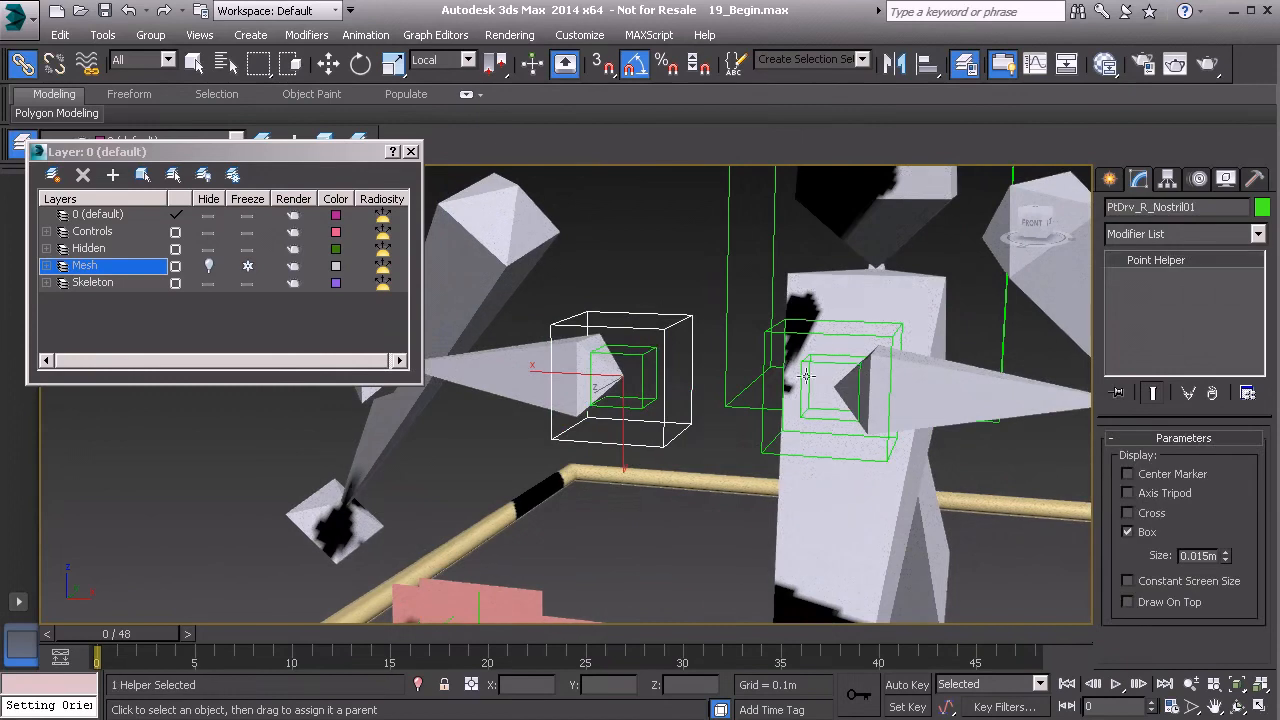
pyautogui.click(820, 336)
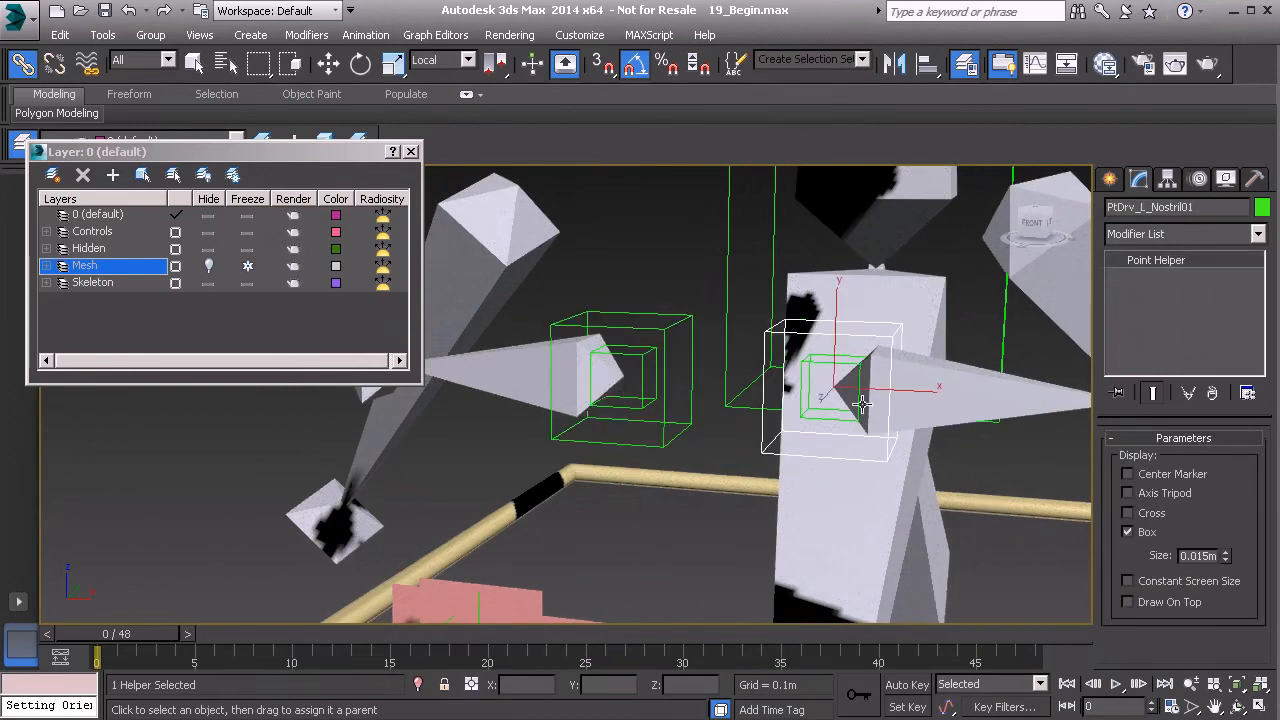
pyautogui.keyDown('alt'); pyautogui.moveTo(620, 398); pyautogui.dragTo(698, 414, button='middle'); pyautogui.keyUp('alt')
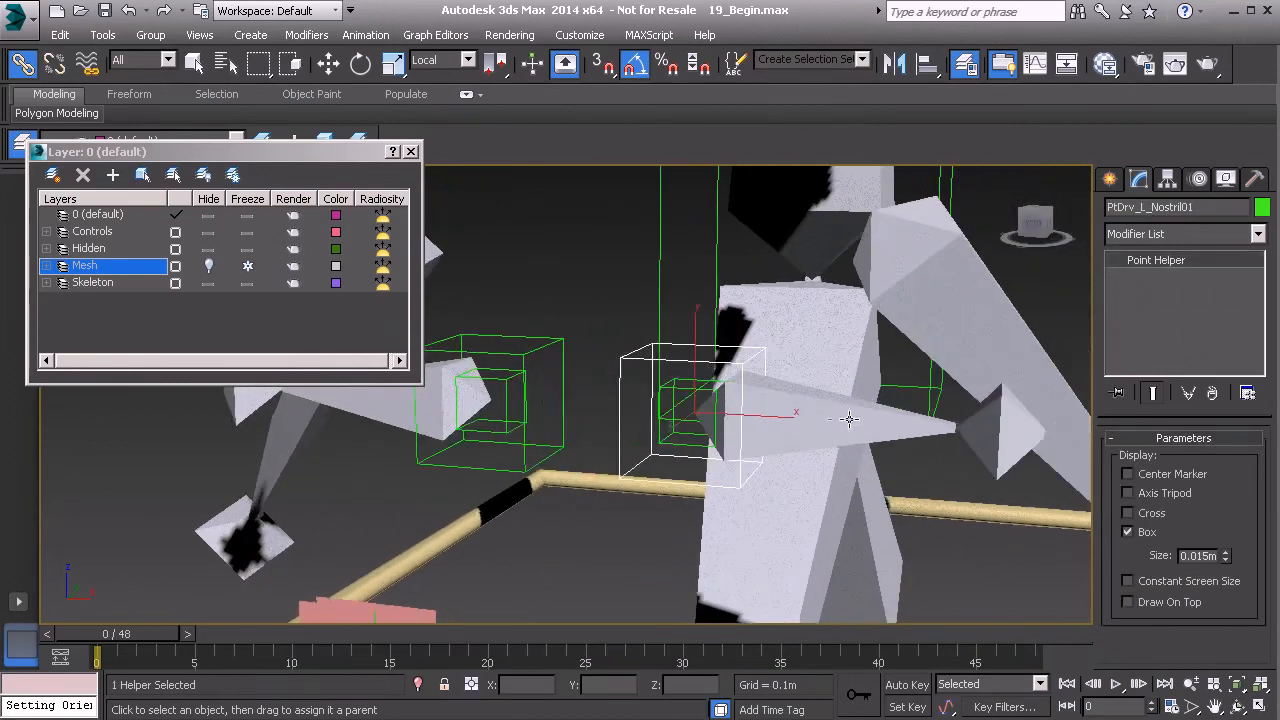
pyautogui.click(851, 419)
pyautogui.moveTo(851, 419); pyautogui.dragTo(626, 356)
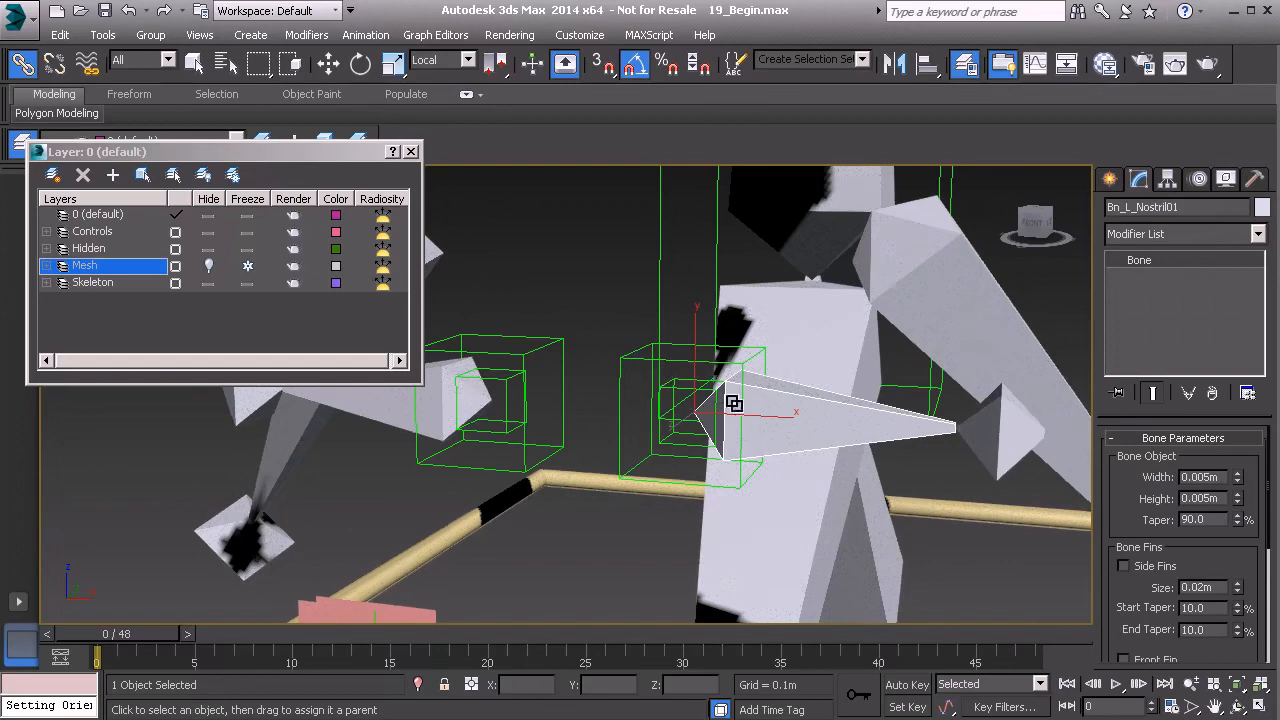
pyautogui.rightClick(580, 298)
pyautogui.click(522, 218)
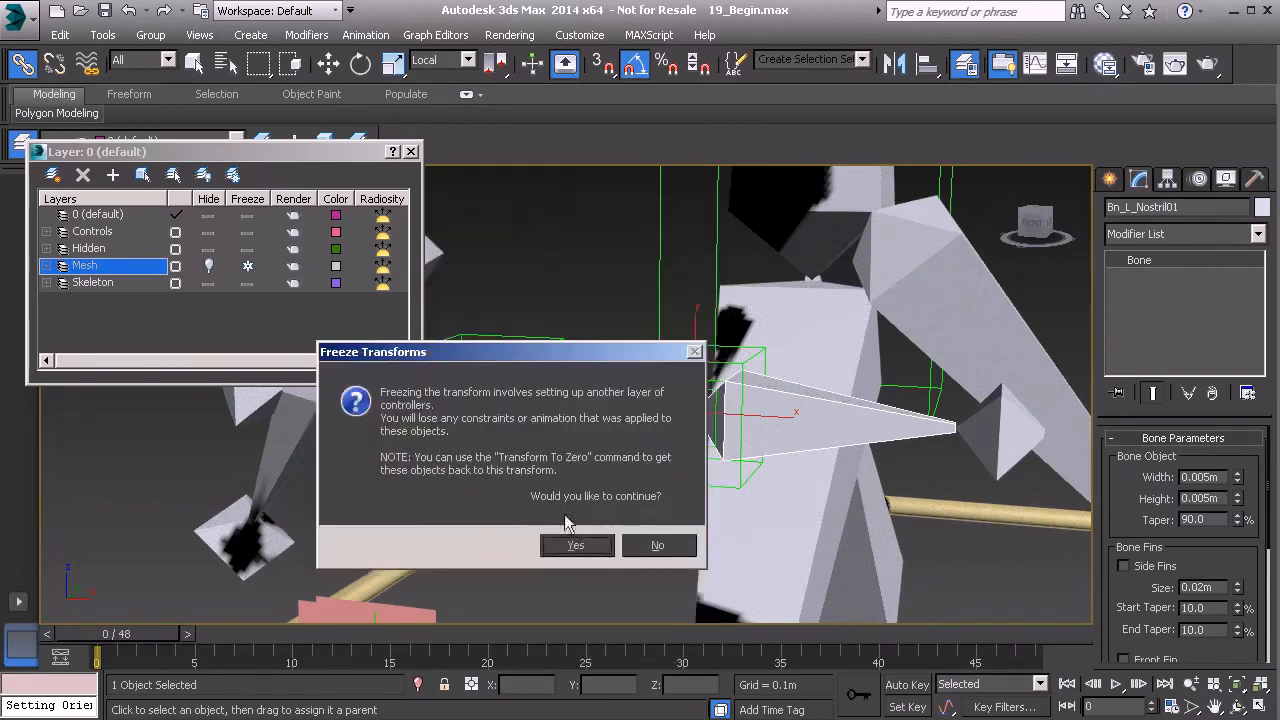
pyautogui.click(575, 545)
# - Link the right nostril bone Bn_R_Nostril01 to PtDrv_R_Nostril01 and apply Freeze Transform to the bone
pyautogui.click(412, 424)
pyautogui.press('z')
pyautogui.moveTo(700, 400); pyautogui.dragTo(703, 400)
pyautogui.keyDown('alt'); pyautogui.rightClick(612, 362); pyautogui.keyUp('alt')
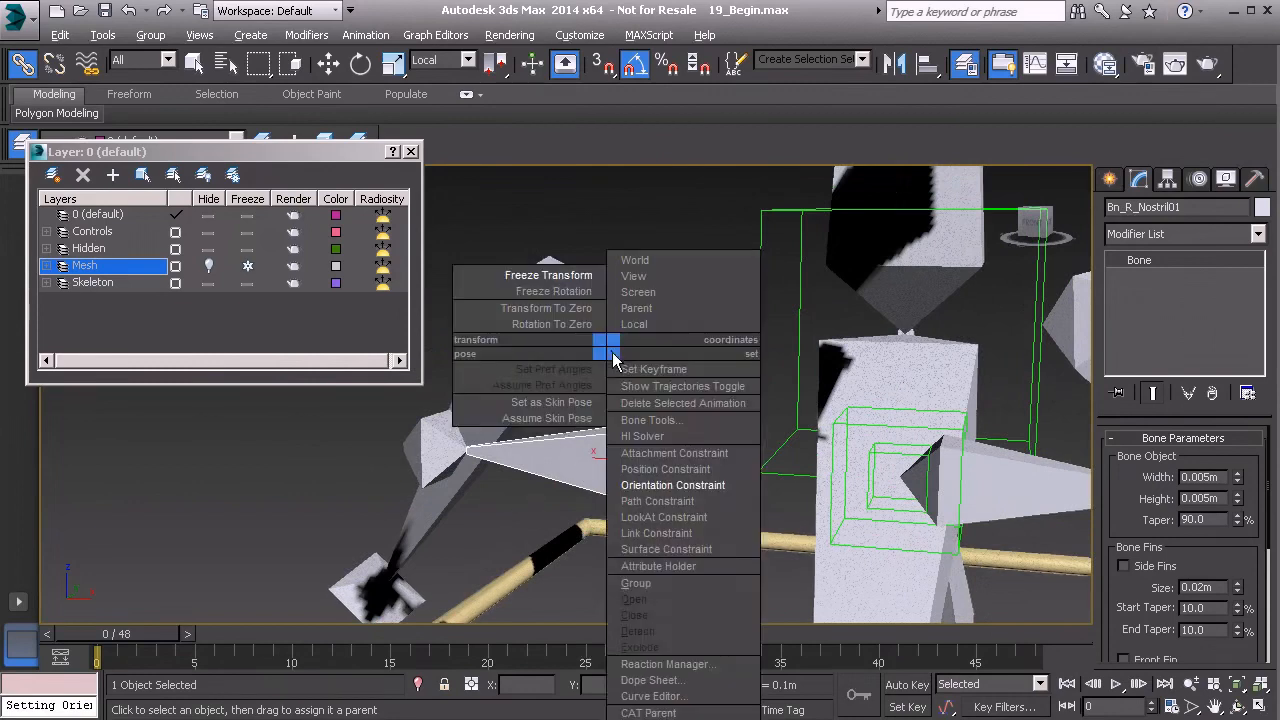
pyautogui.click(560, 287)
pyautogui.click(577, 545)
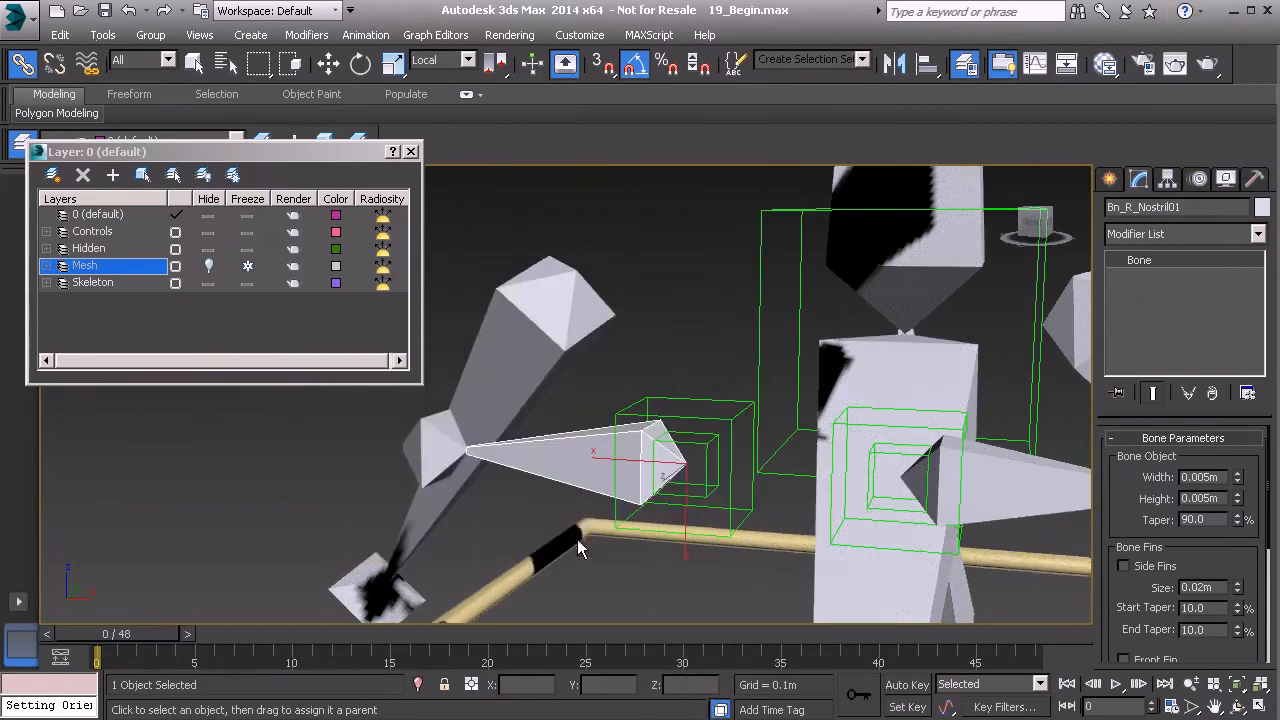
# - Add an Orientation Constraint to Bn_L_Nostril01 with PtOri_L_Nostril01 as its target
pyautogui.click(711, 400)
pyautogui.keyDown('alt'); pyautogui.moveTo(711, 400); pyautogui.dragTo(740, 420, button='middle'); pyautogui.keyUp('alt')
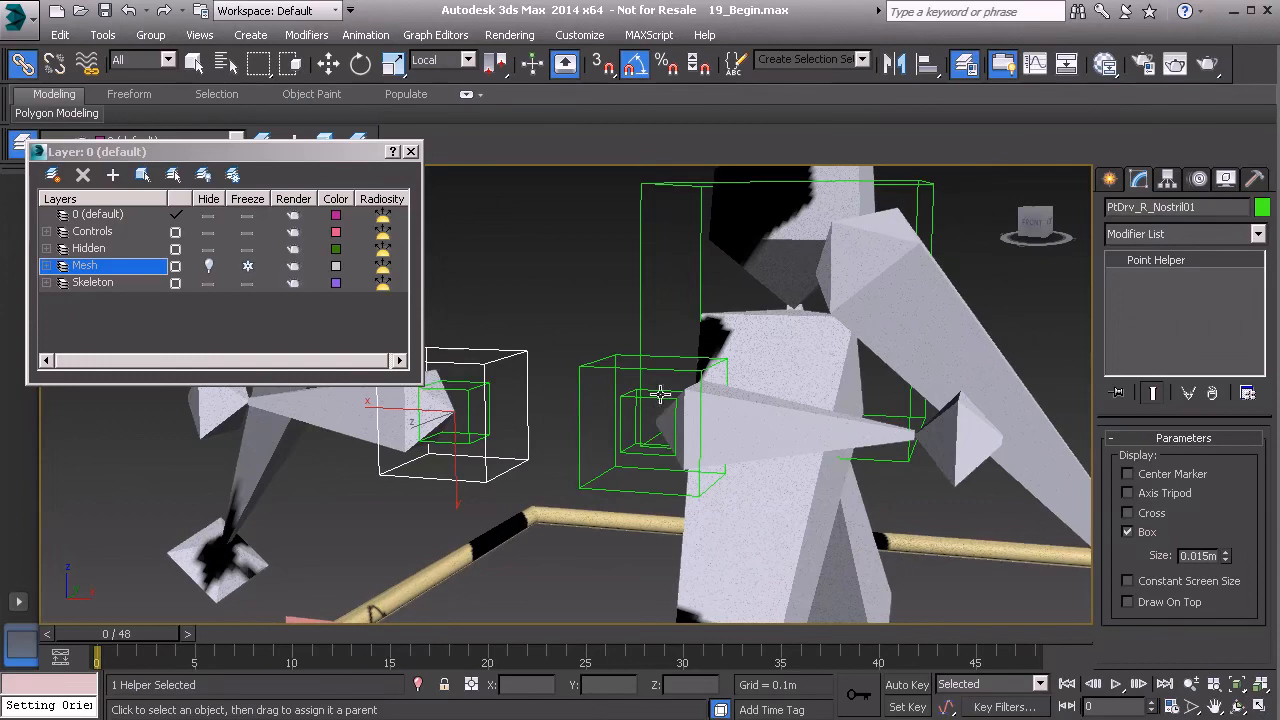
pyautogui.click(733, 429)
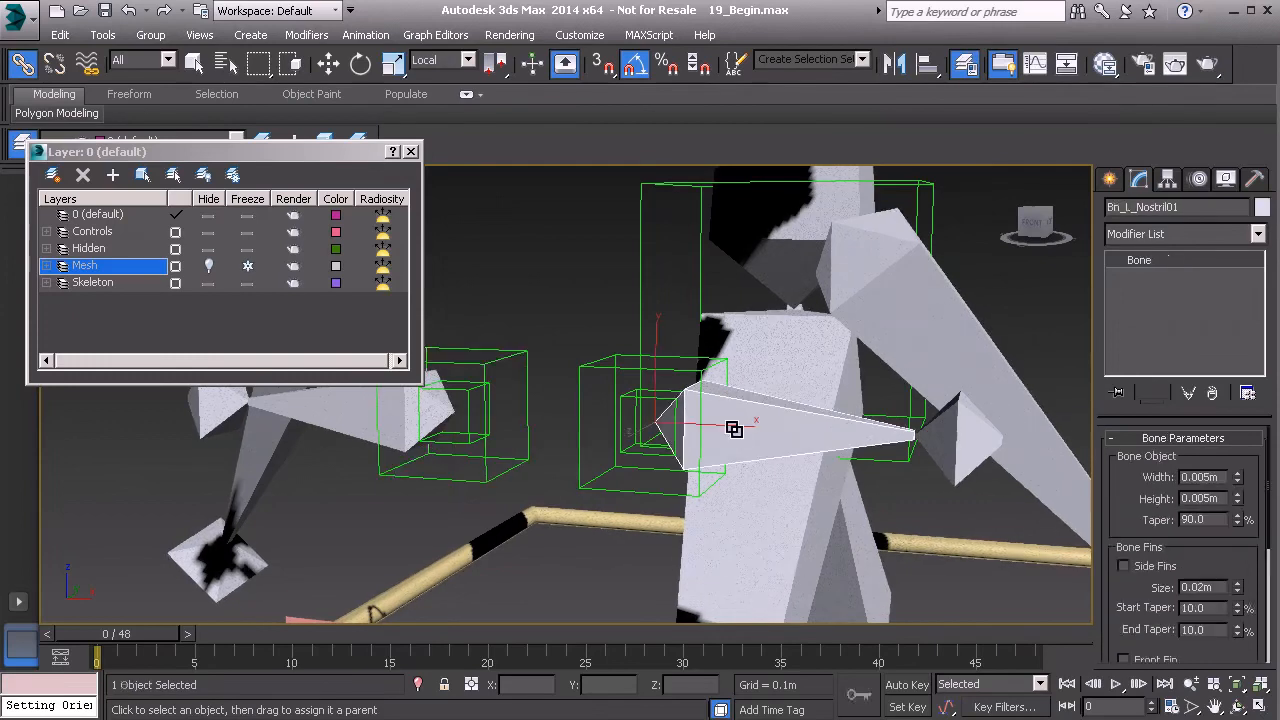
pyautogui.scroll(3, 726, 458)
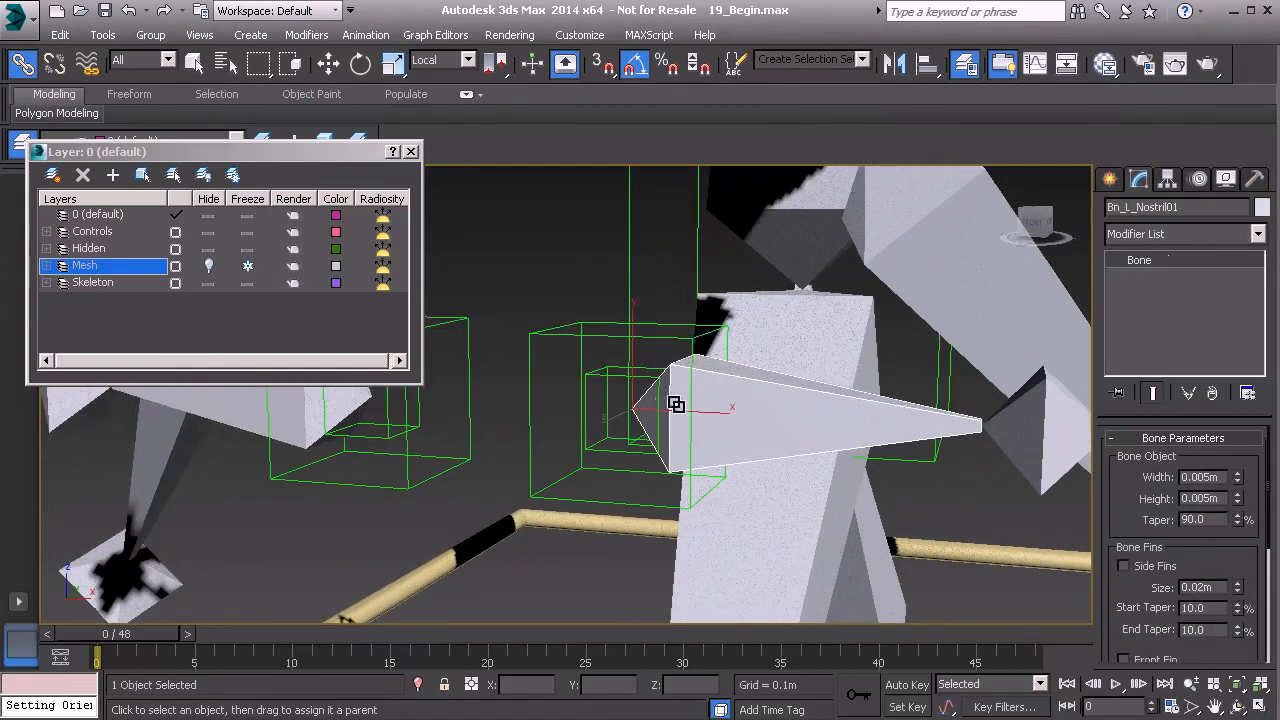
pyautogui.rightClick(517, 224)
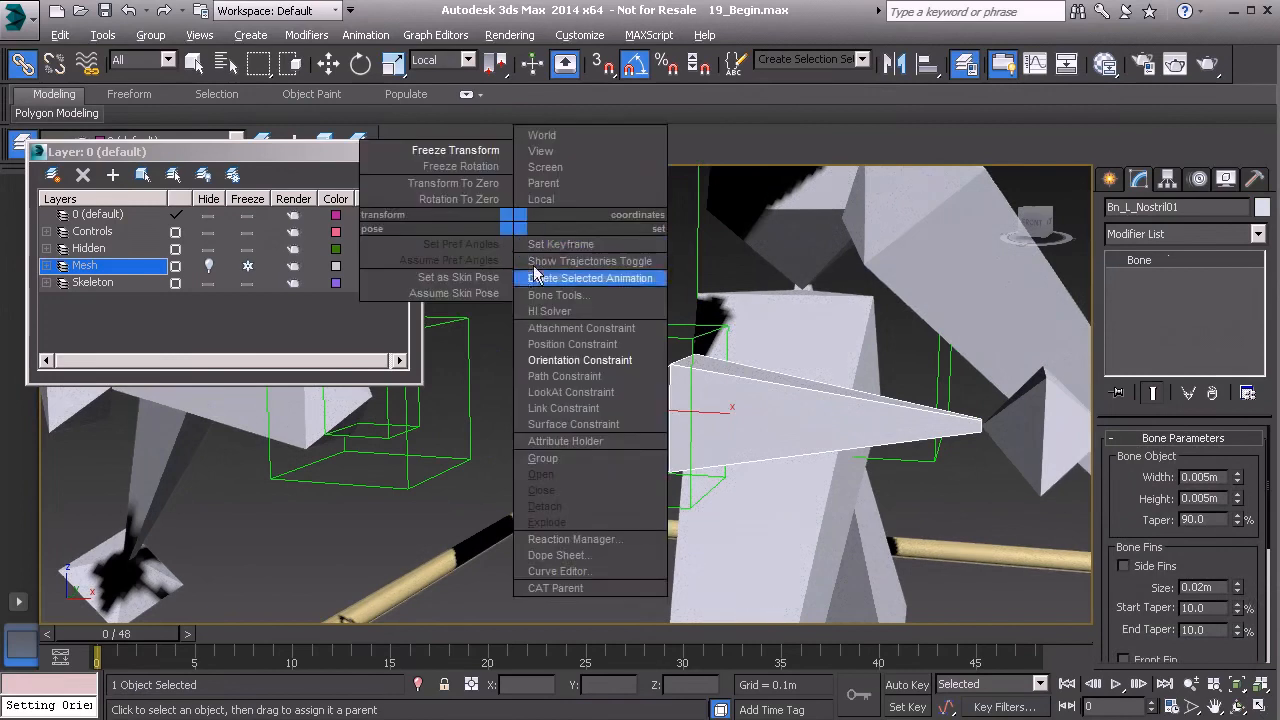
pyautogui.click(600, 361)
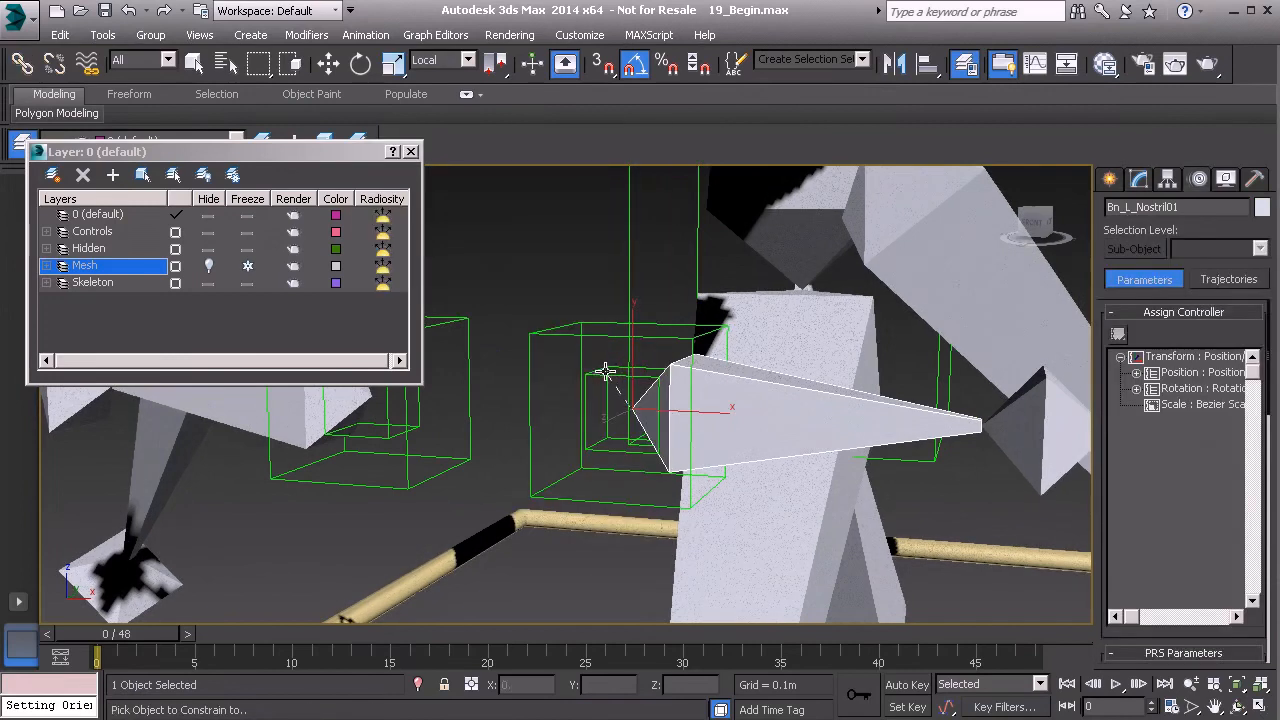
pyautogui.click(605, 372)
# - Test the left nostril constraint by rotating PtOri_L_Nostril01, and undo the rotation
pyautogui.press('w')
pyautogui.click(598, 373)
pyautogui.press('e')
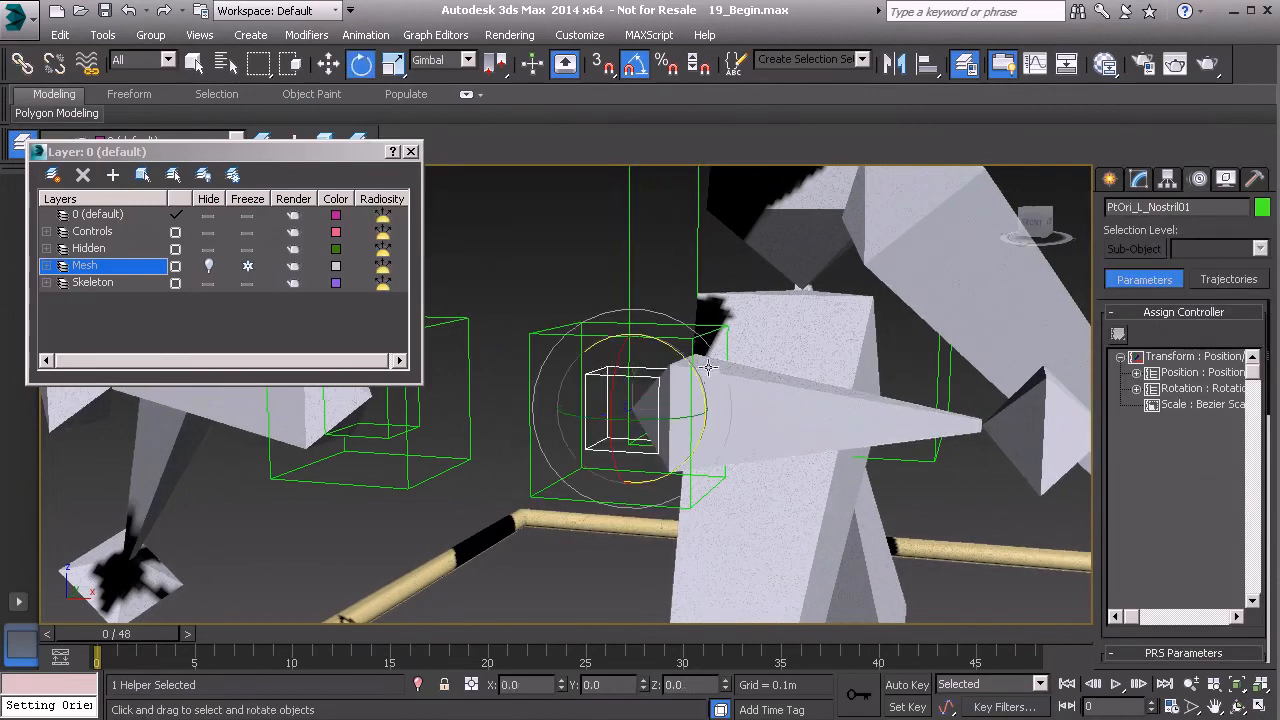
pyautogui.moveTo(700, 368); pyautogui.dragTo(672, 343)
pyautogui.hotkey('ctrl', 'z')
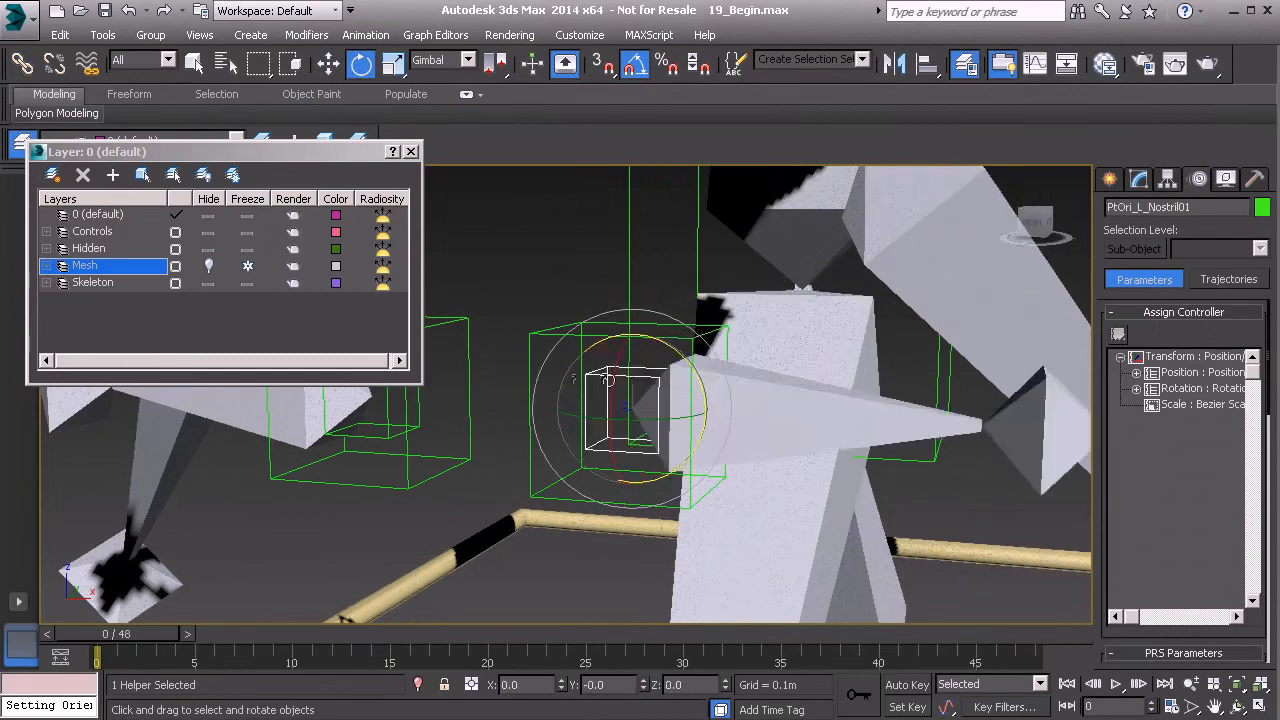
# - Add an Orientation Constraint to Bn_R_Nostril01 with PtOri_R_Nostril01 as its target
pyautogui.keyDown('alt'); pyautogui.moveTo(645, 380); pyautogui.dragTo(689, 394, button='middle'); pyautogui.keyUp('alt')
pyautogui.click(500, 412)
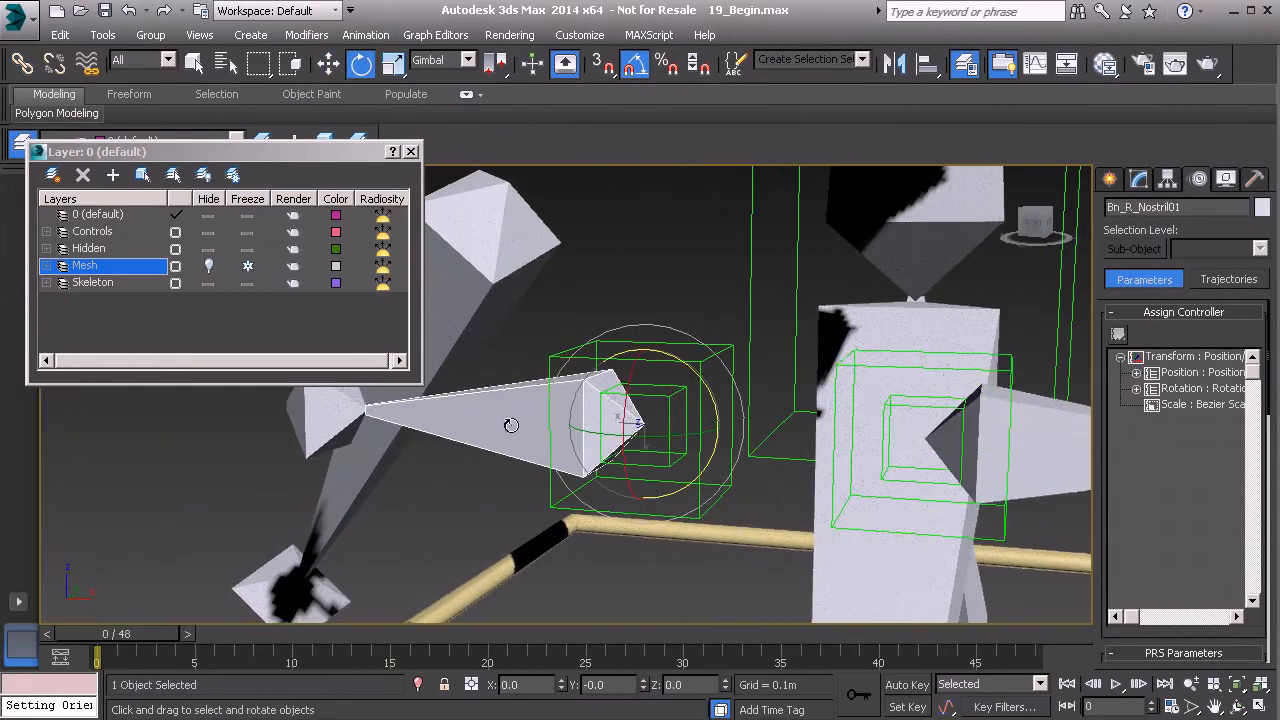
pyautogui.rightClick(673, 332)
pyautogui.click(735, 370)
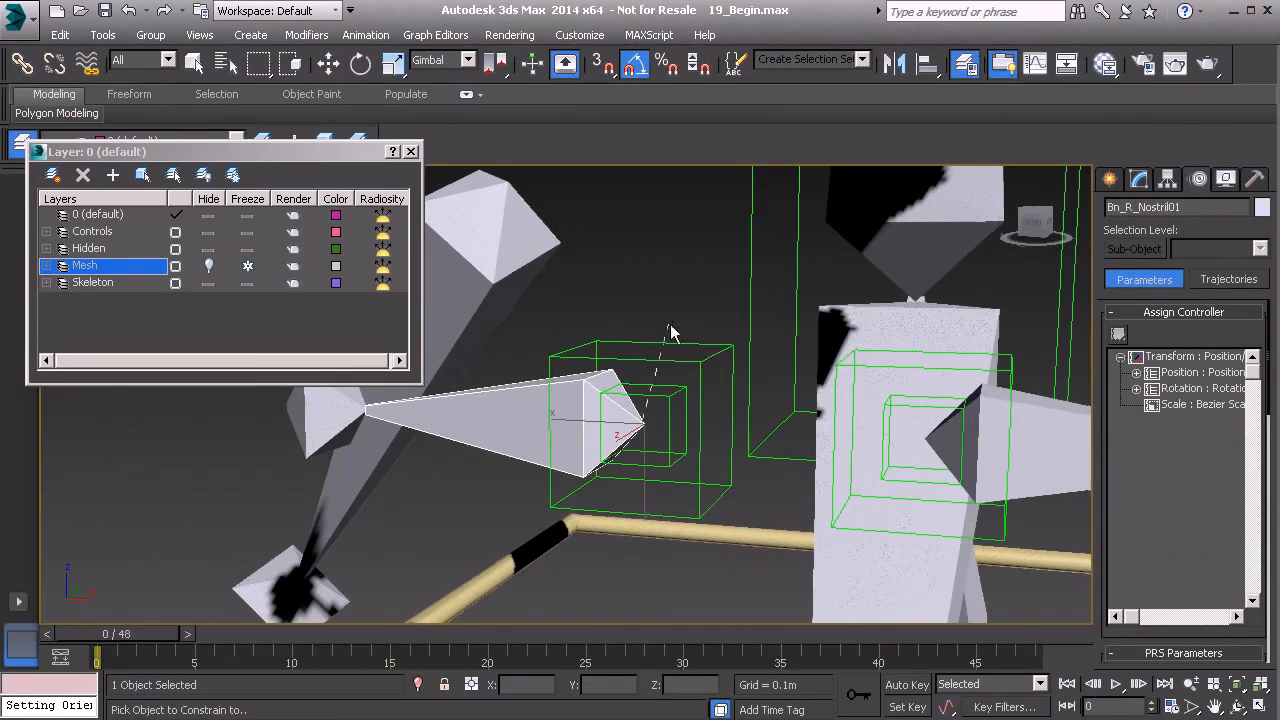
pyautogui.click(668, 405)
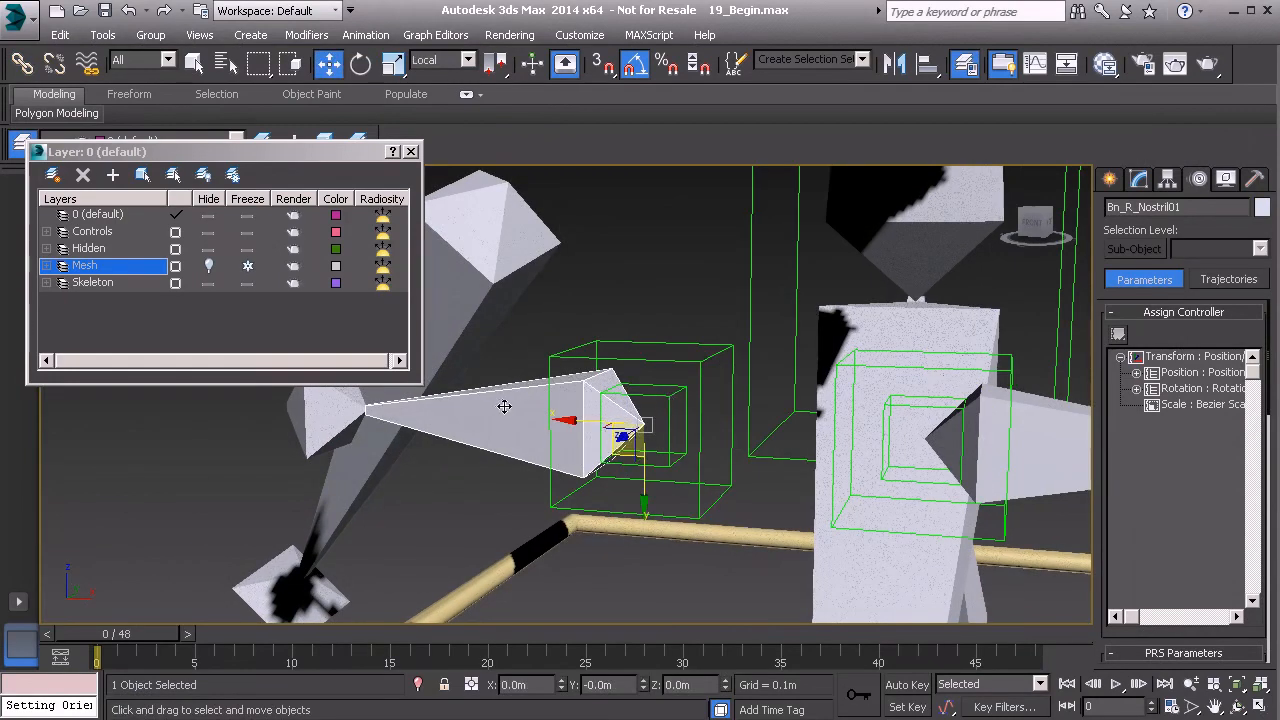
# - Test the right nostril constraint by rotating PtOri_R_Nostril01, and undo the rotation
pyautogui.click(664, 398)
pyautogui.press('e')
pyautogui.moveTo(690, 345); pyautogui.dragTo(703, 399)
pyautogui.hotkey('ctrl', 'z')
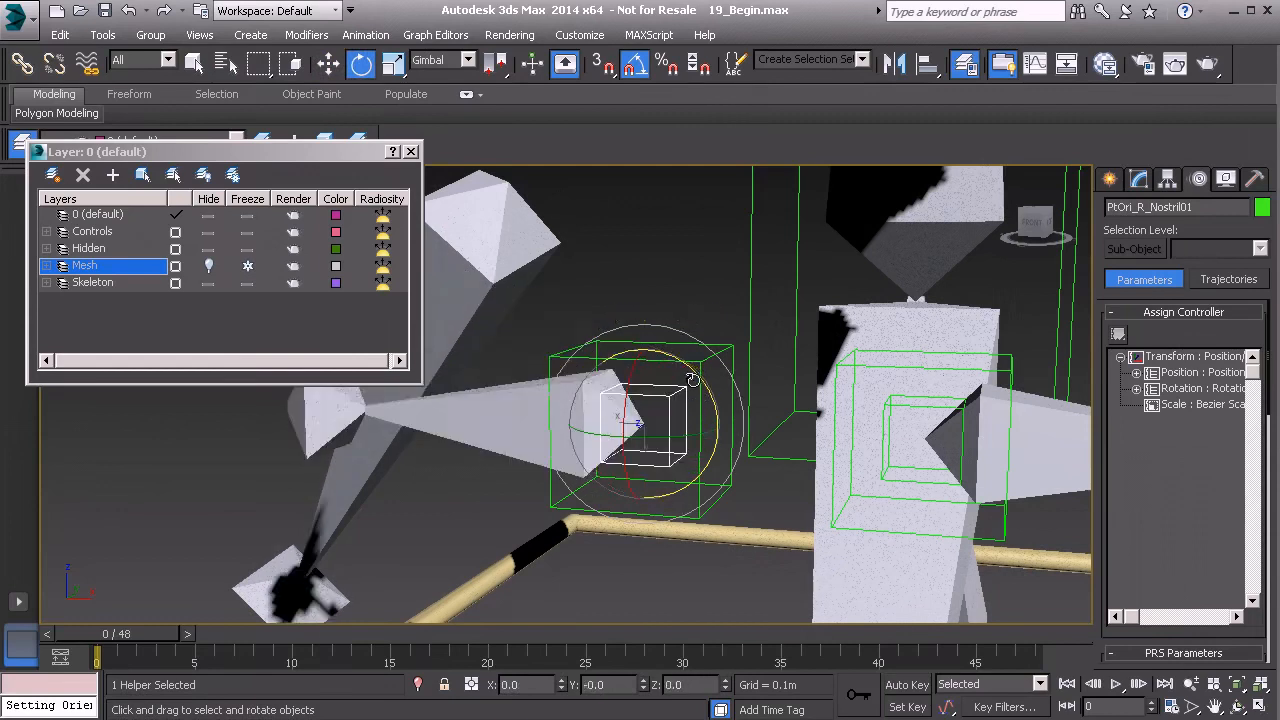
# - Clear the selection and create an ExposeTm helper in the empty space beside the nostril rig
pyautogui.scroll(-5, 714, 374)
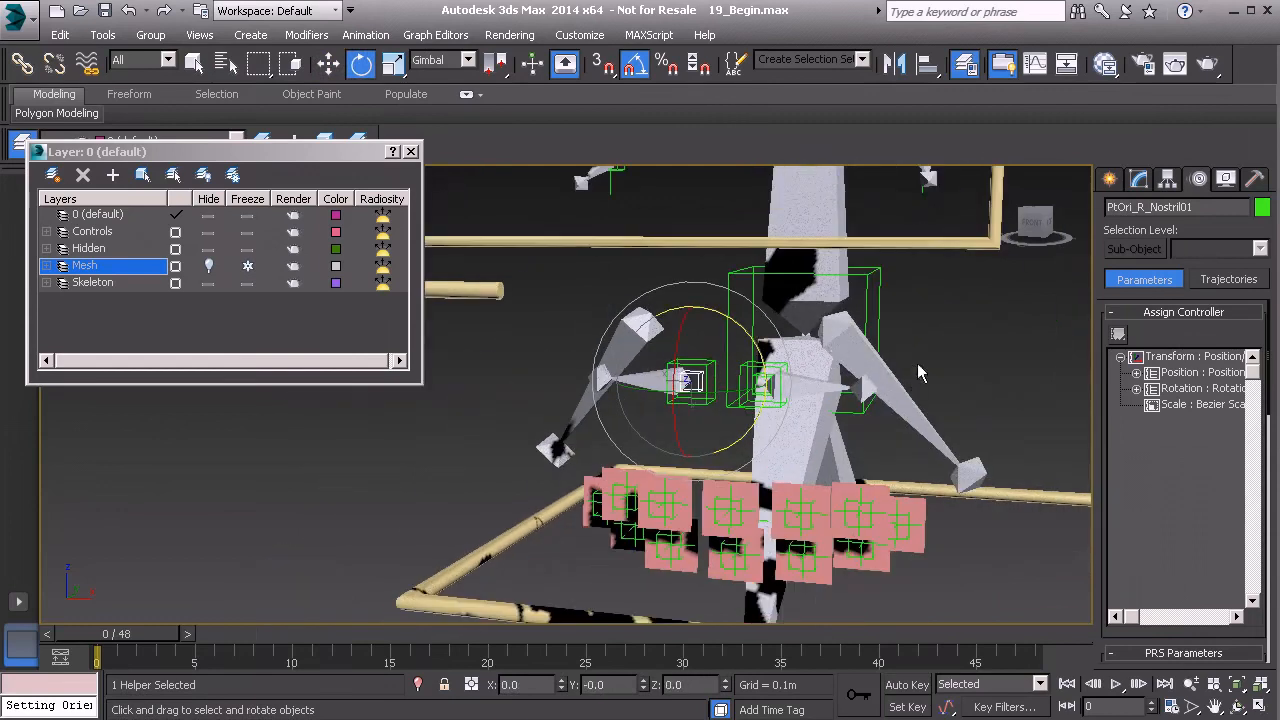
pyautogui.click(944, 339)
pyautogui.moveTo(798, 386)
pyautogui.keyDown('alt'); pyautogui.mouseDown(button='middle')
pyautogui.moveTo(738, 420)
pyautogui.moveTo(820, 373)
pyautogui.mouseUp(button='middle'); pyautogui.keyUp('alt')
pyautogui.scroll(2, 742, 418)
pyautogui.click(1110, 181)
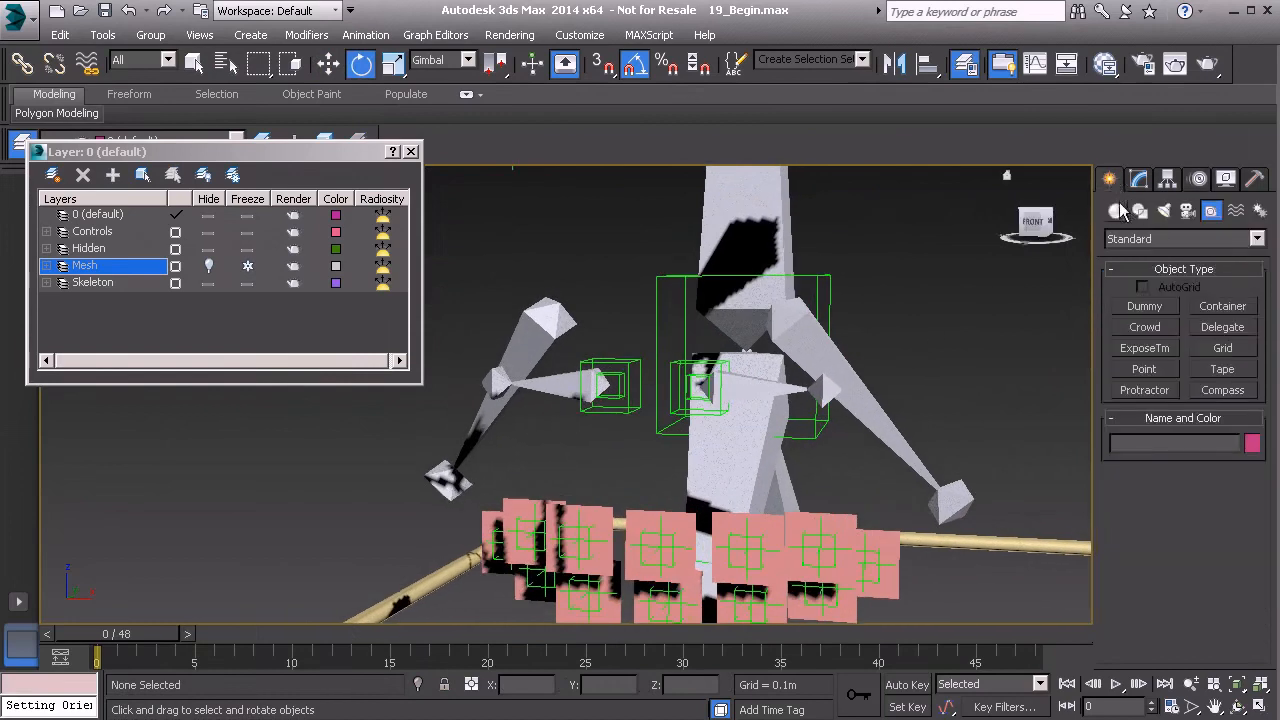
pyautogui.click(1143, 348)
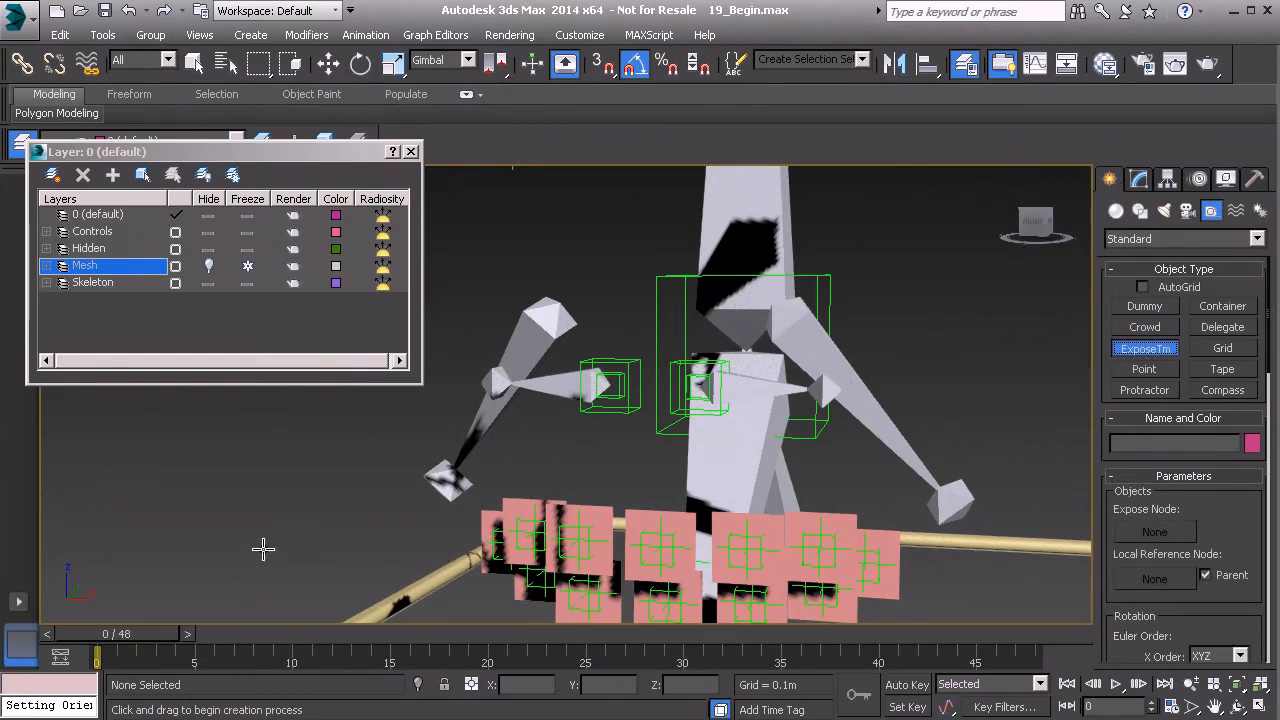
pyautogui.moveTo(263, 547); pyautogui.dragTo(314, 530)
pyautogui.press('e')
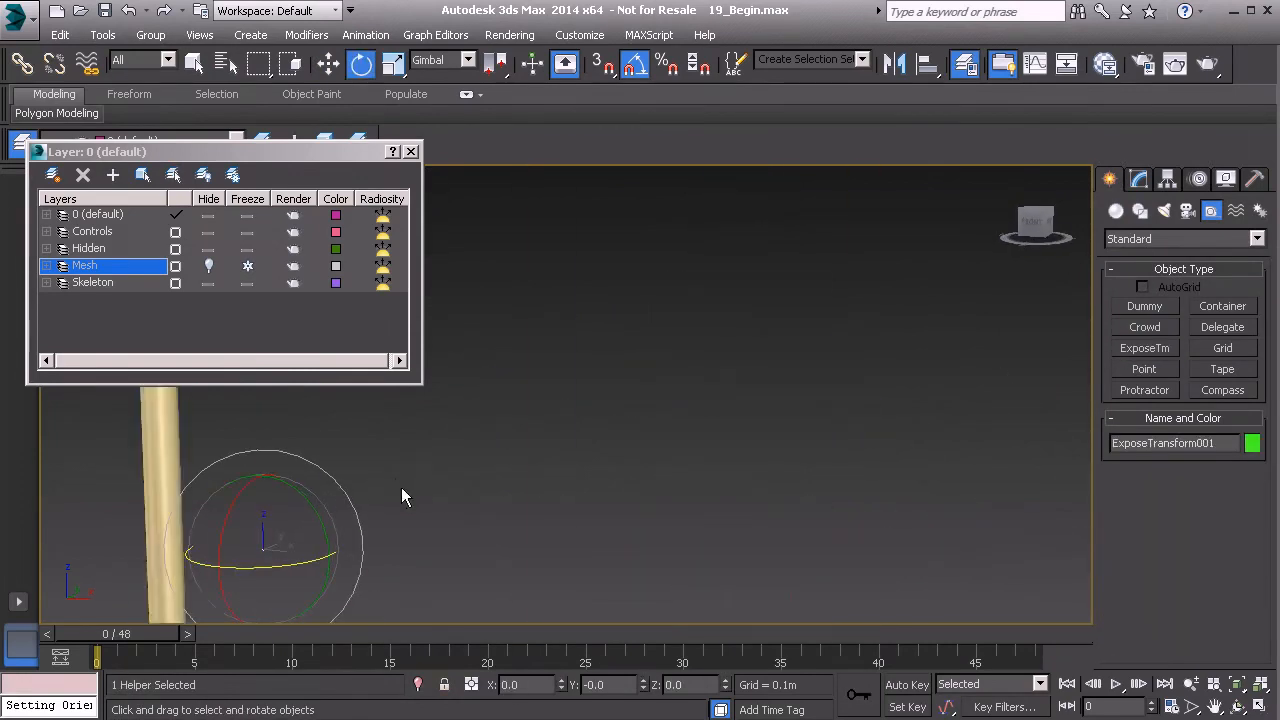
# - Align the new ExposeTm helper with the rig at the base of the left nostril bone
pyautogui.scroll(-4, 403, 489)
pyautogui.moveTo(645, 525); pyautogui.dragTo(475, 370, button='middle')
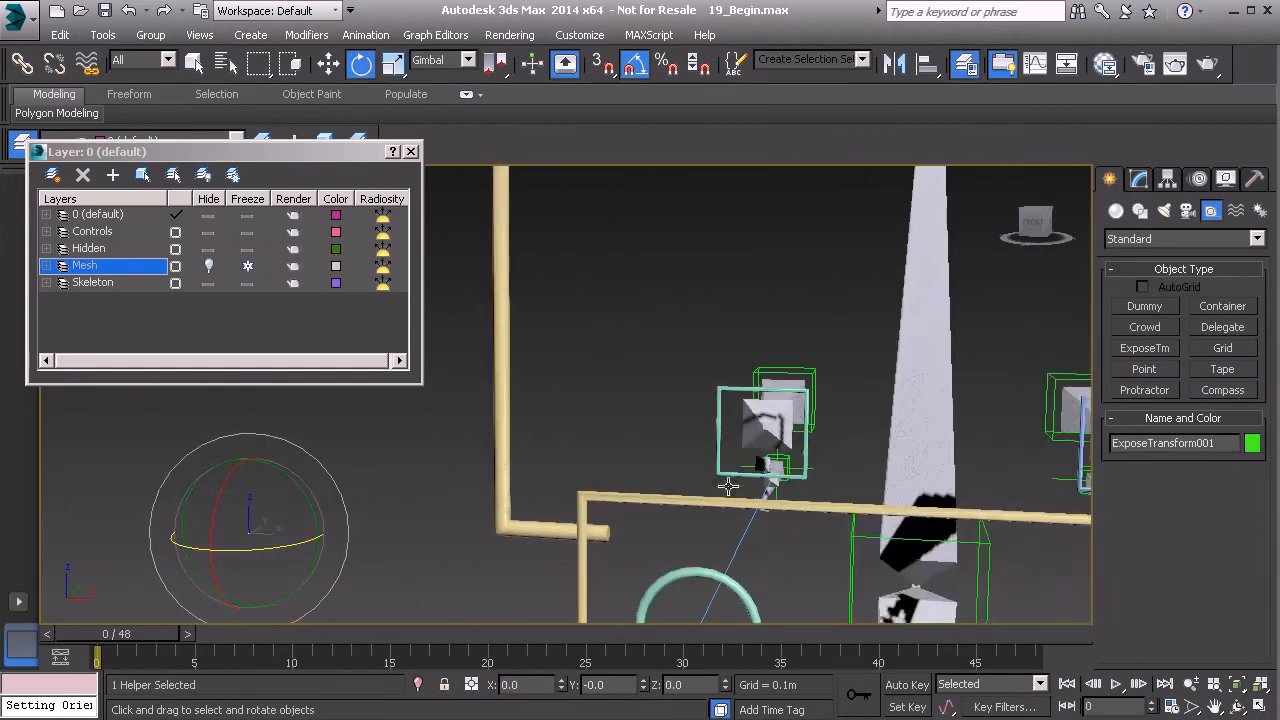
pyautogui.moveTo(750, 500); pyautogui.dragTo(648, 391, button='middle')
pyautogui.moveTo(740, 465); pyautogui.dragTo(684, 359, button='middle')
pyautogui.scroll(2, 713, 434)
pyautogui.scroll(1, 716, 421)
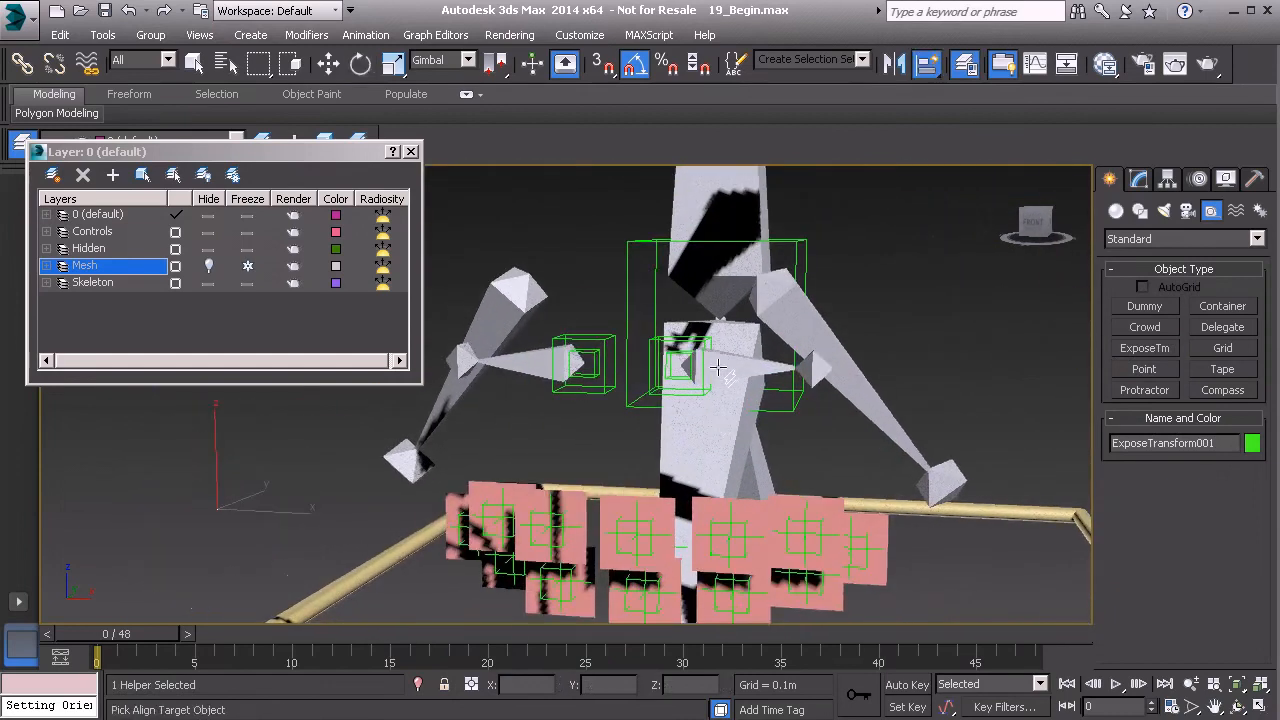
pyautogui.press('w')
pyautogui.moveTo(718, 367); pyautogui.dragTo(720, 445, button='middle')
pyautogui.scroll(4, 722, 446)
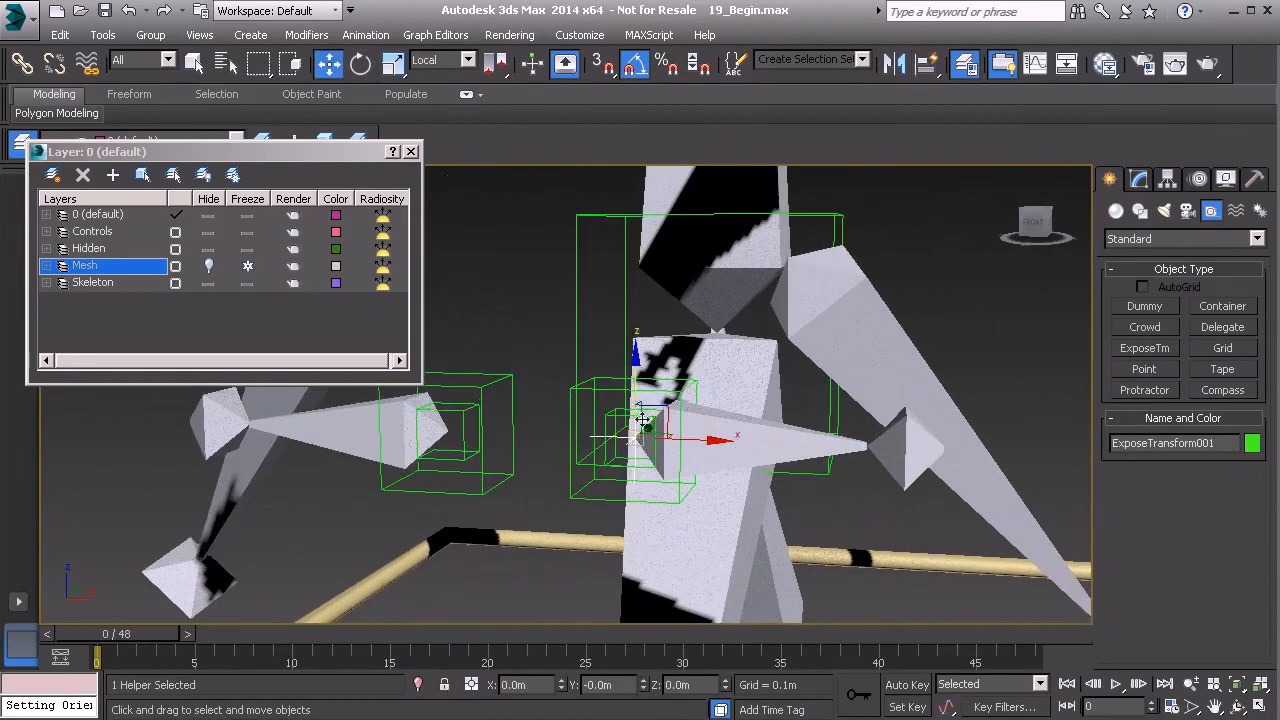
pyautogui.moveTo(694, 437)
pyautogui.keyDown('alt'); pyautogui.mouseDown(button='middle')
pyautogui.moveTo(719, 434)
pyautogui.moveTo(674, 423)
pyautogui.moveTo(691, 430)
pyautogui.mouseUp(button='middle'); pyautogui.keyUp('alt')
# - Rename the aligned ExposeTm helper as Expose_L_Nostril01
pyautogui.click(1138, 178)
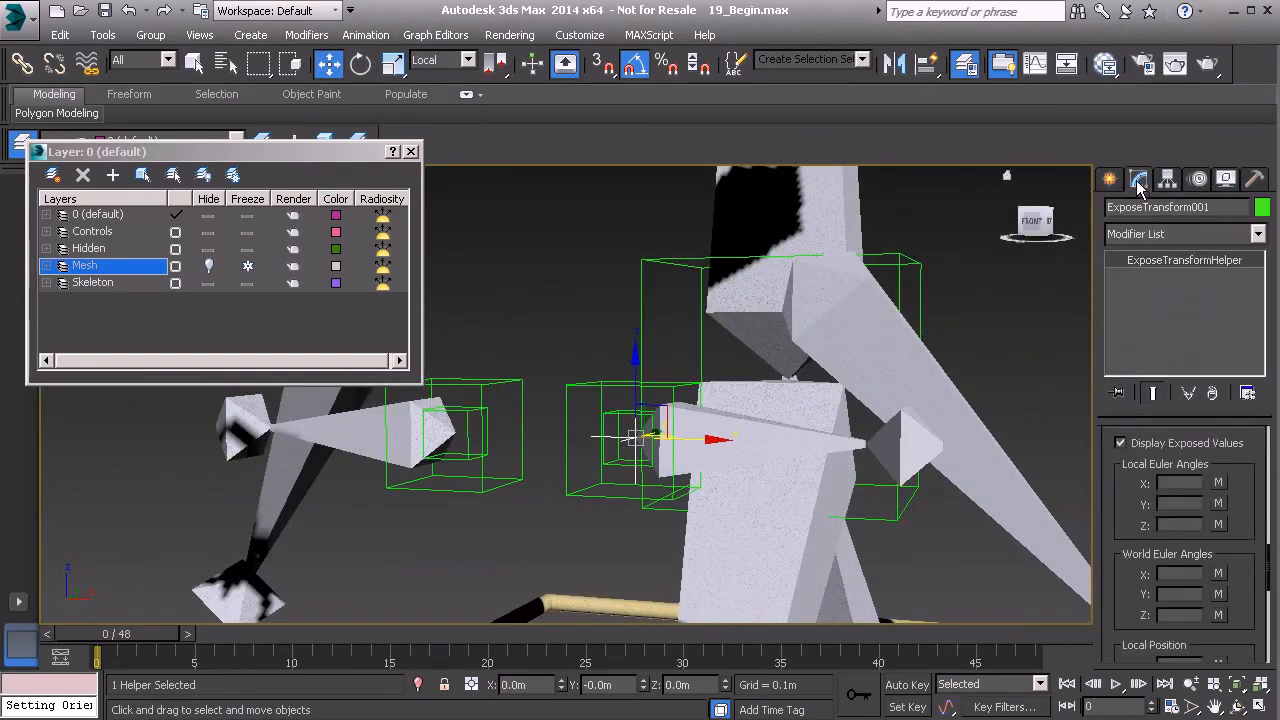
pyautogui.moveTo(1111, 580); pyautogui.dragTo(1123, 126)
pyautogui.moveTo(1128, 429); pyautogui.dragTo(1143, 685)
pyautogui.moveTo(1133, 489); pyautogui.dragTo(1137, 676)
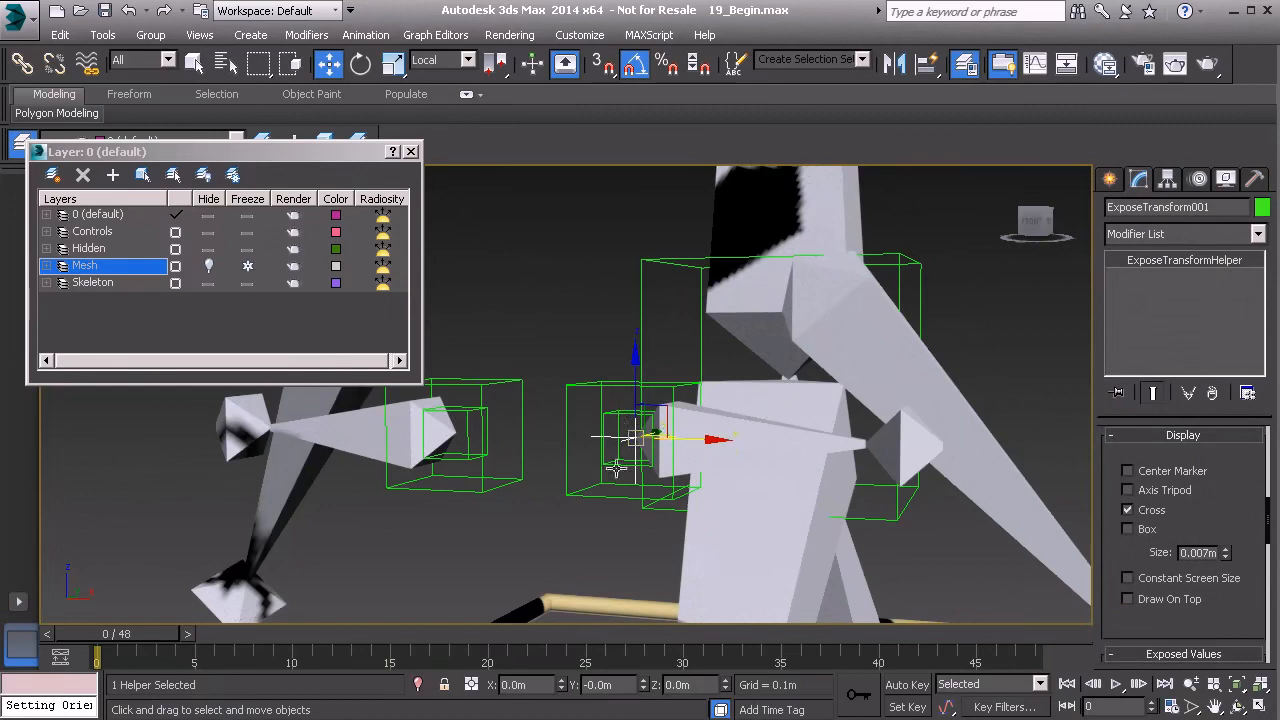
pyautogui.moveTo(1215, 207); pyautogui.dragTo(1148, 210)
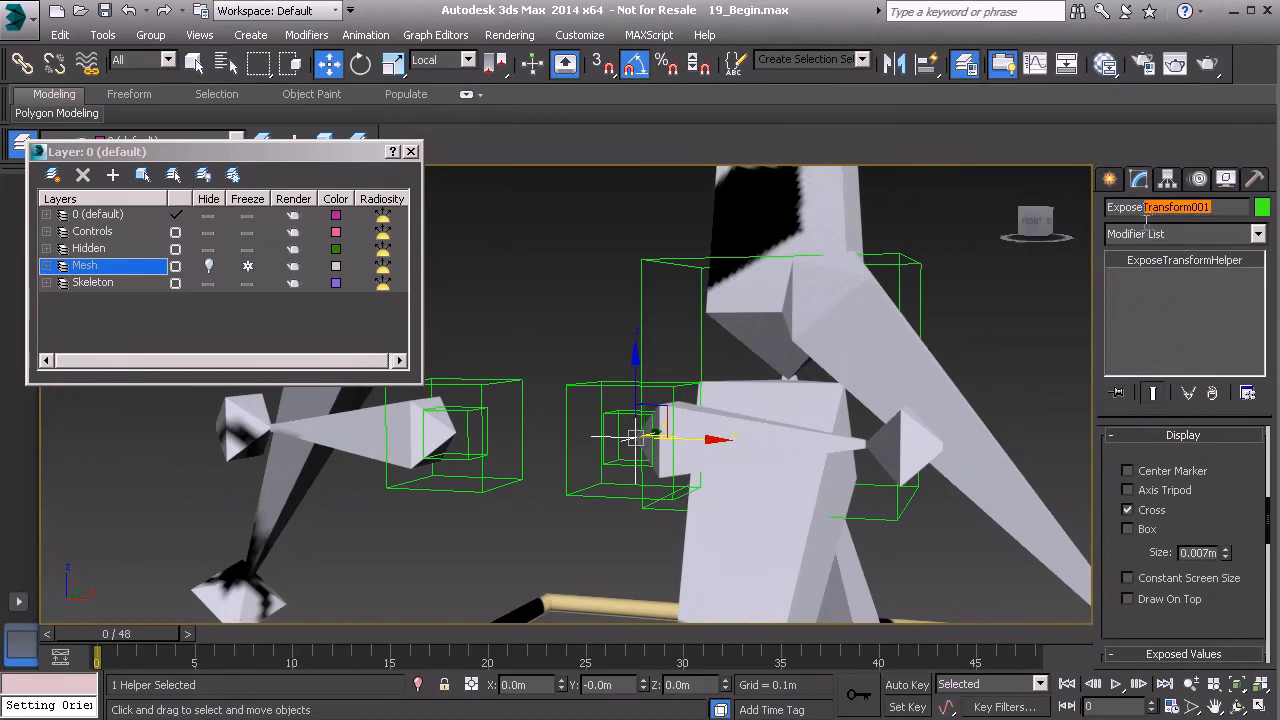
pyautogui.write('_L_Nostril')
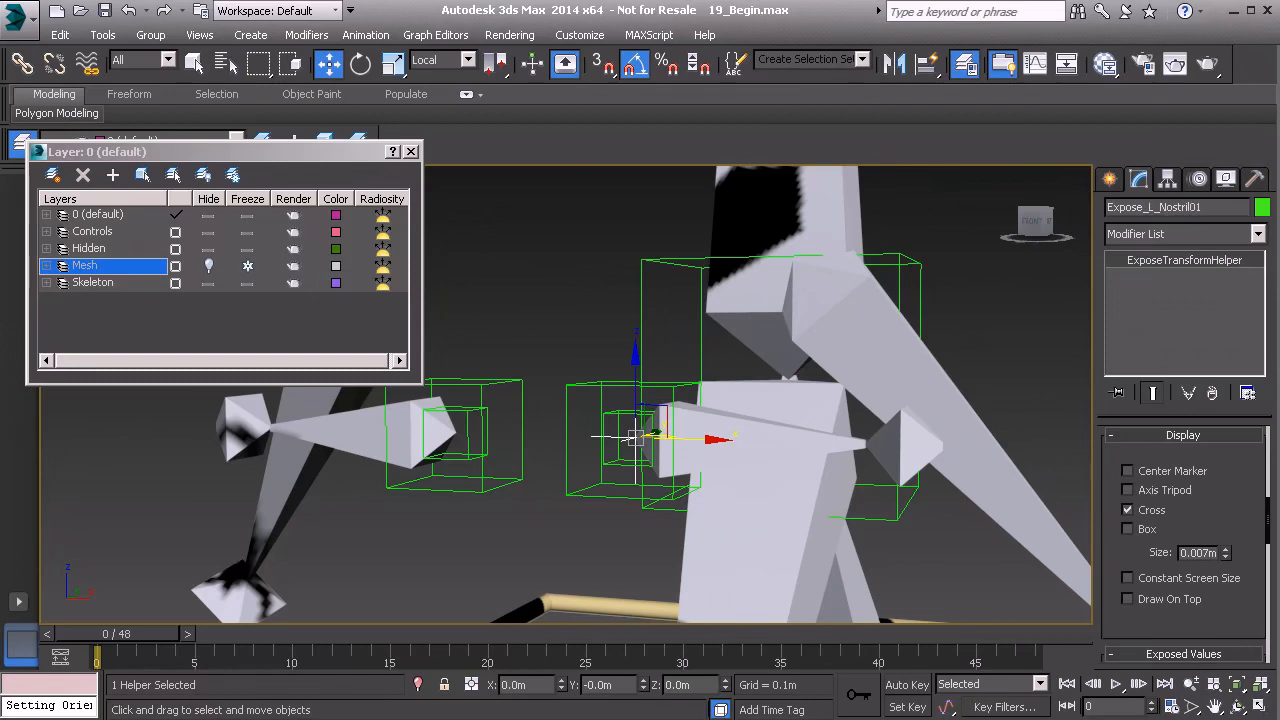
# - Link Expose_L_Nostril01 to the head bone Bn_Head01 as its parent
pyautogui.moveTo(590, 386); pyautogui.dragTo(570, 460, button='middle')
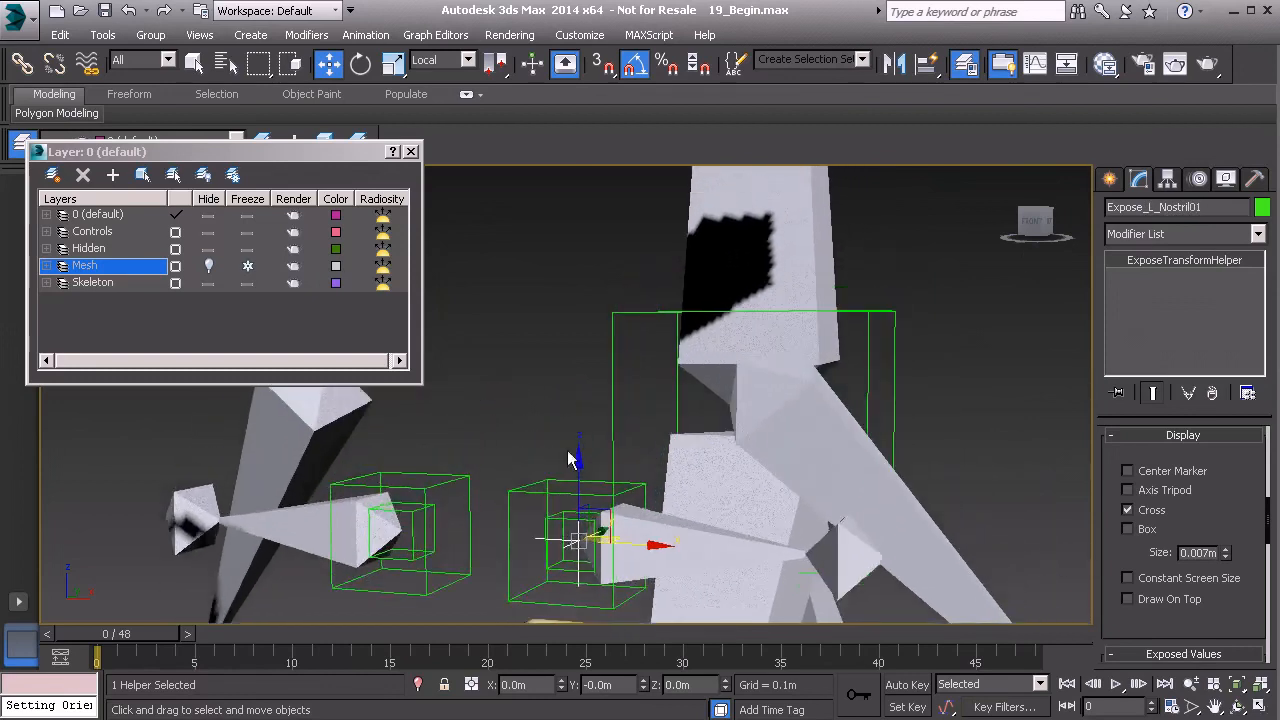
pyautogui.click(22, 64)
pyautogui.keyDown('alt'); pyautogui.moveTo(604, 421); pyautogui.dragTo(604, 417, button='middle'); pyautogui.keyUp('alt')
pyautogui.moveTo(534, 538); pyautogui.dragTo(692, 256)
pyautogui.keyDown('alt'); pyautogui.moveTo(540, 476); pyautogui.dragTo(574, 421, button='middle'); pyautogui.keyUp('alt')
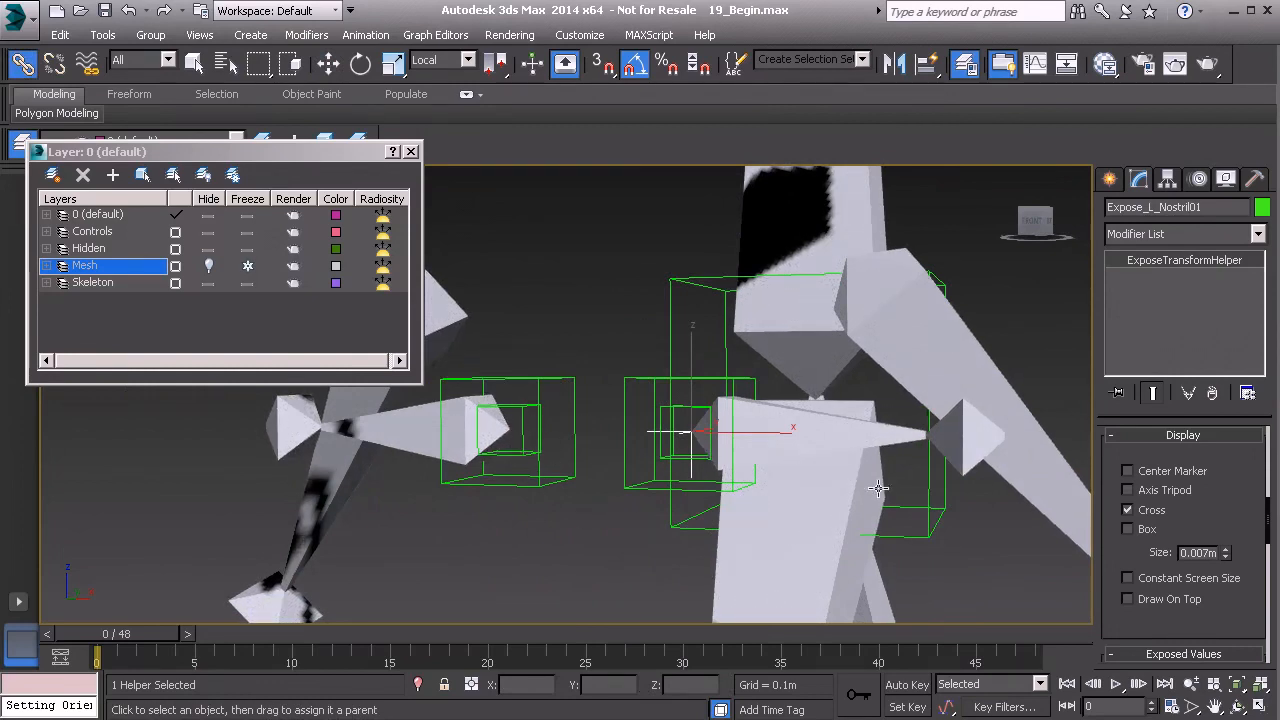
pyautogui.scroll(3, 1112, 482)
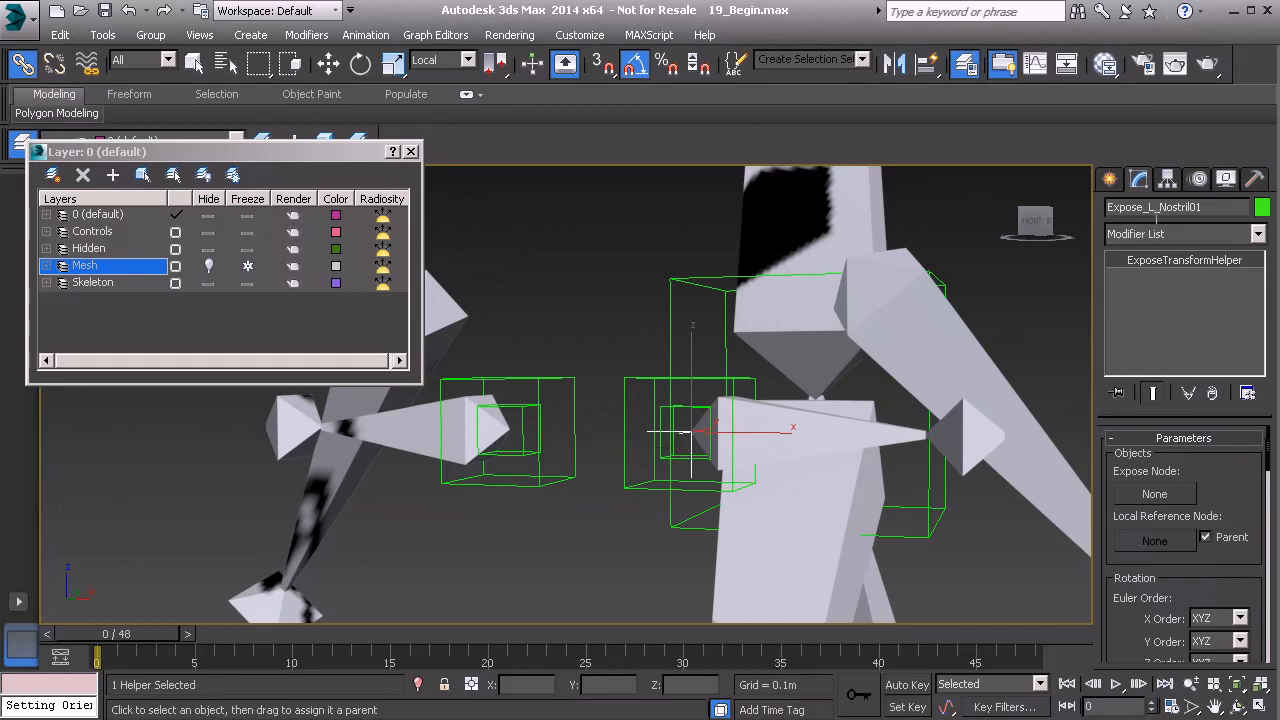
# - Create a second ExposeTm helper in the empty space beside the right nostril rig
pyautogui.click(1109, 178)
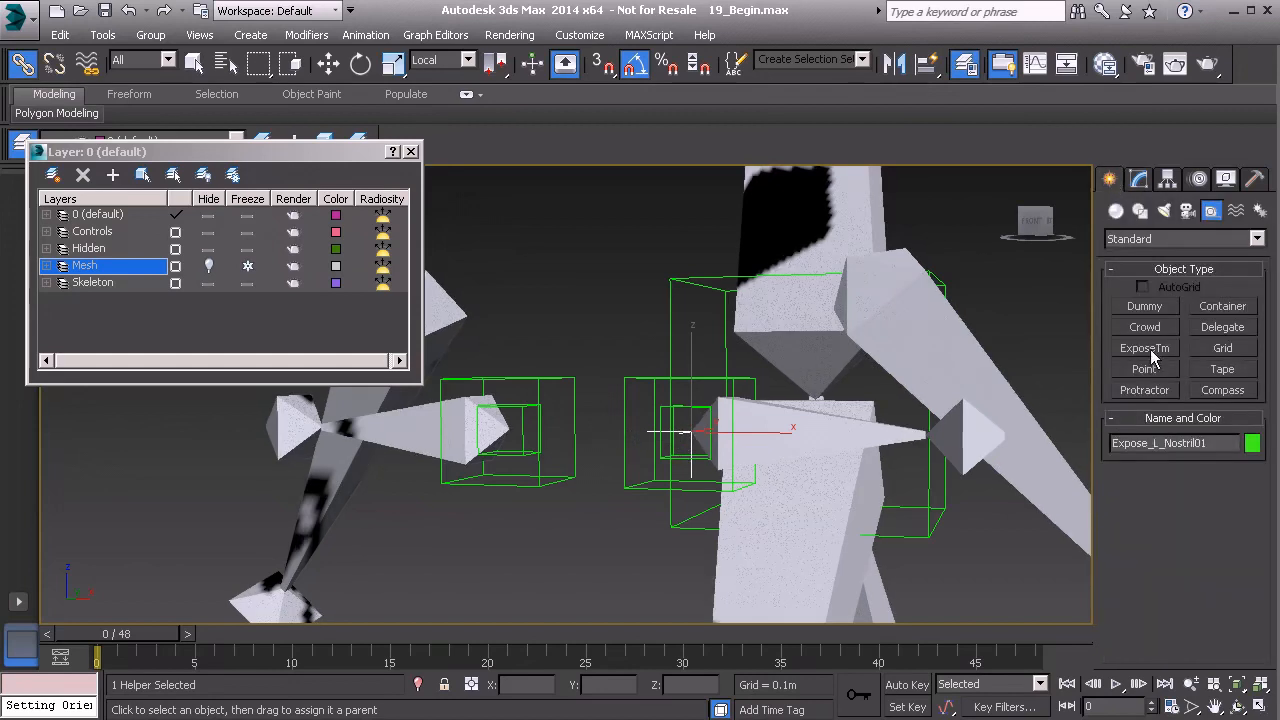
pyautogui.click(1145, 349)
pyautogui.click(181, 567)
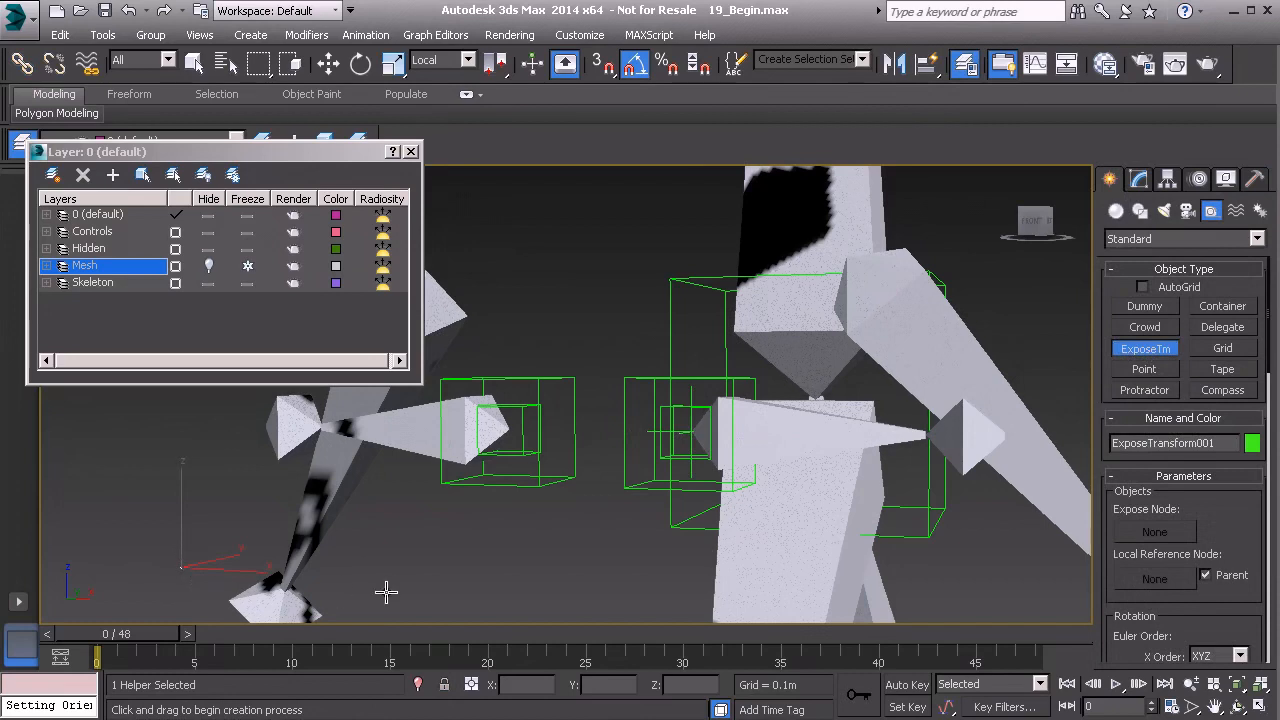
# - Align the second ExposeTm helper with the base of the right nostril bone and rename it Expose_R_Nostril01
pyautogui.press('l')
pyautogui.hotkey('alt', 'a')
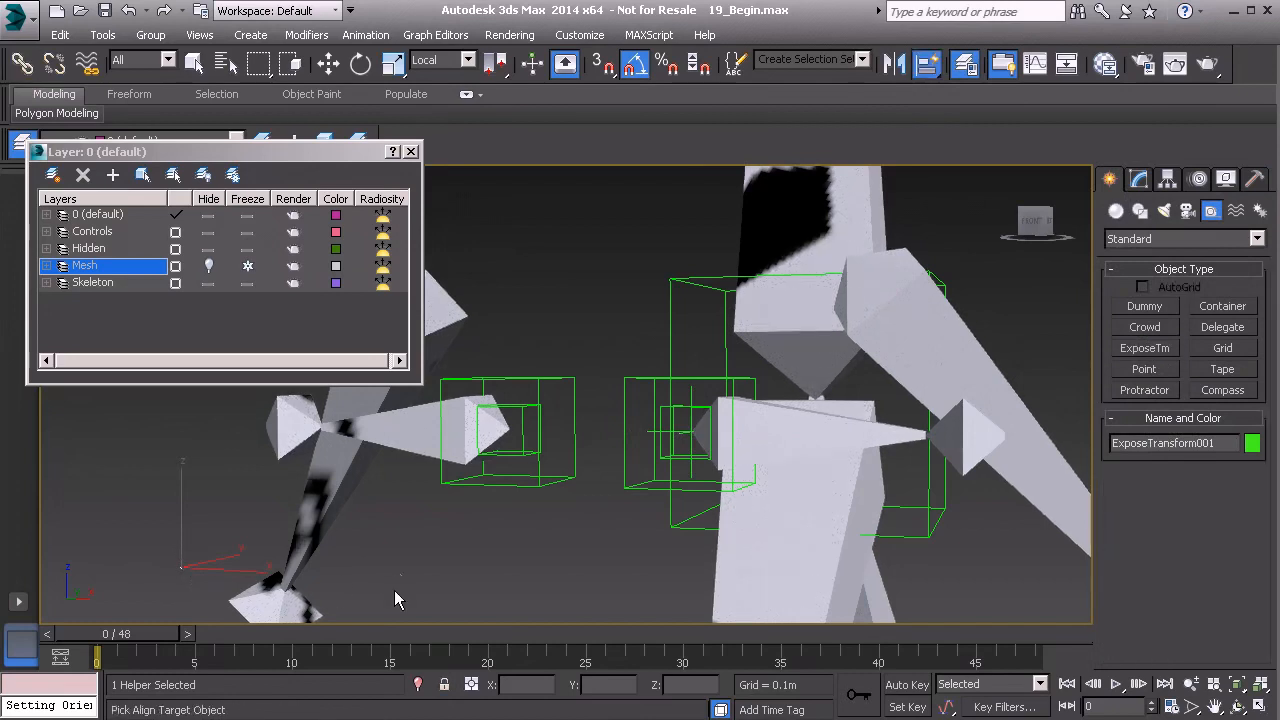
pyautogui.click(492, 432)
pyautogui.press('w')
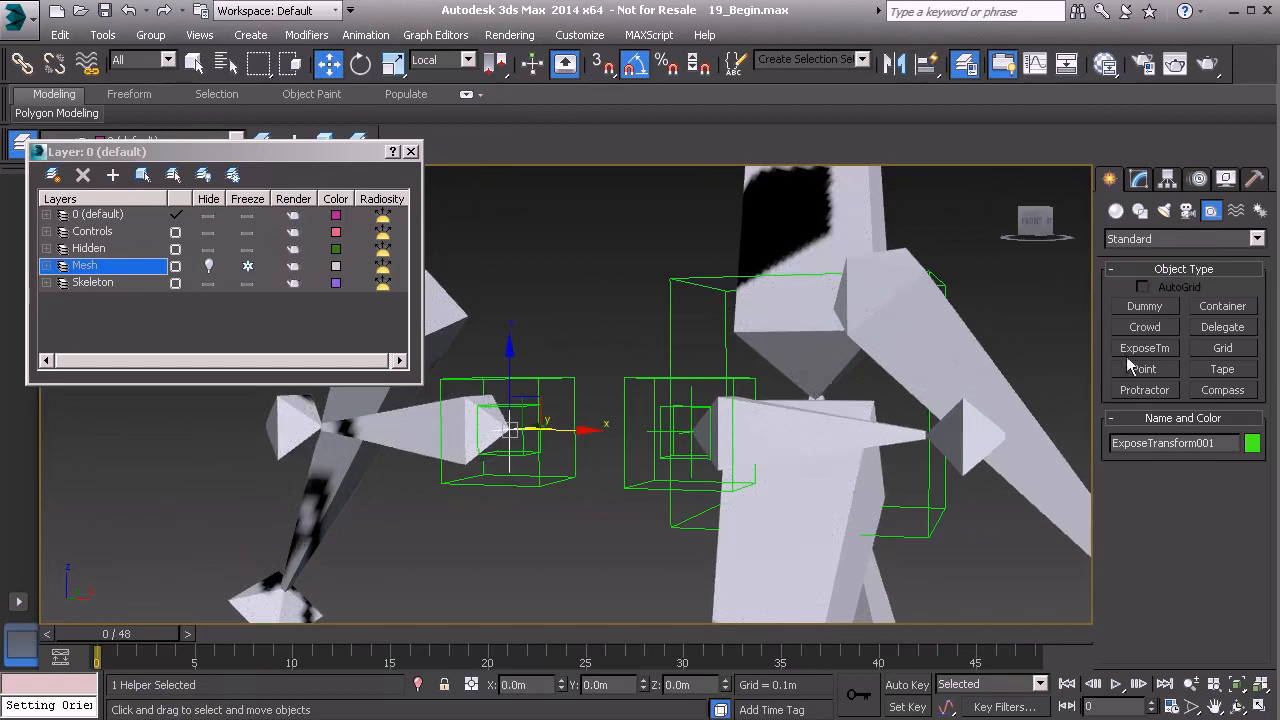
pyautogui.moveTo(1150, 443); pyautogui.dragTo(1220, 447)
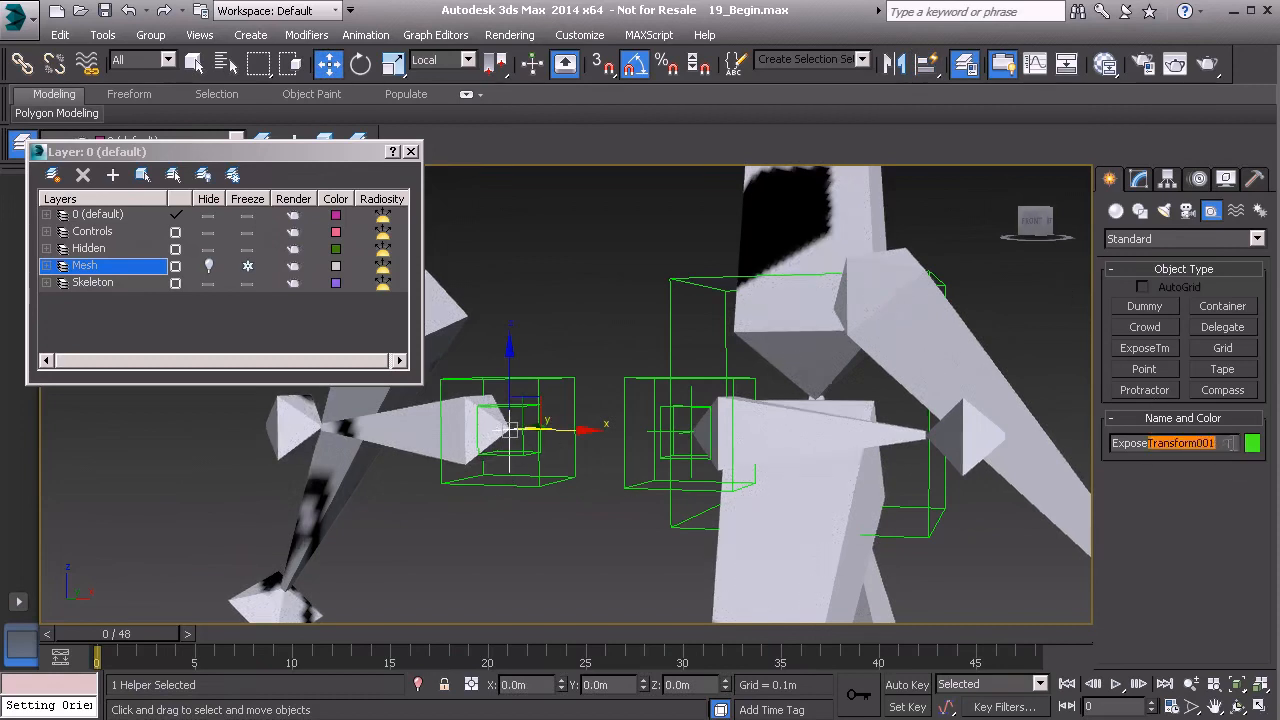
pyautogui.write('_R_Nostril')
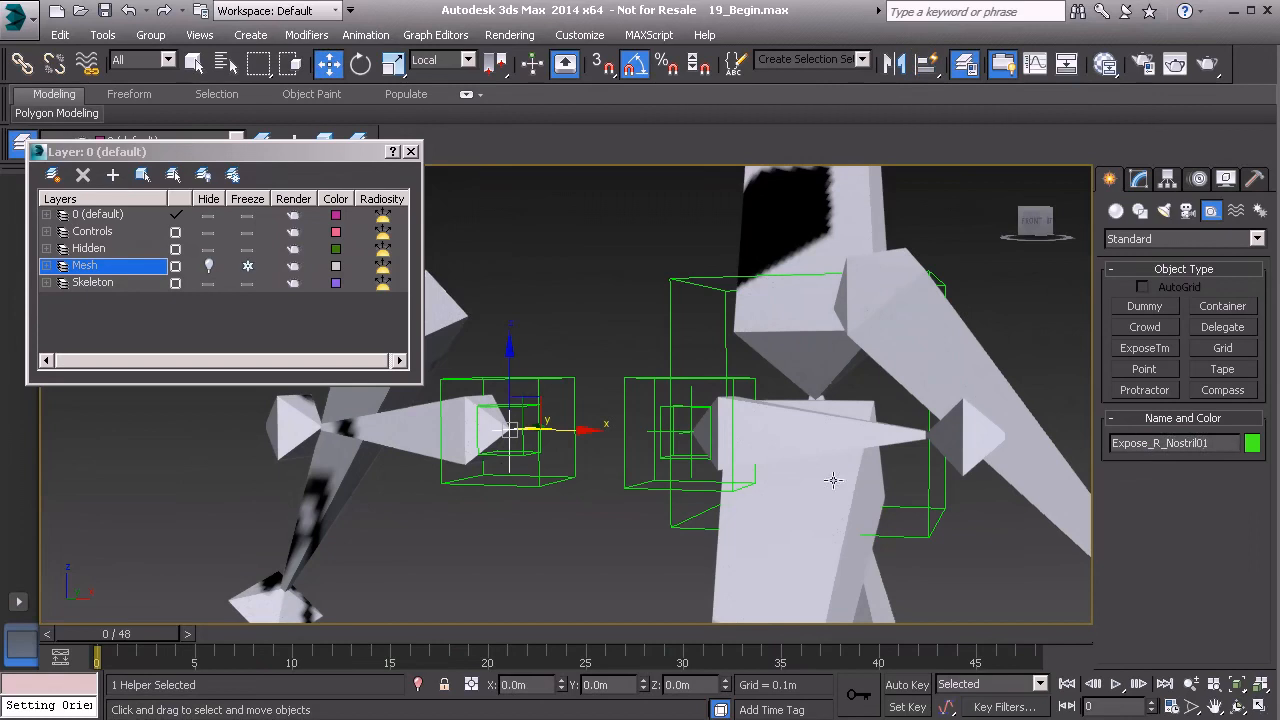
# - Add both nostril expose helpers to the Hidden layer
pyautogui.click(692, 391)
pyautogui.keyDown('ctrl'); pyautogui.click(508, 394); pyautogui.keyUp('ctrl')
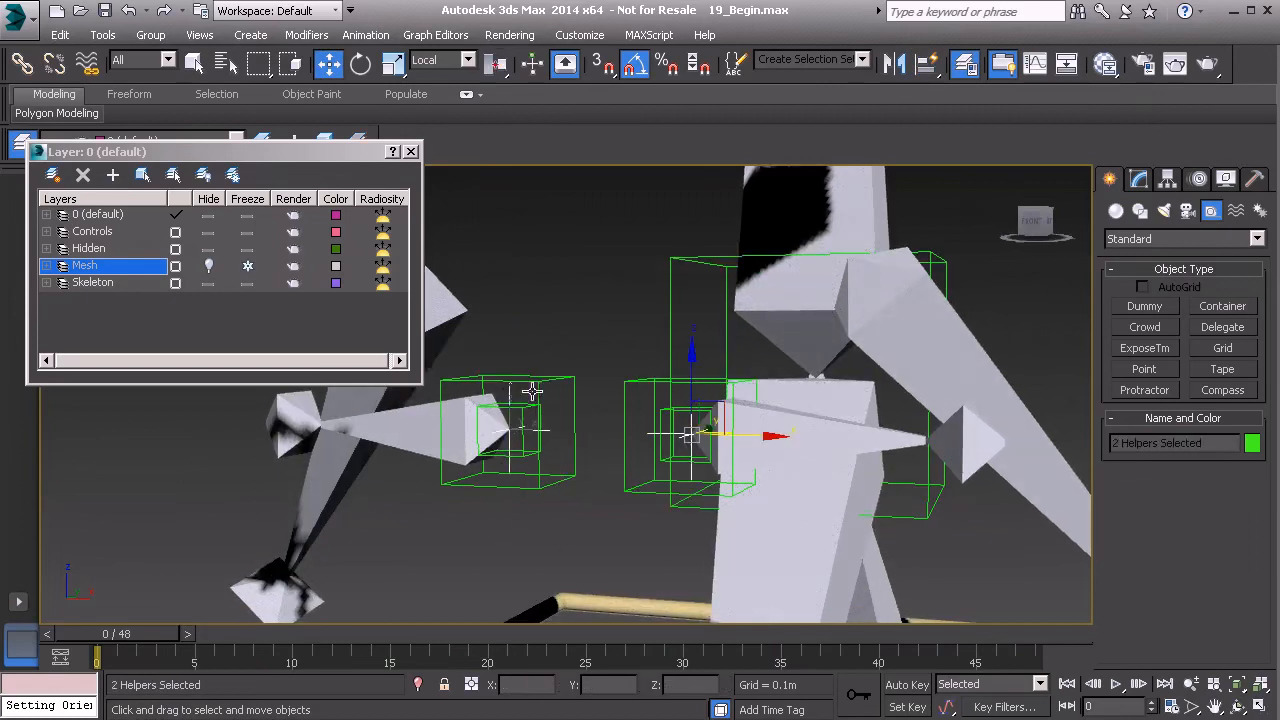
pyautogui.click(92, 249)
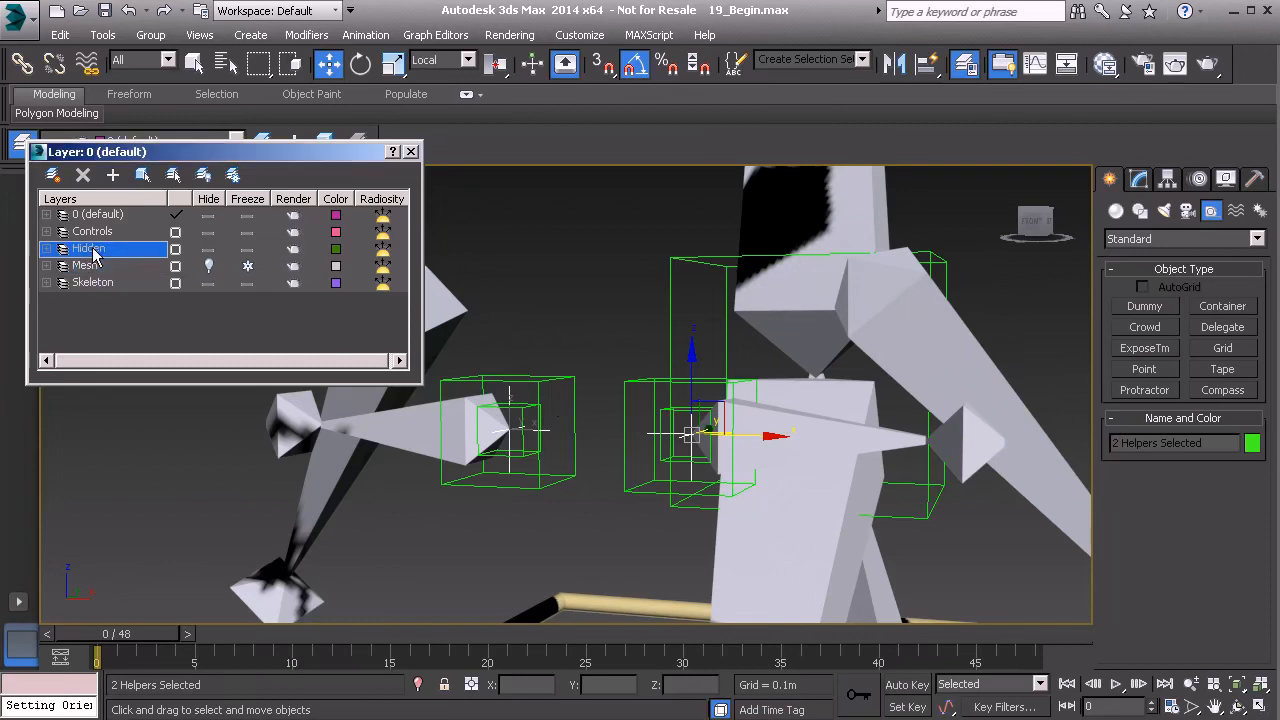
pyautogui.click(113, 175)
# - Link Expose_R_Nostril01 to Bn_Head01 and check the parent of Expose_L_Nostril01
pyautogui.keyDown('alt'); pyautogui.moveTo(643, 372); pyautogui.dragTo(526, 491, button='middle'); pyautogui.keyUp('alt')
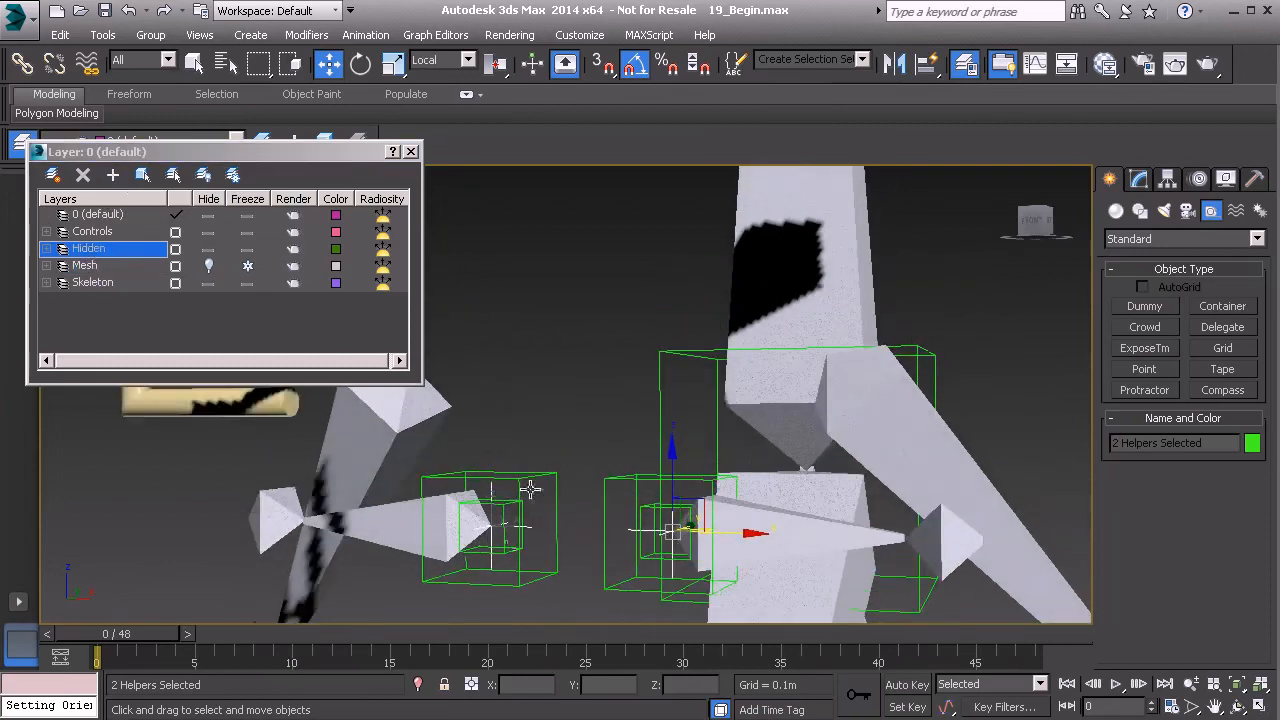
pyautogui.click(503, 572)
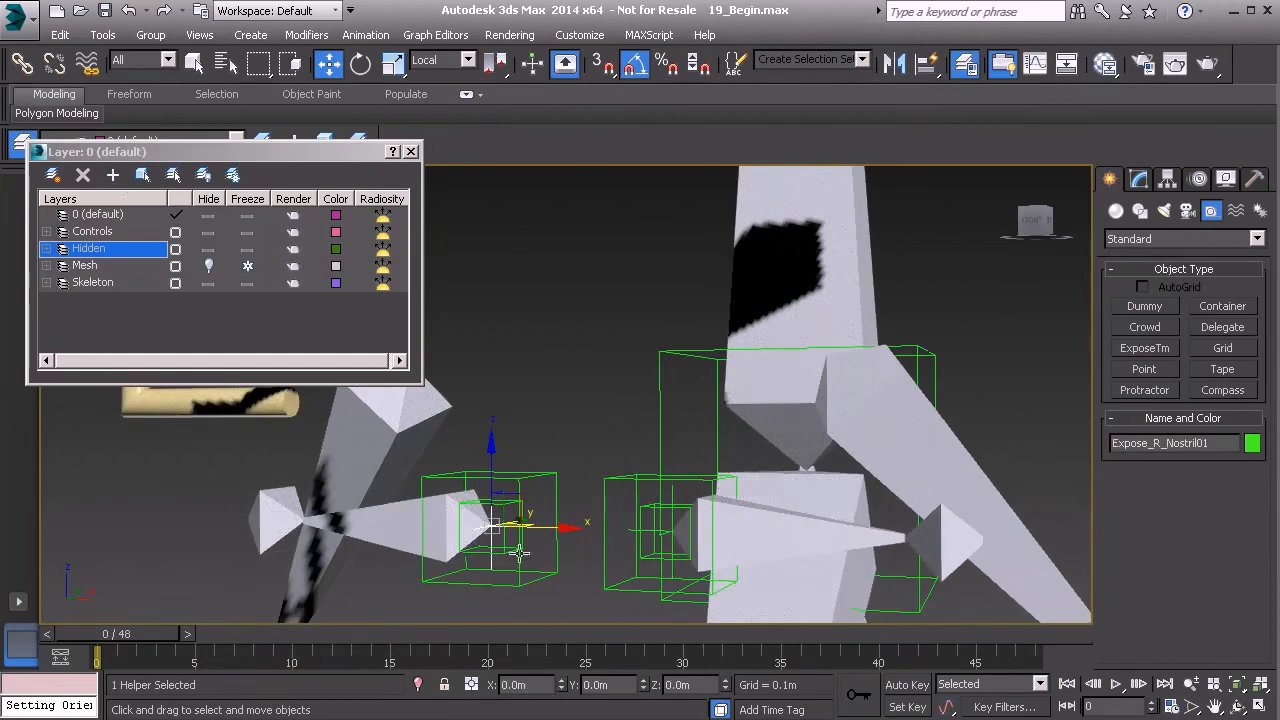
pyautogui.click(22, 62)
pyautogui.moveTo(488, 568); pyautogui.dragTo(762, 251)
pyautogui.moveTo(660, 493); pyautogui.dragTo(653, 466, button='middle')
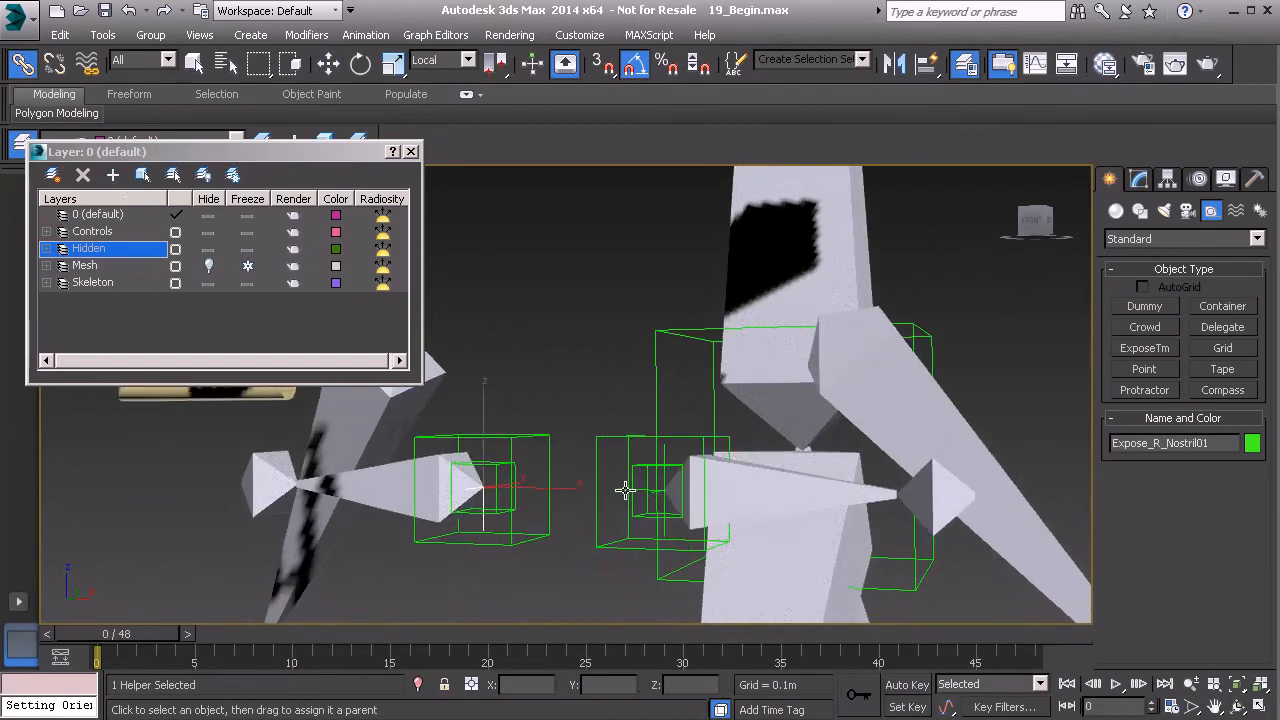
pyautogui.click(624, 488)
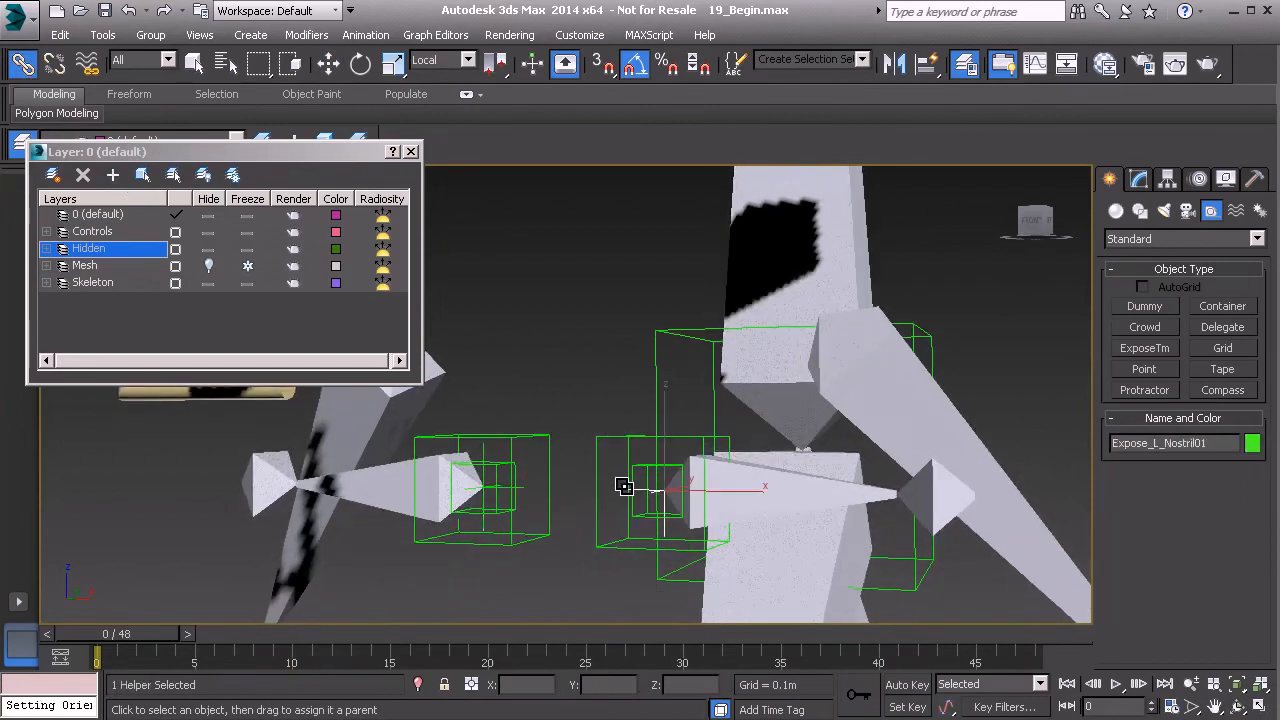
pyautogui.press('pageup')
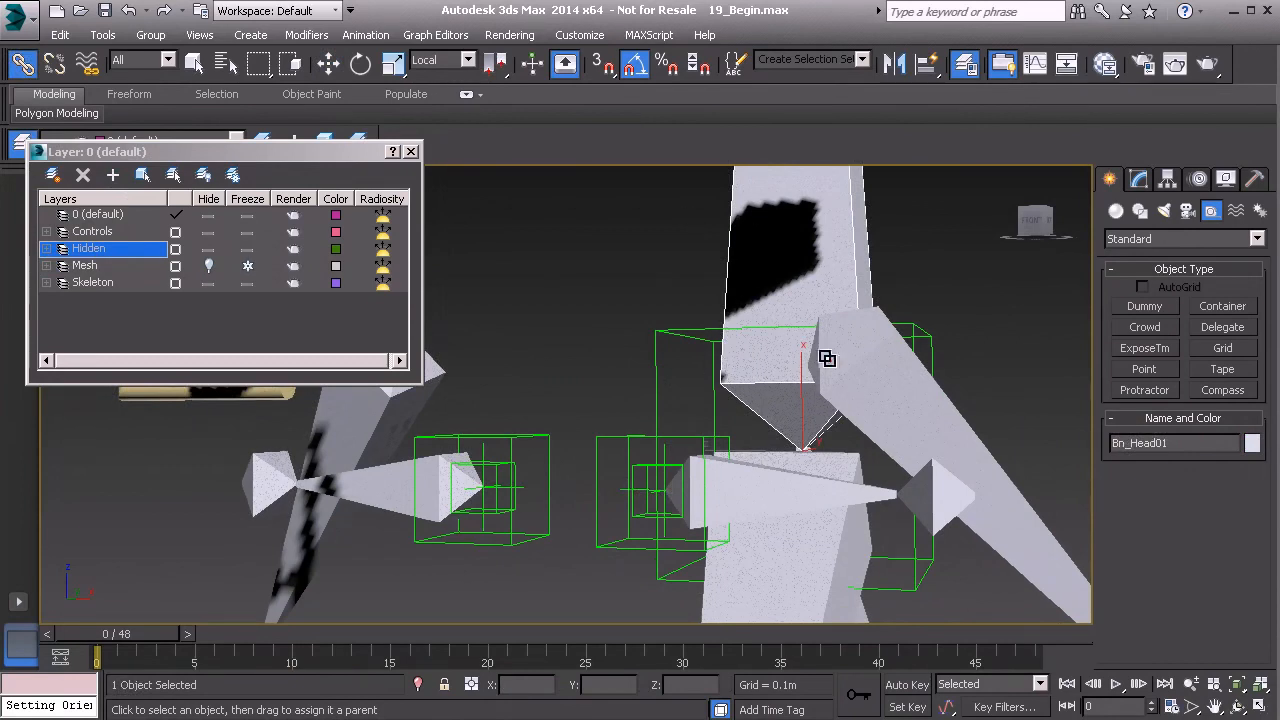
# - Set the left nostril bone as the expose node of Expose_L_Nostril01 and review its exposed values
pyautogui.moveTo(500, 531); pyautogui.dragTo(531, 521, button='middle')
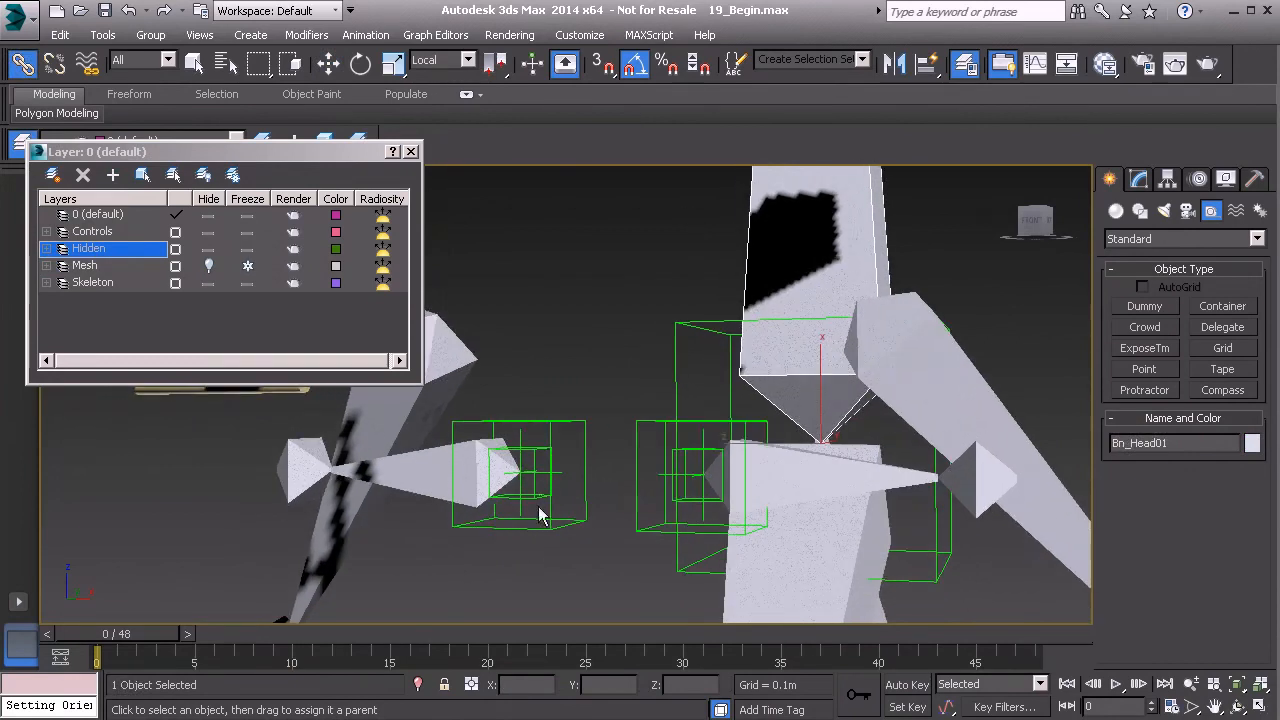
pyautogui.moveTo(664, 443); pyautogui.dragTo(596, 438, button='middle')
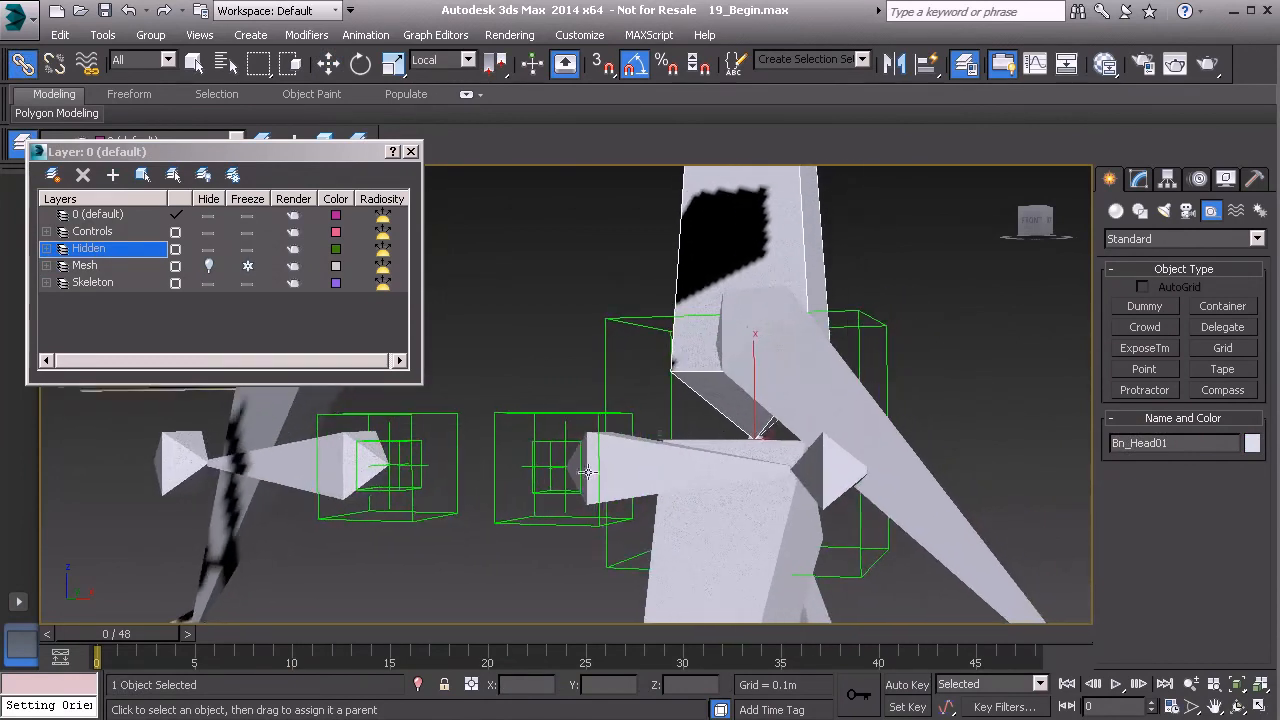
pyautogui.scroll(2, 596, 463)
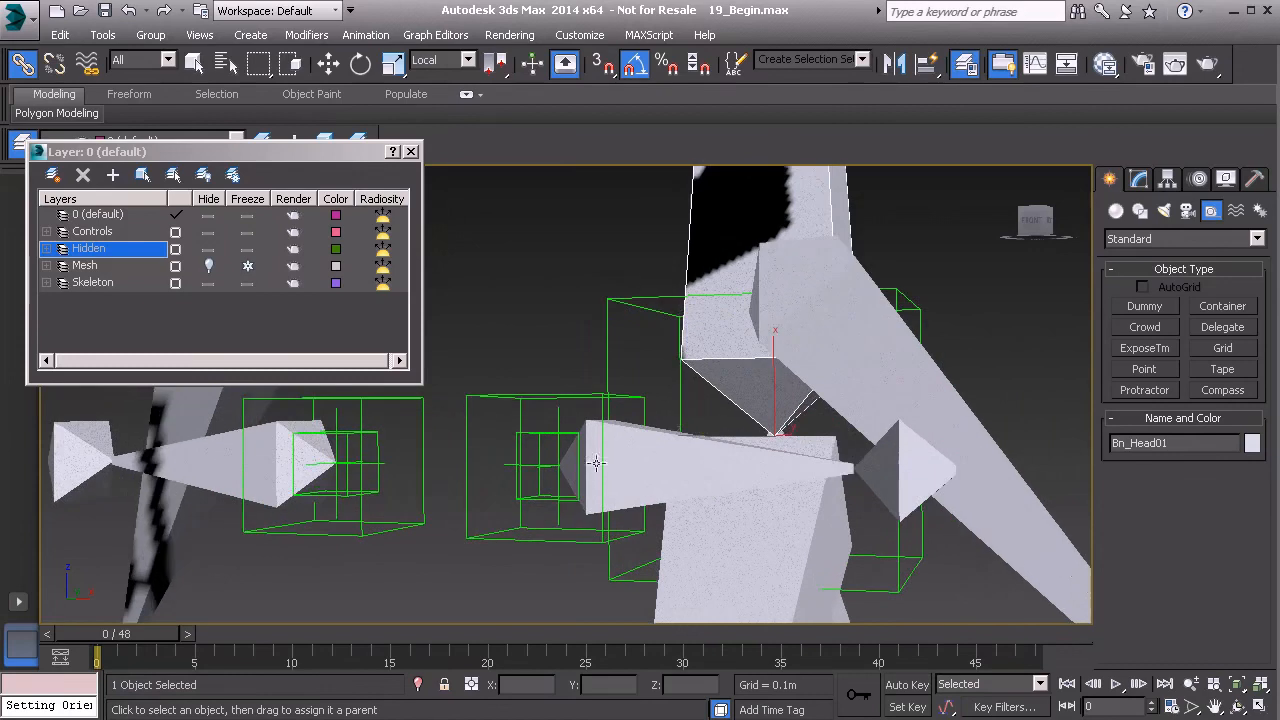
pyautogui.click(559, 414)
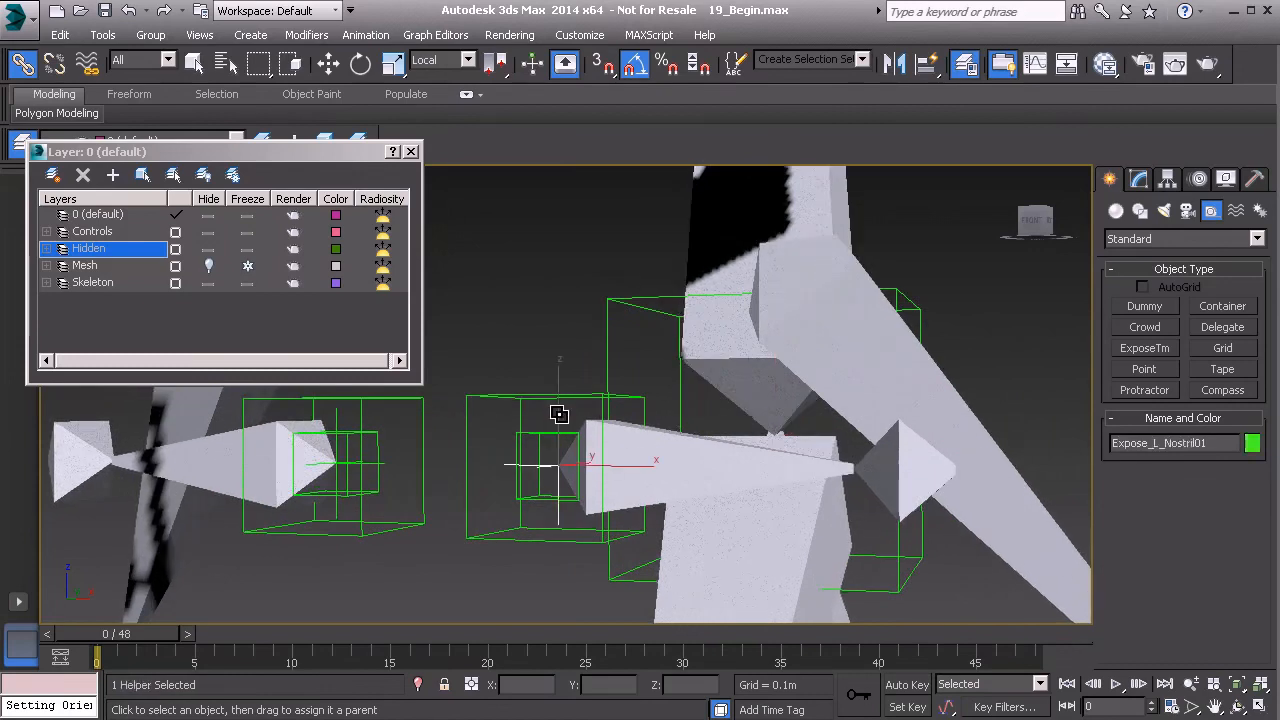
pyautogui.click(1139, 179)
pyautogui.click(1152, 494)
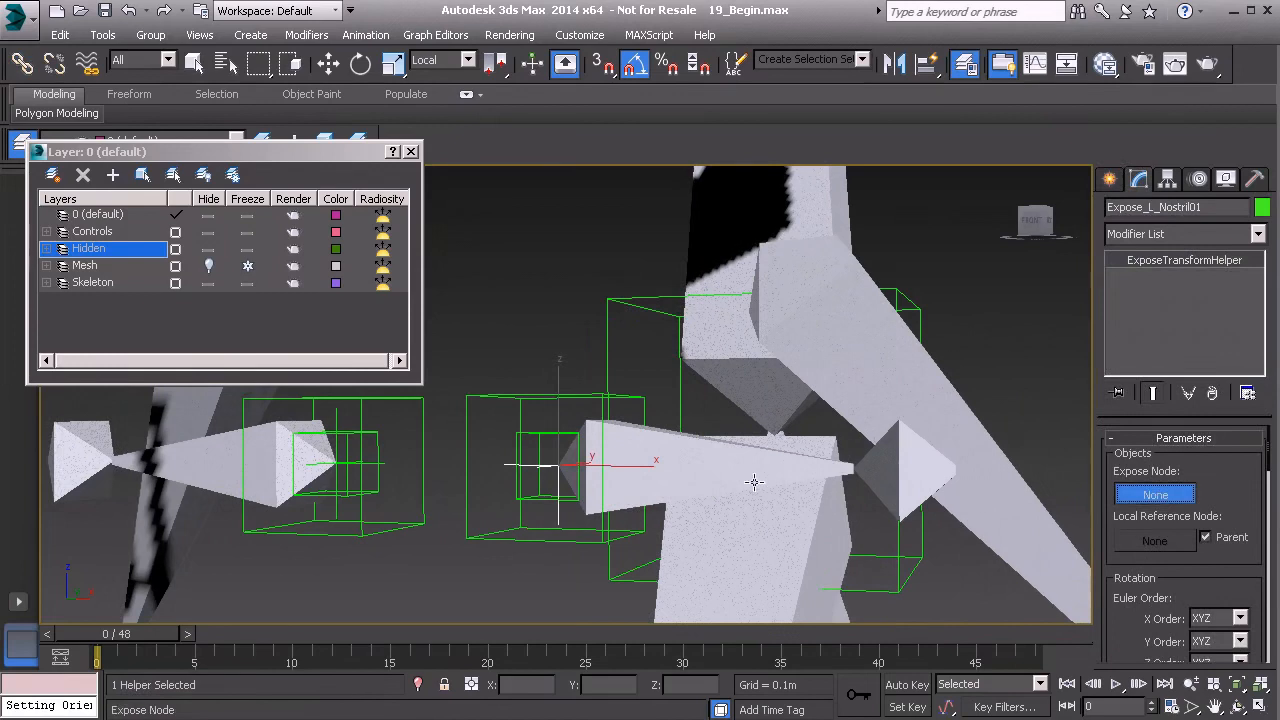
pyautogui.click(697, 466)
pyautogui.scroll(-10, 1130, 630)
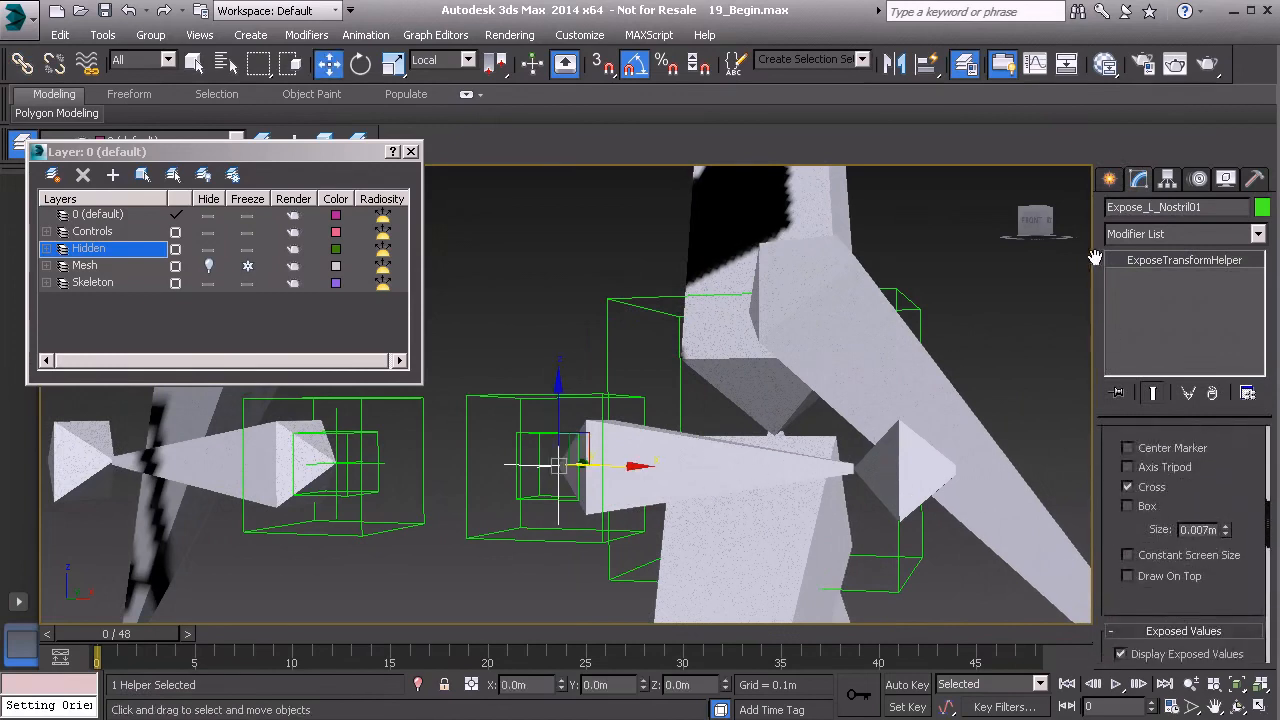
# - Set Bn_R_Nostril01 as the expose node of Expose_R_Nostril01 and review its exposed local Euler angles
pyautogui.moveTo(212, 524); pyautogui.dragTo(352, 544, button='middle')
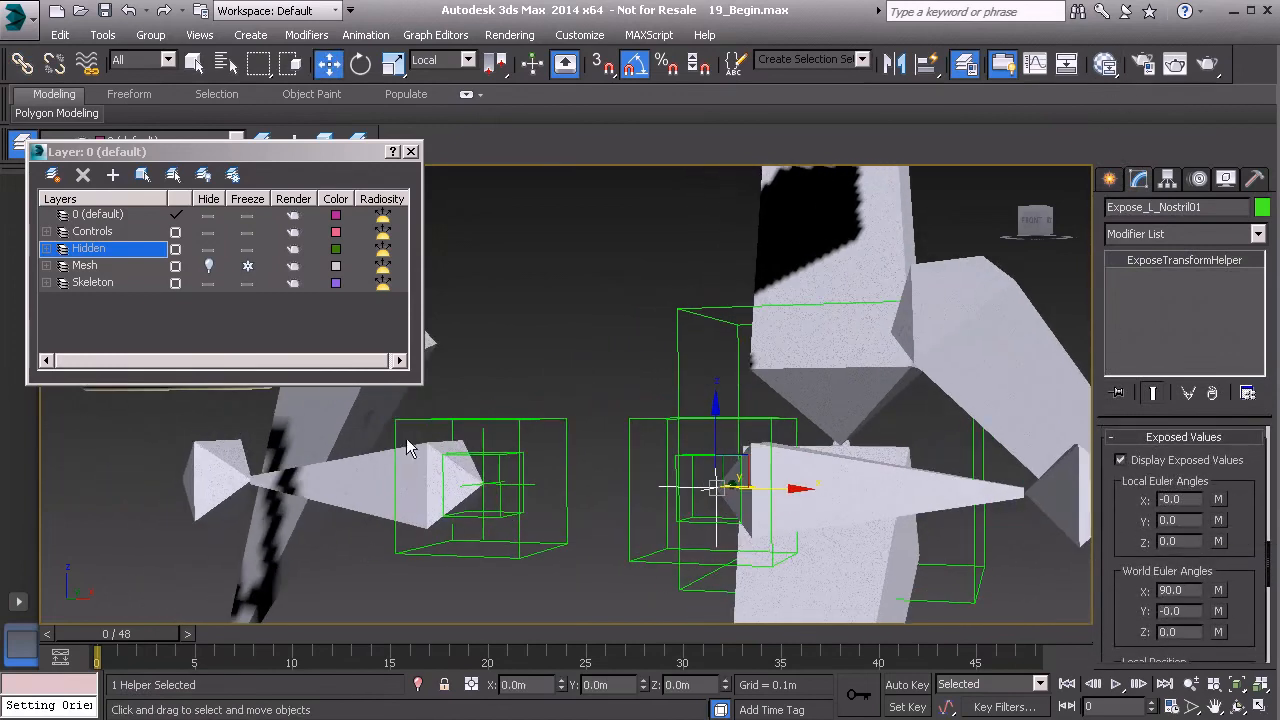
pyautogui.click(485, 437)
pyautogui.scroll(-5, 1105, 497)
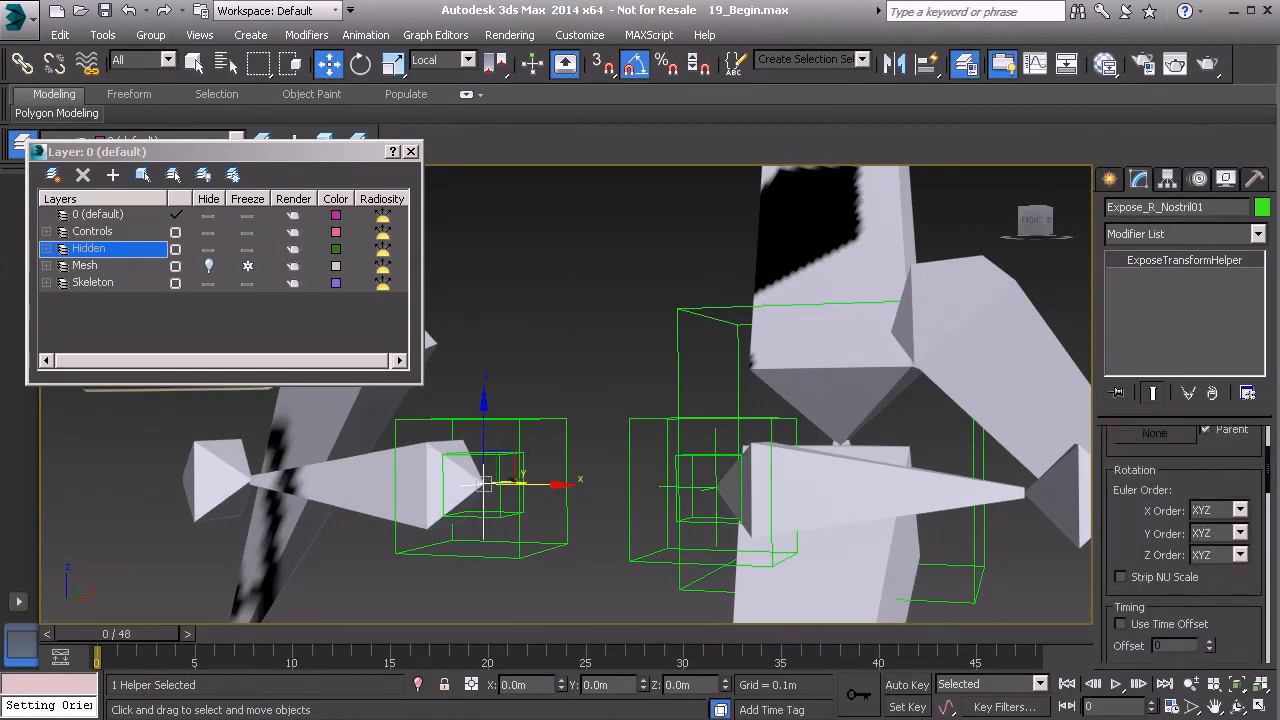
pyautogui.scroll(1, 1161, 484)
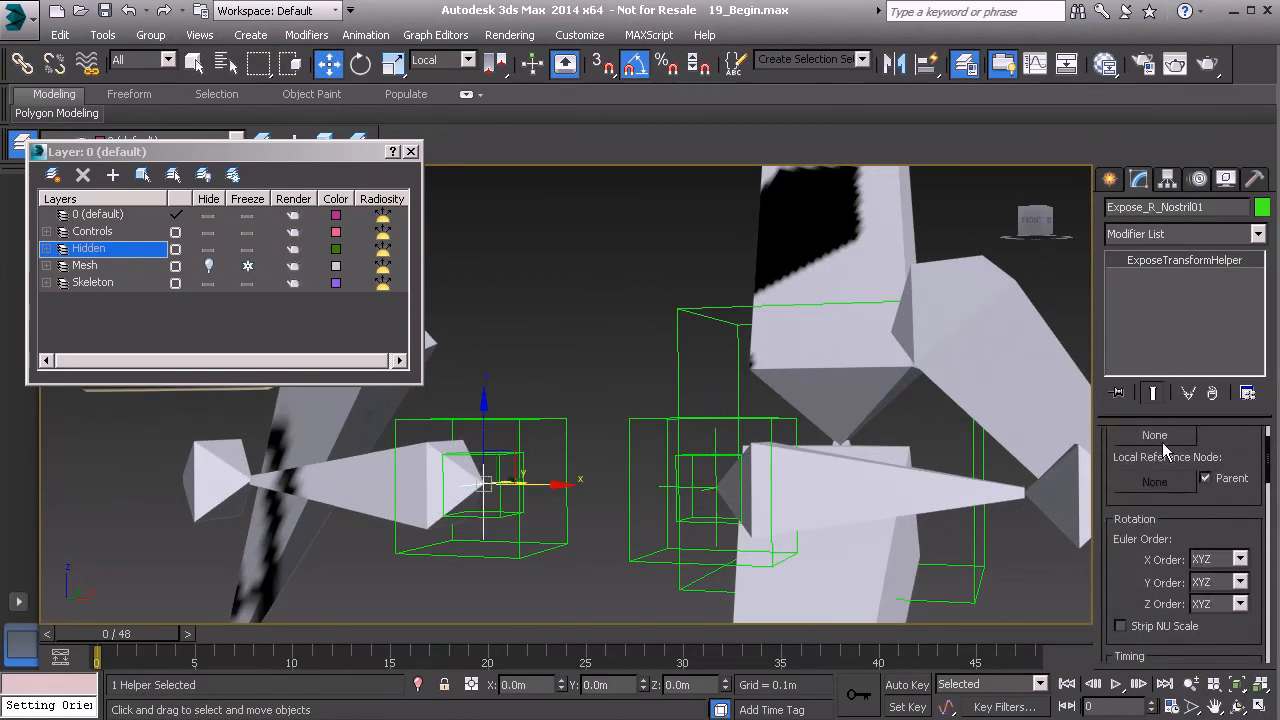
pyautogui.click(1160, 440)
pyautogui.click(363, 486)
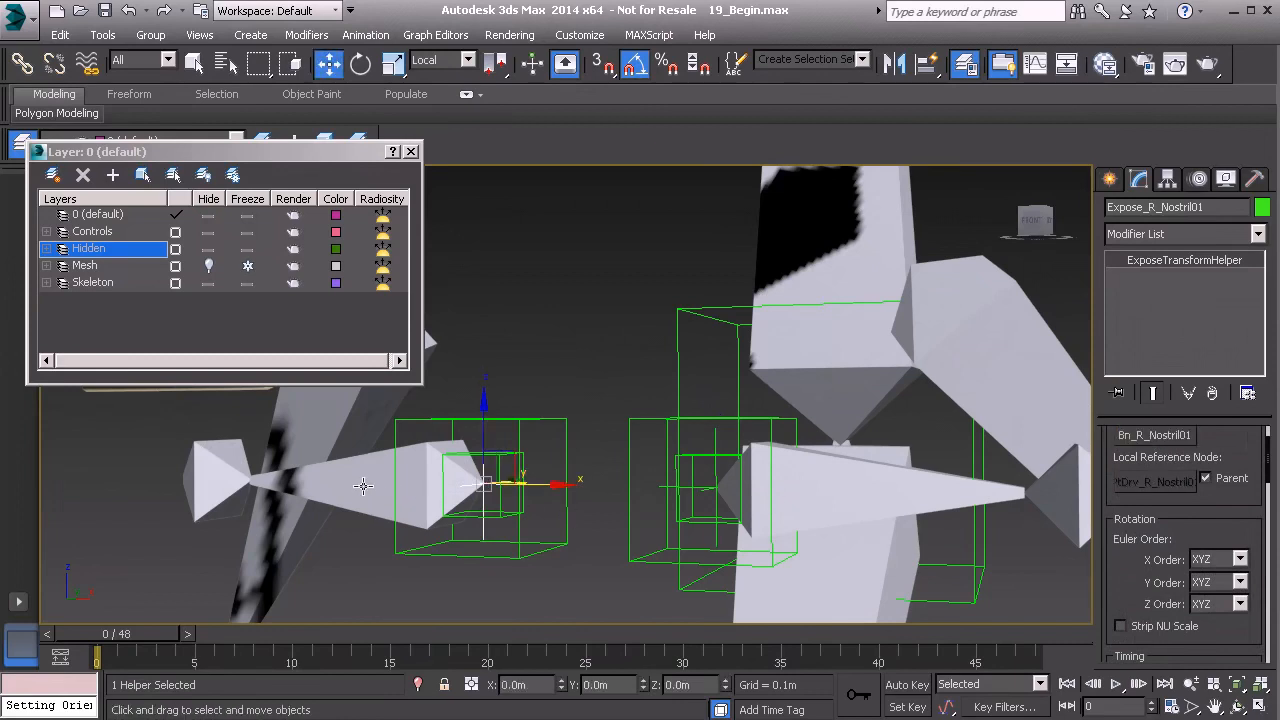
pyautogui.scroll(-8, 1177, 630)
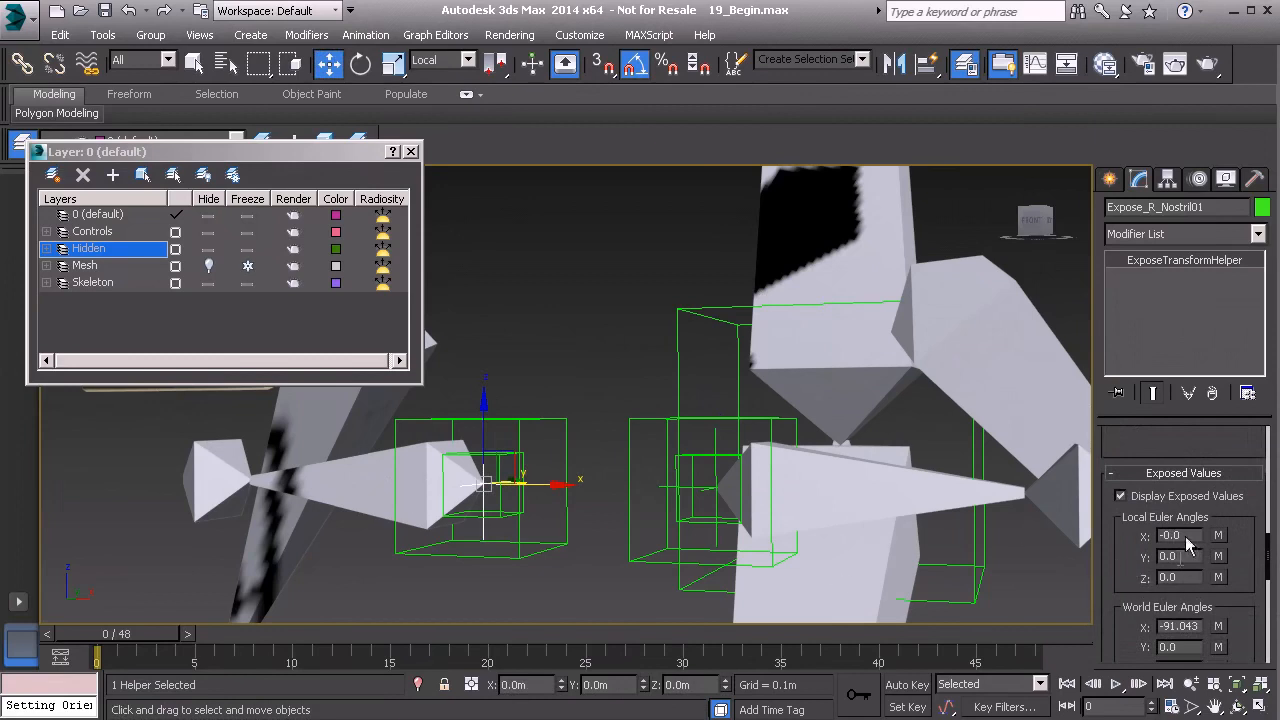
pyautogui.moveTo(804, 508); pyautogui.dragTo(660, 507, button='middle')
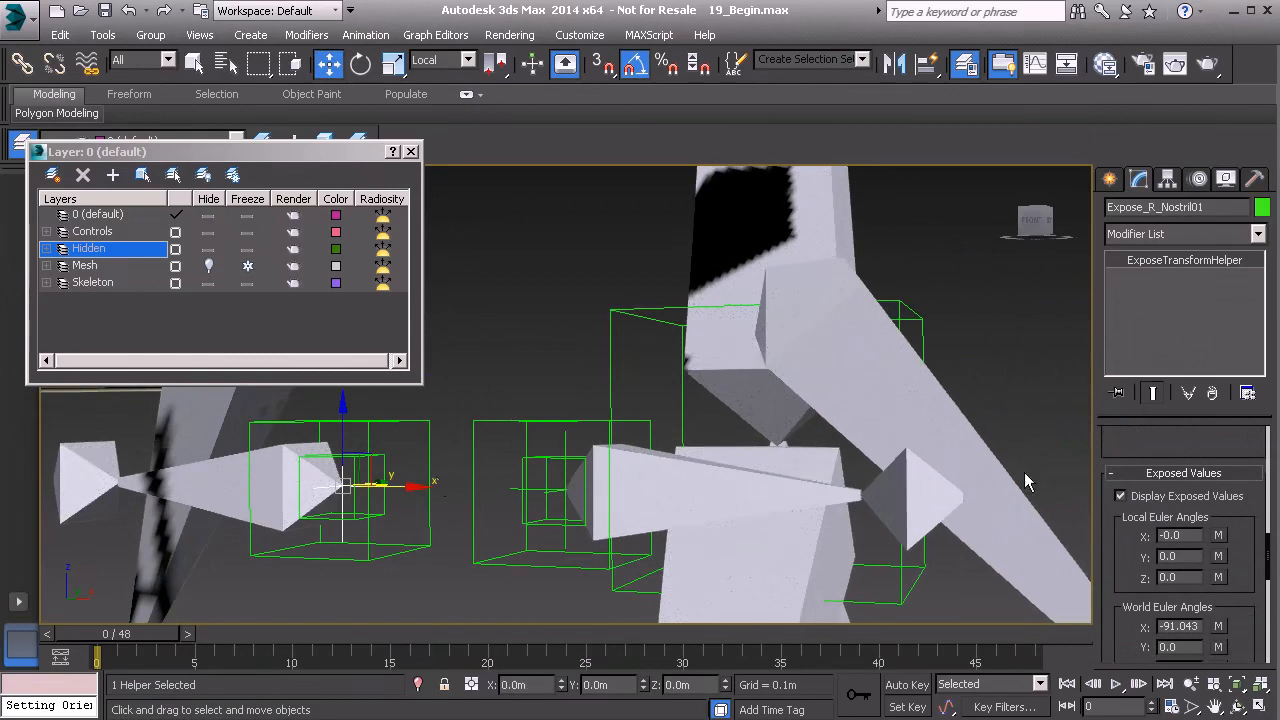
# - Pin the displayed properties to Expose_R_Nostril01, test-rotate the right nostril's orientation helper -30 degrees about Z, and undo the rotation
pyautogui.click(1117, 393)
pyautogui.moveTo(292, 522); pyautogui.dragTo(472, 512, button='middle')
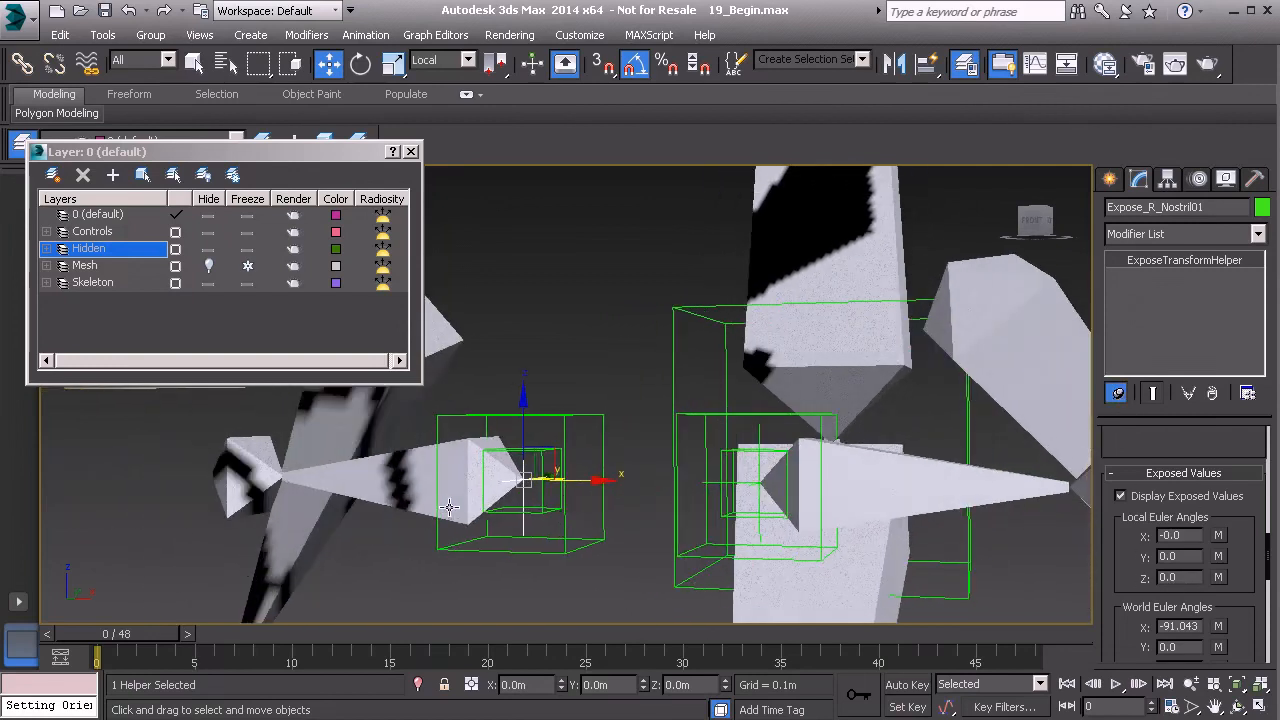
pyautogui.click(540, 451)
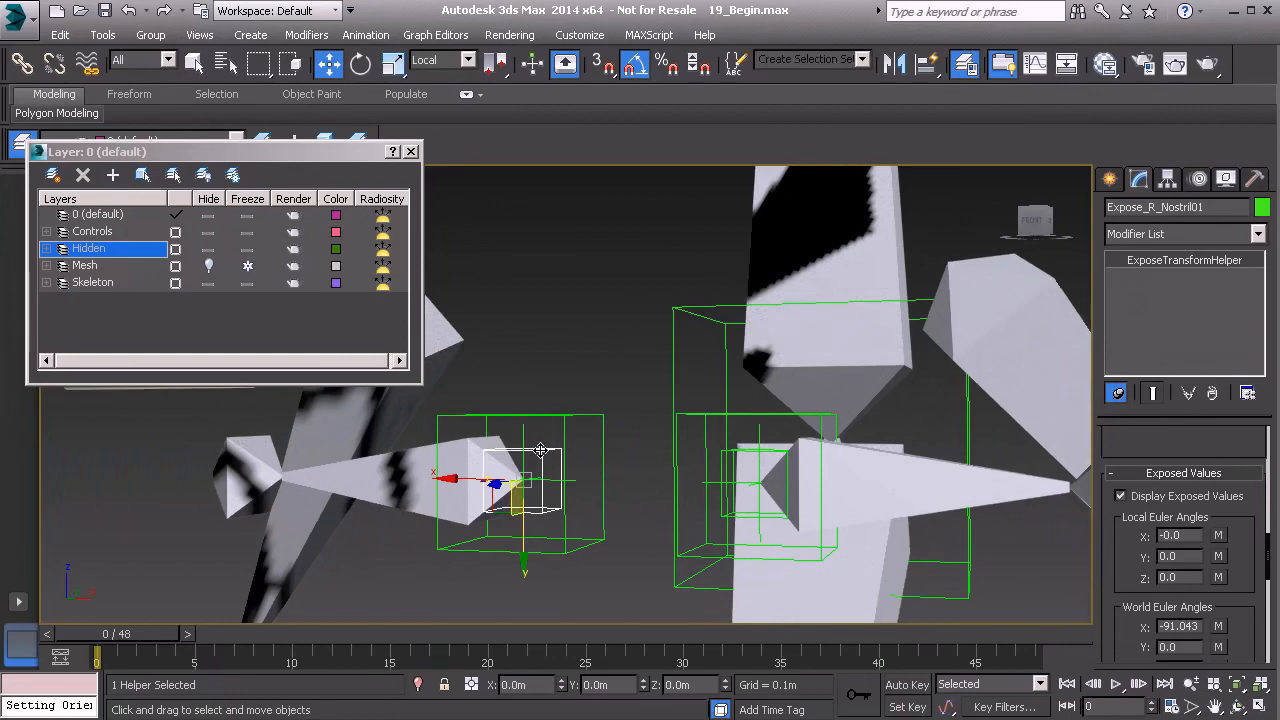
pyautogui.press('e')
pyautogui.moveTo(574, 426); pyautogui.dragTo(590, 455)
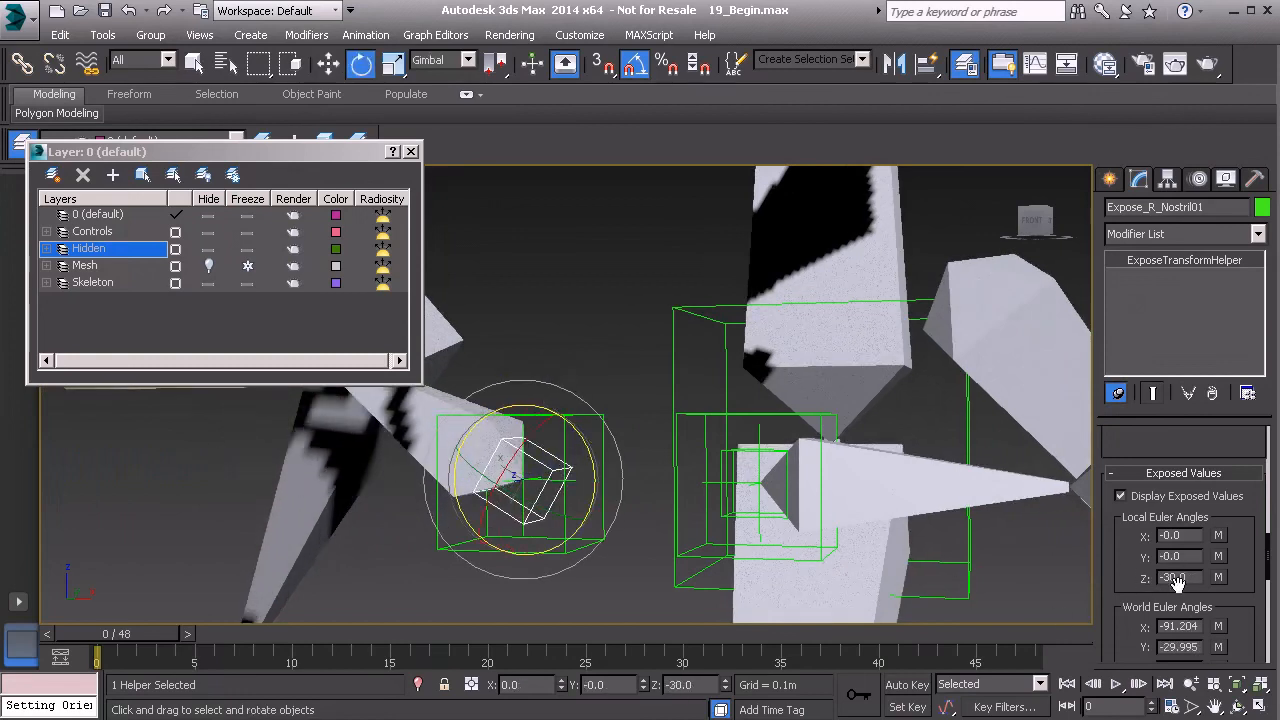
pyautogui.hotkey('ctrl', 'z')
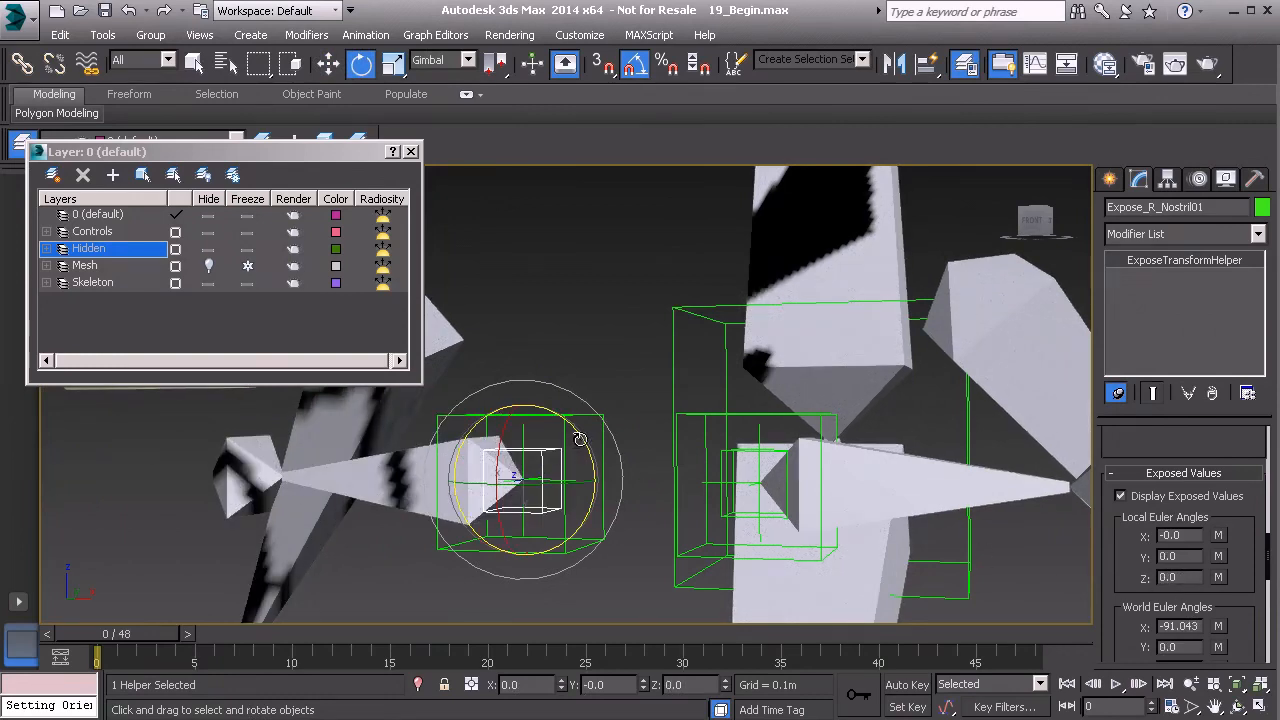
# - Check the exposed Local Euler Z with test rotations of 25 and -35 degrees on the right nostril's orientation helper, undoing each
pyautogui.moveTo(583, 438); pyautogui.dragTo(566, 414)
pyautogui.hotkey('ctrl', 'z')
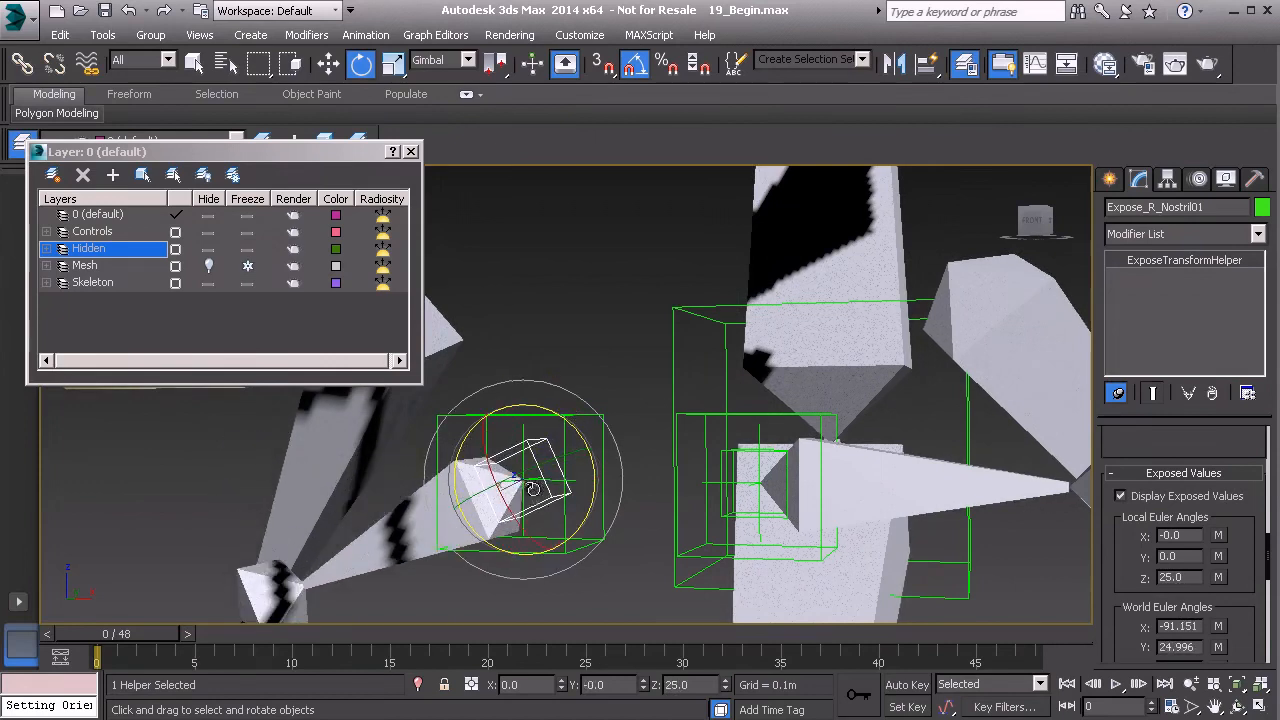
pyautogui.hotkey('ctrl', 'z')
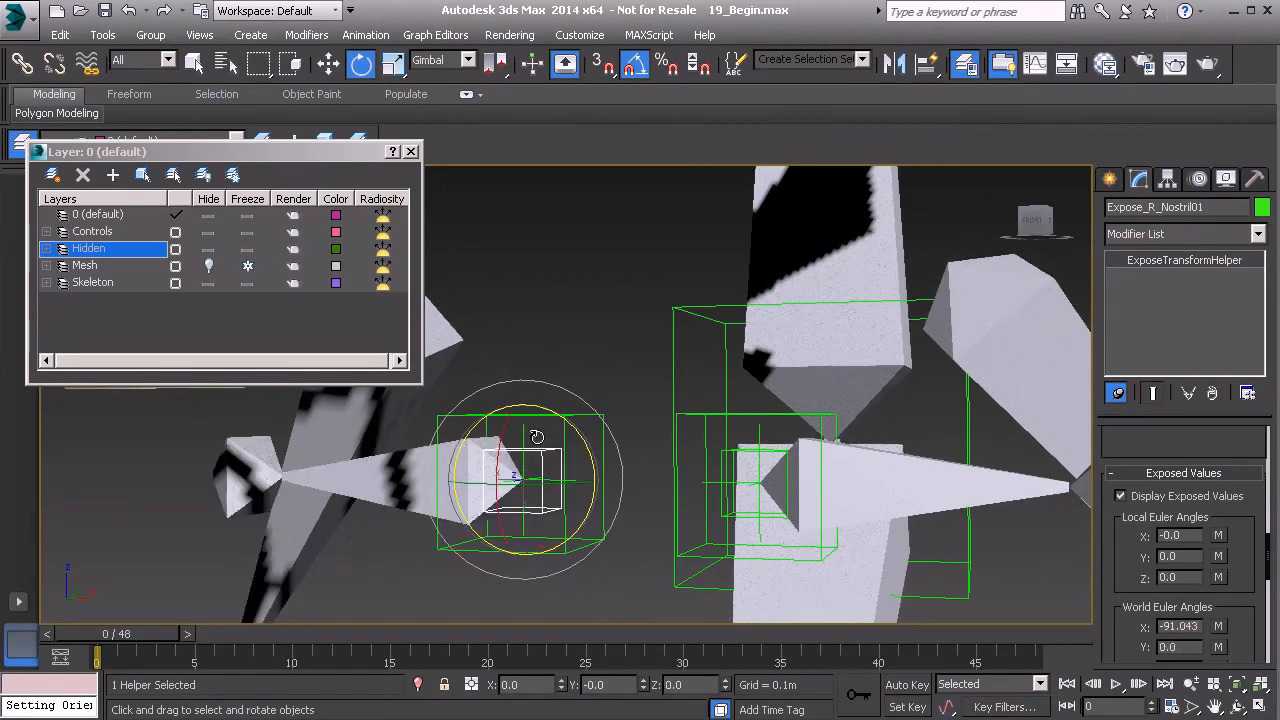
pyautogui.moveTo(562, 417); pyautogui.dragTo(577, 459)
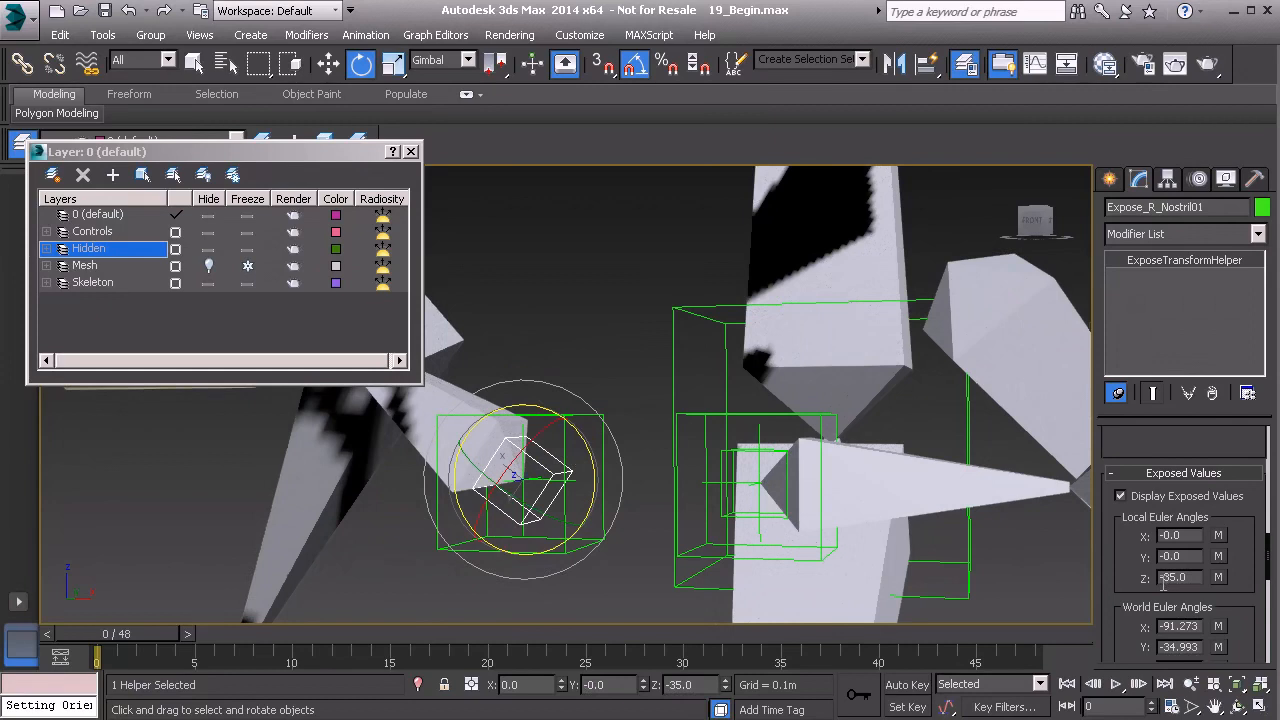
pyautogui.hotkey('ctrl', 'z')
# - Select Expose_L_Nostril01 and pin its exposed values so they stay displayed while other objects are selected
pyautogui.moveTo(727, 469); pyautogui.dragTo(675, 471, button='middle')
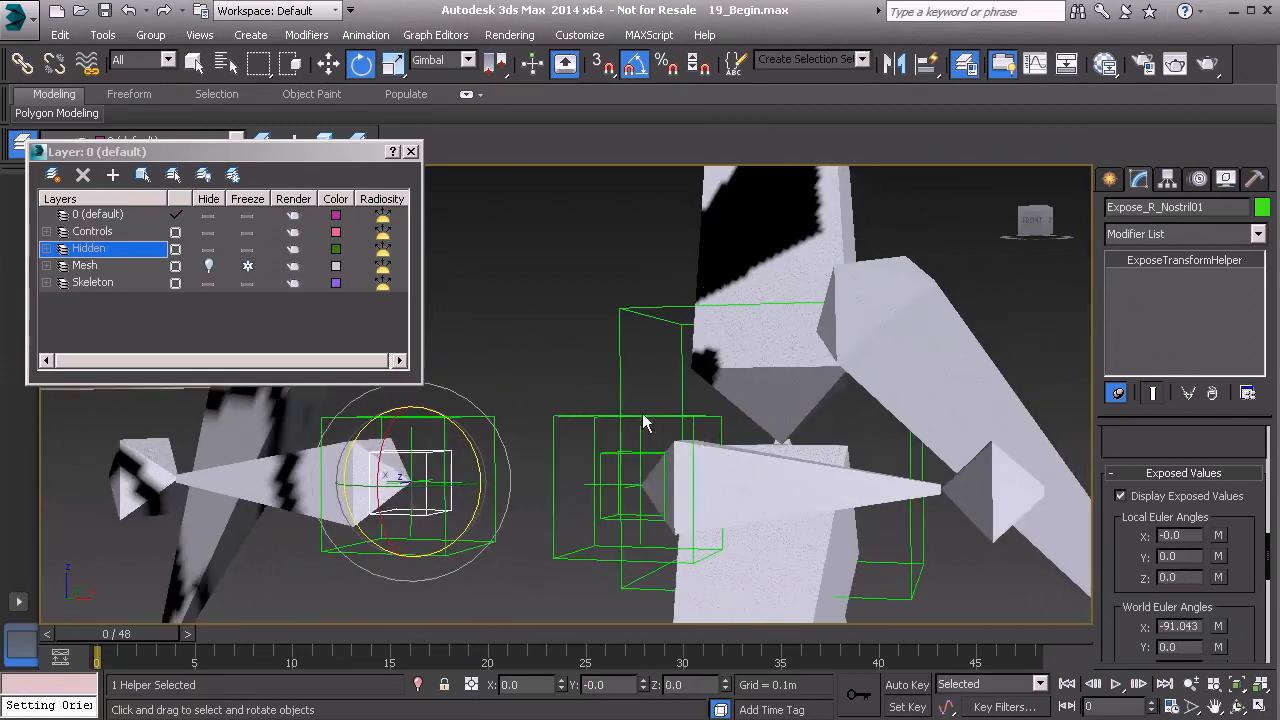
pyautogui.click(611, 456)
pyautogui.moveTo(655, 468); pyautogui.dragTo(623, 465, button='middle')
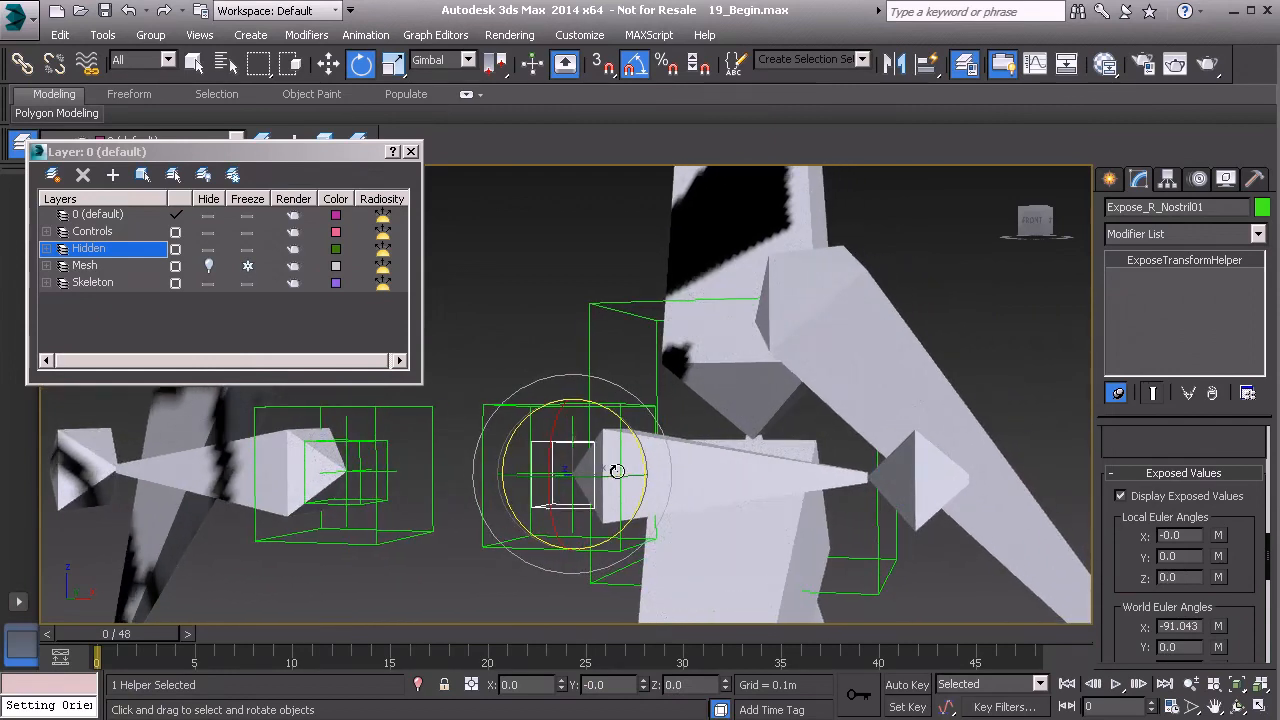
pyautogui.moveTo(575, 436); pyautogui.dragTo(573, 431)
pyautogui.click(1119, 394)
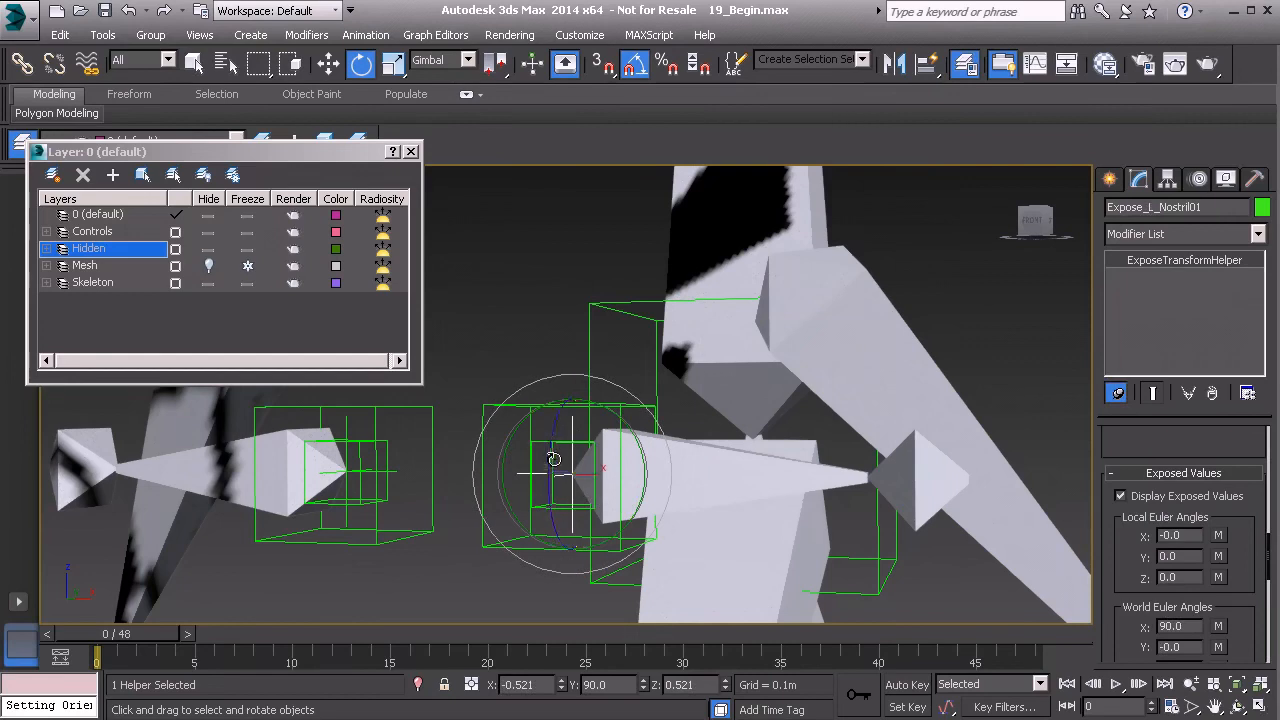
# - Test the left nostril's orientation helper at -20 and 30 degrees about Z against the exposed Local Euler Z, and undo the rotations
pyautogui.moveTo(640, 432); pyautogui.dragTo(630, 458)
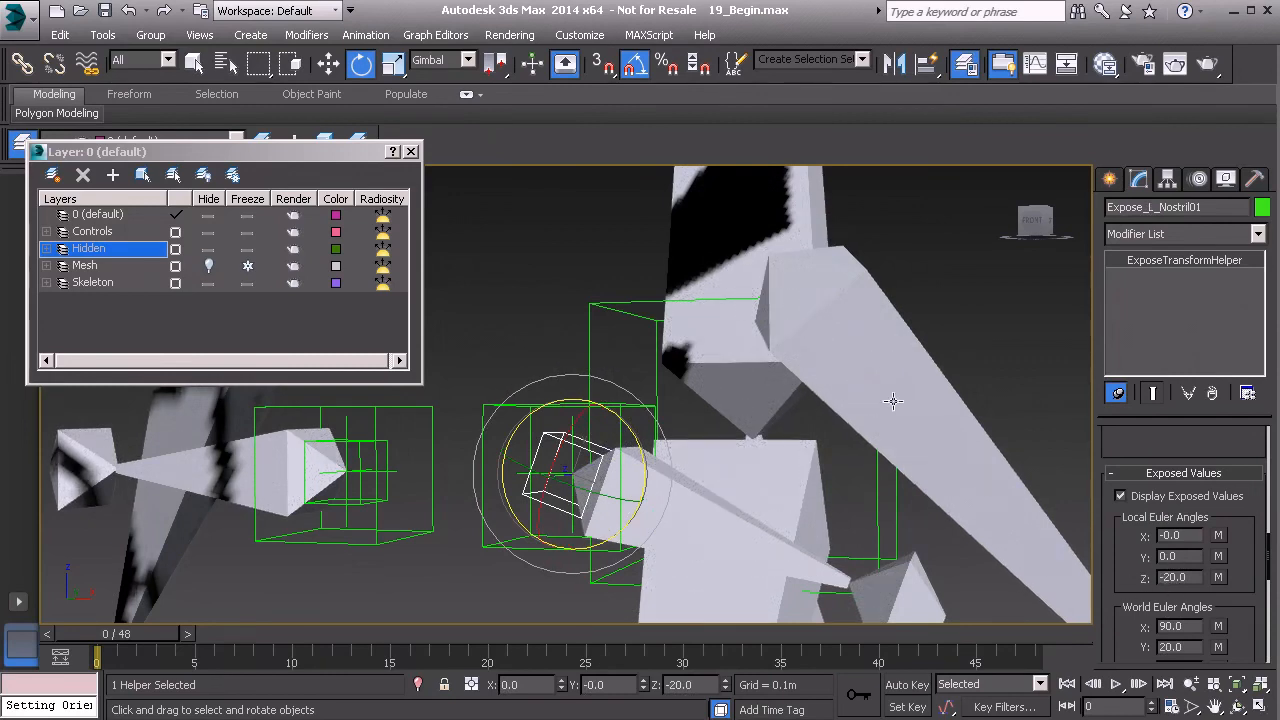
pyautogui.moveTo(635, 440); pyautogui.dragTo(620, 388)
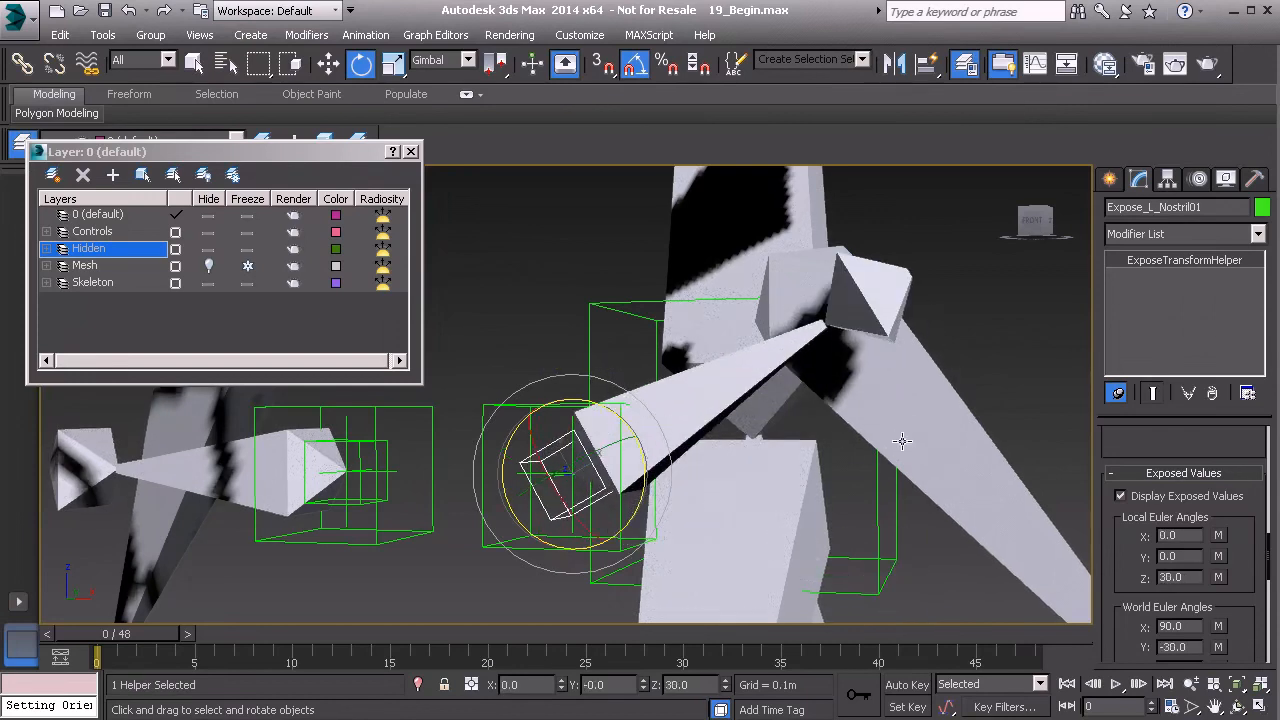
pyautogui.moveTo(741, 432); pyautogui.dragTo(777, 440, button='middle')
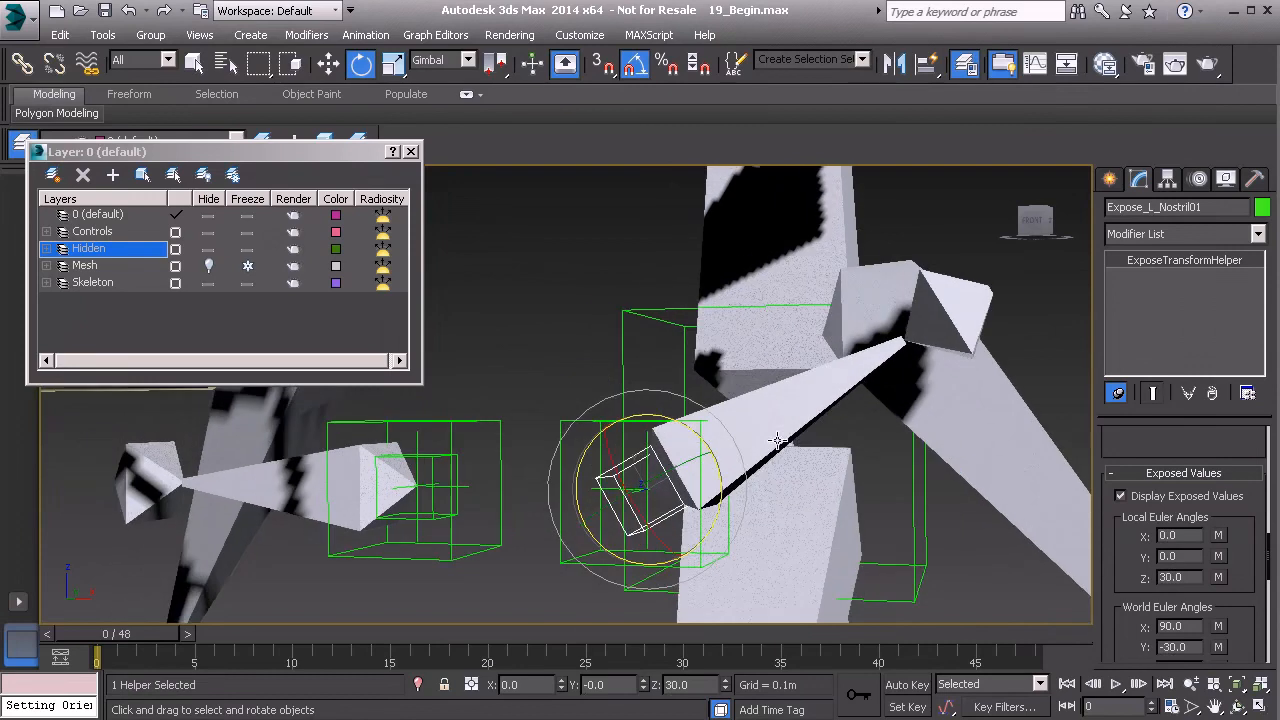
pyautogui.hotkey('ctrl', 'z')
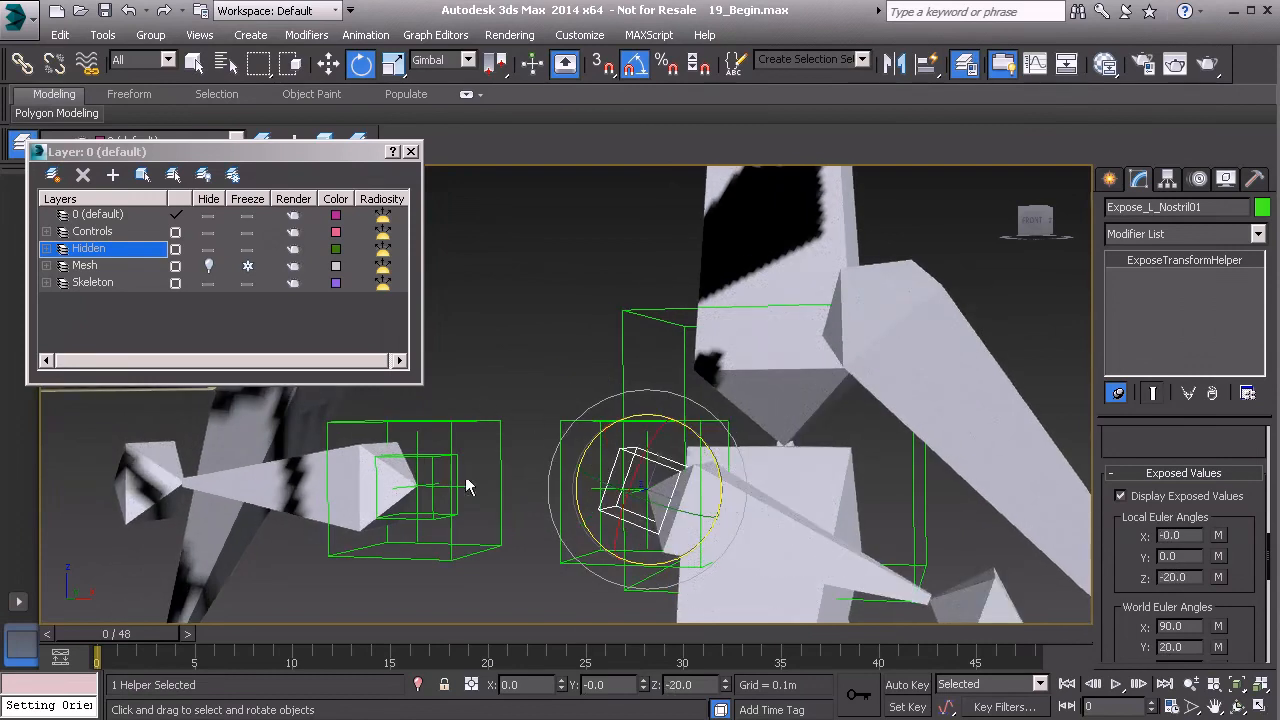
pyautogui.moveTo(652, 455); pyautogui.dragTo(597, 438, button='middle')
pyautogui.moveTo(597, 438); pyautogui.dragTo(580, 442)
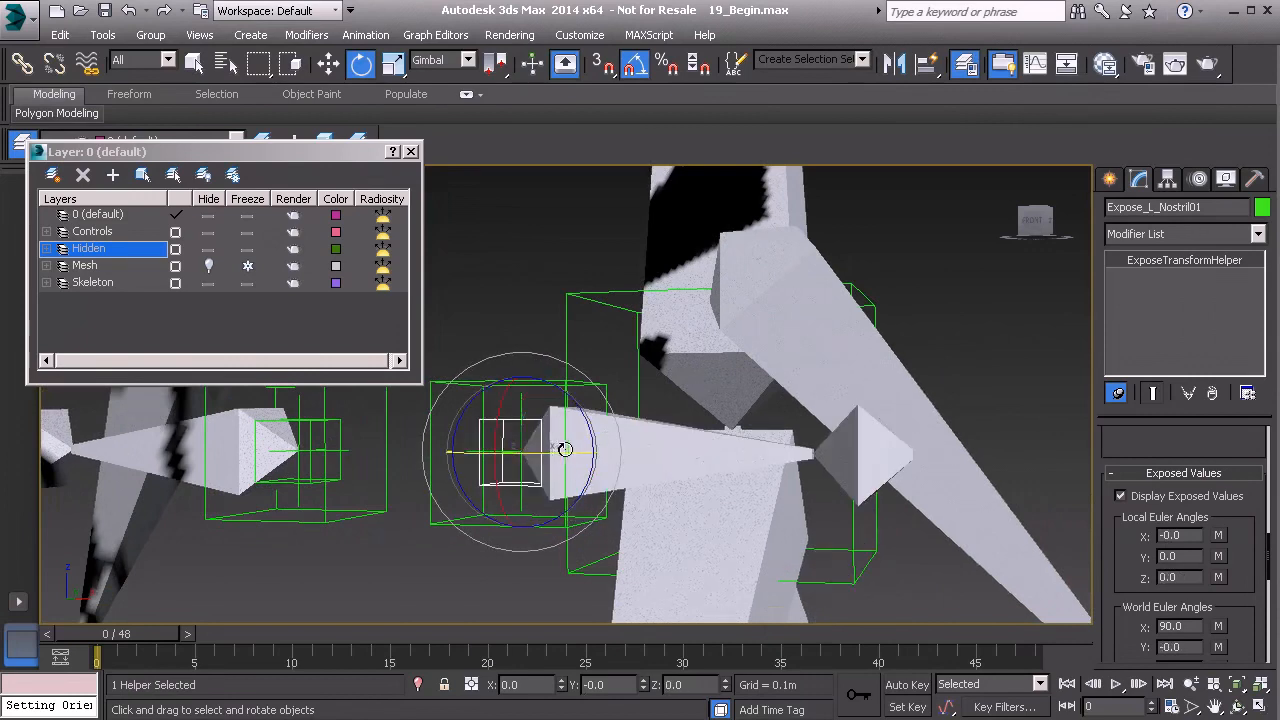
# - Assign a Float Expression controller to the Z Rotation track under Zero Euler XYZ of Bn_L_Cheek01
pyautogui.scroll(-2, 574, 439)
pyautogui.keyDown('alt'); pyautogui.moveTo(583, 389); pyautogui.dragTo(616, 405, button='middle'); pyautogui.keyUp('alt')
pyautogui.click(774, 332)
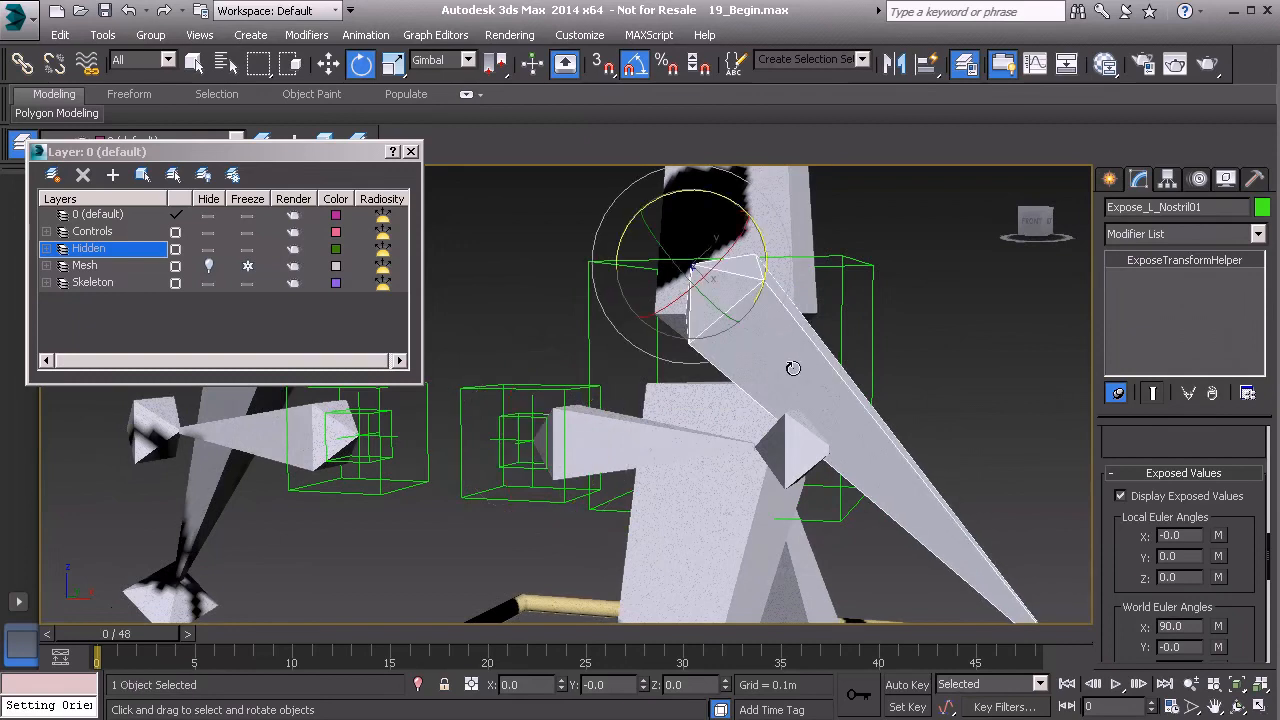
pyautogui.click(1199, 180)
pyautogui.click(1136, 388)
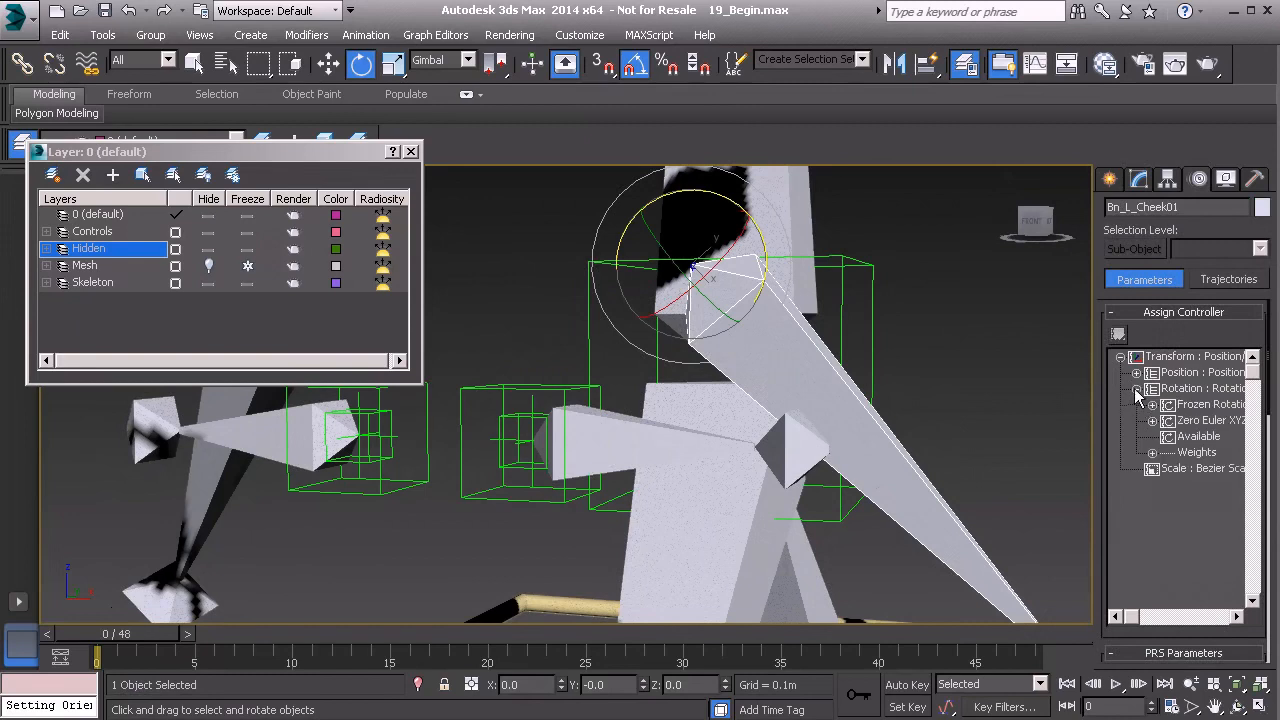
pyautogui.click(1152, 420)
pyautogui.click(1203, 468)
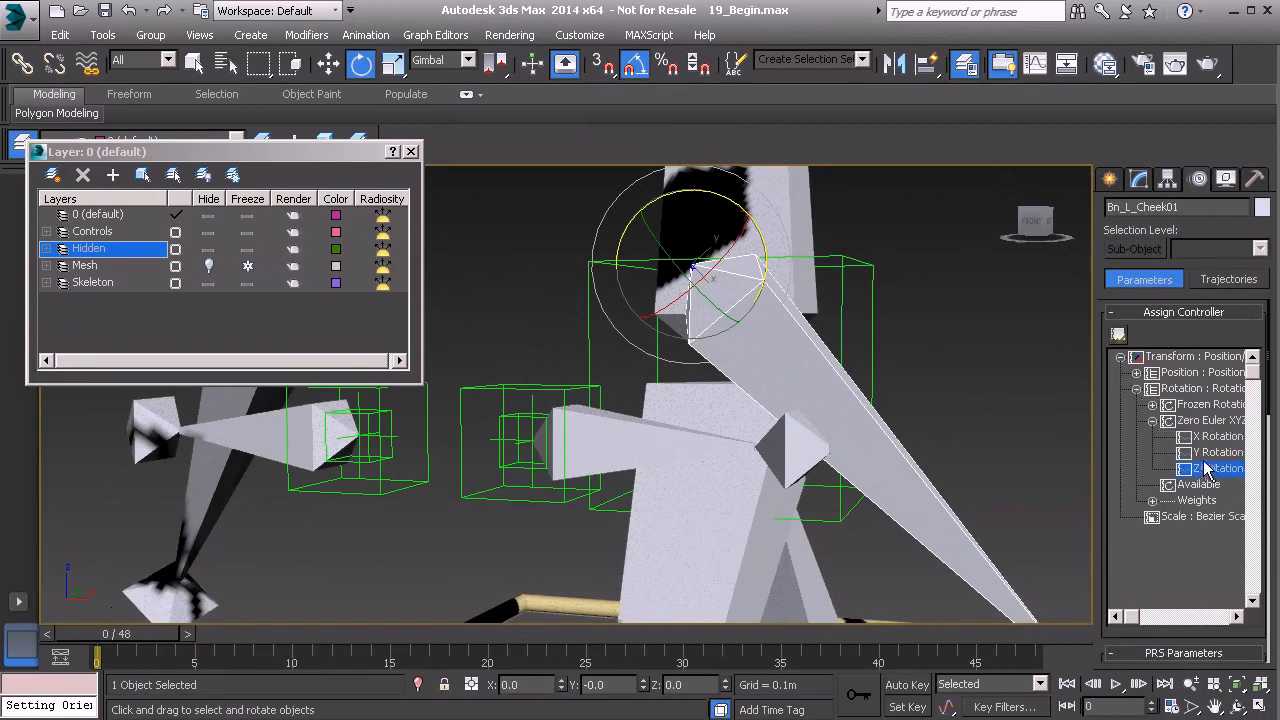
pyautogui.click(1119, 335)
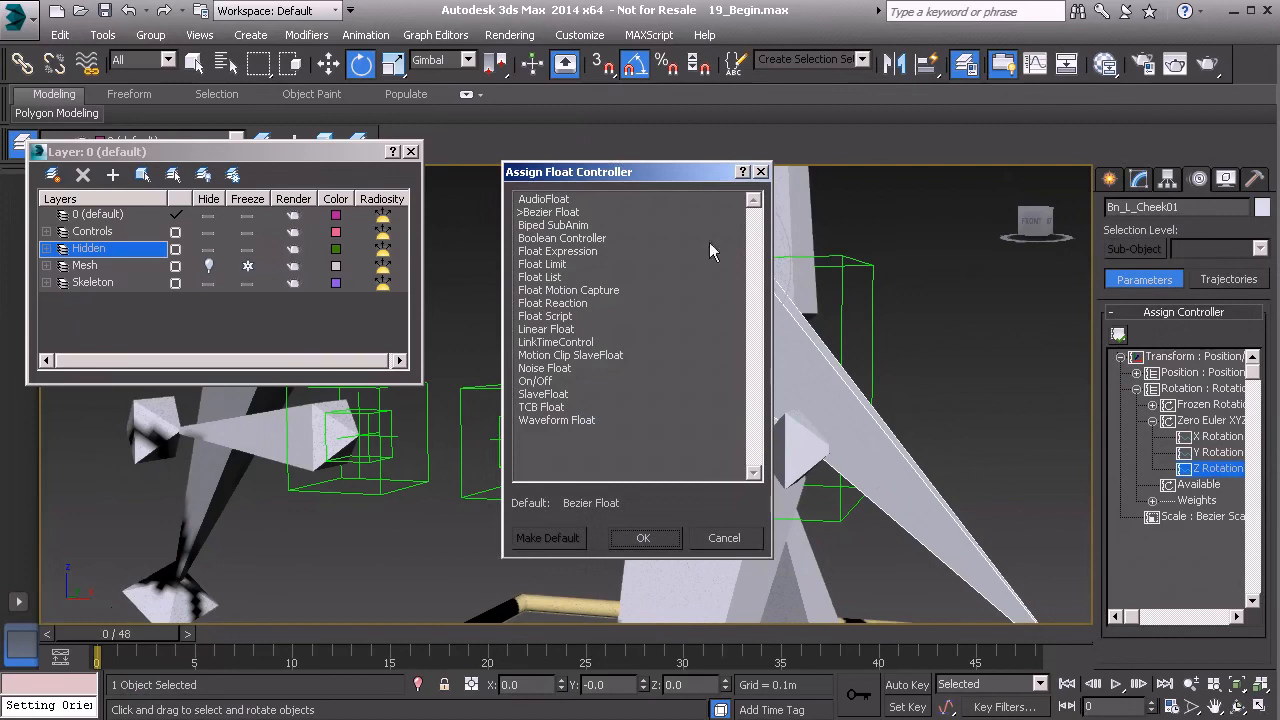
pyautogui.click(564, 255)
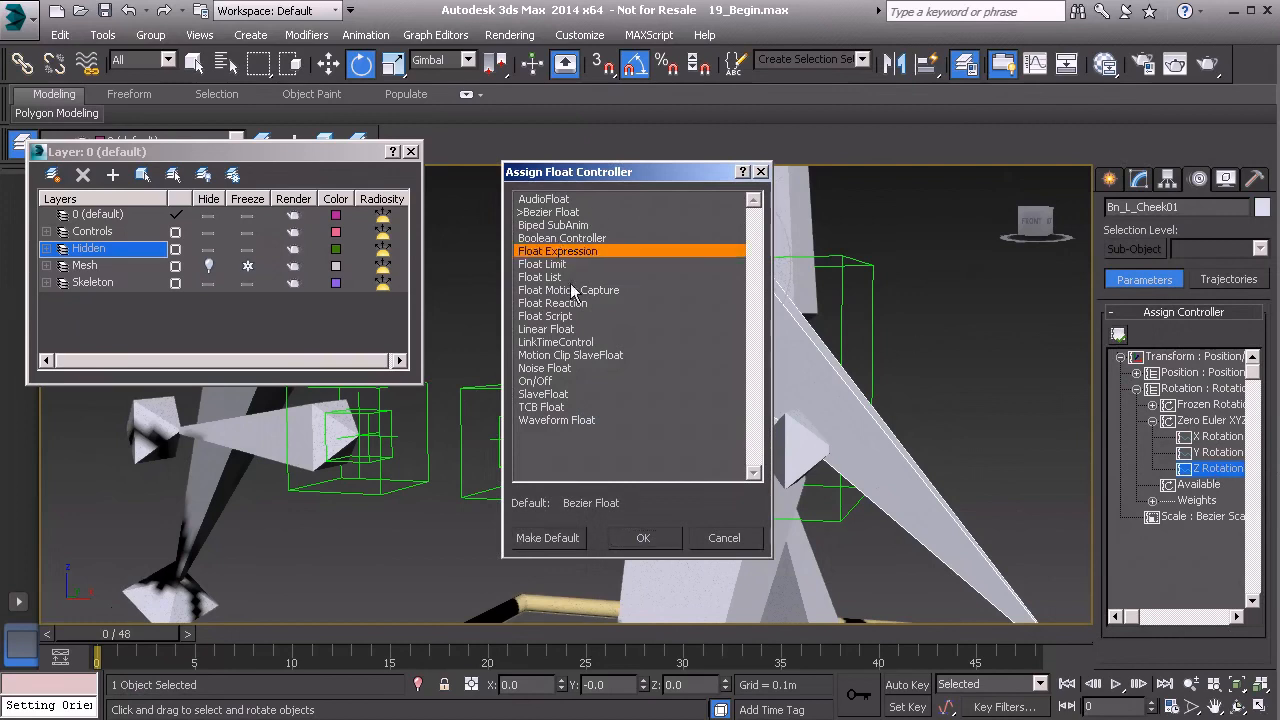
pyautogui.click(643, 538)
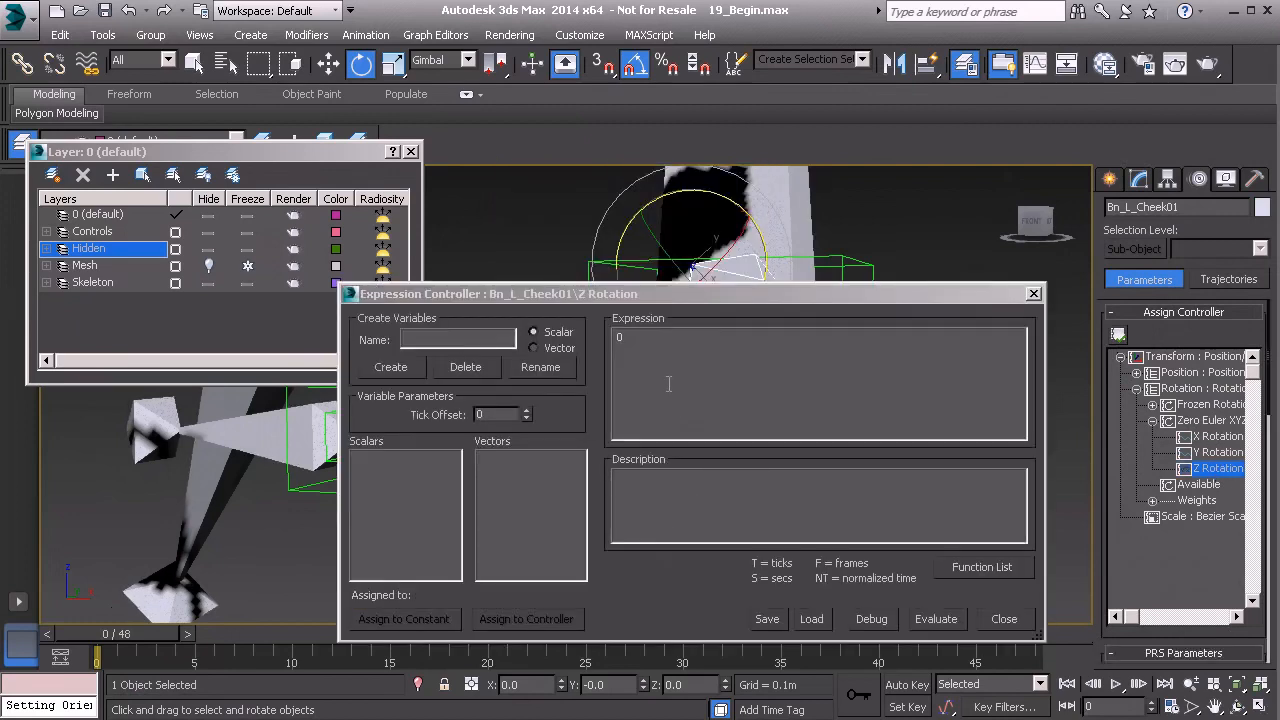
# - Create a scalar variable named nostril in the expression controller for Bn_L_Cheek01's Z rotation
pyautogui.click(459, 340)
pyautogui.moveTo(493, 303); pyautogui.dragTo(543, 277)
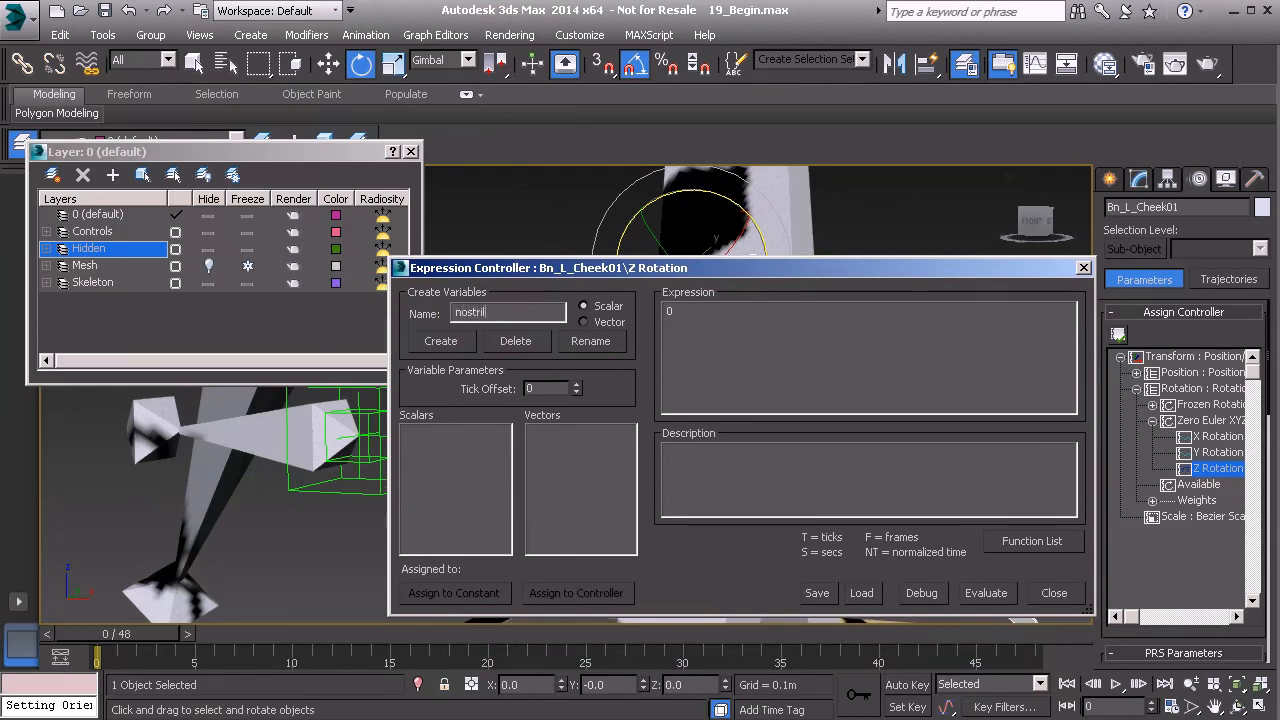
pyautogui.click(440, 341)
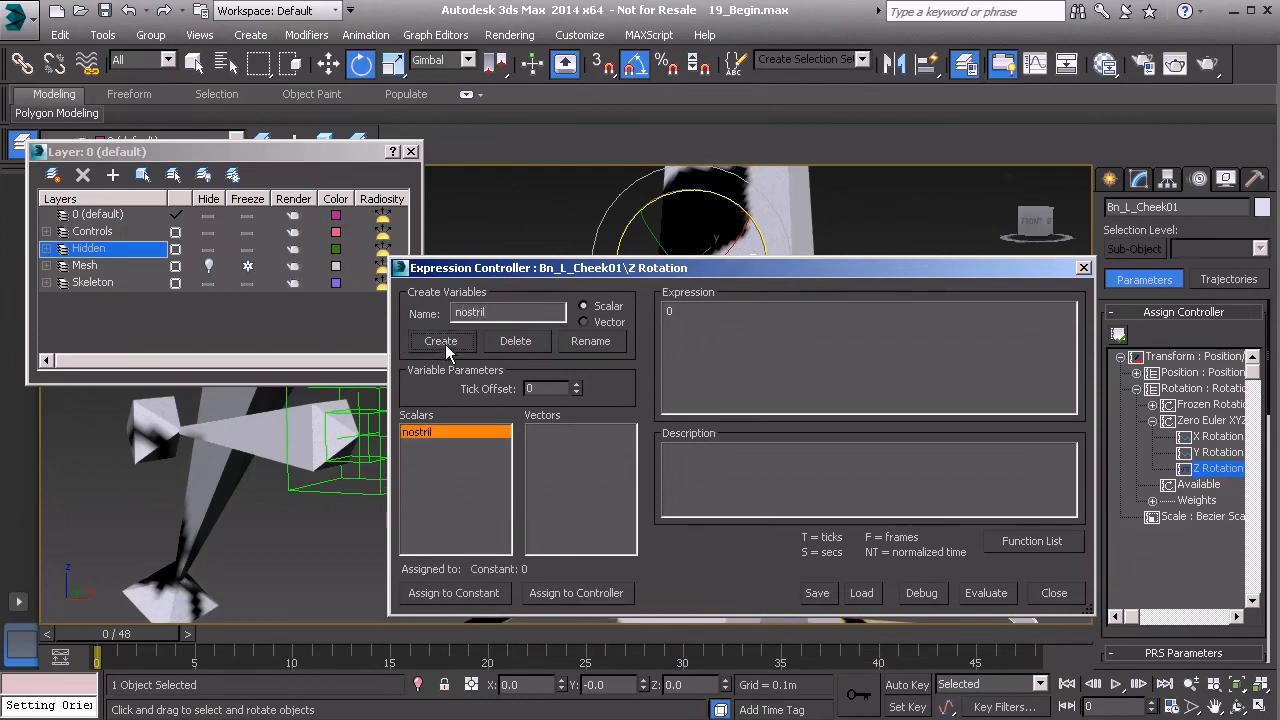
pyautogui.moveTo(628, 272); pyautogui.dragTo(577, 177)
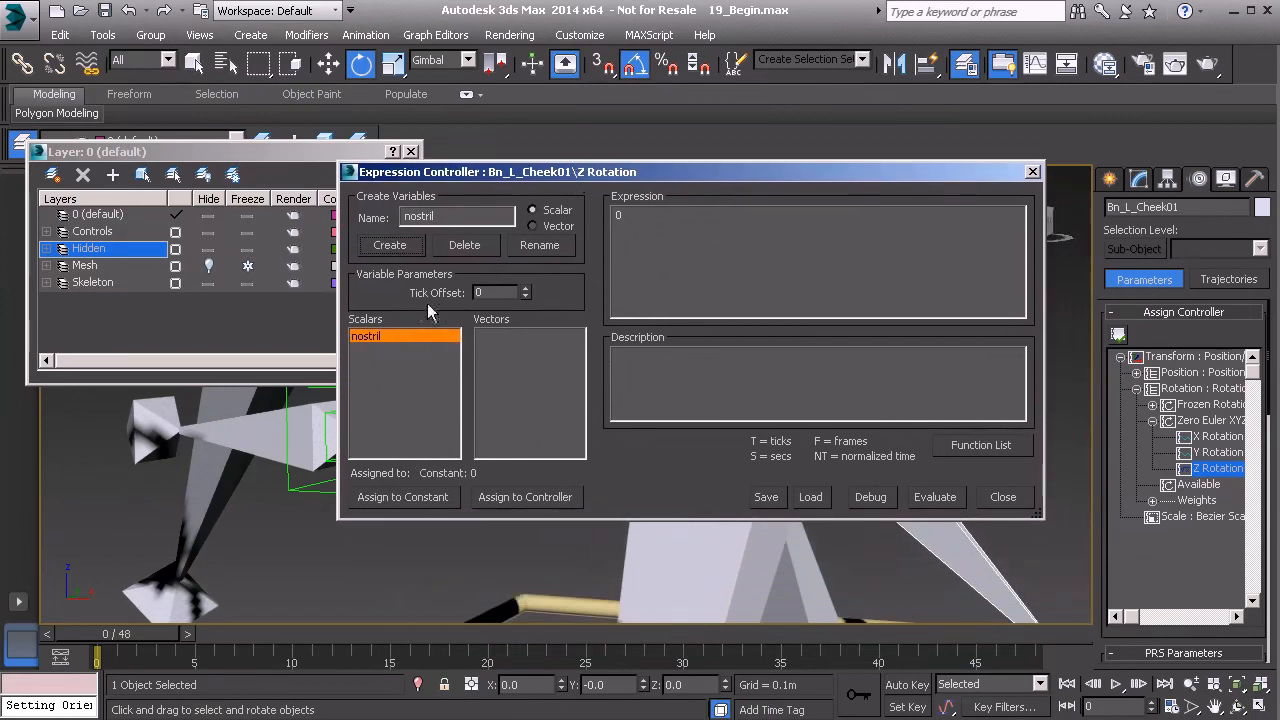
# - Assign the nostril variable to the Local Euler Z controller of Expose_L_Nostril01, found among the children of Bn_Head01
pyautogui.click(508, 497)
pyautogui.click(302, 564)
pyautogui.scroll(-3, 530, 430)
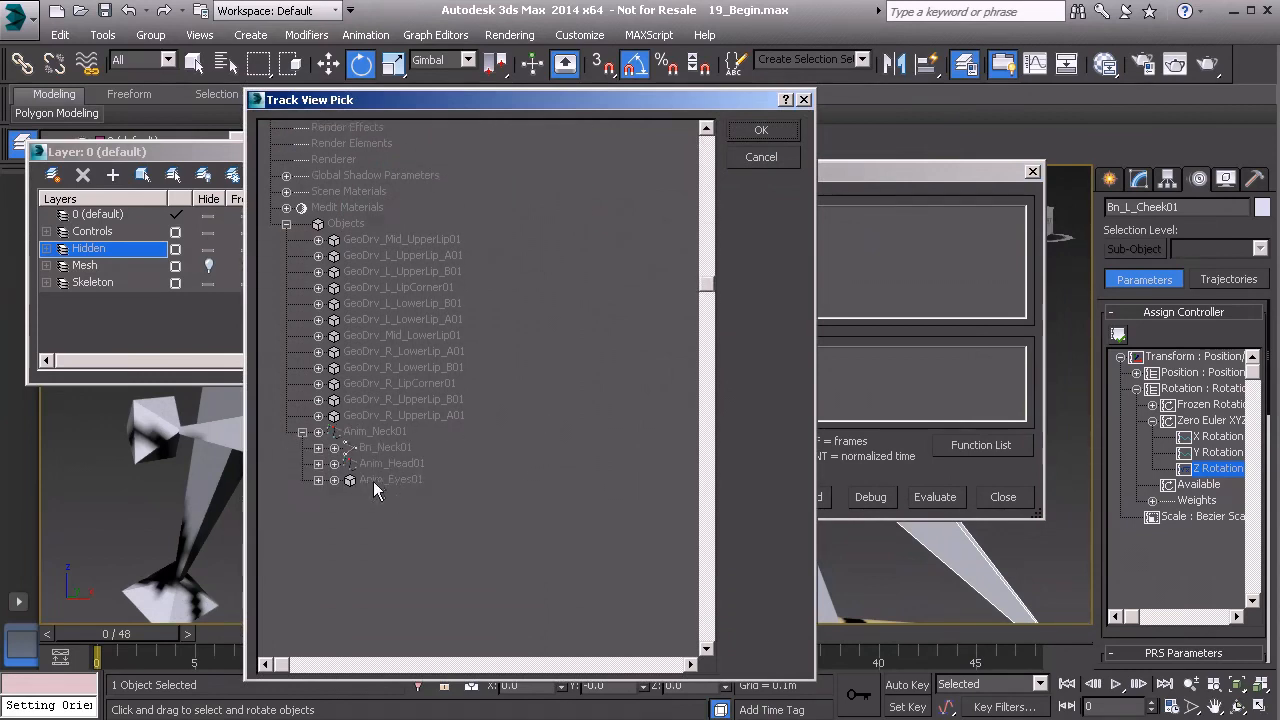
pyautogui.click(318, 448)
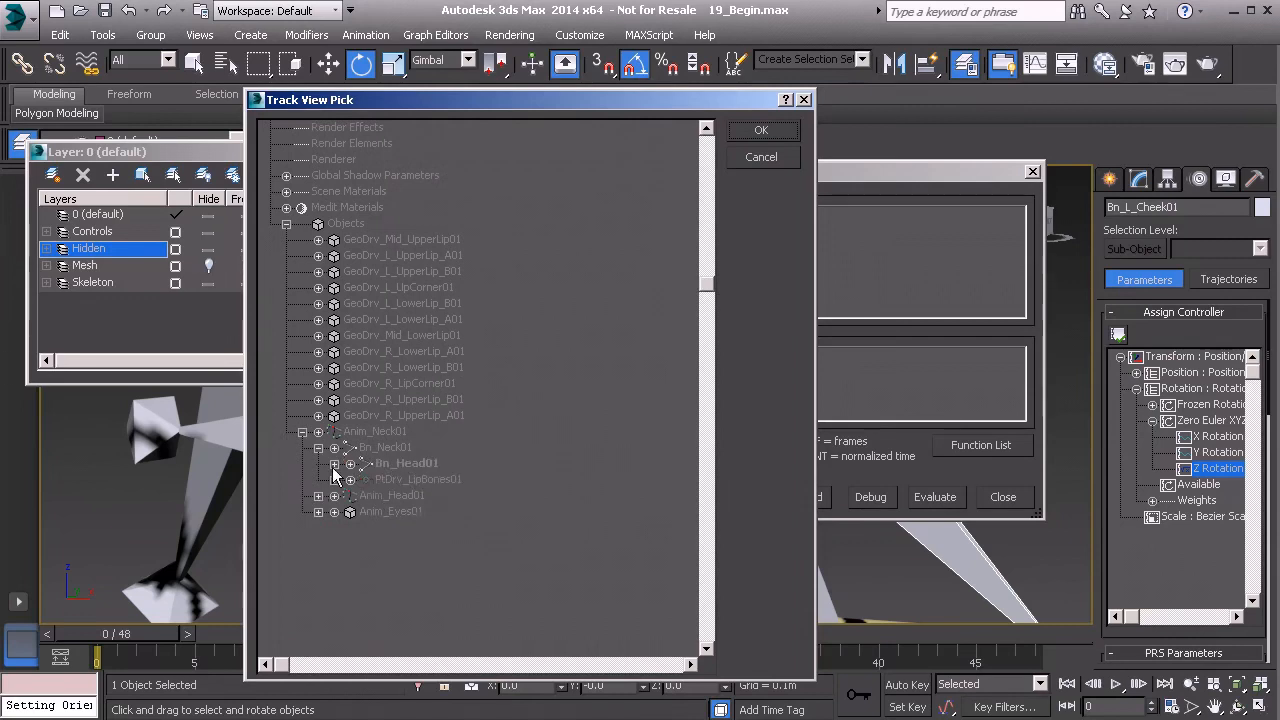
pyautogui.click(334, 465)
pyautogui.scroll(-1, 412, 507)
pyautogui.scroll(-5, 412, 507)
pyautogui.scroll(-1, 417, 420)
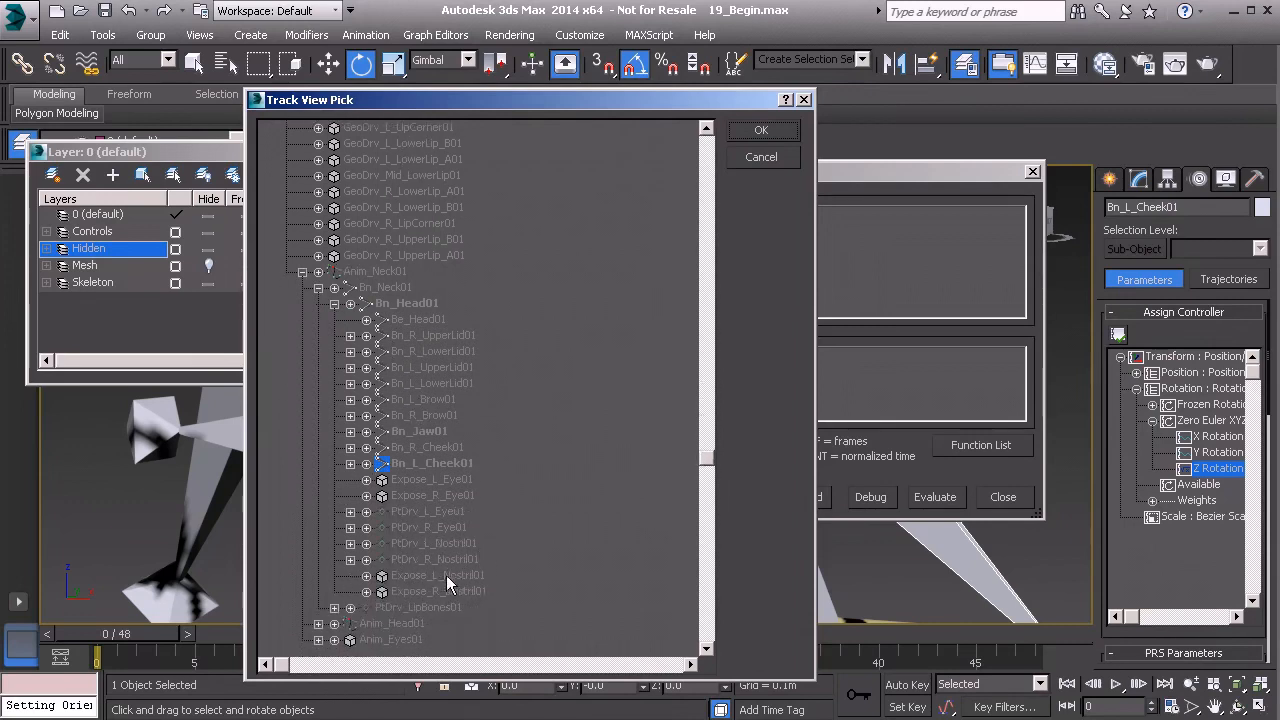
pyautogui.click(366, 576)
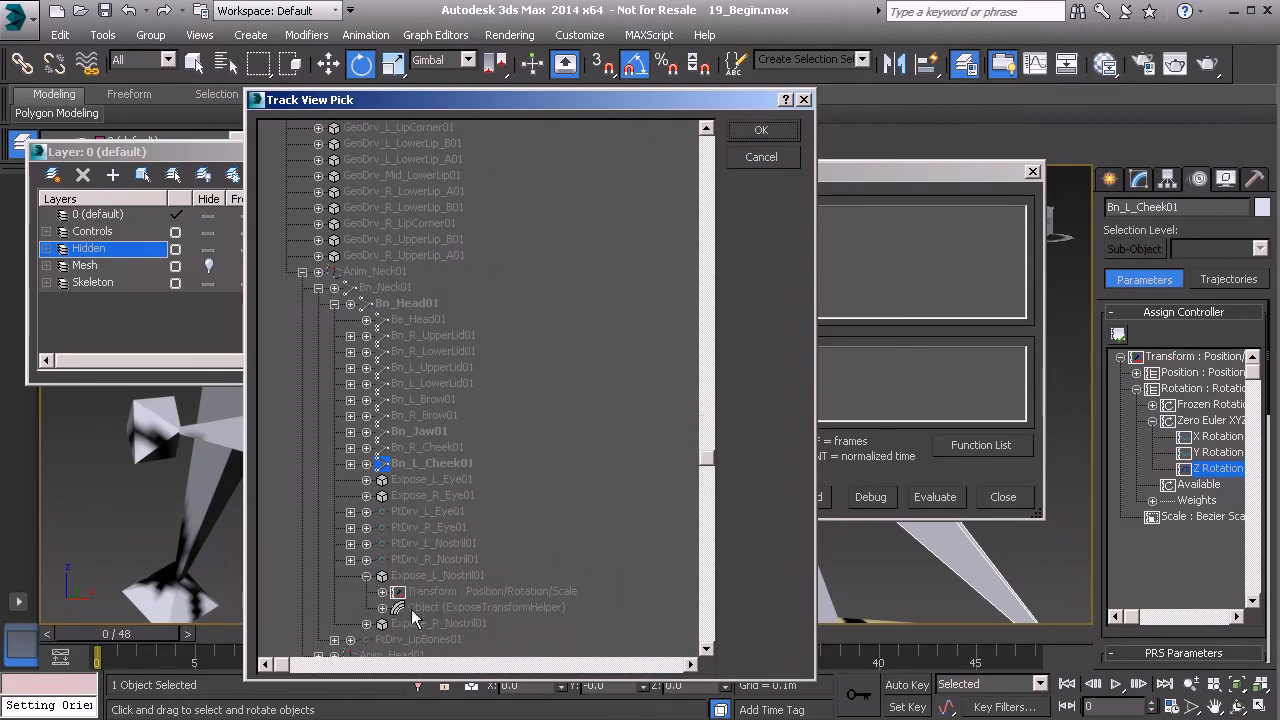
pyautogui.click(382, 607)
pyautogui.scroll(-3, 483, 414)
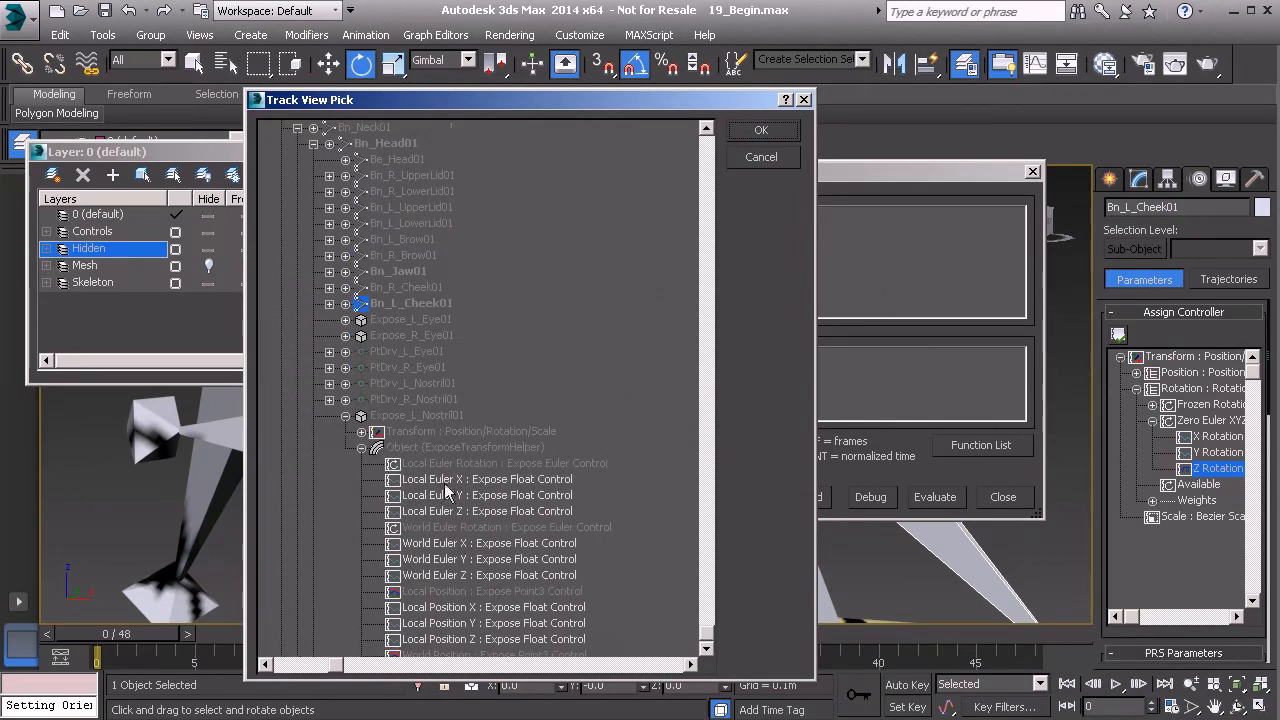
pyautogui.click(425, 511)
pyautogui.click(761, 131)
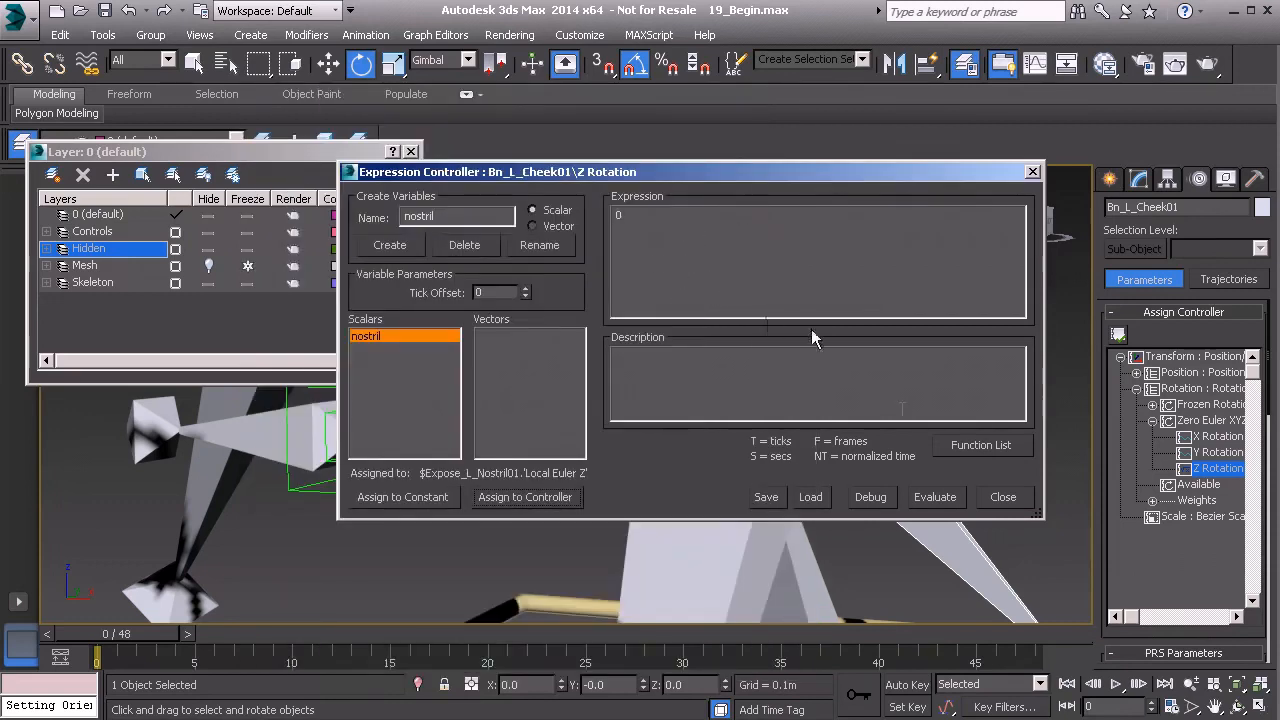
# - Consult the function list, set the expression to if(nostril<0, 0, nostril), evaluate it, and close the expression controller
pyautogui.click(990, 448)
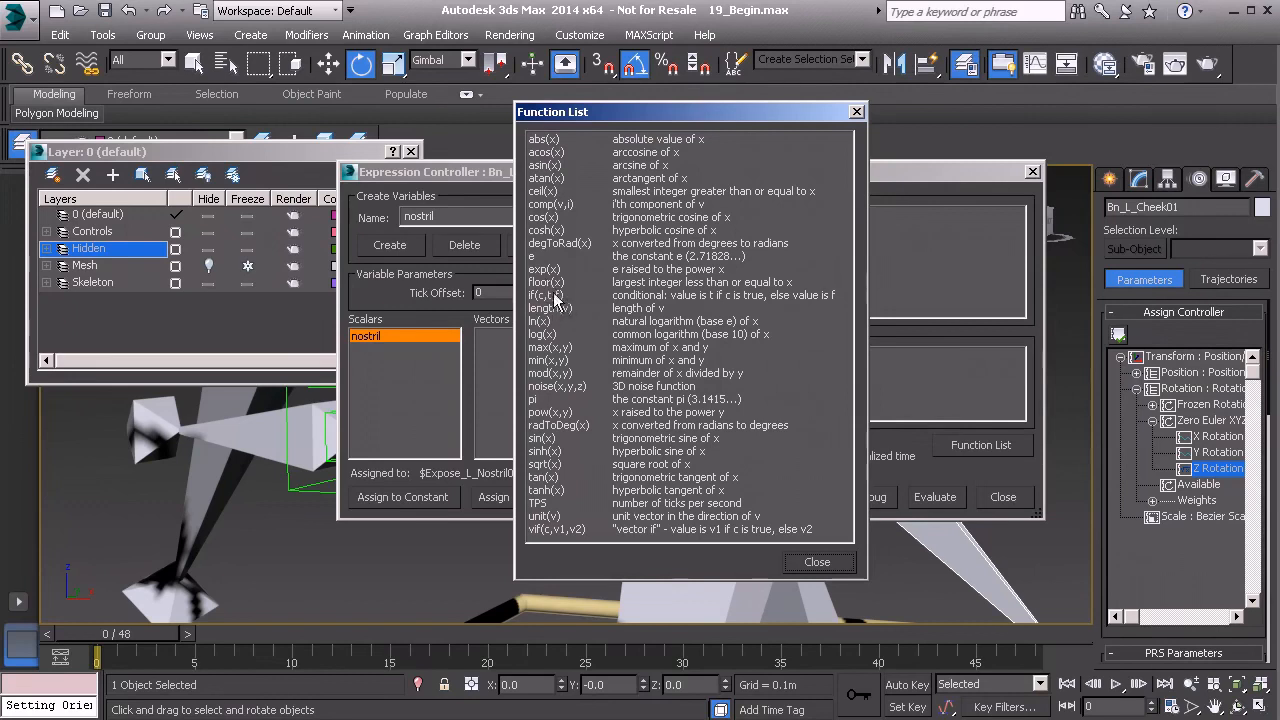
pyautogui.click(856, 111)
pyautogui.click(689, 251)
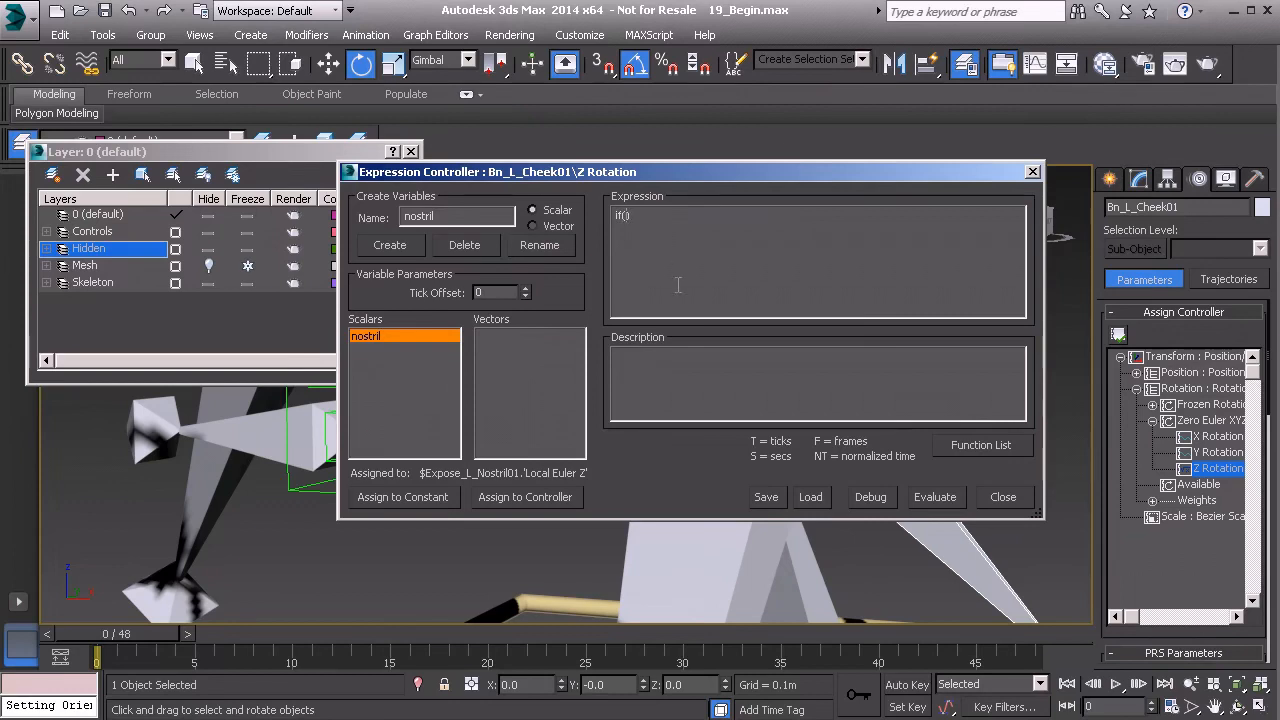
pyautogui.moveTo(436, 216); pyautogui.dragTo(399, 216)
pyautogui.click(626, 217)
pyautogui.press('BackSpace')
pyautogui.write('<=')
pyautogui.write(', 0, nostril')
pyautogui.click(935, 497)
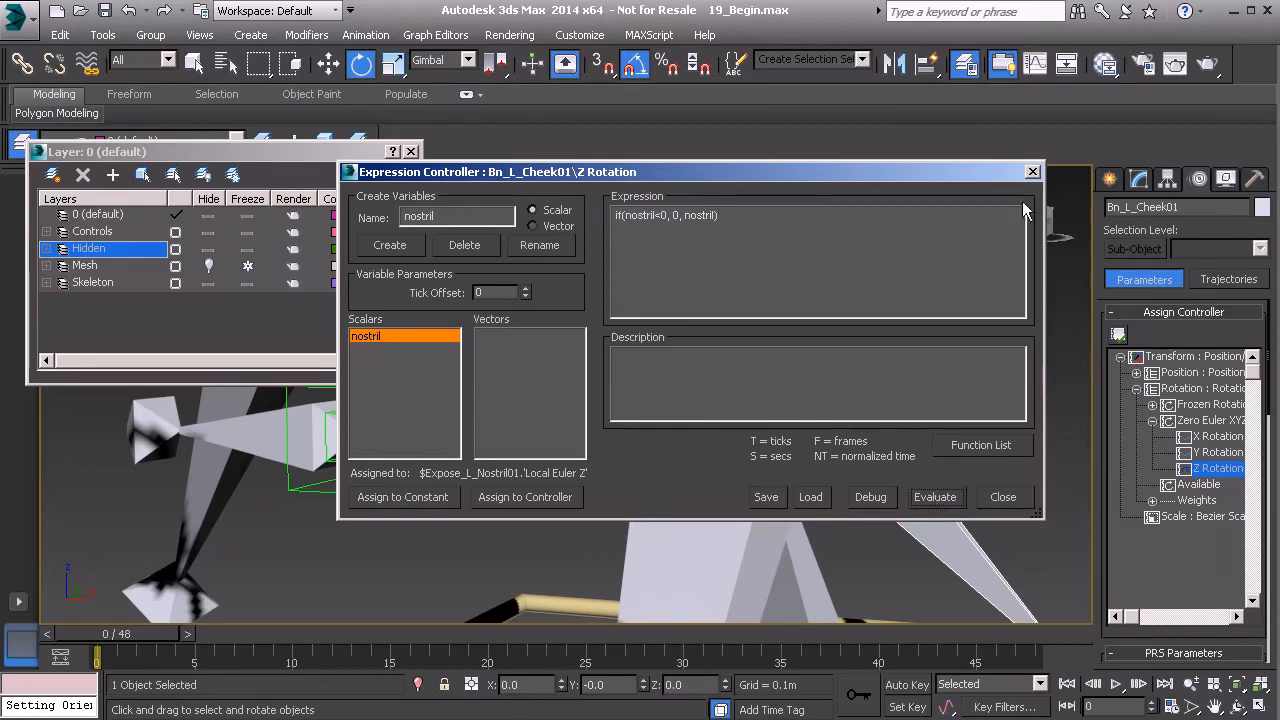
pyautogui.click(1032, 171)
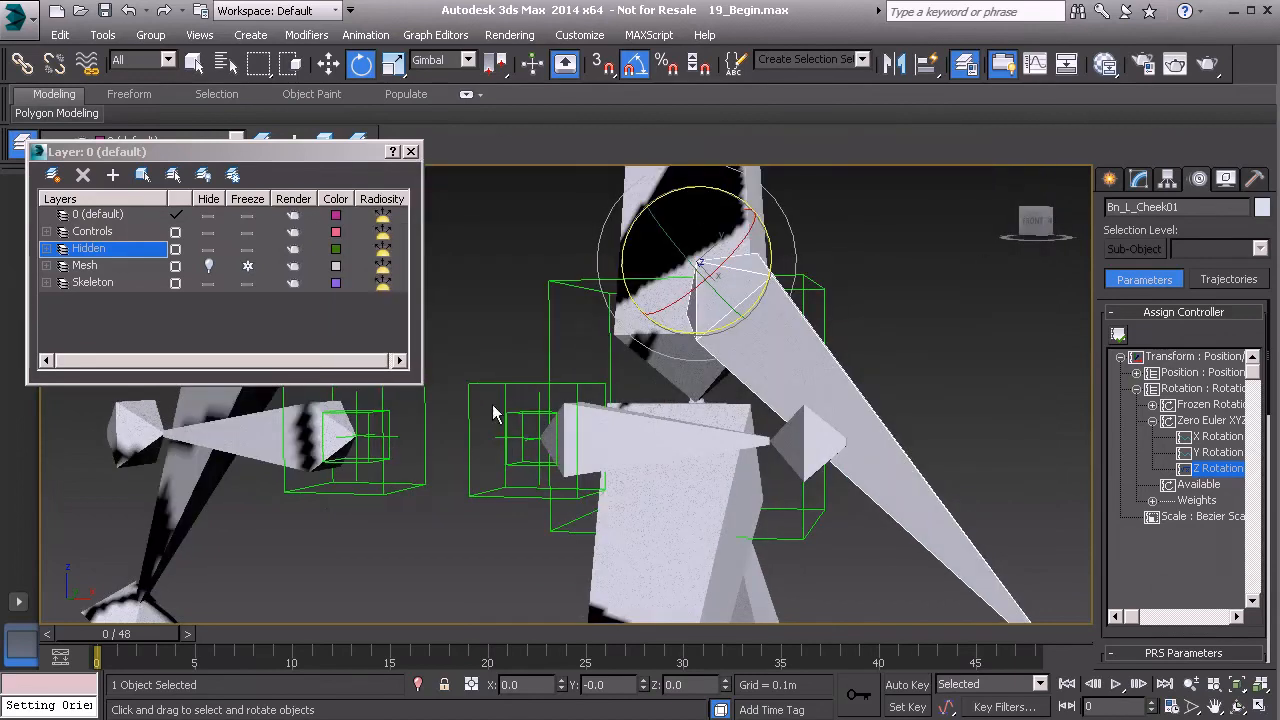
# - Test-rotate PtOri_L_Nostril01 and unhide the Mesh layer to view the face around the nose
pyautogui.click(517, 415)
pyautogui.keyDown('alt'); pyautogui.moveTo(517, 415); pyautogui.dragTo(586, 400, button='middle'); pyautogui.keyUp('alt')
pyautogui.moveTo(597, 393); pyautogui.dragTo(596, 358)
pyautogui.click(208, 265)
pyautogui.scroll(-5, 685, 345)
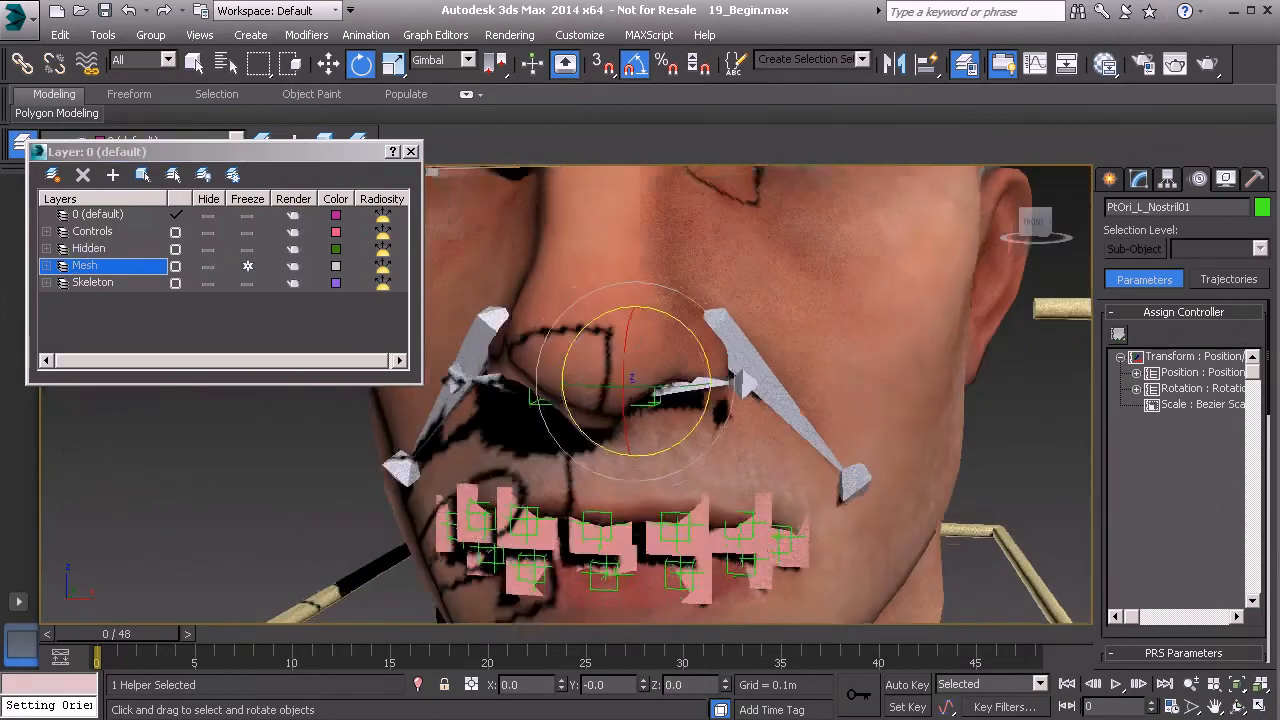
# - Test-rotate PtOri_L_Nostril01 against the visible face mesh to check the left cheek's response
pyautogui.moveTo(699, 335); pyautogui.dragTo(703, 294)
pyautogui.keyDown('alt'); pyautogui.moveTo(618, 352); pyautogui.dragTo(636, 341, button='middle'); pyautogui.keyUp('alt')
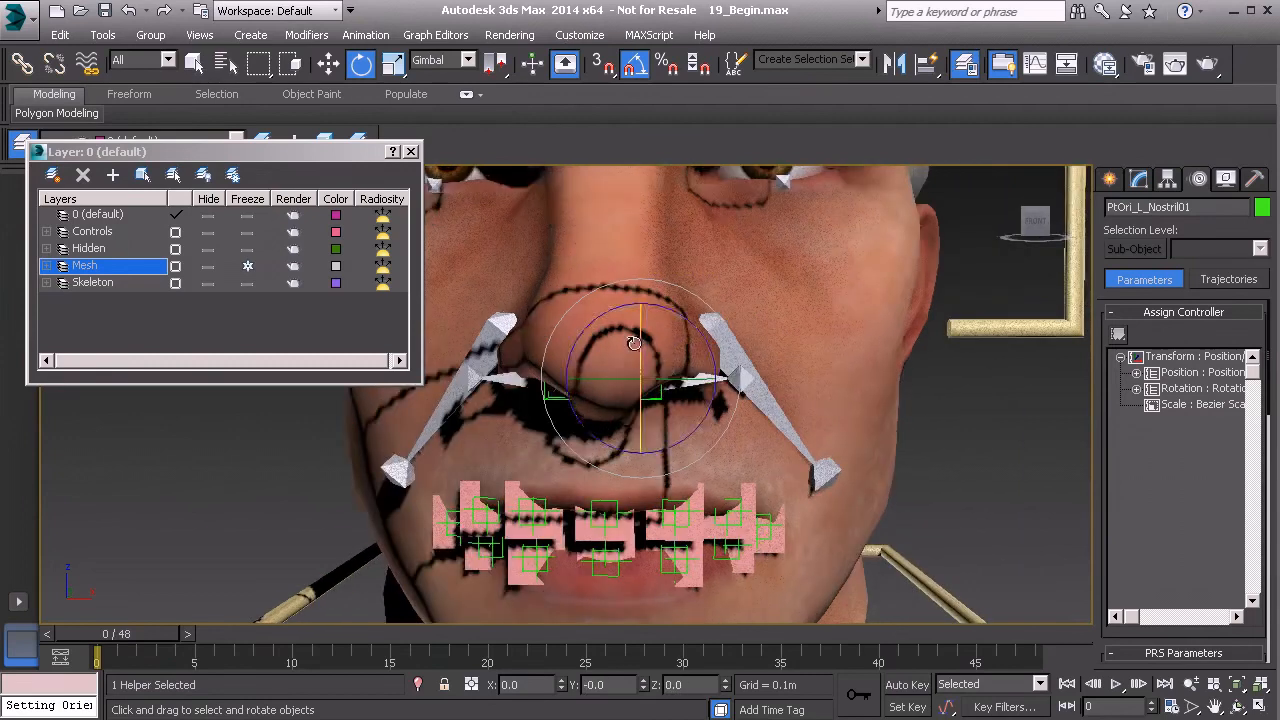
pyautogui.scroll(2, 568, 363)
# - Assign a Float Expression controller to the Zero Euler XYZ Z Rotation track of Bn_R_Cheek01
pyautogui.keyDown('alt'); pyautogui.moveTo(568, 363); pyautogui.dragTo(590, 318, button='middle'); pyautogui.keyUp('alt')
pyautogui.click(590, 316)
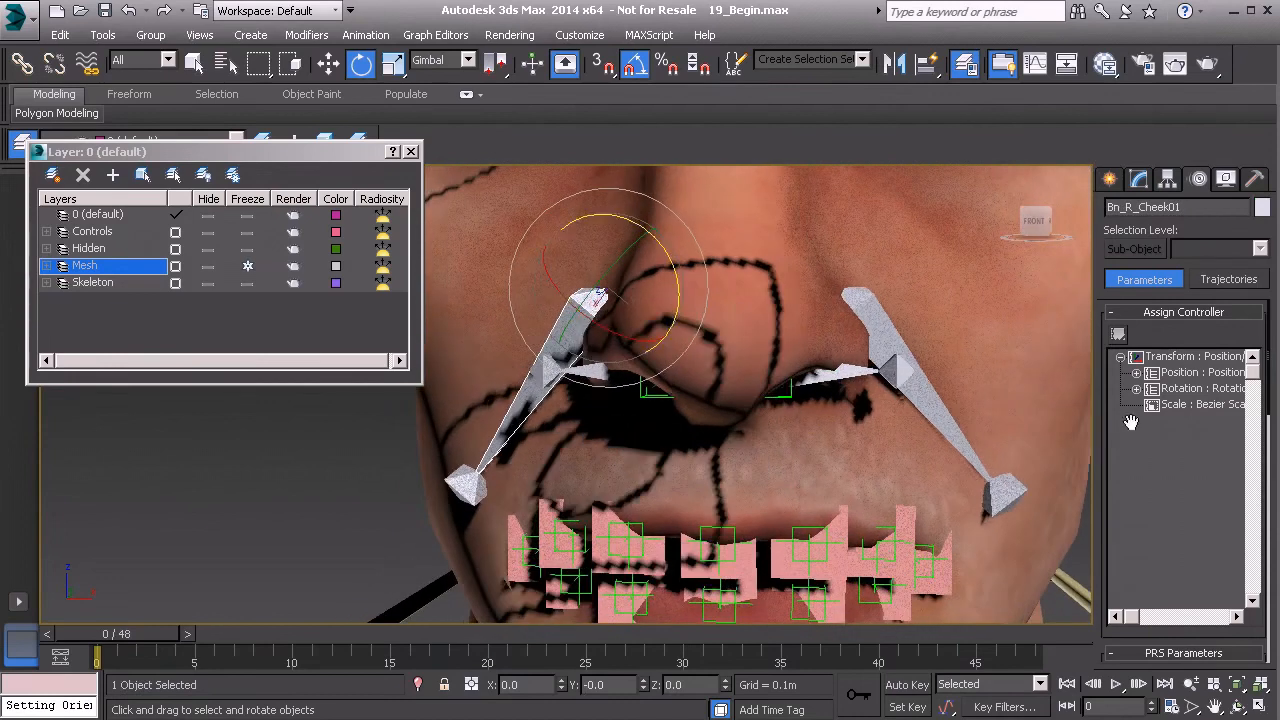
pyautogui.click(1135, 389)
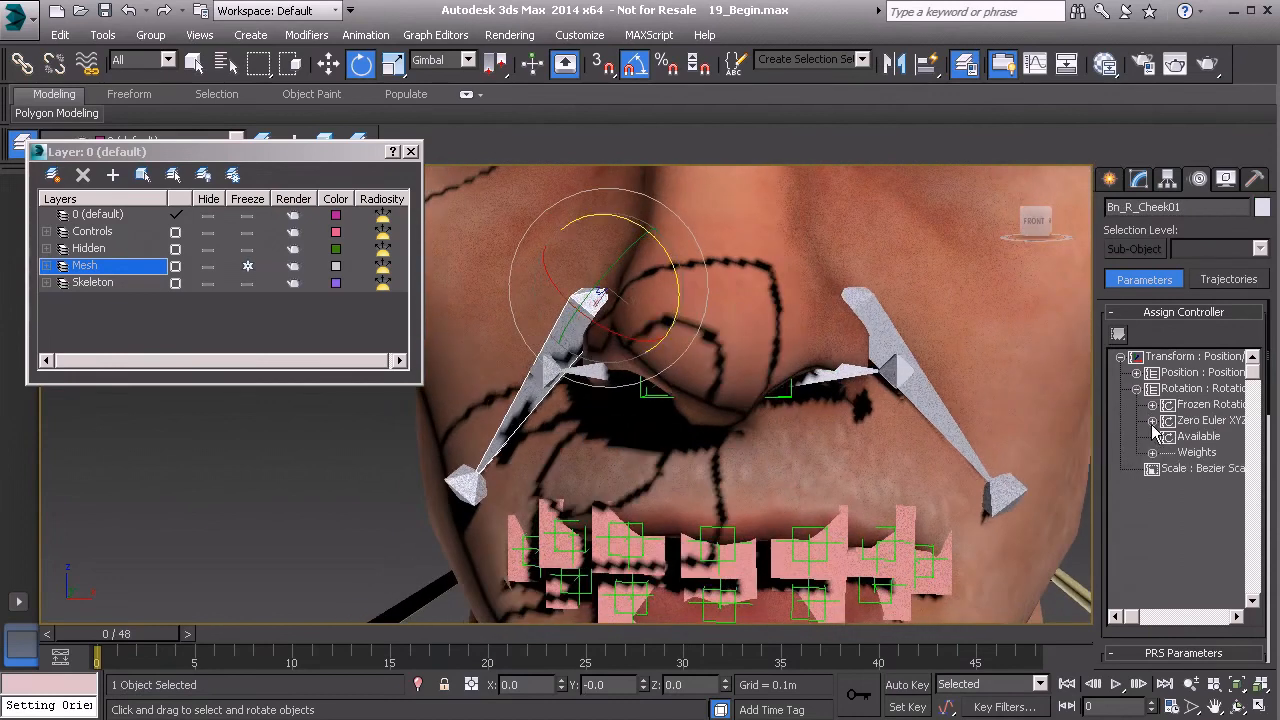
pyautogui.click(1152, 421)
pyautogui.click(1216, 468)
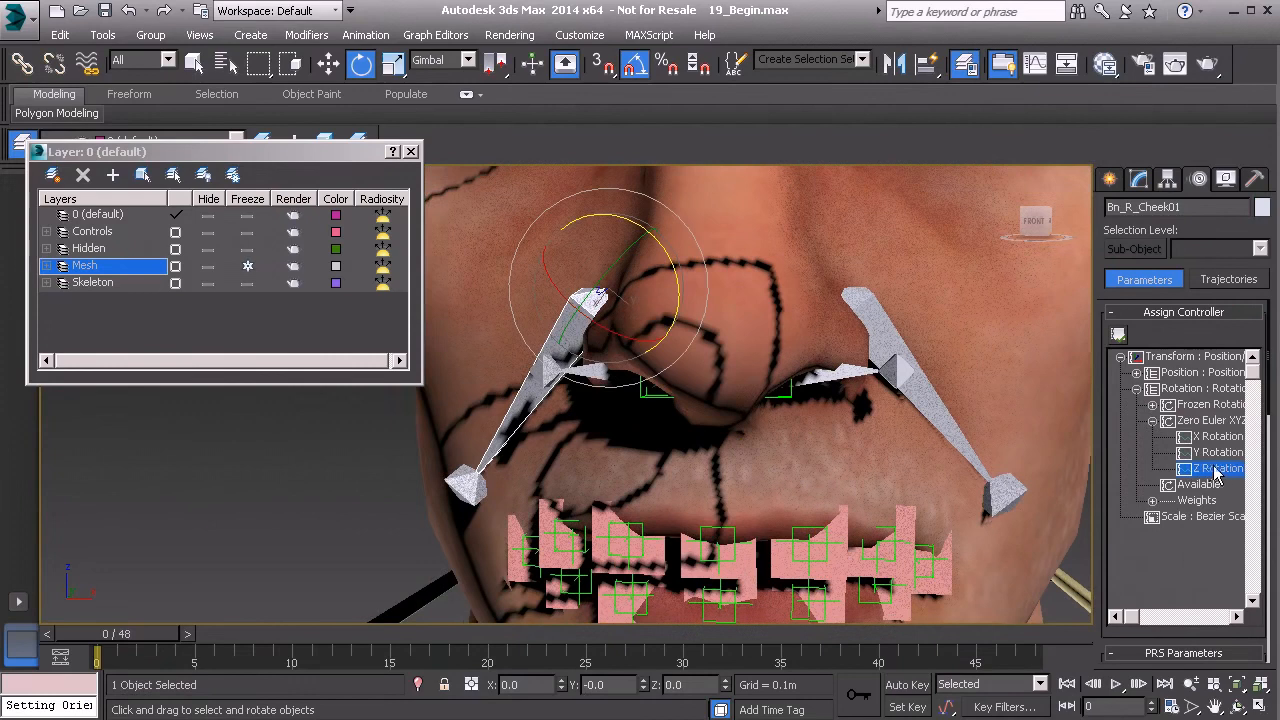
pyautogui.click(1119, 335)
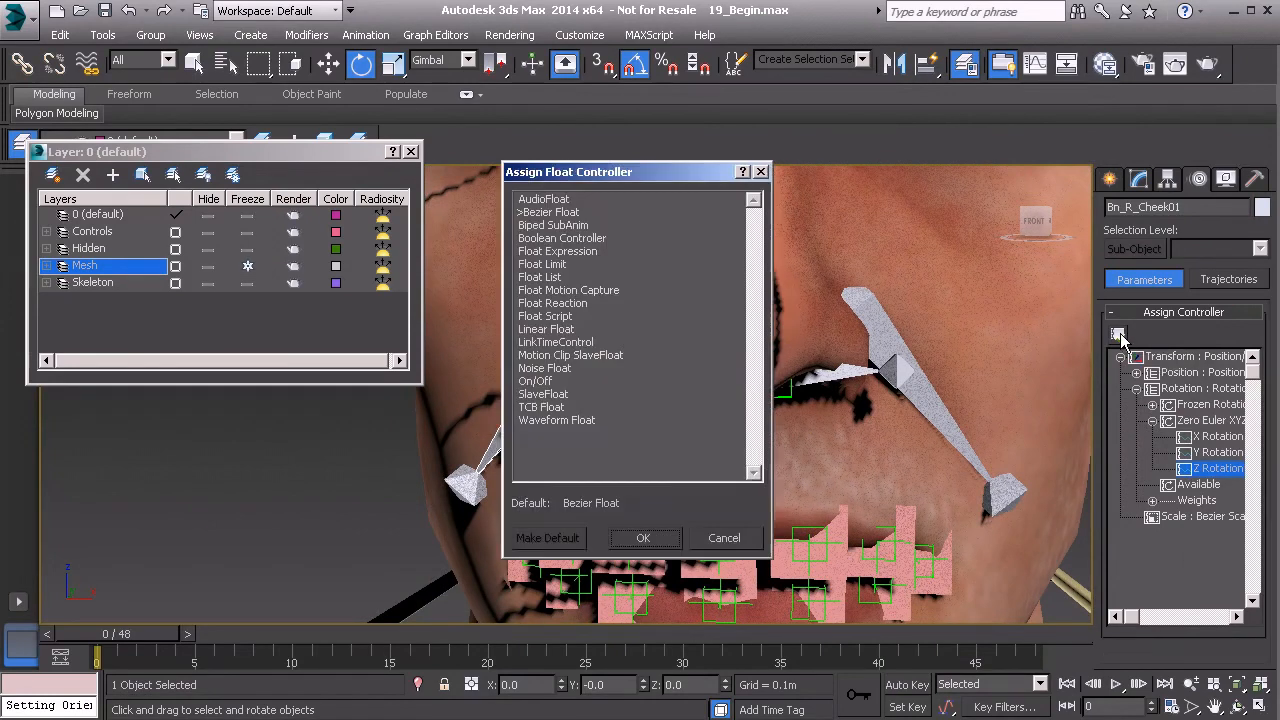
pyautogui.click(605, 254)
pyautogui.click(643, 538)
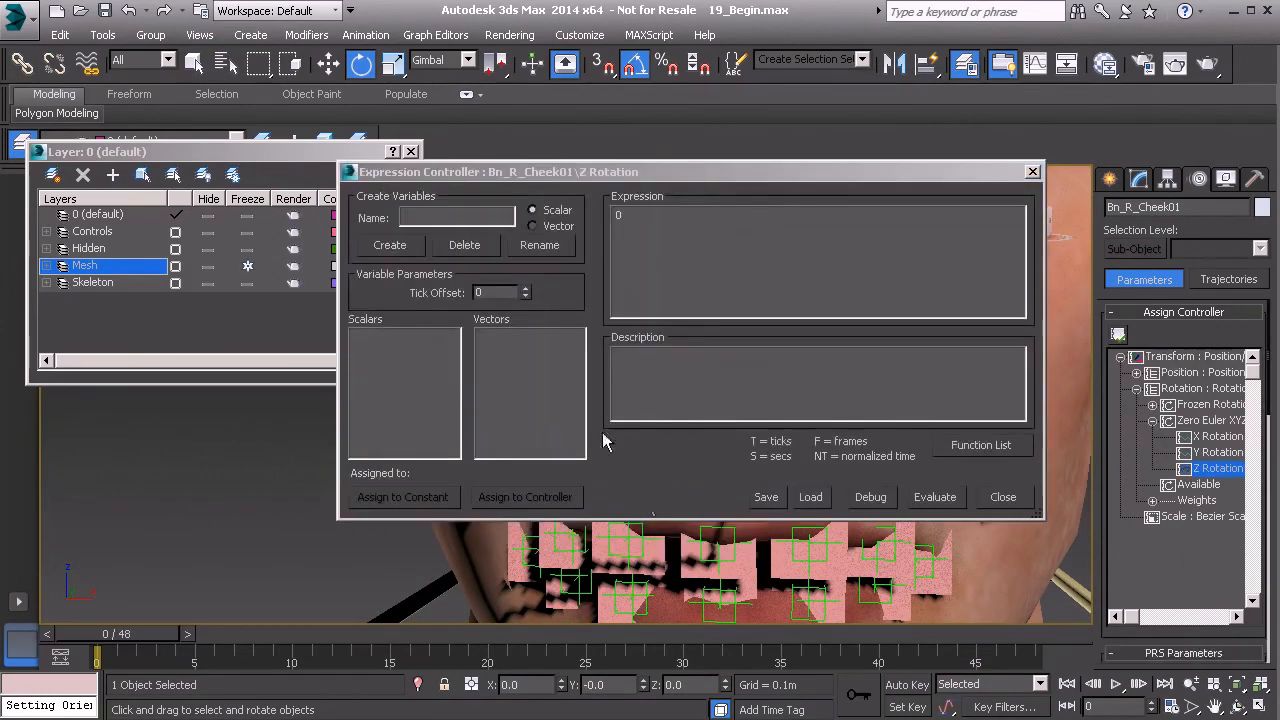
# - Create a scalar variable named nostril in the expression controller for Bn_R_Cheek01's Z rotation
pyautogui.click(455, 218)
pyautogui.write('nb')
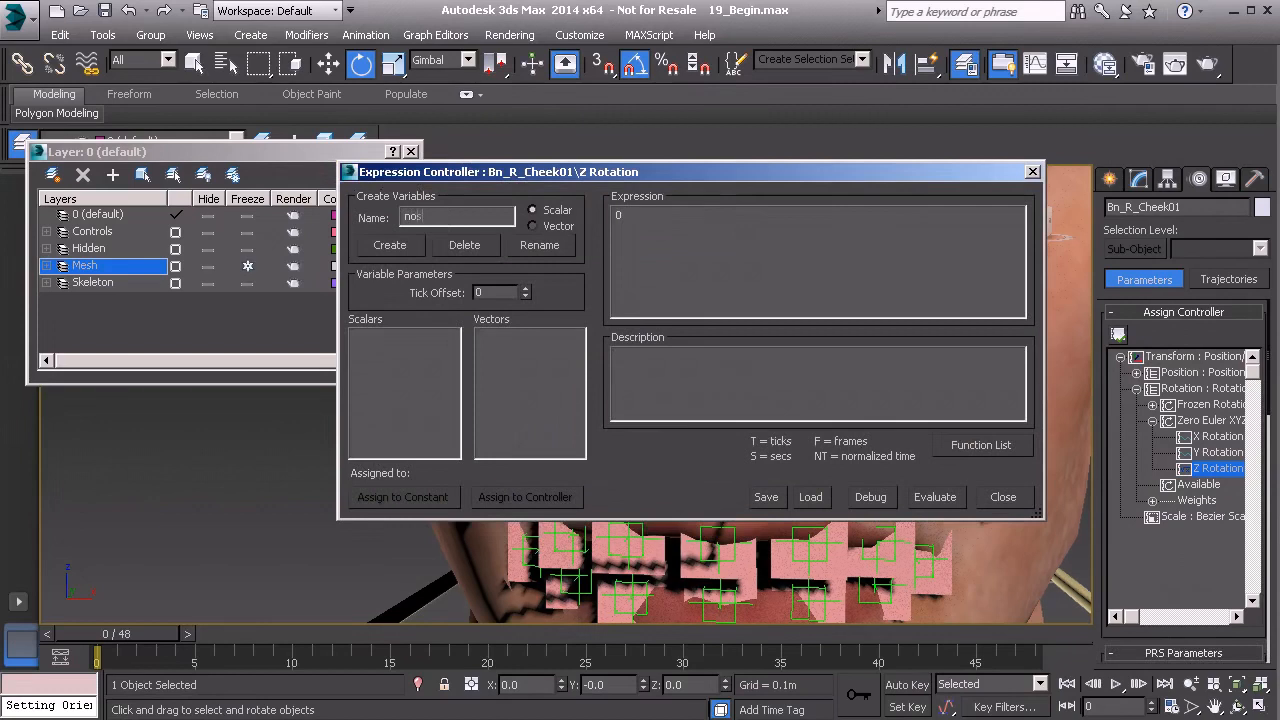
pyautogui.click(376, 246)
# - Assign the nostril variable to the Local Euler Z controller of Expose_R_Nostril01
pyautogui.click(520, 498)
pyautogui.scroll(-15, 470, 306)
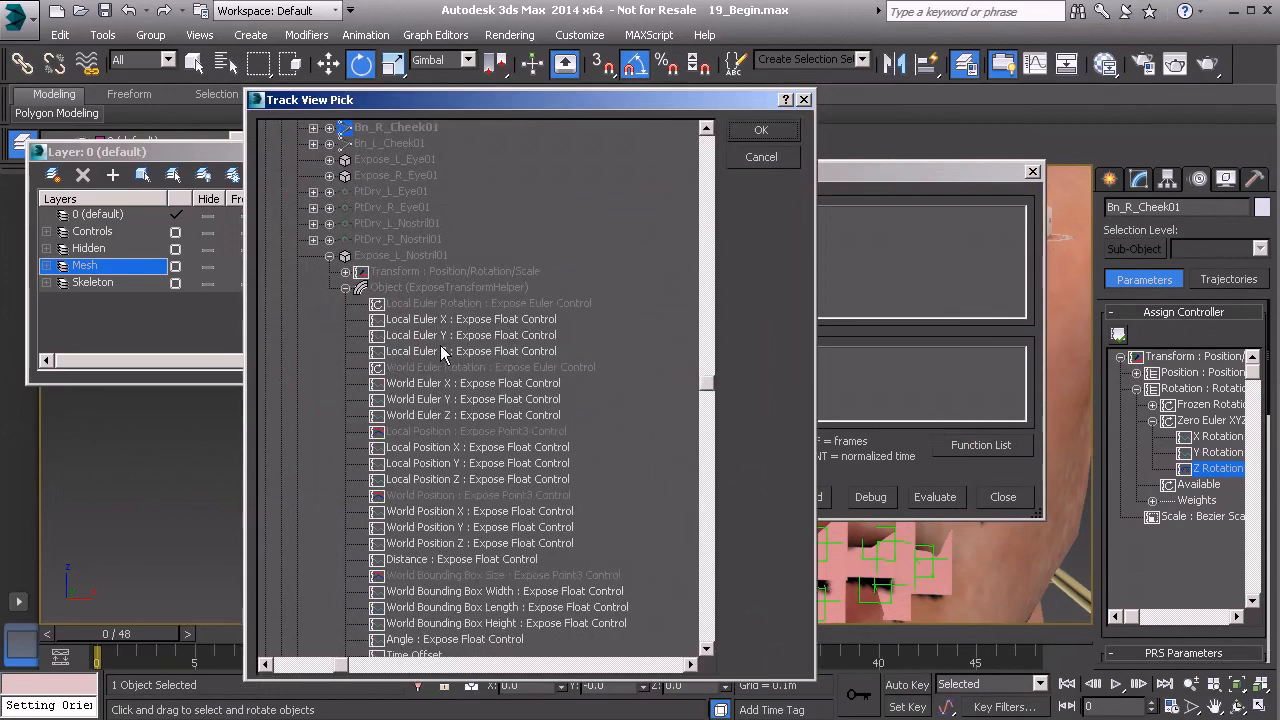
pyautogui.click(345, 288)
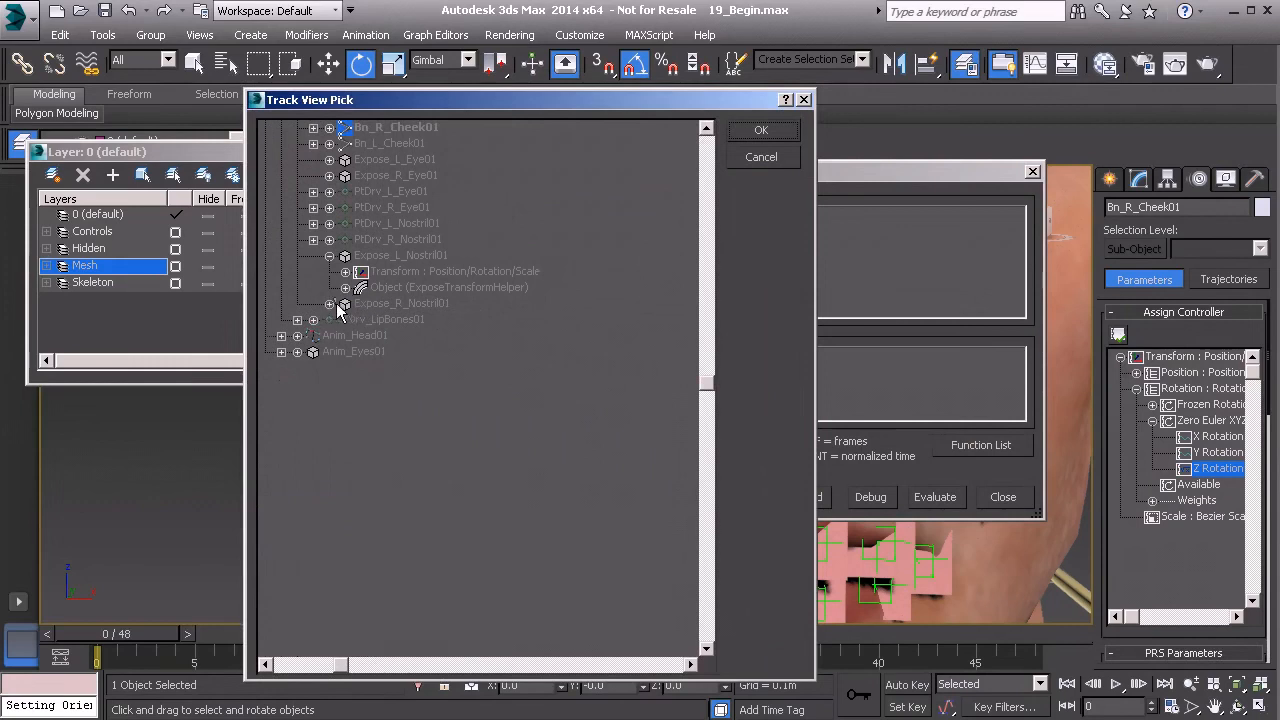
pyautogui.click(330, 304)
pyautogui.click(346, 335)
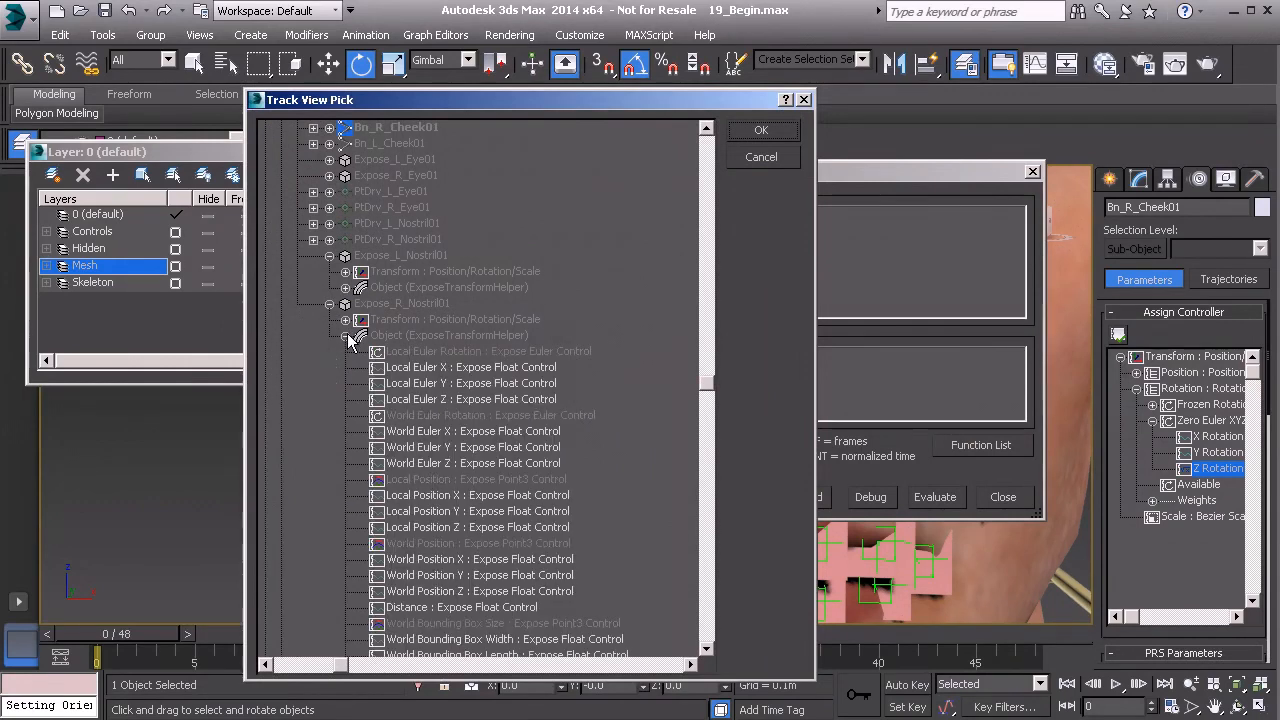
pyautogui.click(455, 399)
pyautogui.click(764, 130)
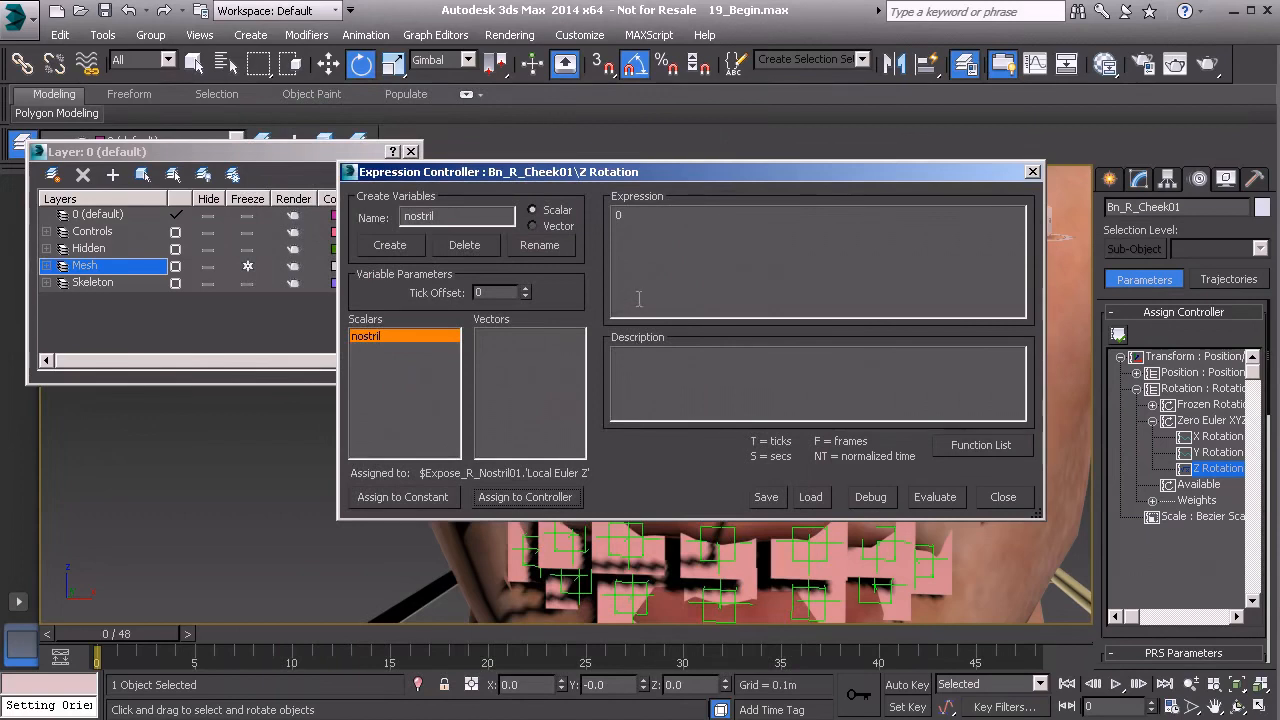
# - Set Bn_R_Cheek01's expression to if(nostril>0, 0, nostril), evaluate it, and close the expression controller
pyautogui.doubleClick(633, 223)
pyautogui.doubleClick(446, 214)
pyautogui.hotkey('ctrl', 'c')
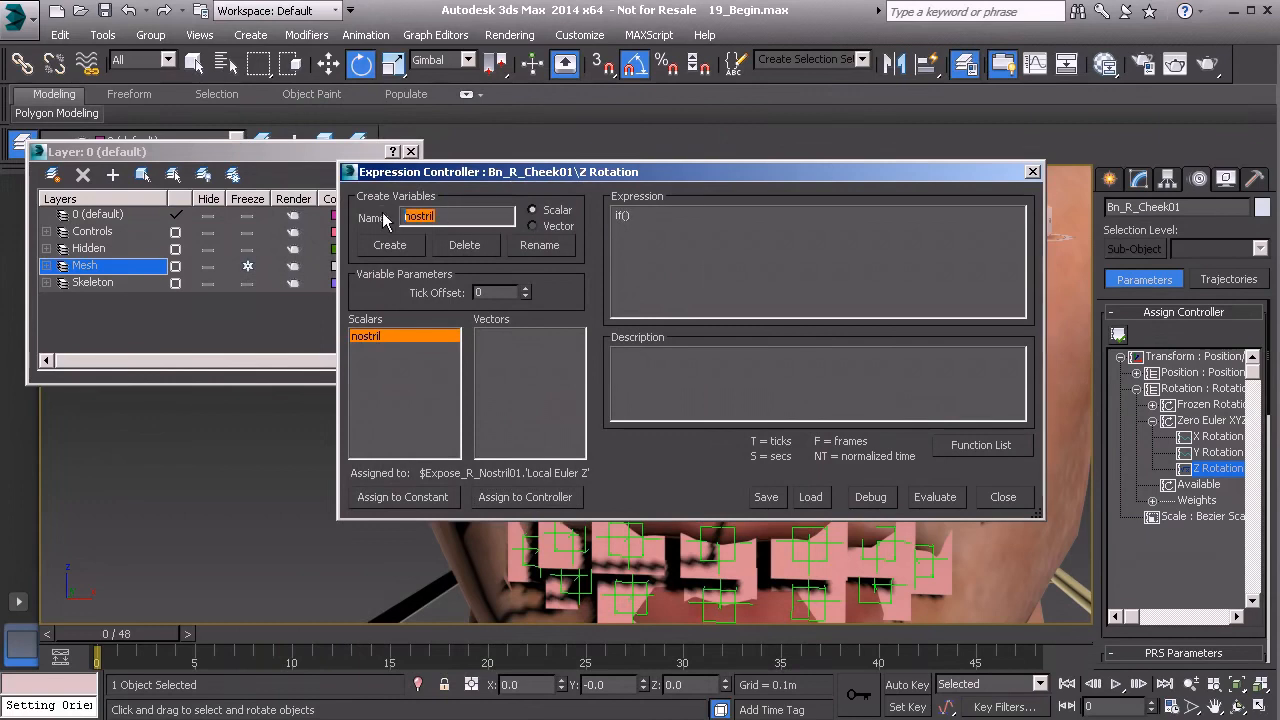
pyautogui.click(622, 216)
pyautogui.hotkey('ctrl', 'v')
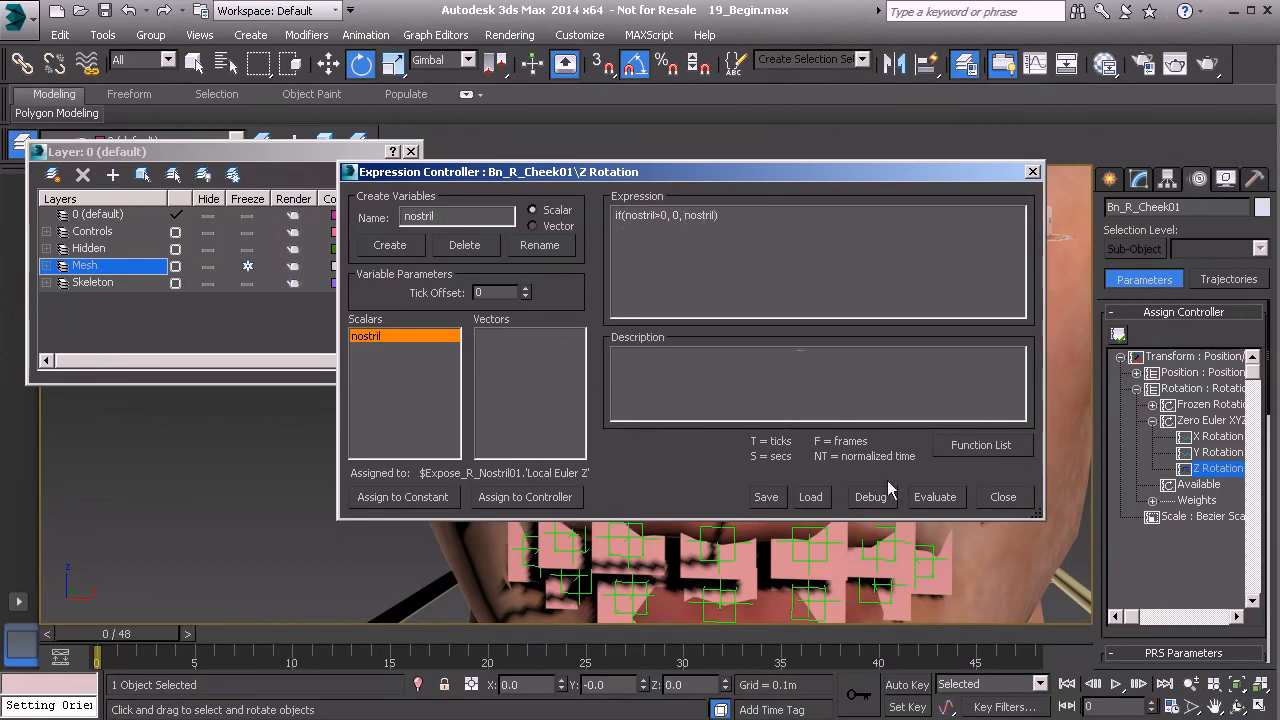
pyautogui.click(935, 496)
pyautogui.click(1033, 173)
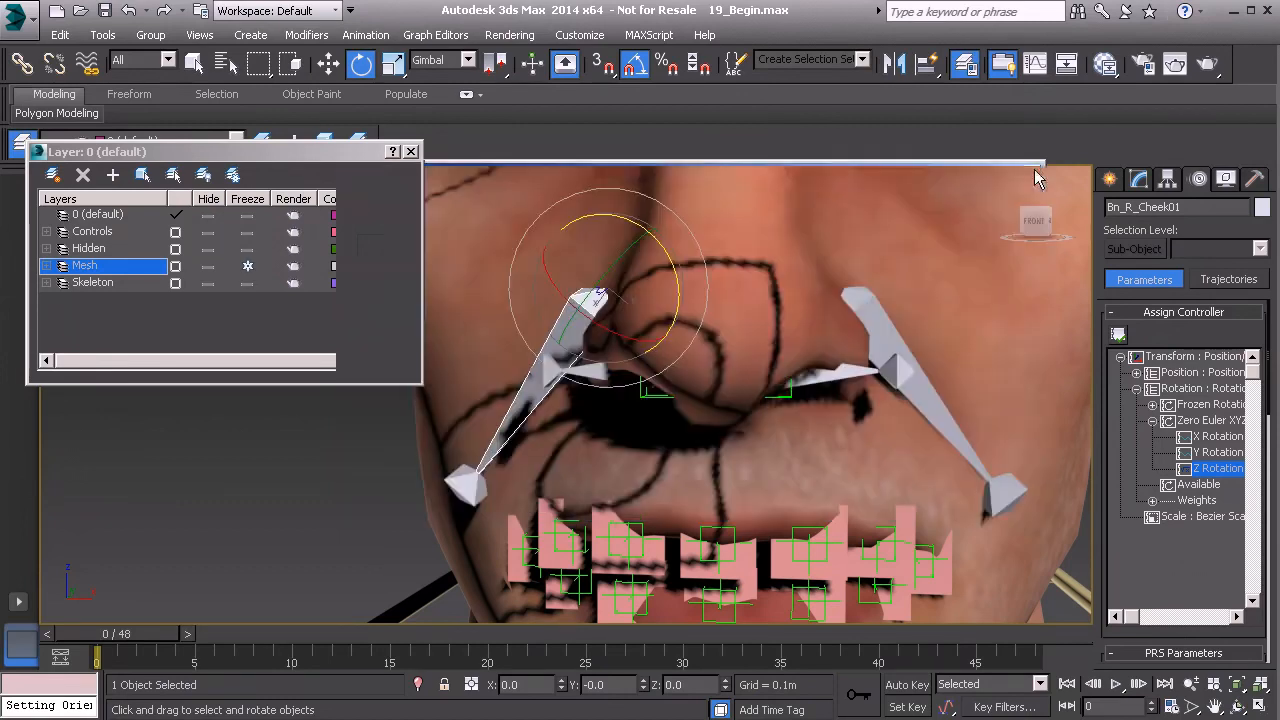
# - Select PtOri_R_Nostril01 in wireframe, test-rotate it in the shaded view, and undo the rotation
pyautogui.moveTo(680, 397); pyautogui.dragTo(668, 414, button='middle')
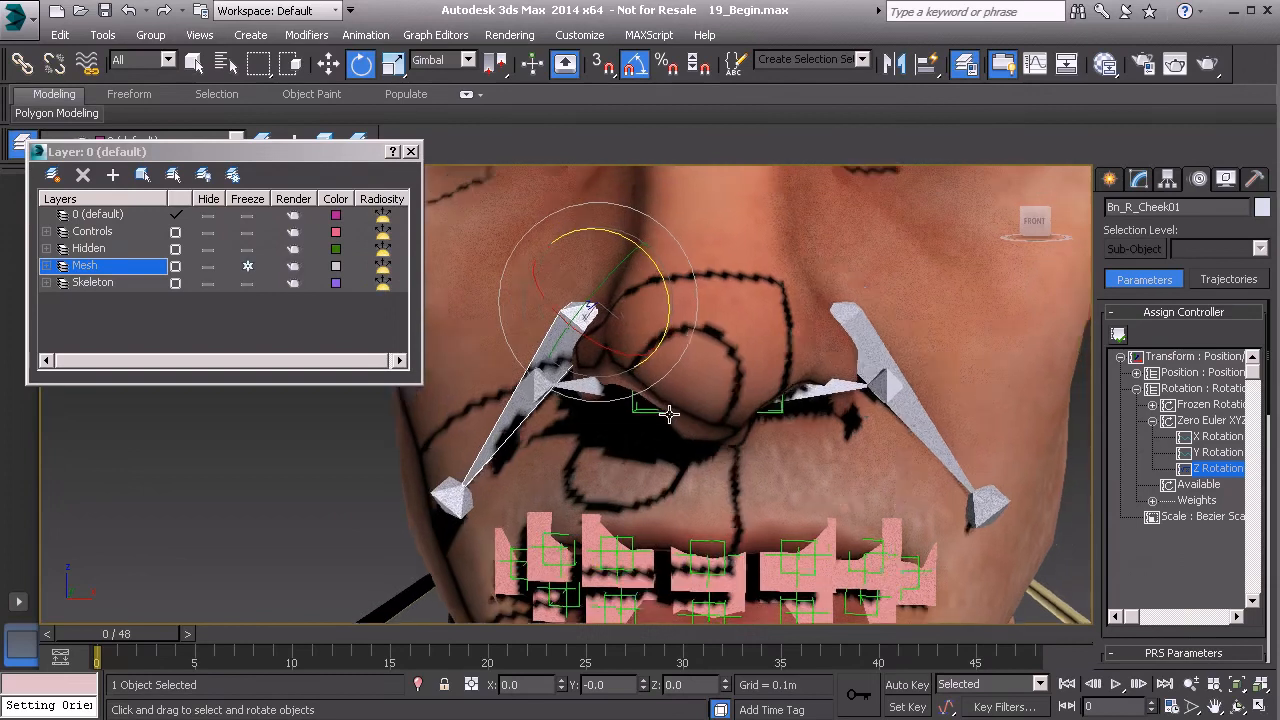
pyautogui.press('F3')
pyautogui.click(673, 397)
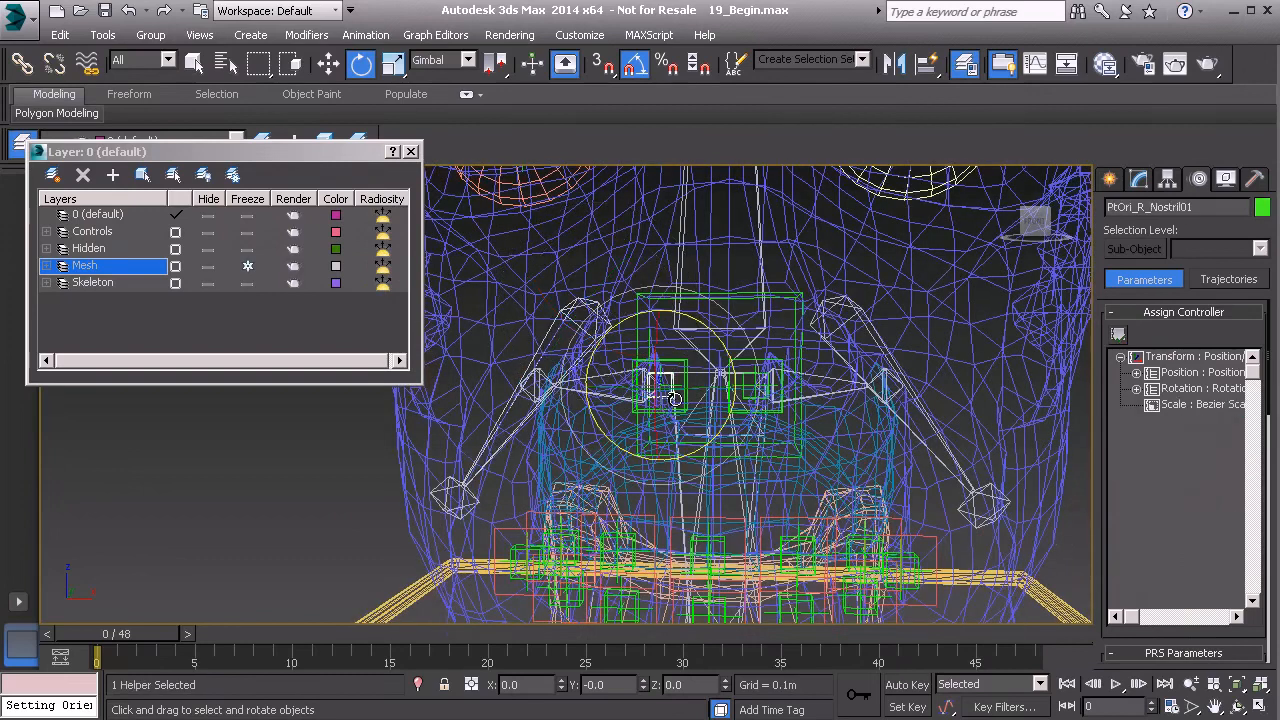
pyautogui.press('F3')
pyautogui.moveTo(712, 334)
pyautogui.mouseDown()
pyautogui.moveTo(727, 350)
pyautogui.moveTo(710, 360)
pyautogui.moveTo(680, 326)
pyautogui.moveTo(719, 387)
pyautogui.mouseUp()
pyautogui.hotkey('ctrl', 'z')
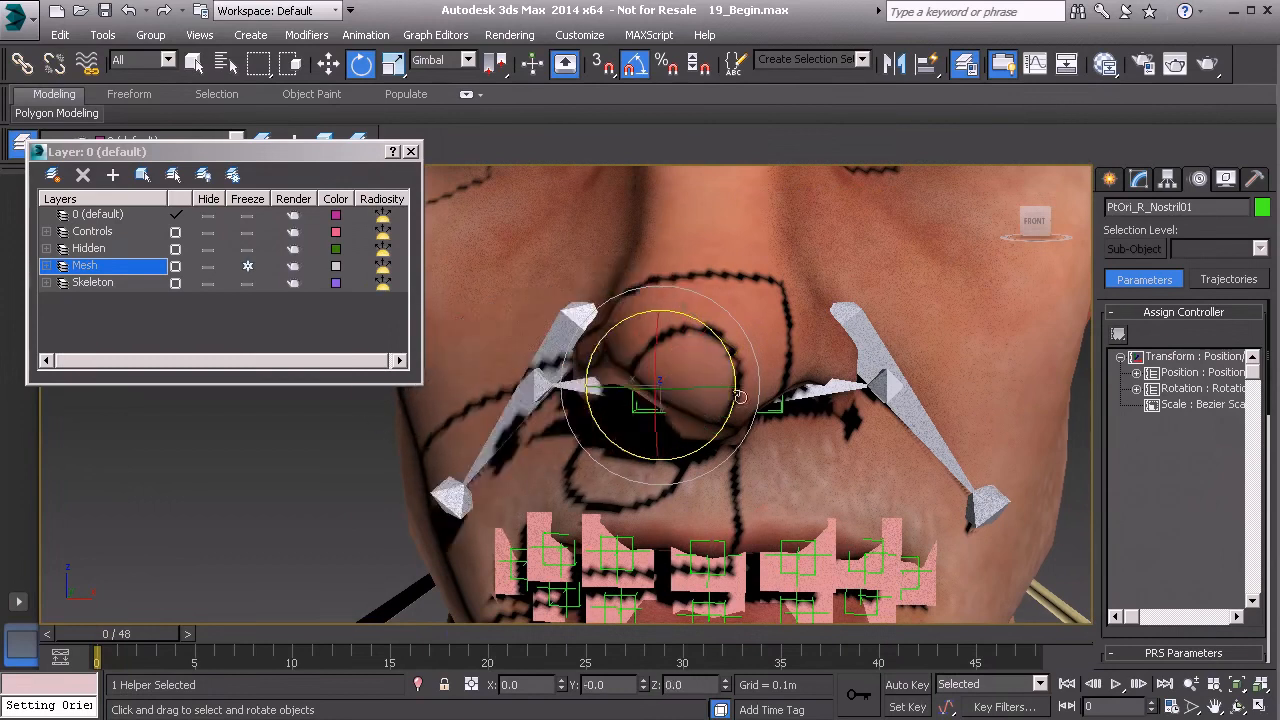
# - Select the left brow control Anim_L_Brow01 and hide the Mesh layer
pyautogui.scroll(-4, 754, 390)
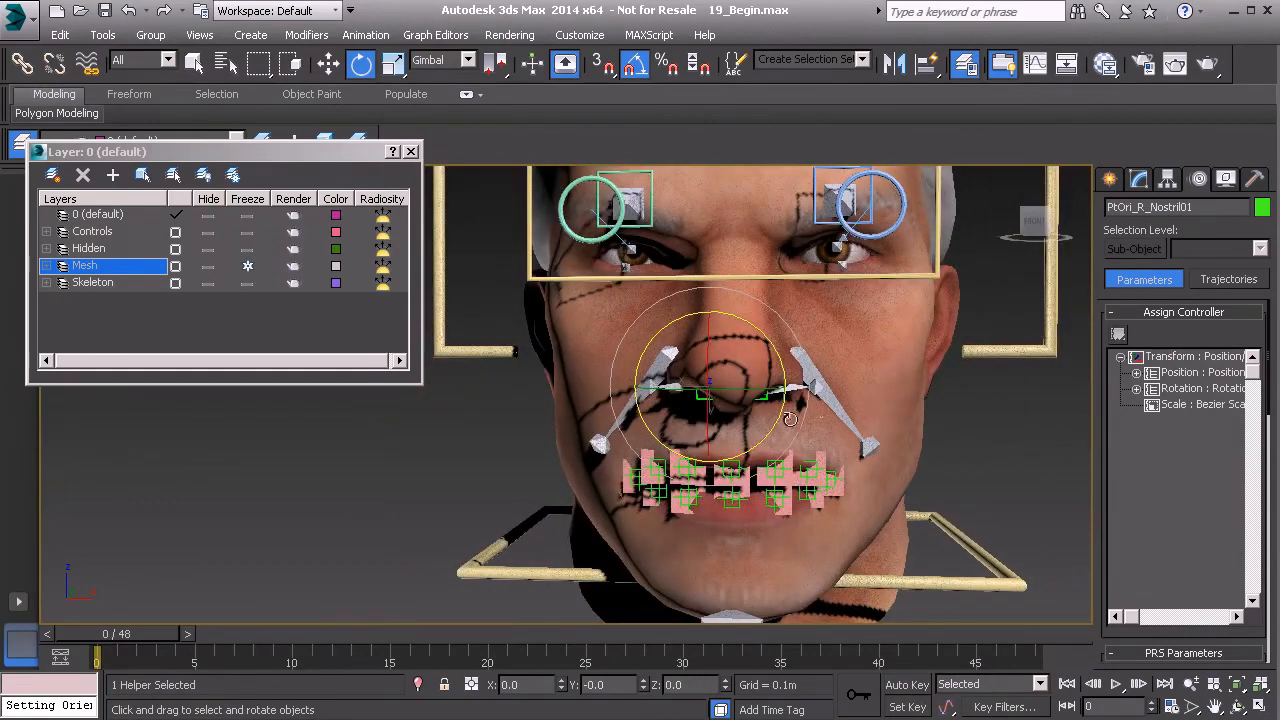
pyautogui.click(967, 453)
pyautogui.moveTo(965, 447); pyautogui.dragTo(952, 469, button='middle')
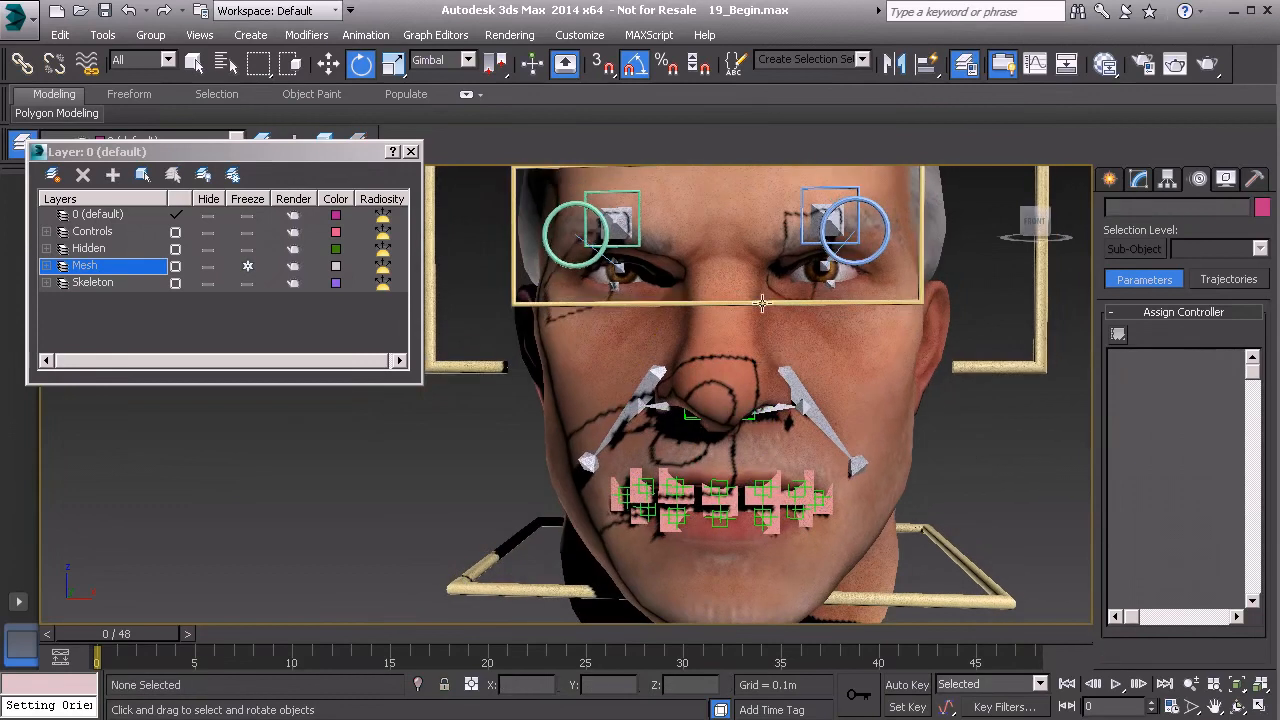
pyautogui.click(803, 226)
pyautogui.keyDown('alt'); pyautogui.moveTo(808, 237); pyautogui.dragTo(763, 358, button='middle'); pyautogui.keyUp('alt')
pyautogui.click(208, 266)
# - Clone the left brow control as a copy named Anim_L_Nostril01
pyautogui.hotkey('ctrl', 'v')
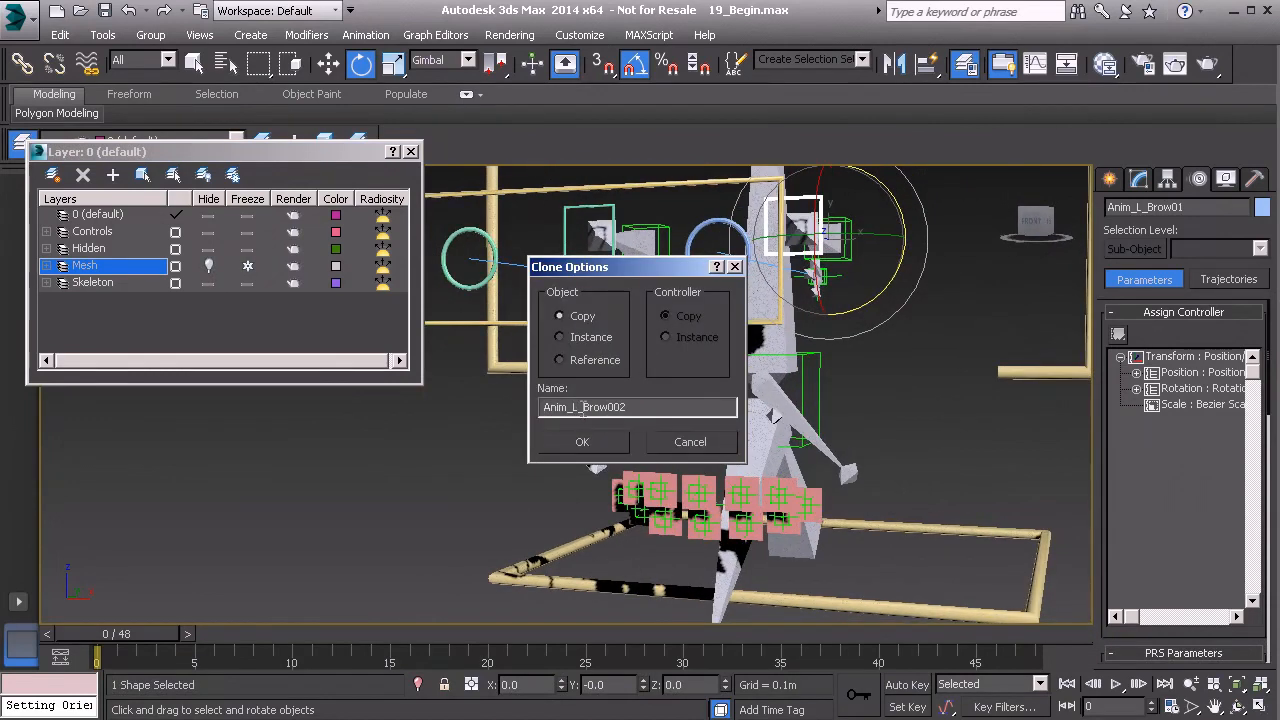
pyautogui.moveTo(584, 407); pyautogui.dragTo(658, 410)
pyautogui.write('N')
pyautogui.click(584, 441)
# - Center the pivot of Anim_L_Nostril01 to the object using Affect Pivot Only
pyautogui.scroll(-2, 708, 425)
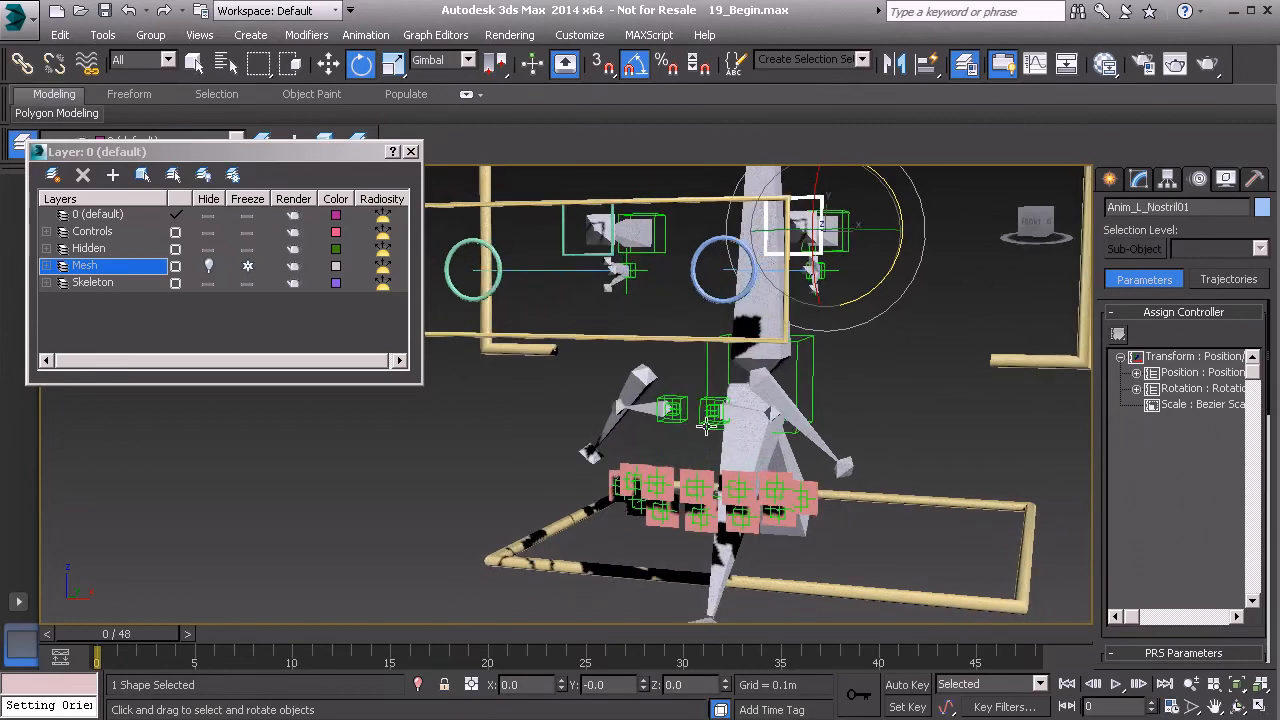
pyautogui.scroll(6, 708, 425)
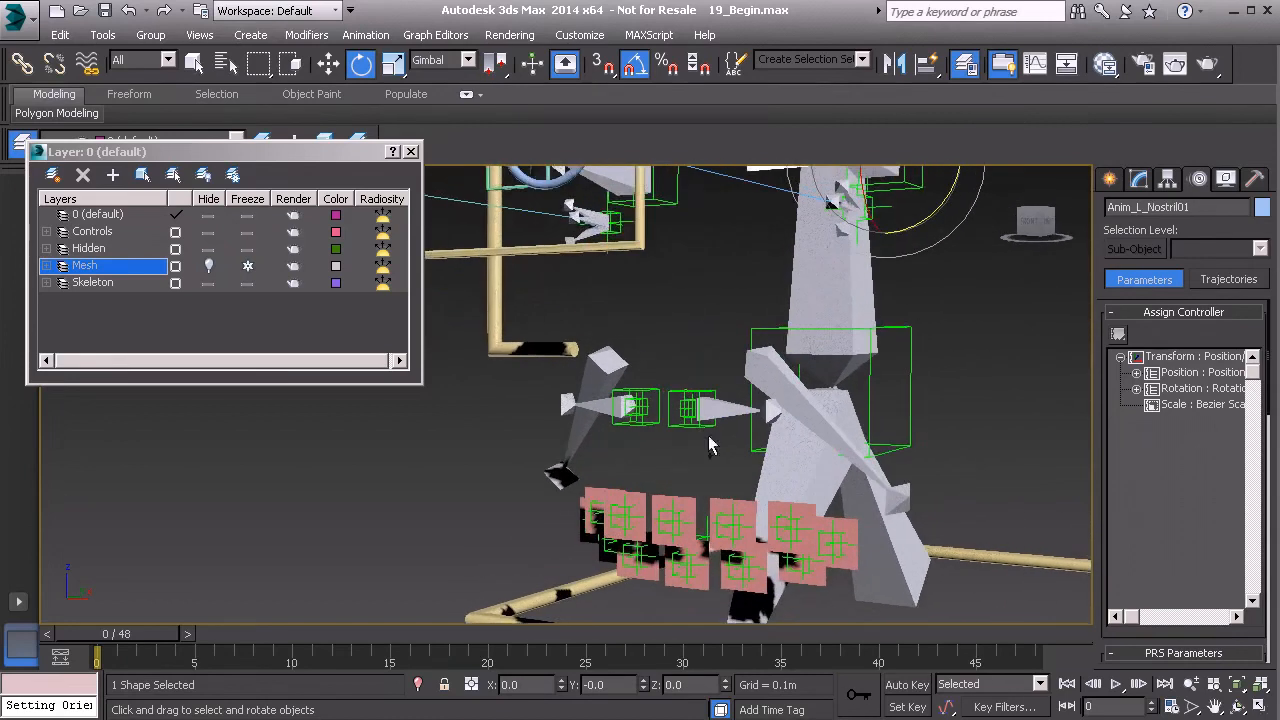
pyautogui.scroll(1, 708, 445)
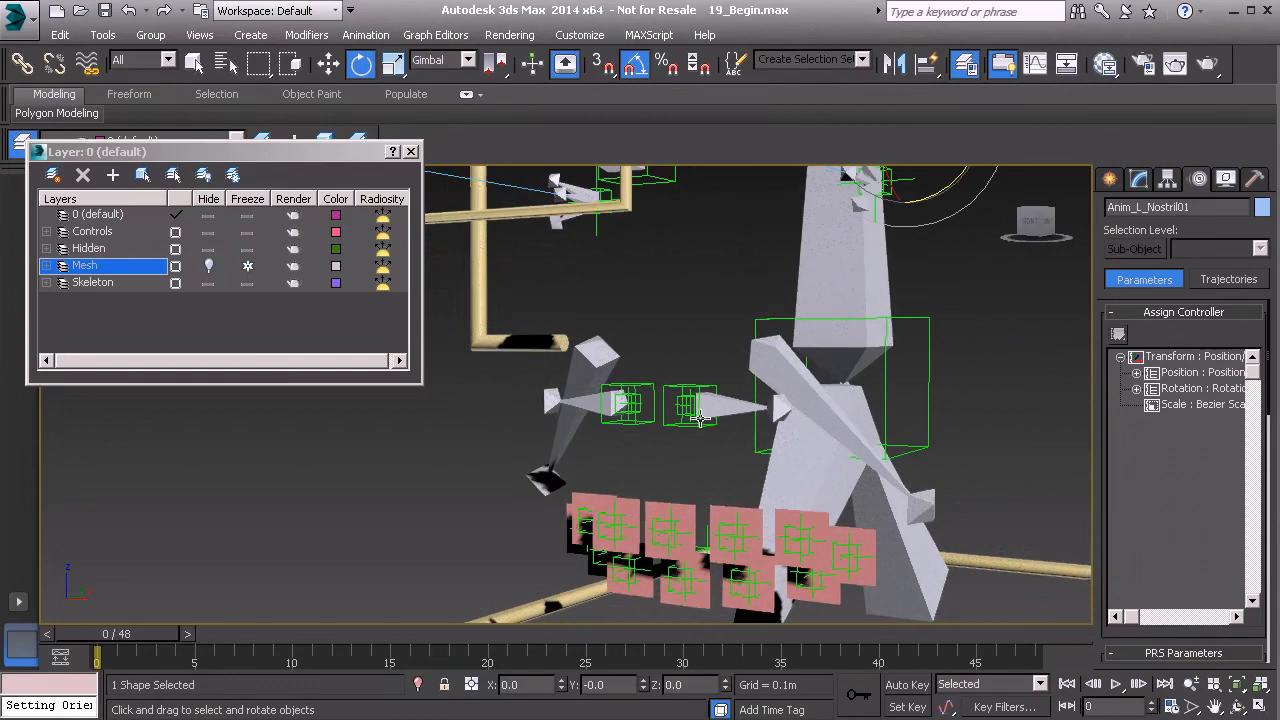
pyautogui.scroll(-4, 704, 419)
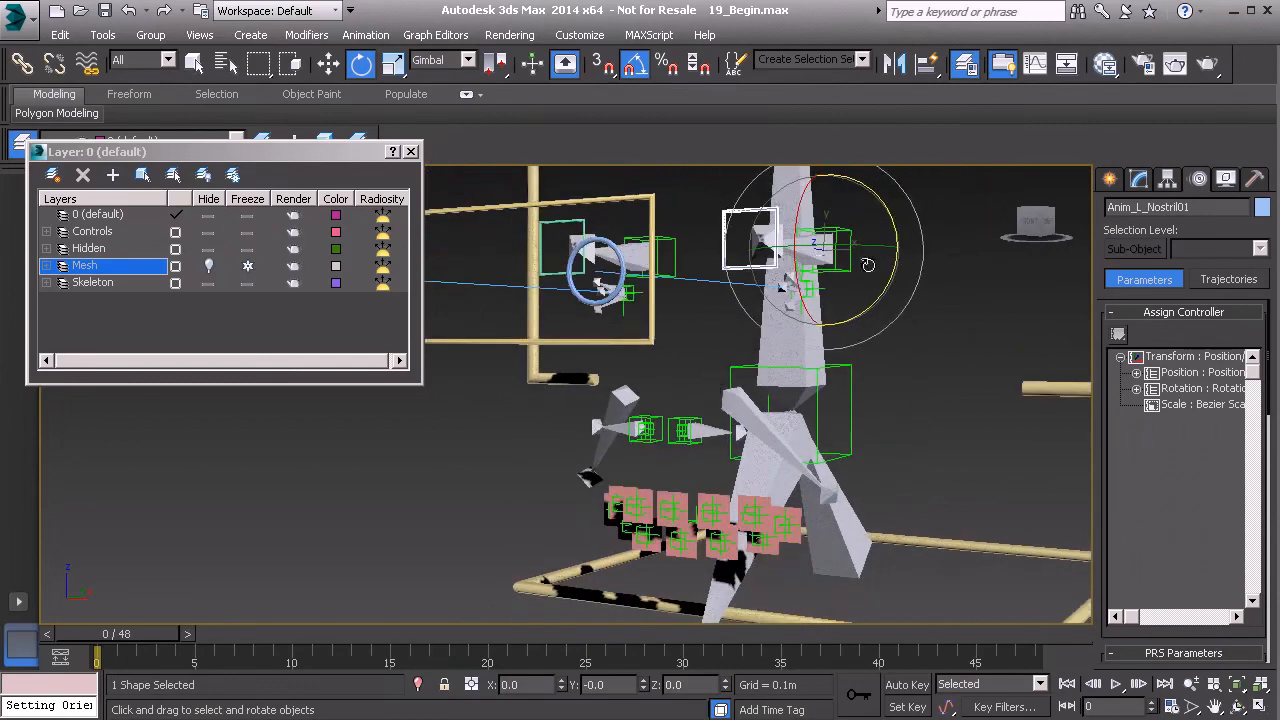
pyautogui.click(1168, 180)
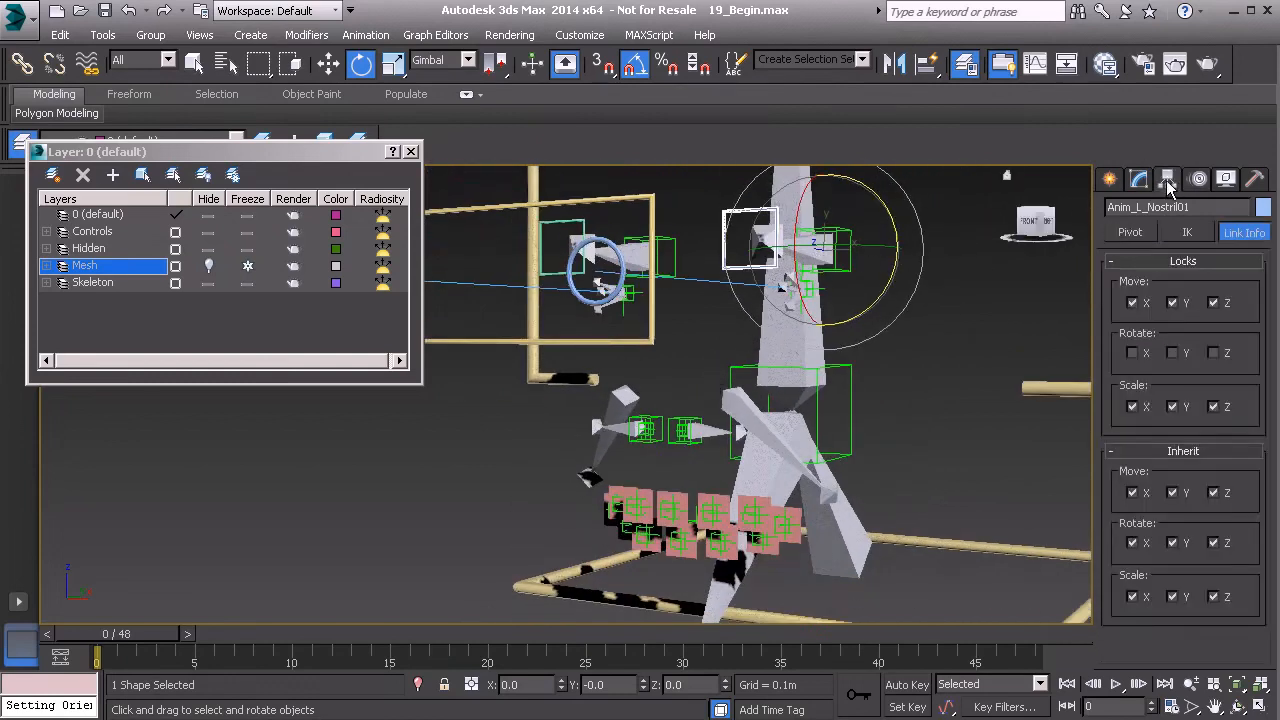
pyautogui.click(1133, 235)
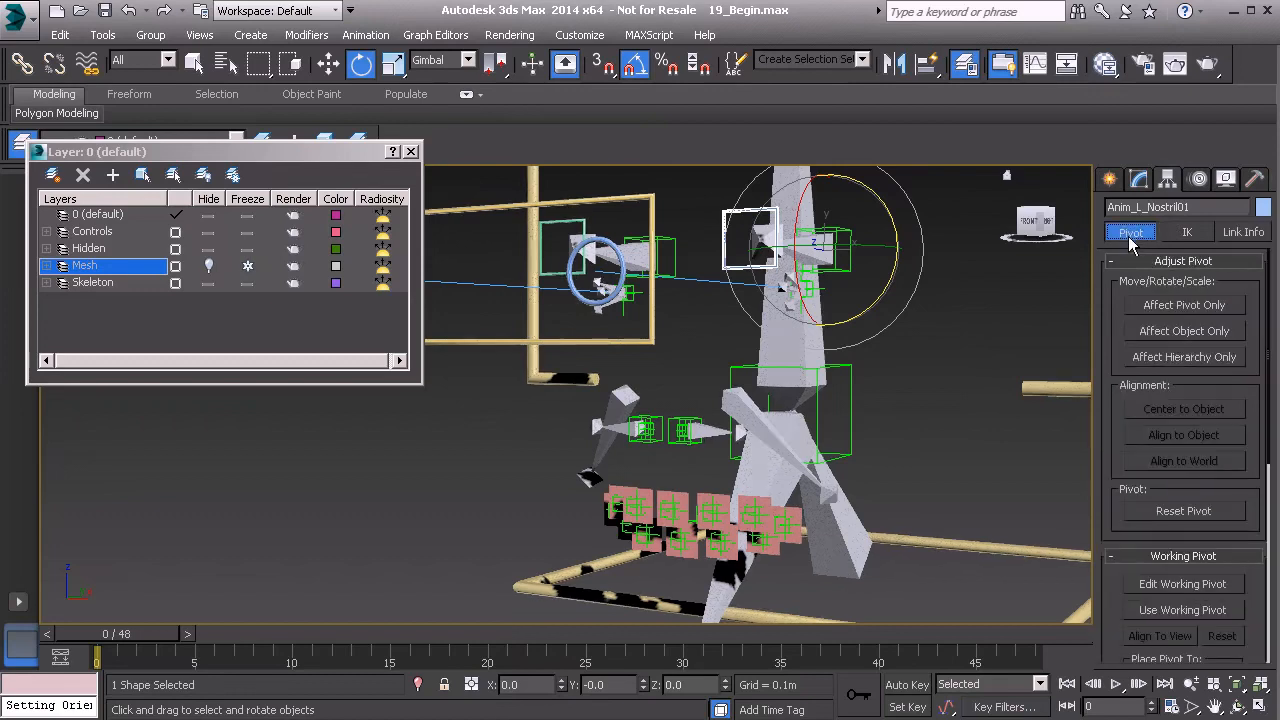
pyautogui.click(1200, 307)
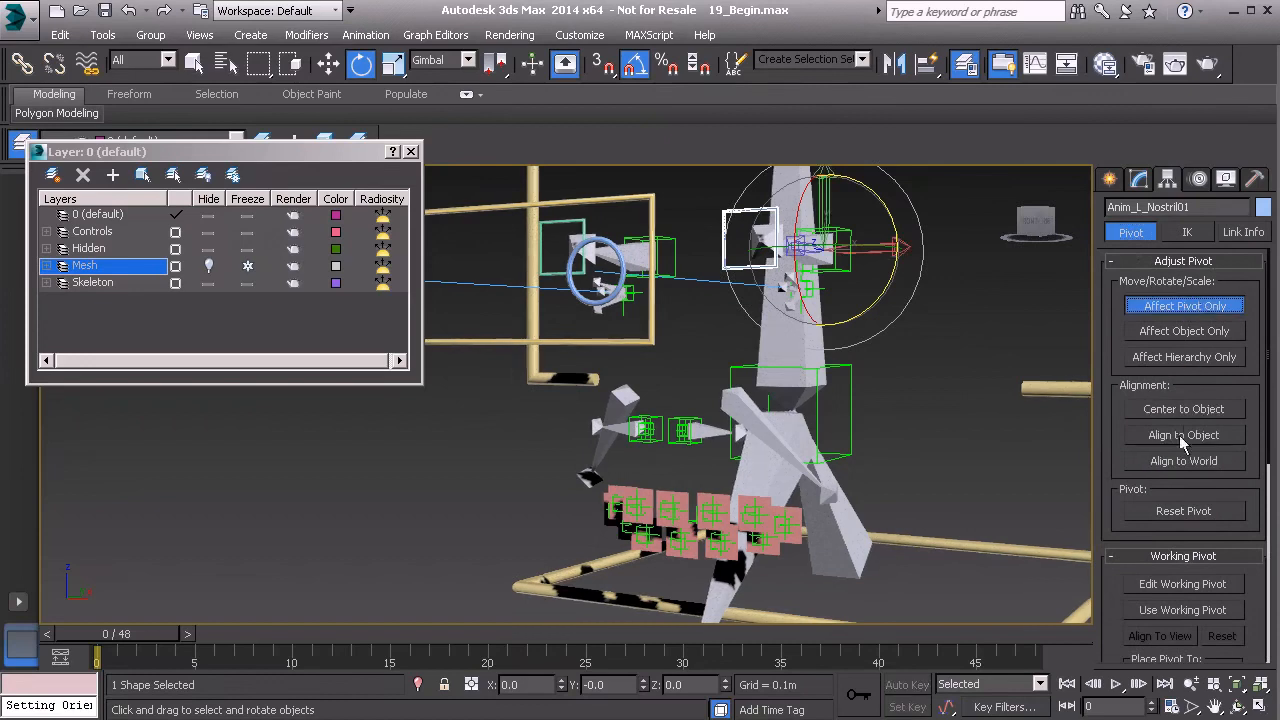
pyautogui.click(1183, 409)
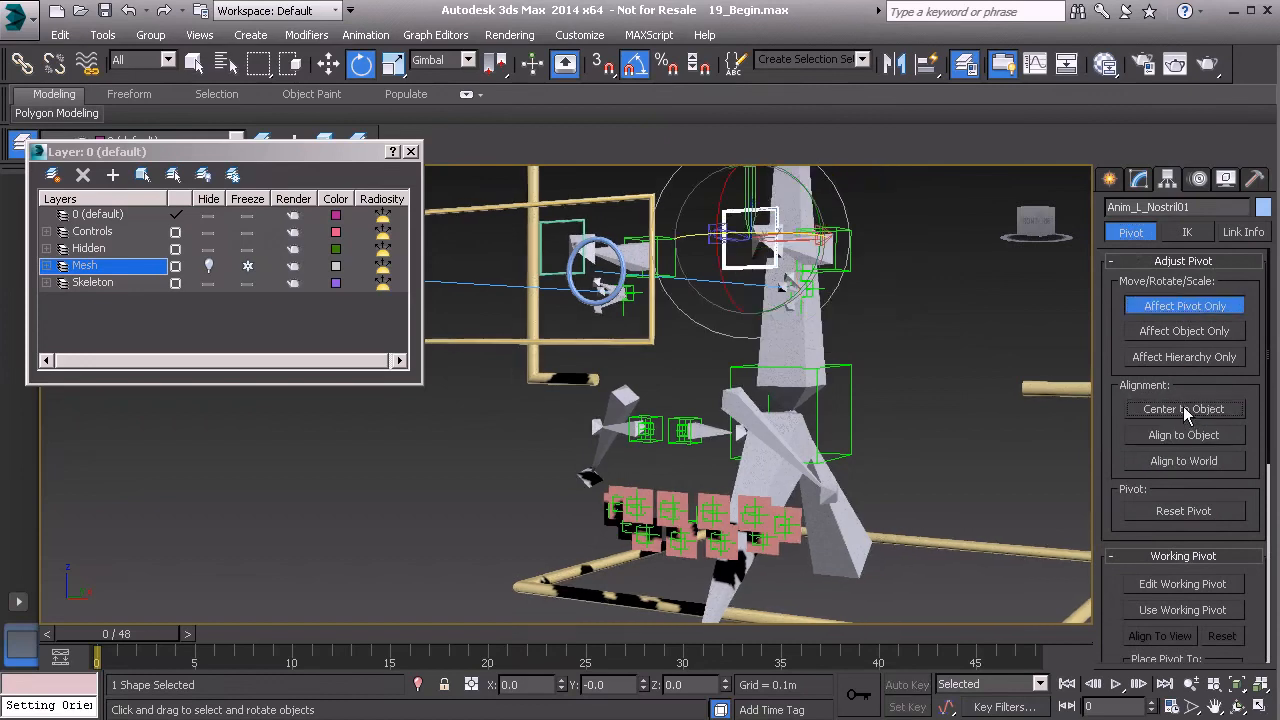
pyautogui.click(1203, 310)
pyautogui.keyDown('alt'); pyautogui.moveTo(760, 420); pyautogui.dragTo(738, 410, button='middle'); pyautogui.keyUp('alt')
pyautogui.scroll(4, 738, 410)
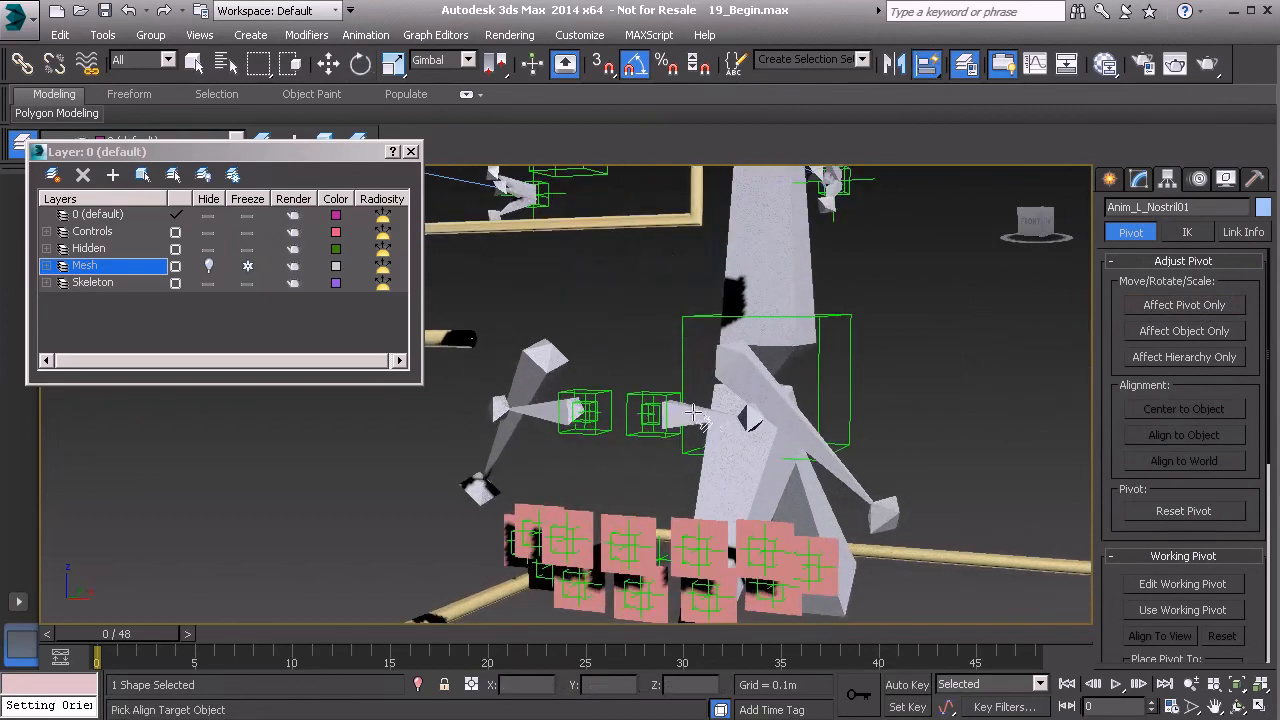
pyautogui.press('w')
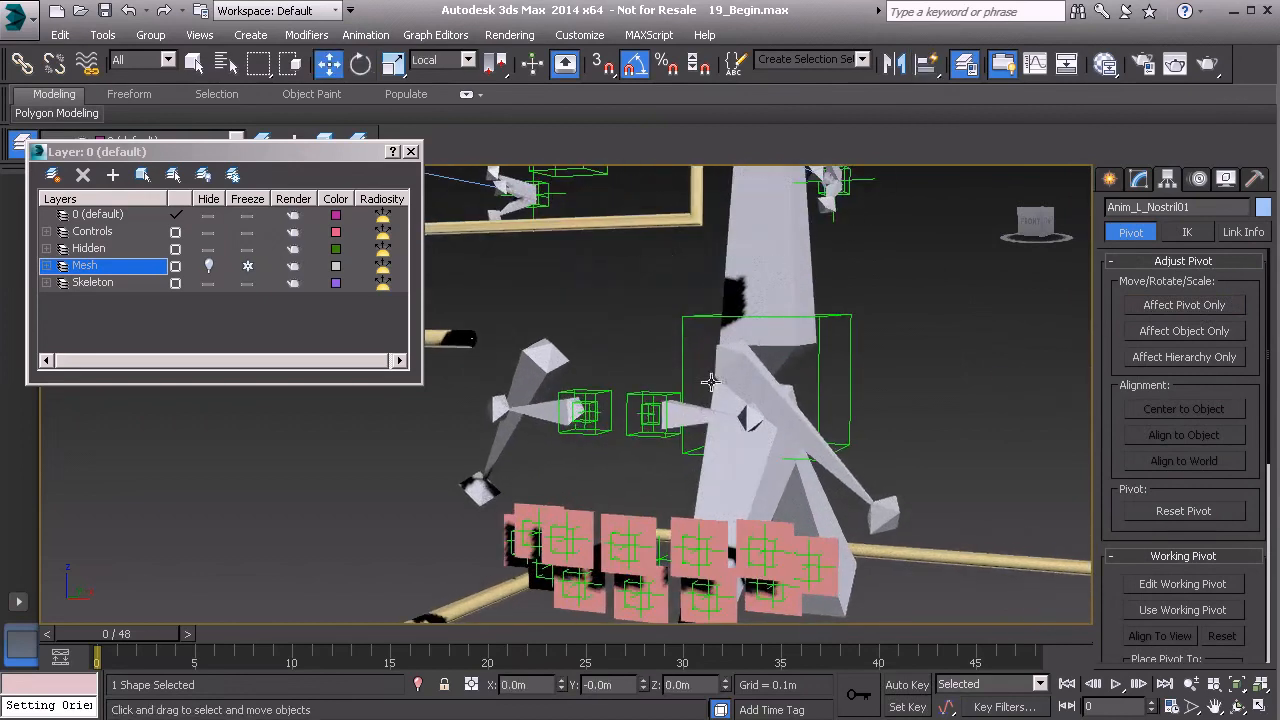
pyautogui.scroll(-5, 730, 410)
pyautogui.keyDown('alt'); pyautogui.moveTo(732, 412); pyautogui.dragTo(708, 410, button='middle'); pyautogui.keyUp('alt')
pyautogui.scroll(1, 710, 408)
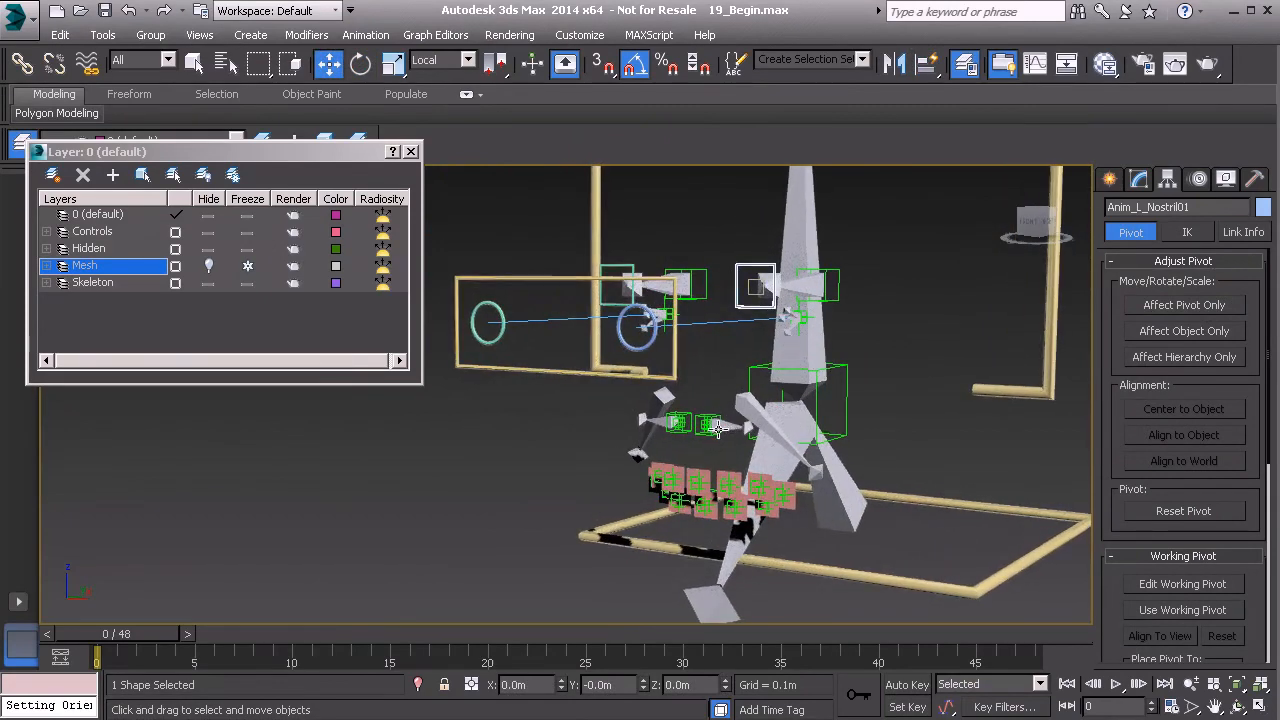
# - Unlock the X, Y and Z move and scale axes of Anim_L_Nostril01
pyautogui.click(1240, 234)
pyautogui.click(1133, 303)
pyautogui.click(1171, 303)
pyautogui.click(1213, 303)
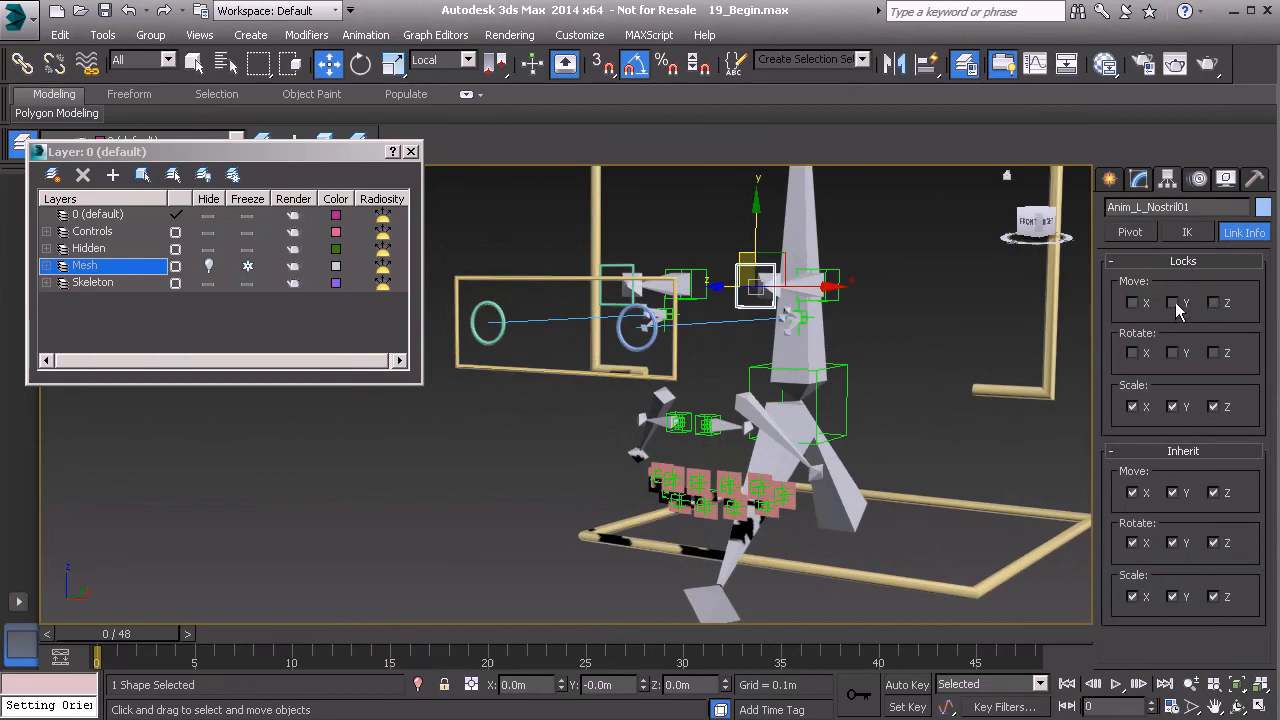
pyautogui.click(1132, 406)
pyautogui.click(1172, 406)
pyautogui.click(1213, 406)
# - Align Anim_L_Nostril01 to the point helper at the left nostril bone
pyautogui.keyDown('alt'); pyautogui.moveTo(752, 404); pyautogui.dragTo(735, 410, button='middle'); pyautogui.keyUp('alt')
pyautogui.scroll(5, 735, 410)
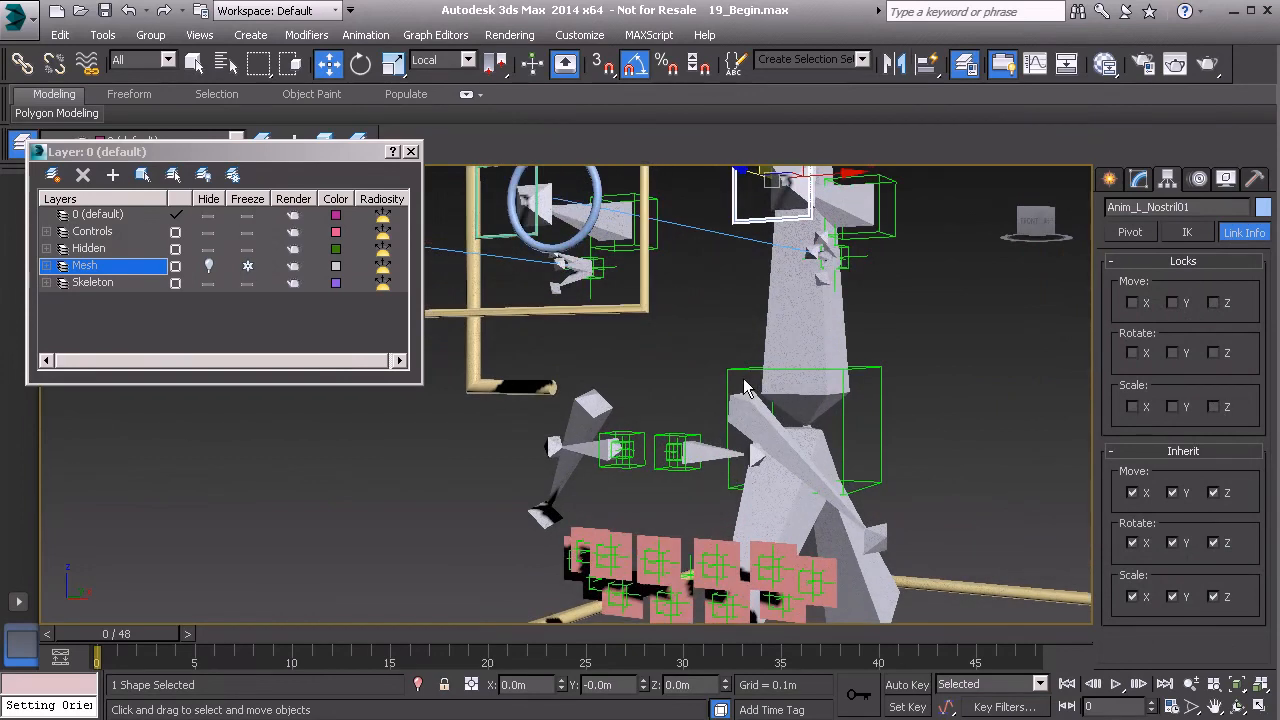
pyautogui.hotkey('alt', 'a')
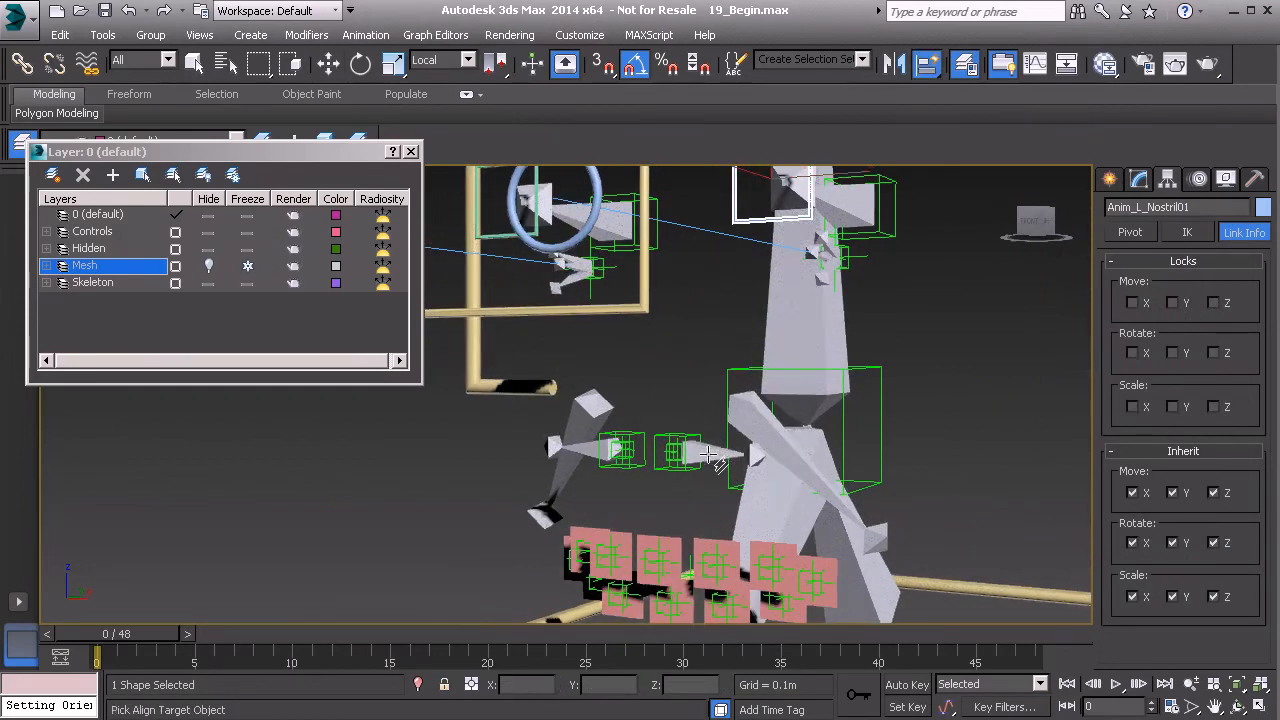
pyautogui.rightClick(708, 455)
pyautogui.click(680, 452)
pyautogui.keyDown('alt'); pyautogui.moveTo(680, 455); pyautogui.dragTo(700, 492, button='middle'); pyautogui.keyUp('alt')
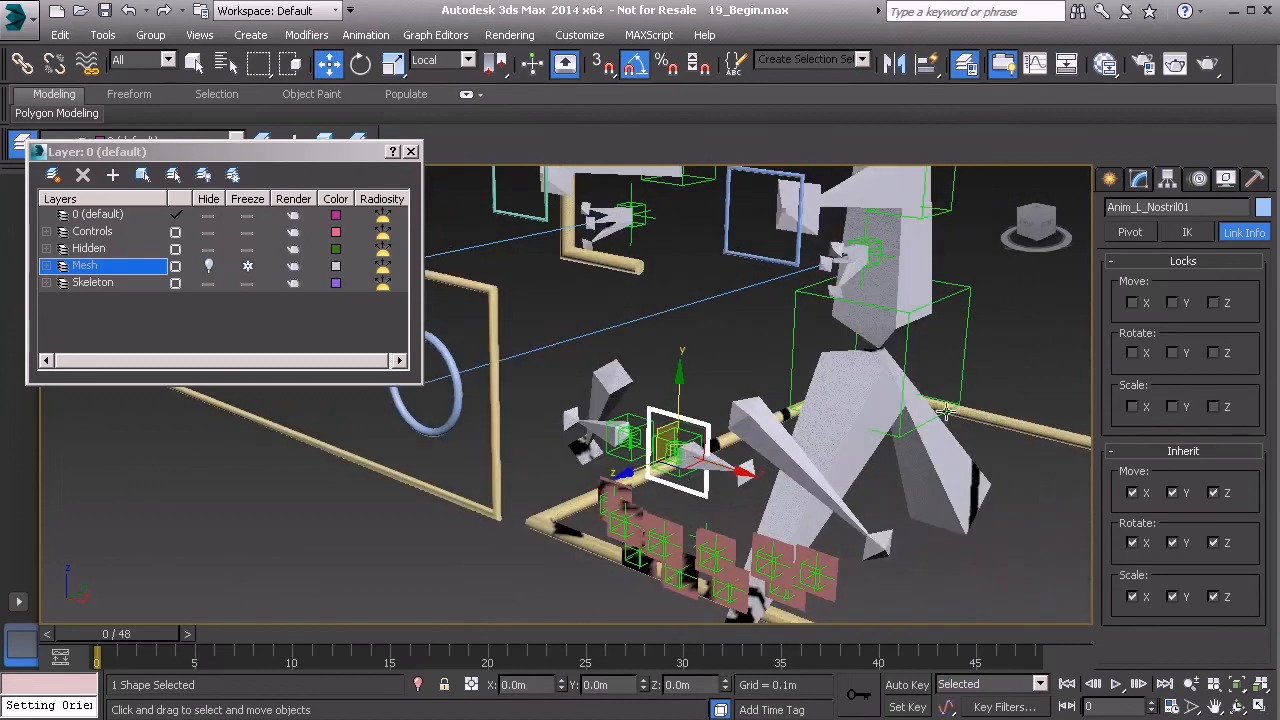
# - With the Mesh layer shown, move all vertices of the Anim_L_Nostril01 line in front of and beside the left nostril
pyautogui.click(1139, 179)
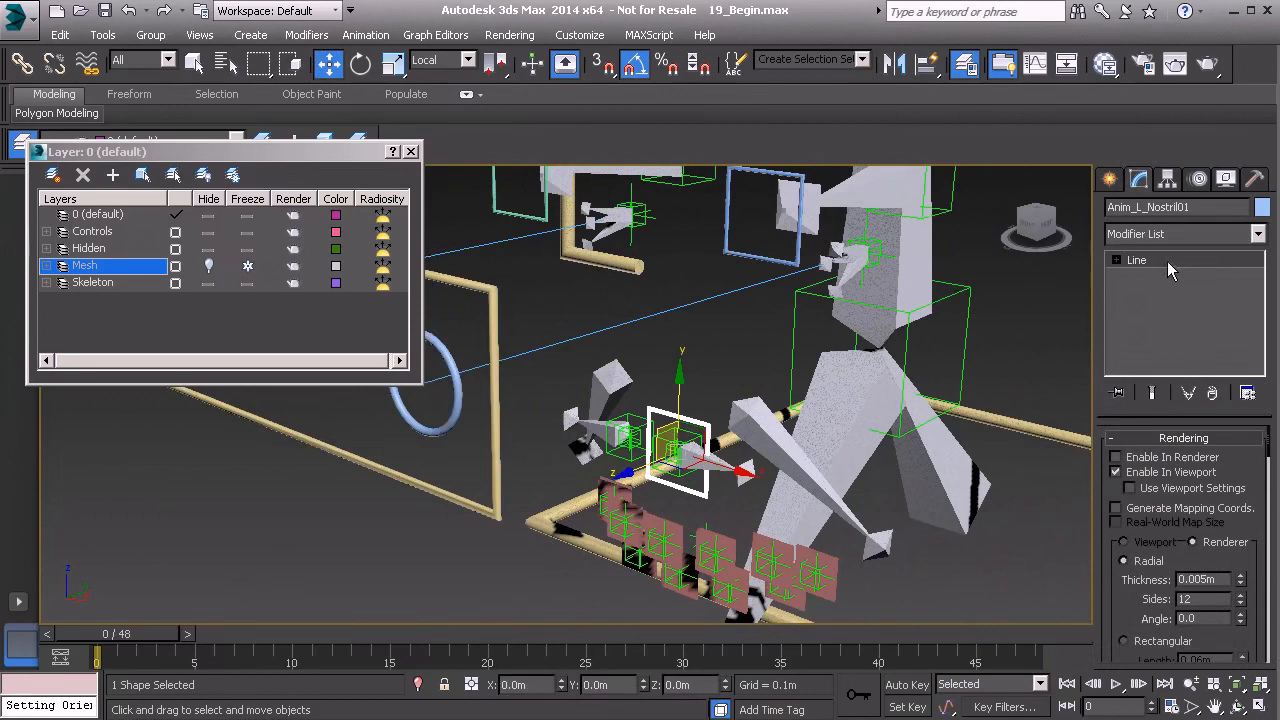
pyautogui.click(1168, 262)
pyautogui.moveTo(580, 366); pyautogui.dragTo(758, 528)
pyautogui.keyDown('alt'); pyautogui.moveTo(758, 528); pyautogui.dragTo(688, 422, button='middle'); pyautogui.keyUp('alt')
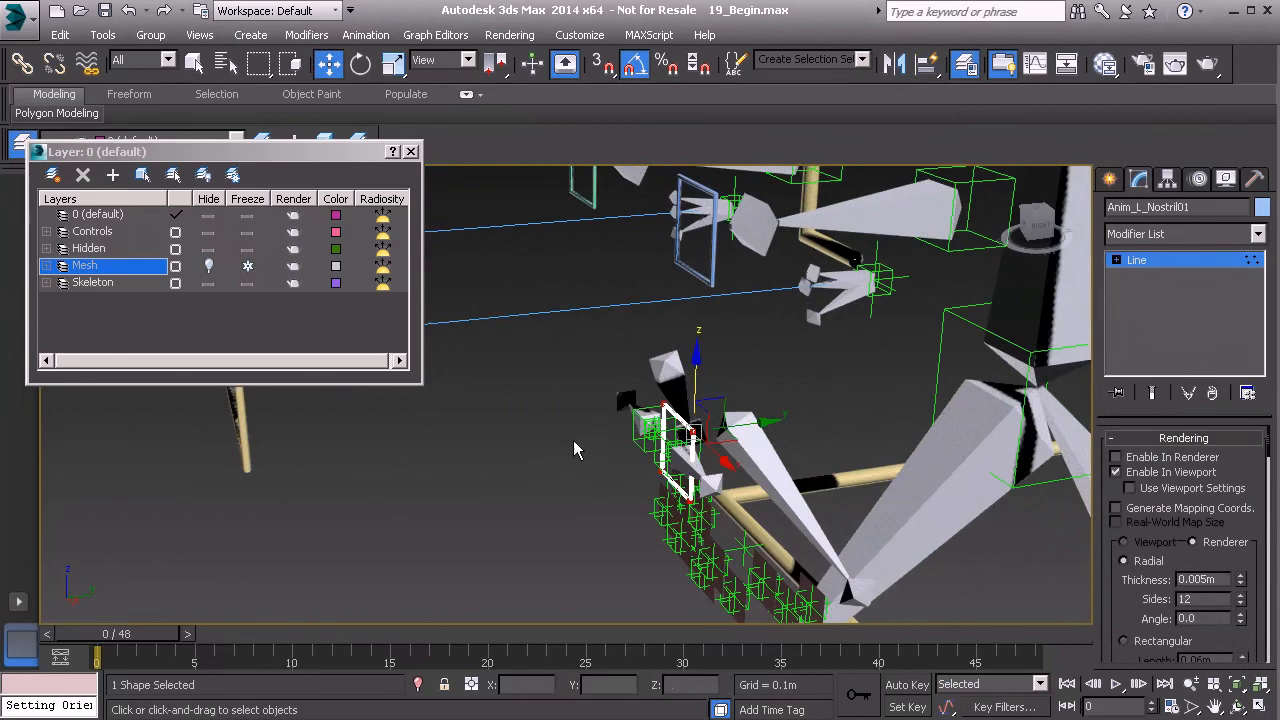
pyautogui.click(208, 266)
pyautogui.scroll(3, 647, 384)
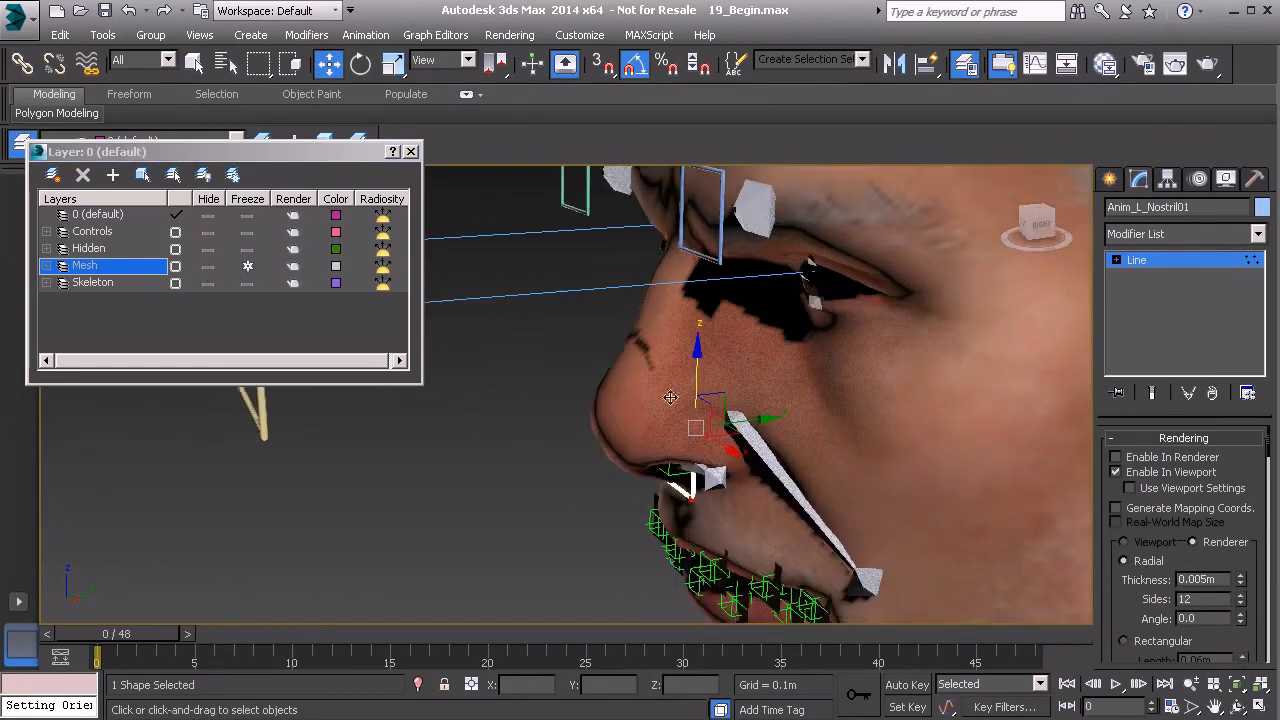
pyautogui.moveTo(762, 427); pyautogui.dragTo(641, 447)
pyautogui.keyDown('alt'); pyautogui.moveTo(641, 447); pyautogui.dragTo(755, 398, button='middle'); pyautogui.keyUp('alt')
pyautogui.moveTo(705, 421); pyautogui.dragTo(769, 436)
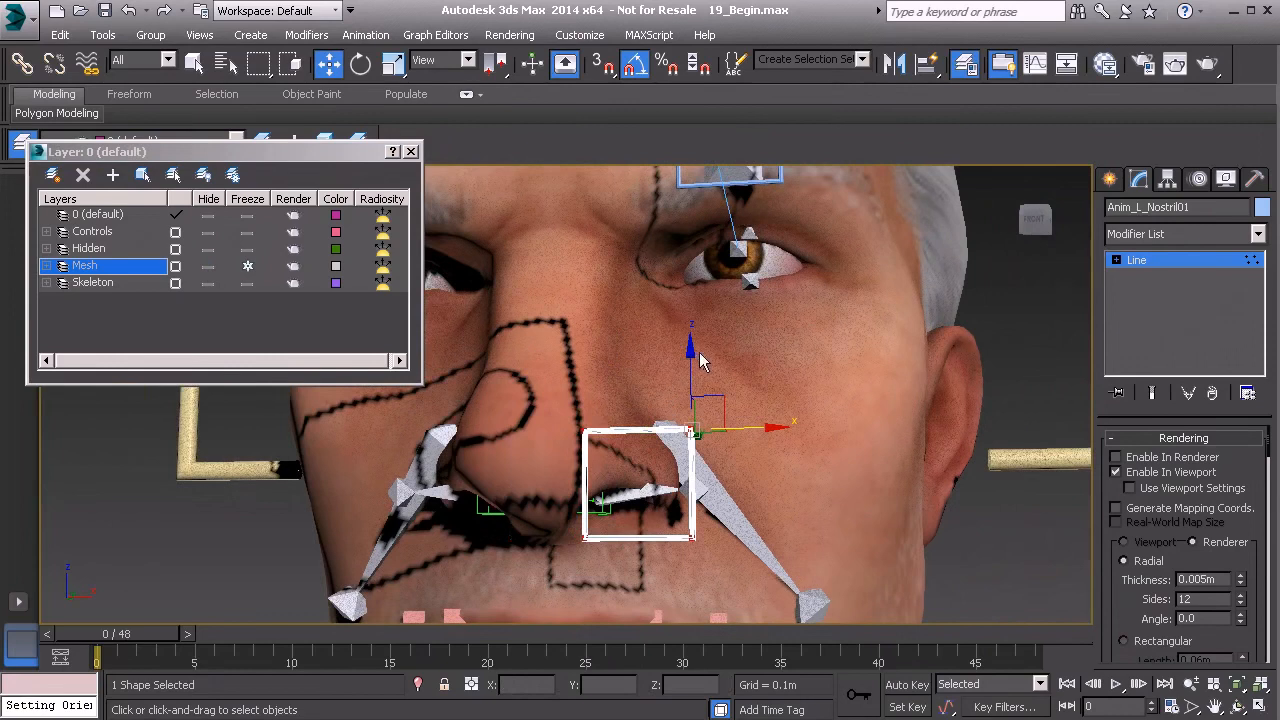
pyautogui.moveTo(690, 435); pyautogui.dragTo(690, 410)
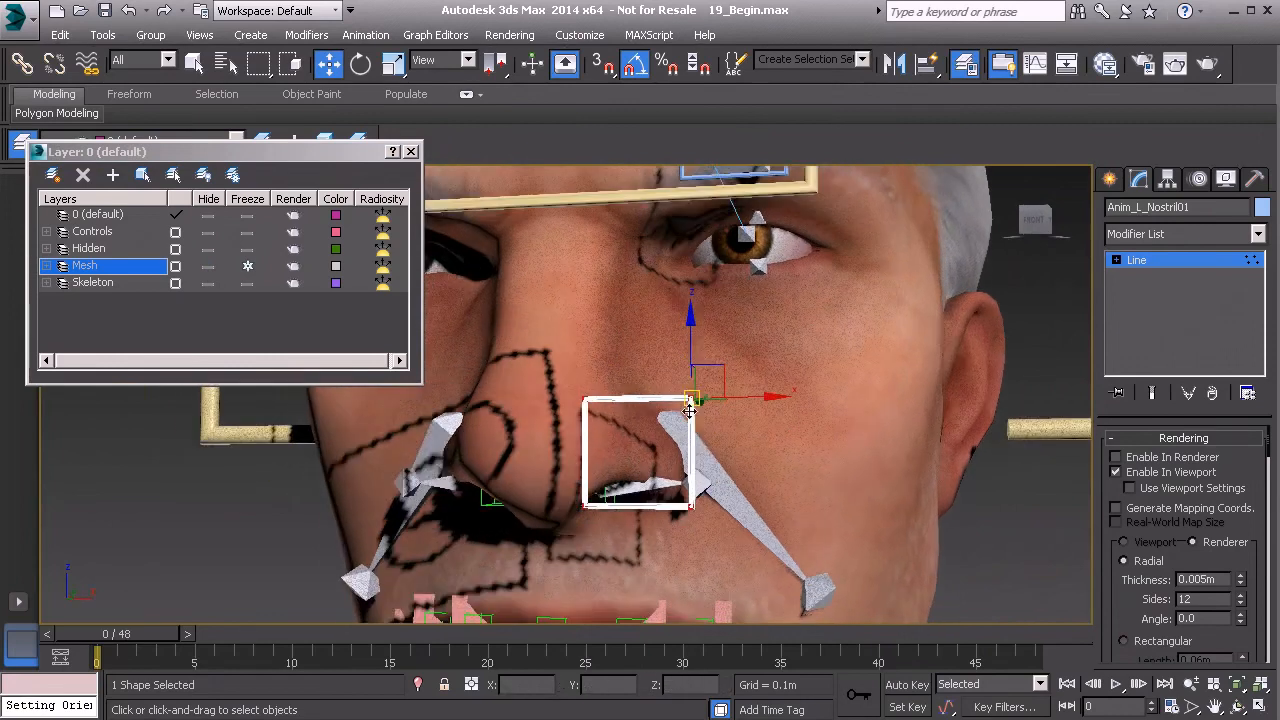
# - Scale the selected vertices down to a smaller square around the nostril side and leave vertex editing
pyautogui.press('r')
pyautogui.moveTo(642, 462); pyautogui.dragTo(612, 528)
pyautogui.keyDown('alt'); pyautogui.moveTo(612, 528); pyautogui.dragTo(668, 503, button='middle'); pyautogui.keyUp('alt')
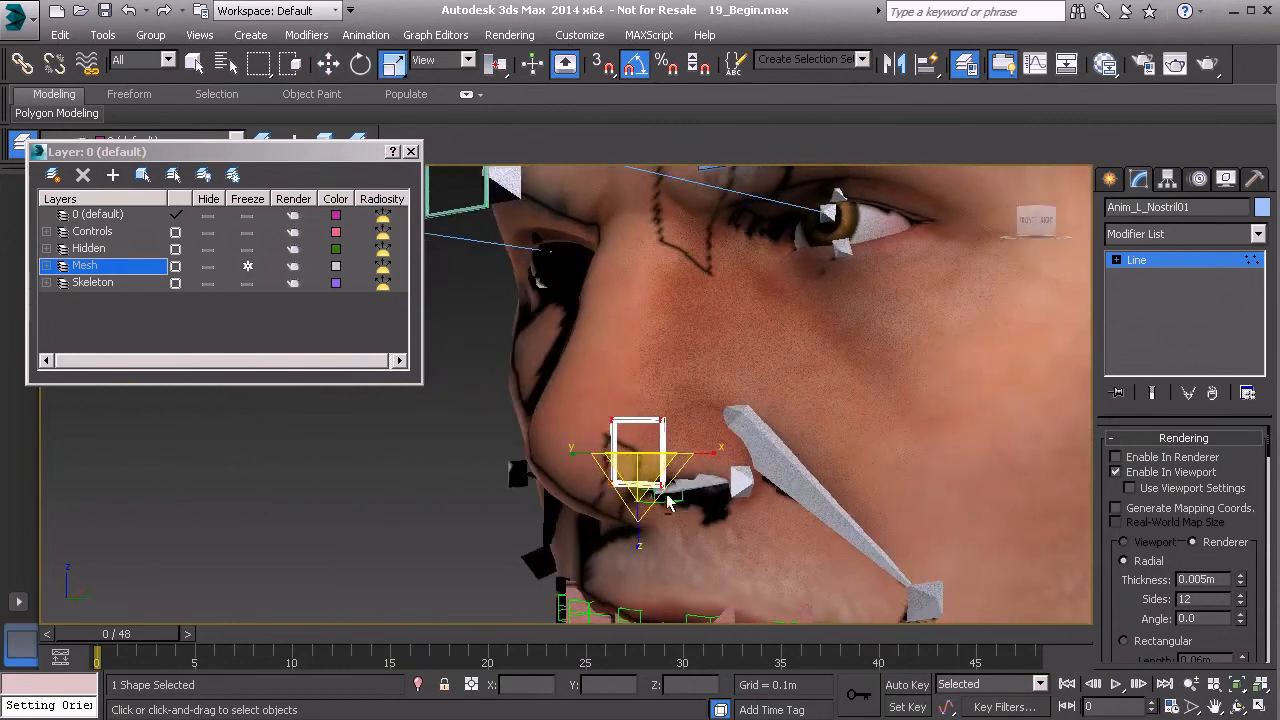
pyautogui.click(1162, 261)
# - Mirror Anim_L_Nostril01 across the world X axis as a copy
pyautogui.moveTo(701, 442)
pyautogui.keyDown('alt'); pyautogui.mouseDown(button='middle')
pyautogui.moveTo(583, 444)
pyautogui.moveTo(757, 432)
pyautogui.moveTo(667, 430)
pyautogui.moveTo(718, 426)
pyautogui.mouseUp(button='middle'); pyautogui.keyUp('alt')
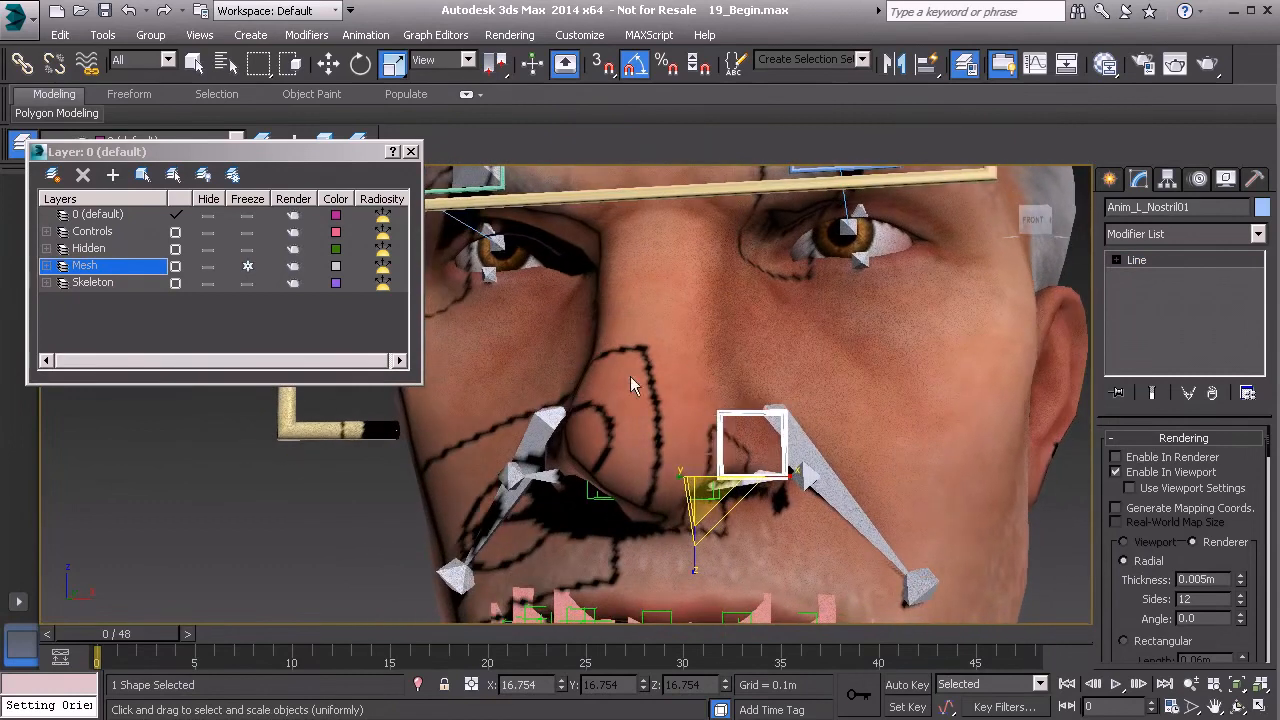
pyautogui.keyDown('alt'); pyautogui.moveTo(634, 414); pyautogui.dragTo(629, 421, button='middle'); pyautogui.keyUp('alt')
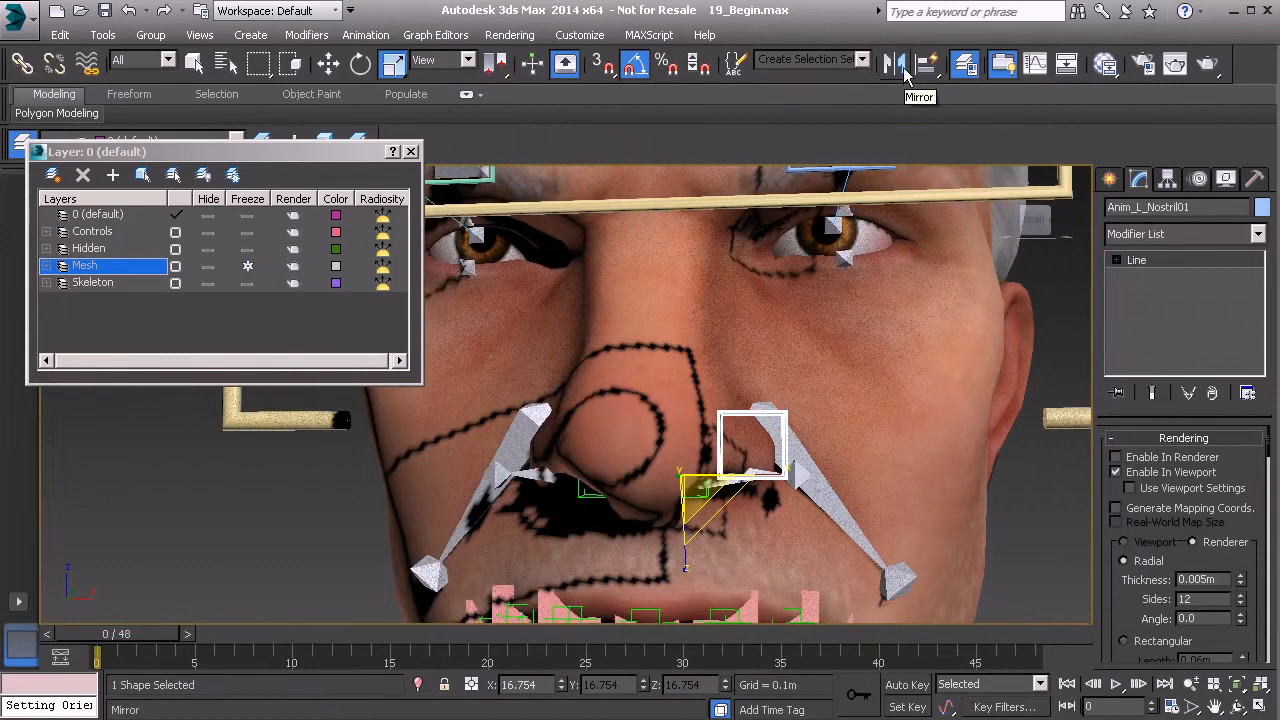
pyautogui.keyDown('alt'); pyautogui.moveTo(741, 458); pyautogui.dragTo(750, 452, button='middle'); pyautogui.keyUp('alt')
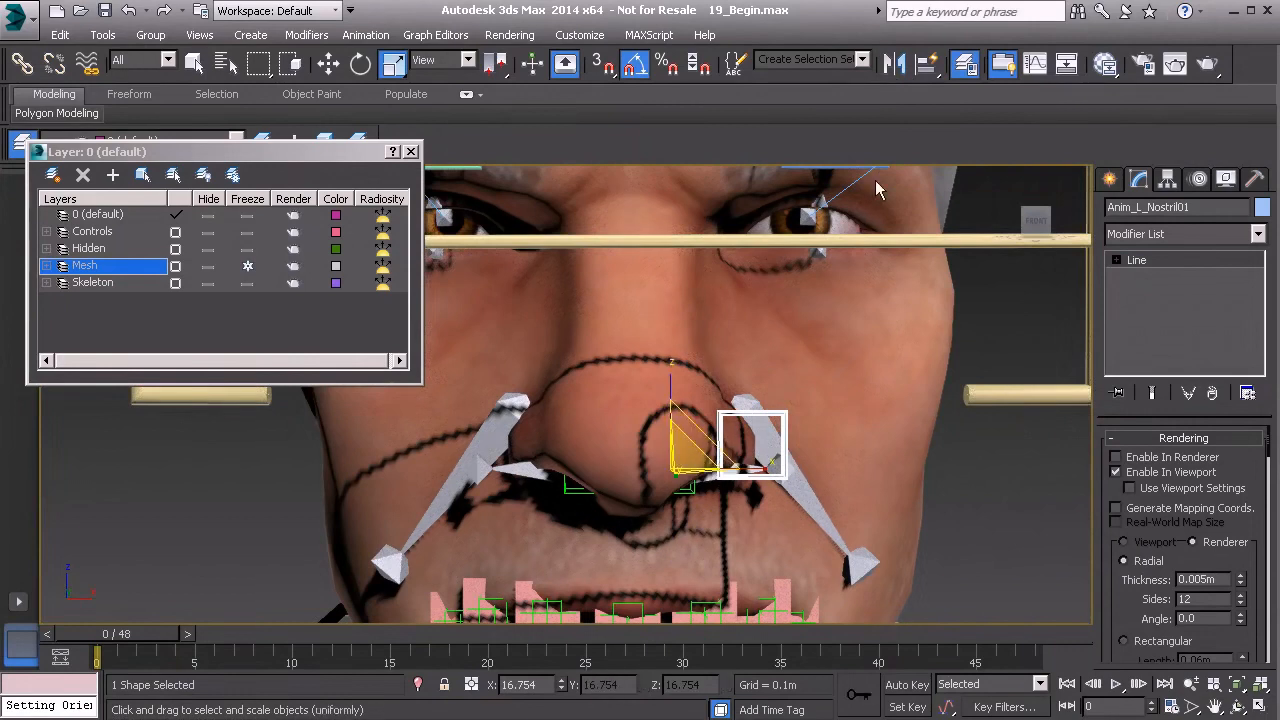
pyautogui.click(894, 65)
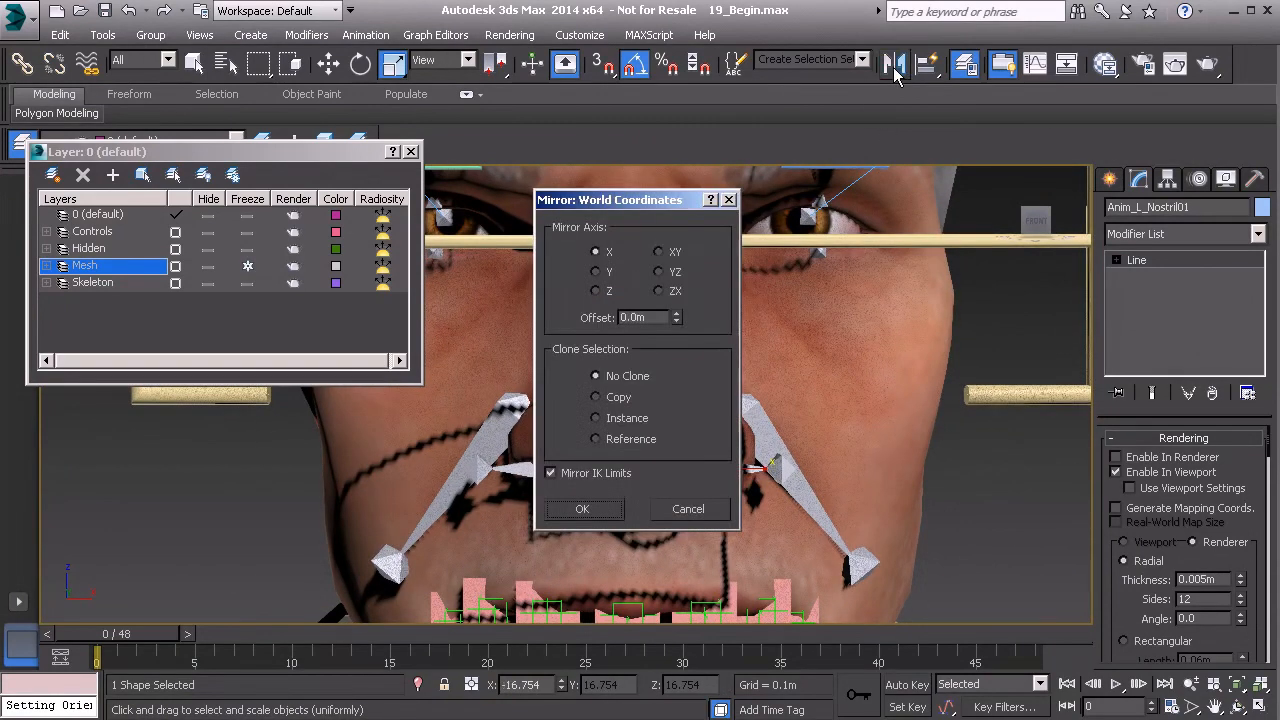
pyautogui.click(615, 400)
pyautogui.click(583, 508)
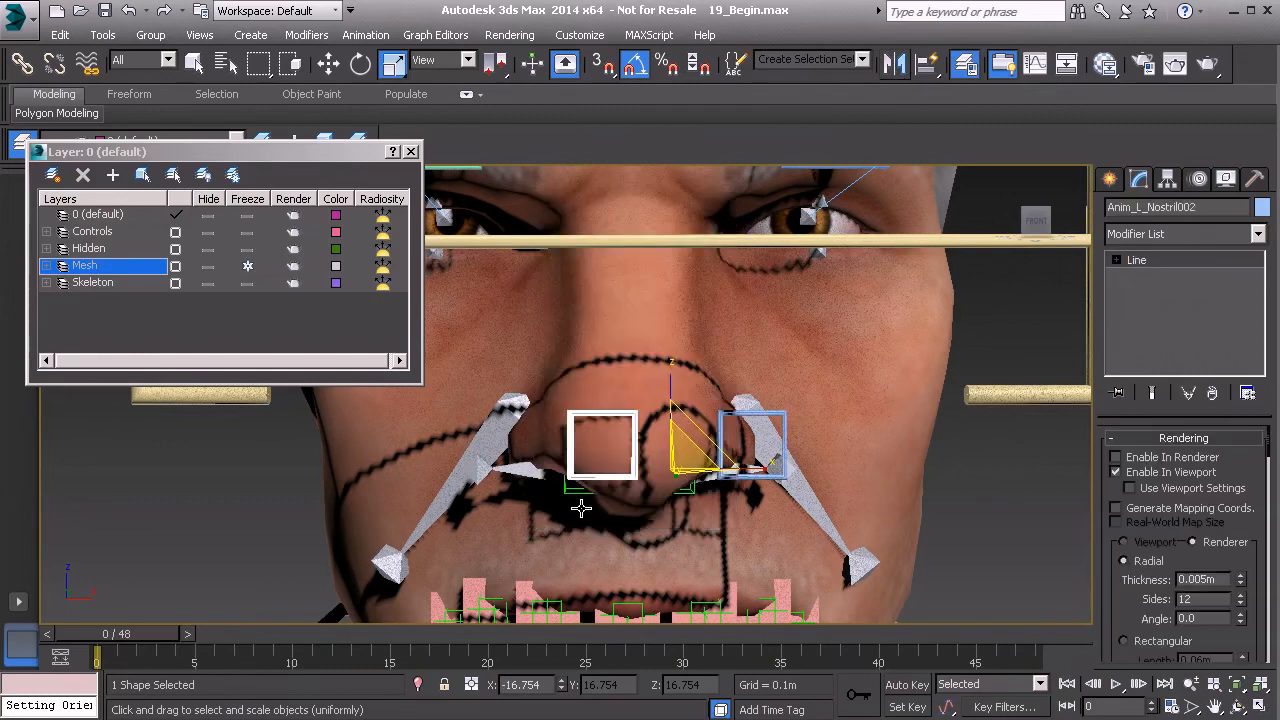
# - Align the mirrored control to the point helper at the right nostril bone and check both controls against the head mesh
pyautogui.click(210, 266)
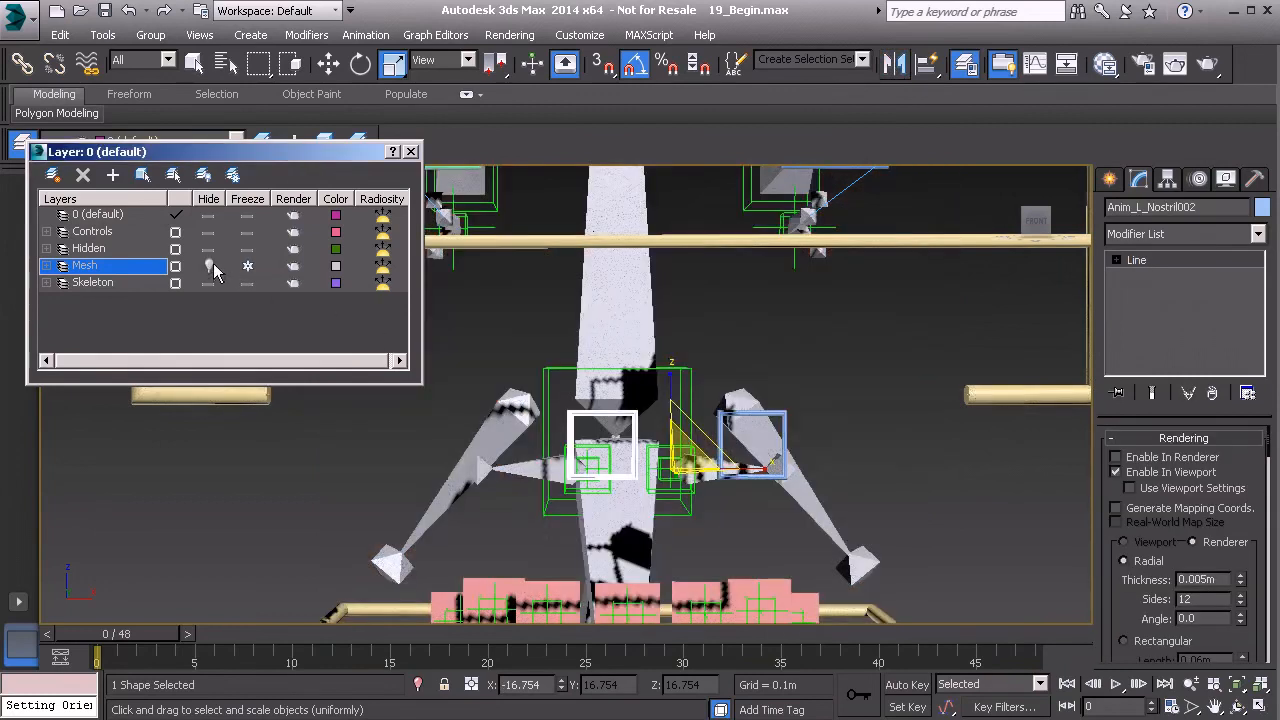
pyautogui.hotkey('alt', 'a')
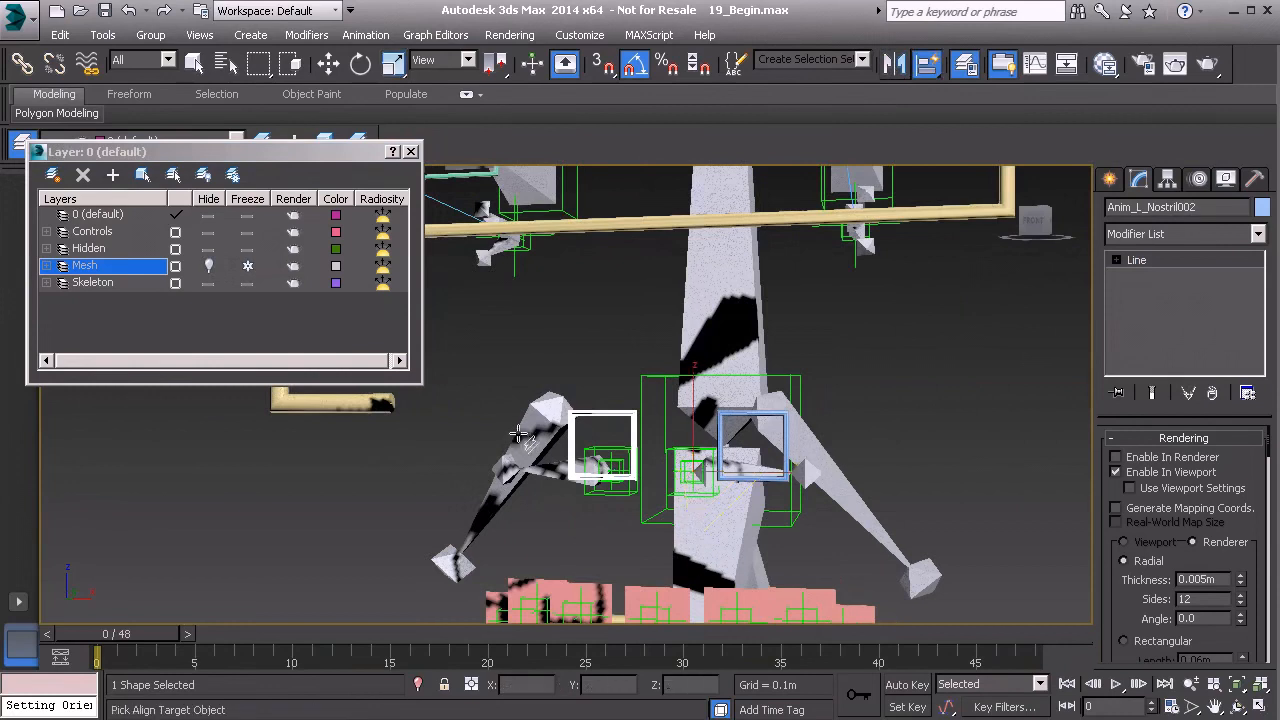
pyautogui.keyDown('alt'); pyautogui.moveTo(550, 466); pyautogui.dragTo(555, 470, button='middle'); pyautogui.keyUp('alt')
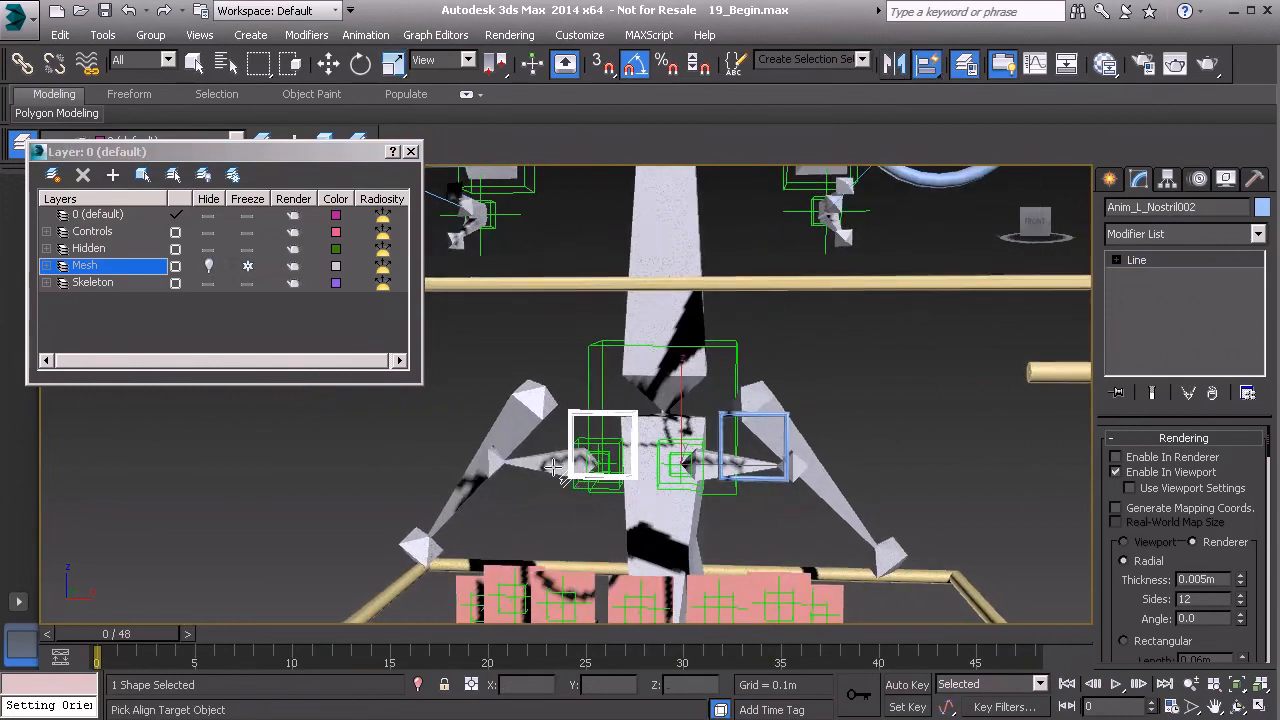
pyautogui.press('w')
pyautogui.keyDown('alt'); pyautogui.moveTo(724, 518); pyautogui.dragTo(715, 510, button='middle'); pyautogui.keyUp('alt')
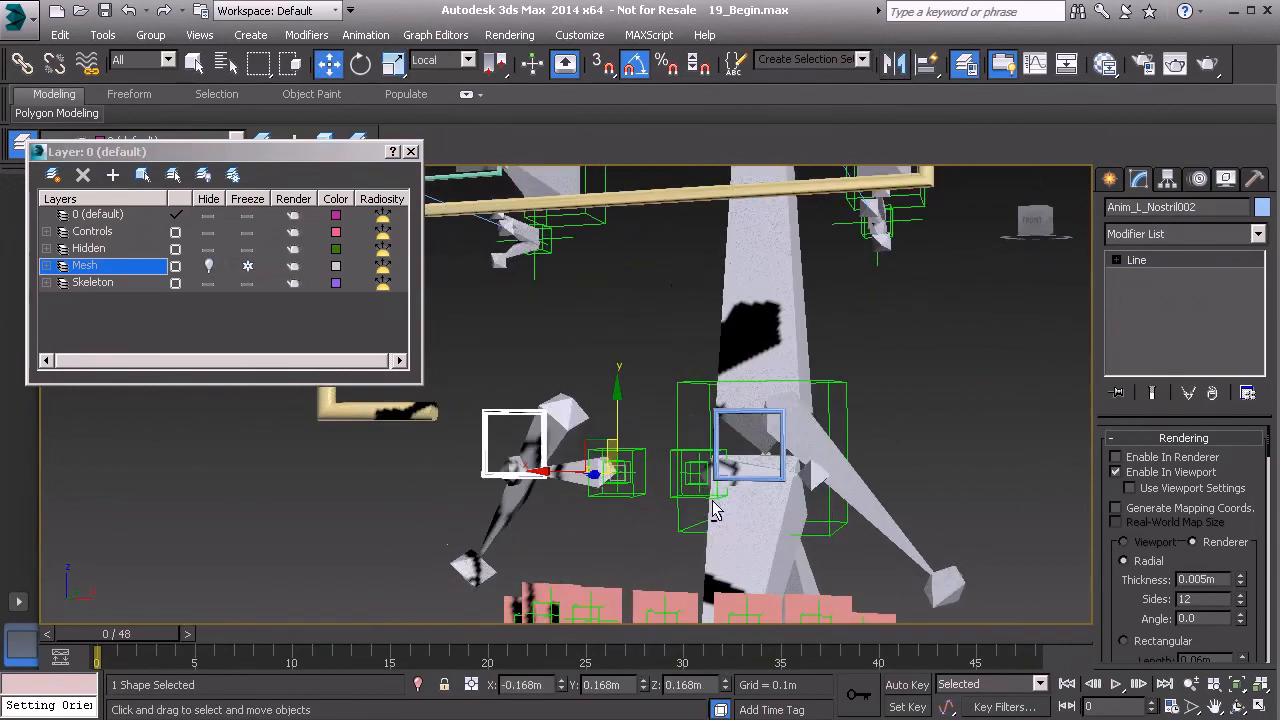
pyautogui.click(209, 266)
pyautogui.keyDown('alt'); pyautogui.moveTo(628, 450); pyautogui.dragTo(668, 452, button='middle'); pyautogui.keyUp('alt')
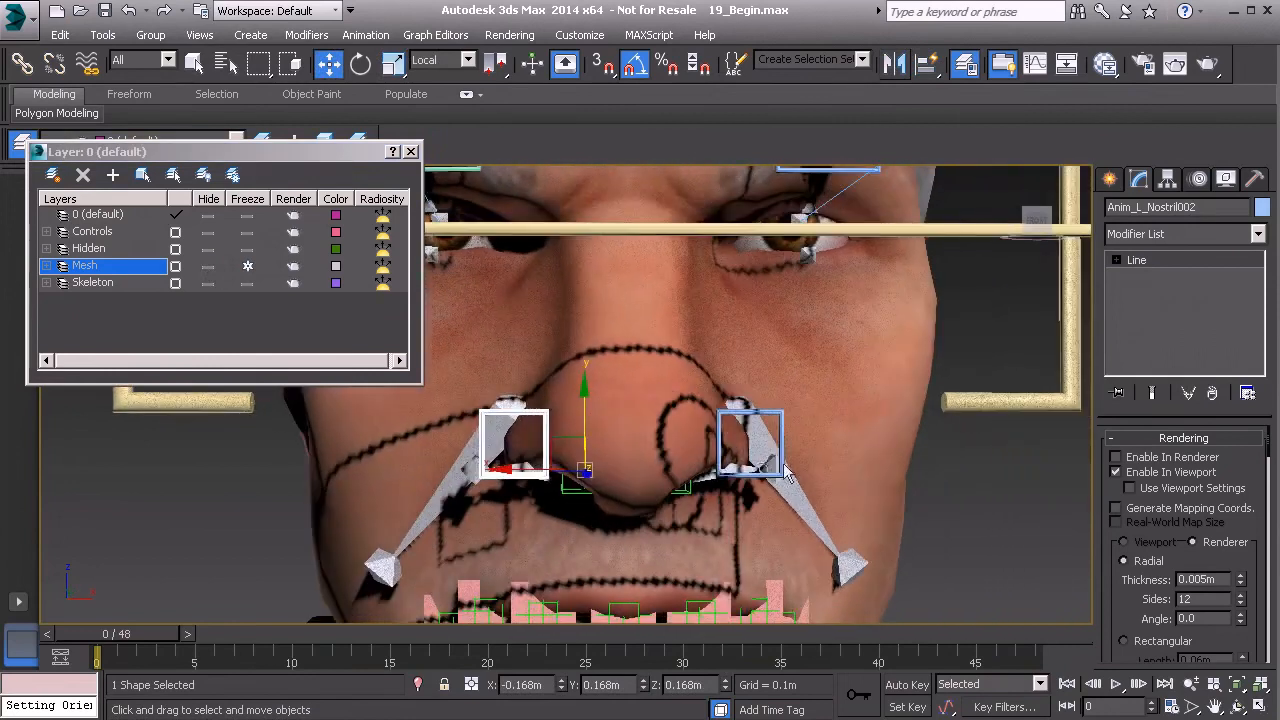
pyautogui.keyDown('alt'); pyautogui.moveTo(811, 461); pyautogui.dragTo(758, 454, button='middle'); pyautogui.keyUp('alt')
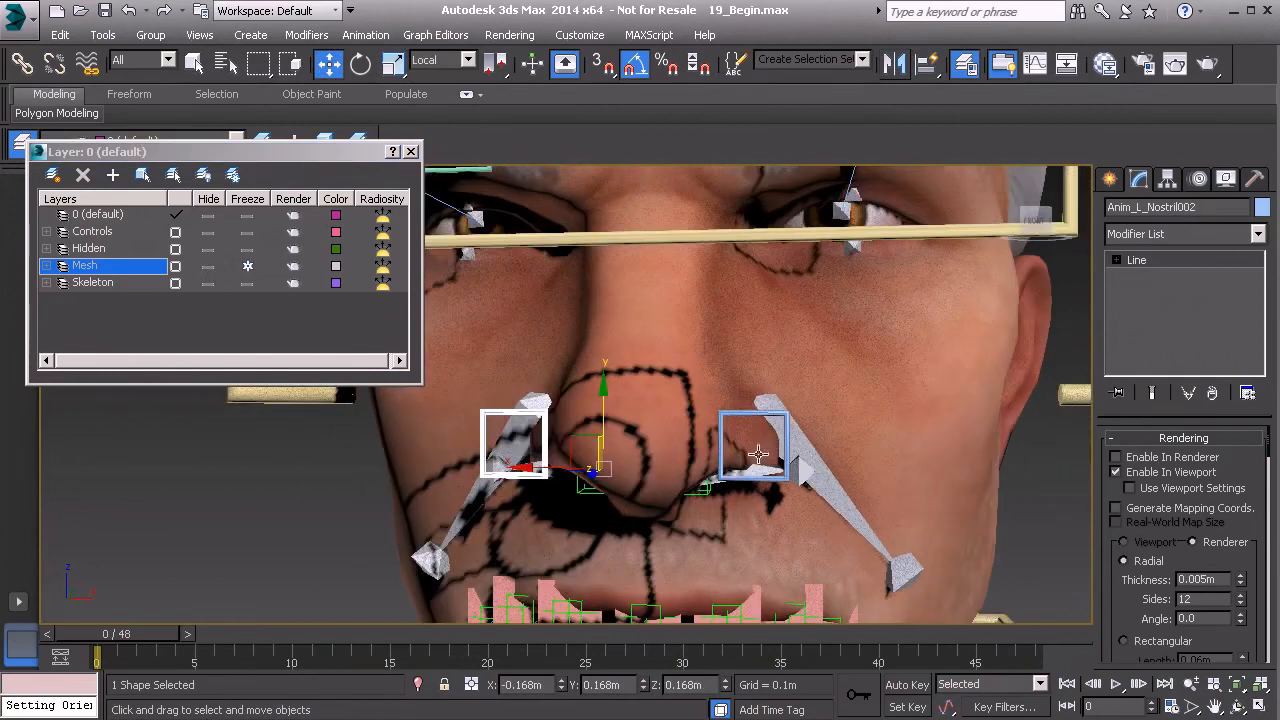
# - Hide the Mesh layer and link both nostril controls to the head control Anim_Head01
pyautogui.click(209, 266)
pyautogui.keyDown('alt'); pyautogui.moveTo(612, 442); pyautogui.dragTo(670, 425, button='middle'); pyautogui.keyUp('alt')
pyautogui.keyDown('ctrl'); pyautogui.click(712, 431); pyautogui.keyUp('ctrl')
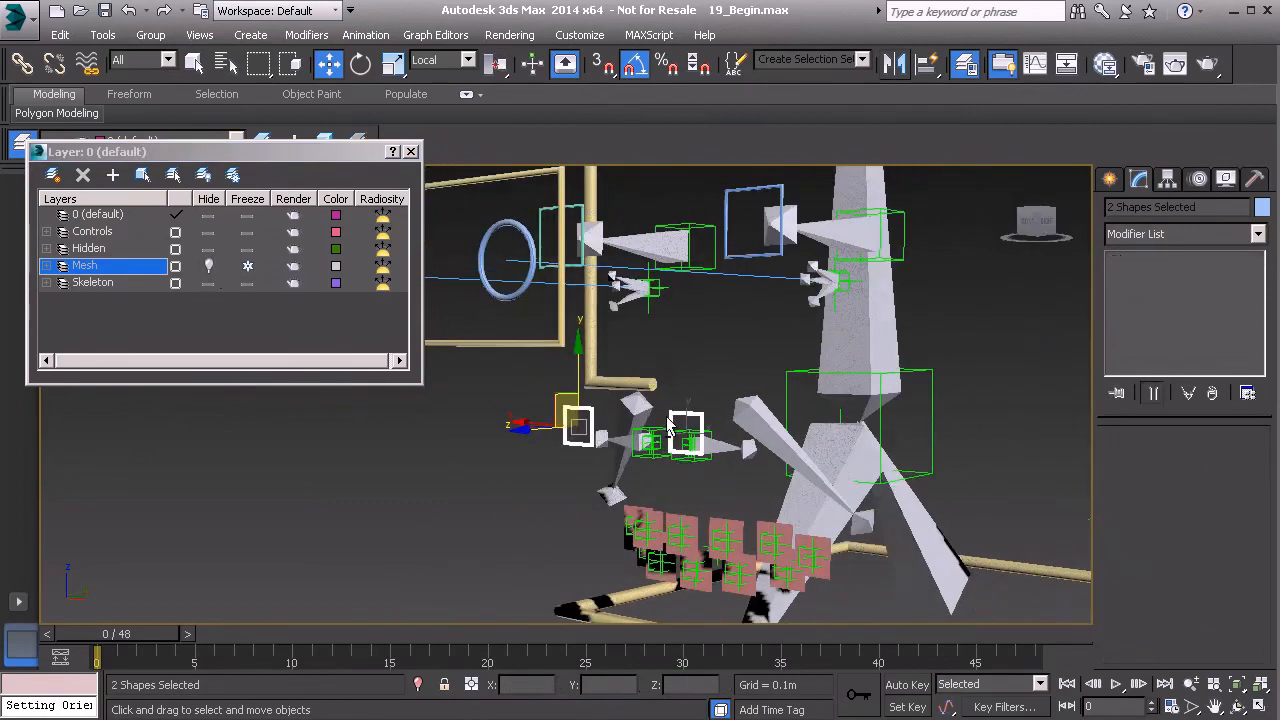
pyautogui.click(22, 63)
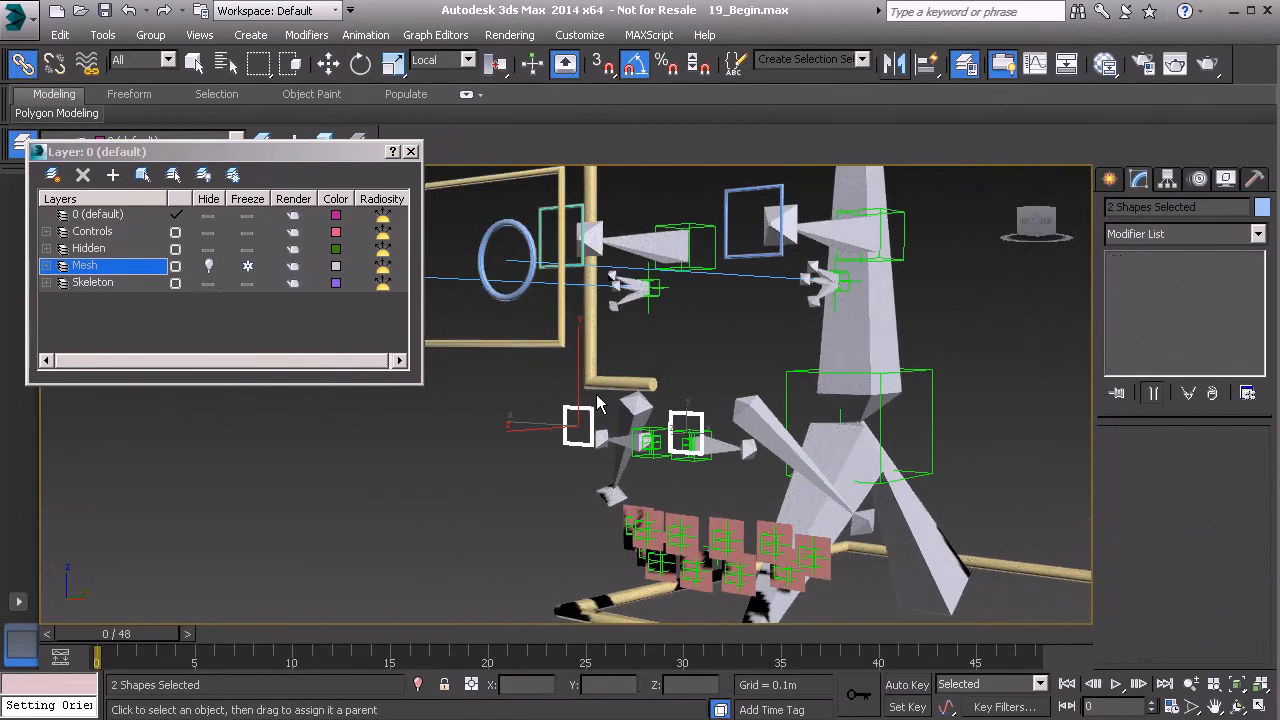
pyautogui.click(596, 386)
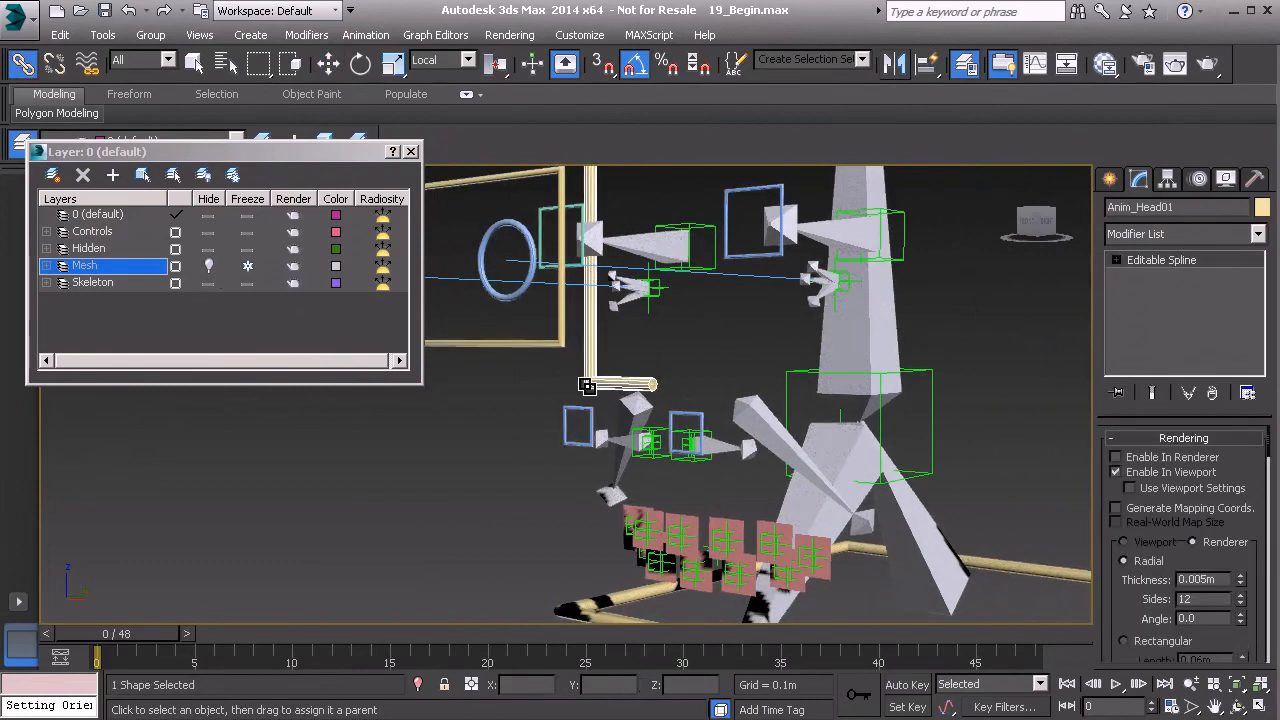
# - Apply Freeze Transform to both nostril controls
pyautogui.moveTo(762, 326); pyautogui.dragTo(750, 391, button='middle')
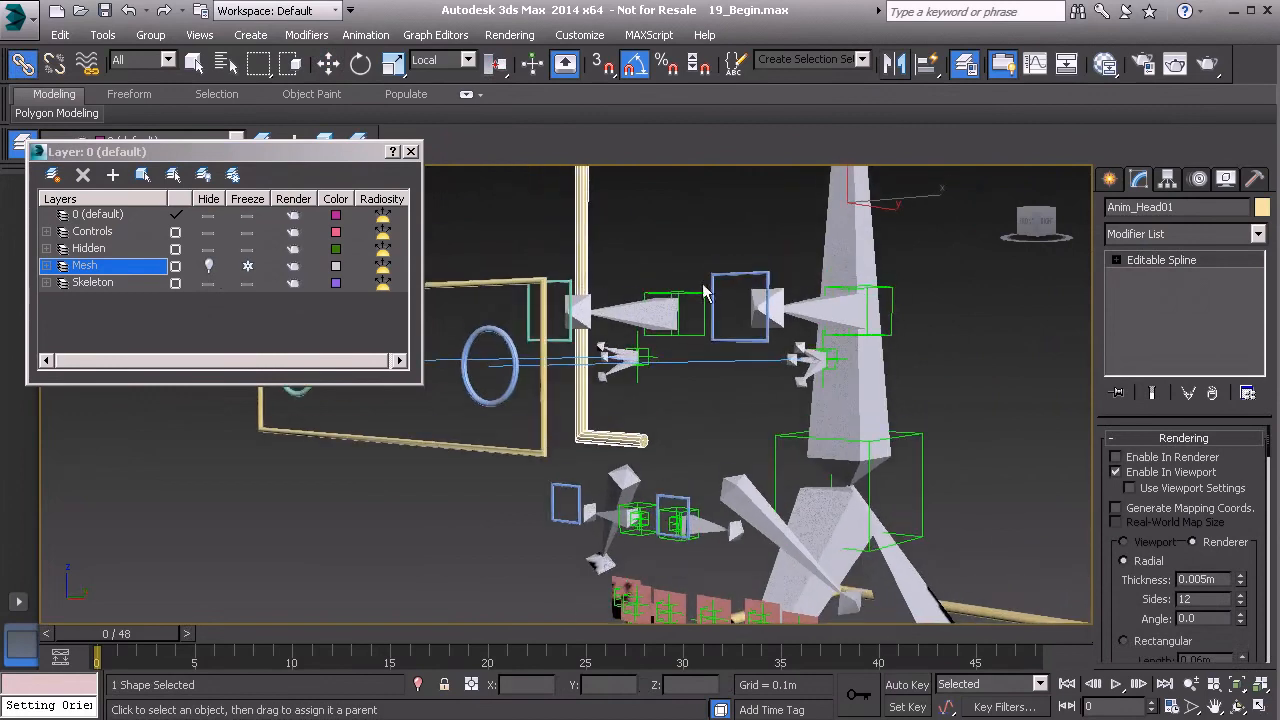
pyautogui.keyDown('alt'); pyautogui.moveTo(621, 483); pyautogui.dragTo(636, 487, button='middle'); pyautogui.keyUp('alt')
pyautogui.scroll(4, 631, 474)
pyautogui.click(591, 480)
pyautogui.keyDown('ctrl'); pyautogui.click(779, 455); pyautogui.keyUp('ctrl')
pyautogui.scroll(3, 700, 460)
pyautogui.rightClick(666, 384)
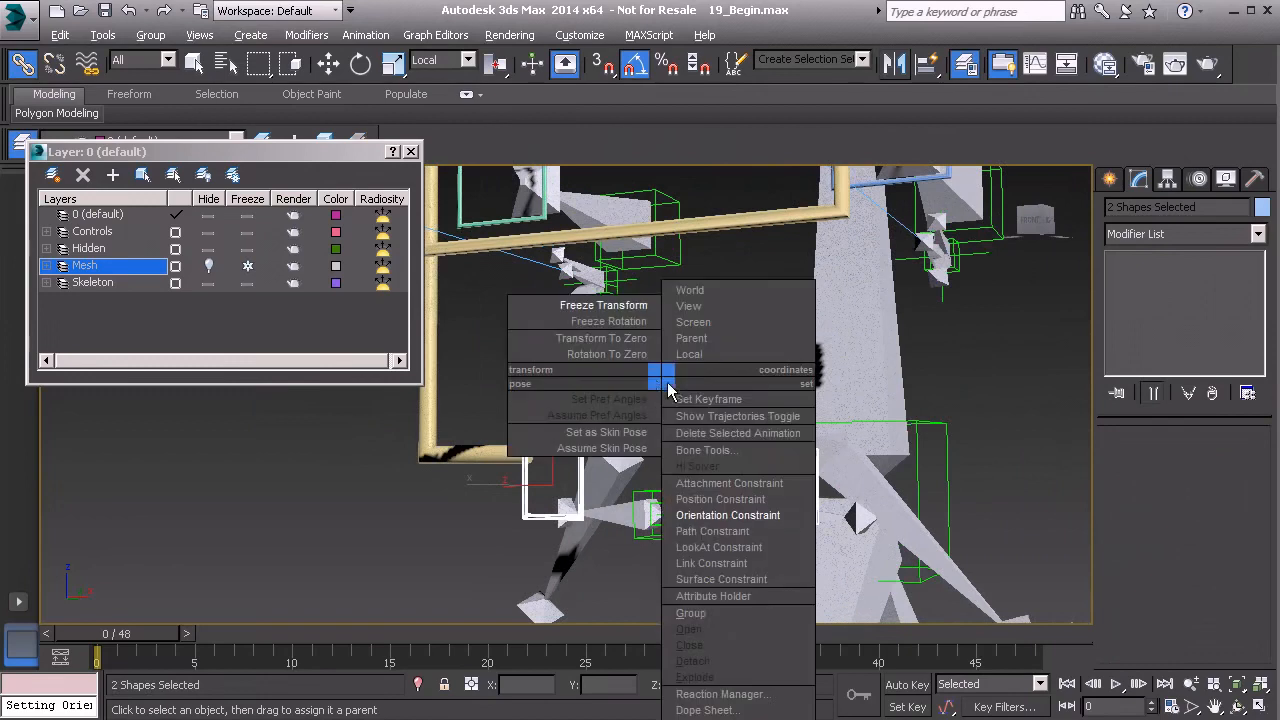
pyautogui.click(600, 306)
pyautogui.click(571, 542)
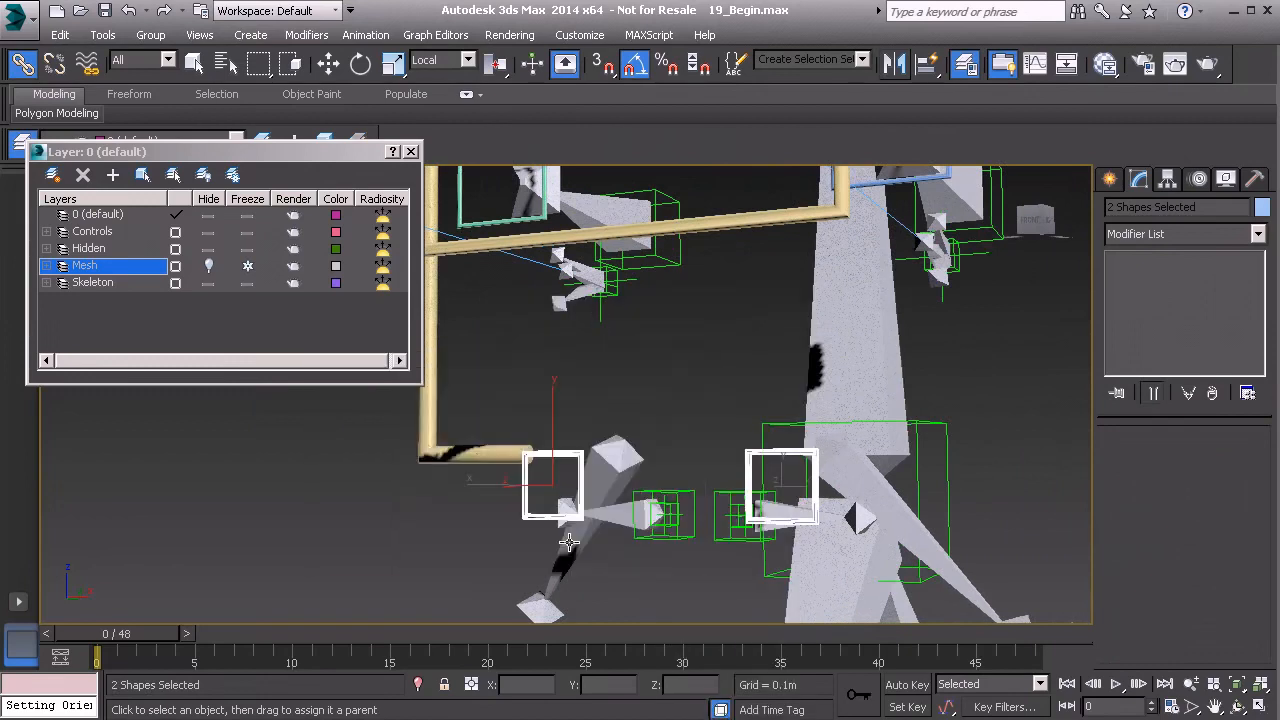
# - Link PtOri_R_Nostril01 to the right nostril control and PtOri_L_Nostril01 to the left nostril control
pyautogui.keyDown('alt'); pyautogui.moveTo(608, 381); pyautogui.dragTo(565, 388, button='middle'); pyautogui.keyUp('alt')
pyautogui.moveTo(640, 470)
pyautogui.keyDown('alt'); pyautogui.mouseDown(button='middle')
pyautogui.moveTo(665, 469)
pyautogui.moveTo(640, 467)
pyautogui.mouseUp(button='middle'); pyautogui.keyUp('alt')
pyautogui.click(597, 435)
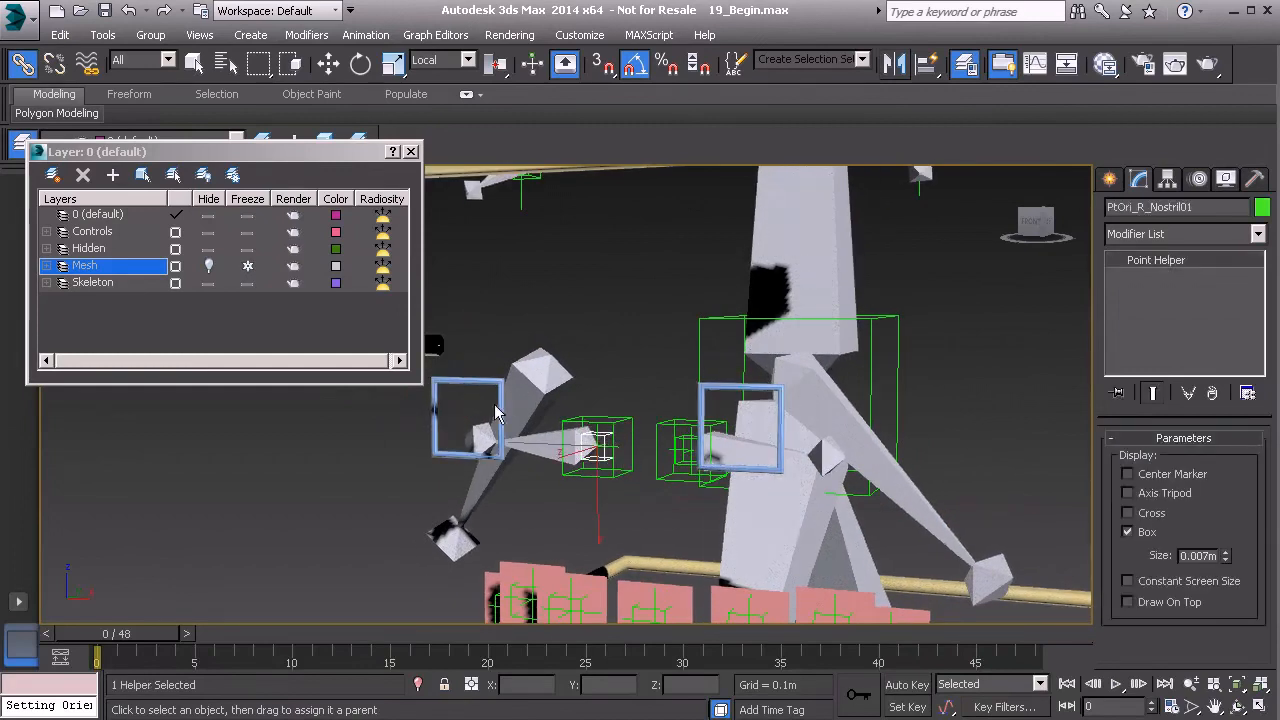
pyautogui.keyDown('alt'); pyautogui.moveTo(572, 443); pyautogui.dragTo(601, 438, button='middle'); pyautogui.keyUp('alt')
pyautogui.click(597, 438)
pyautogui.click(603, 438)
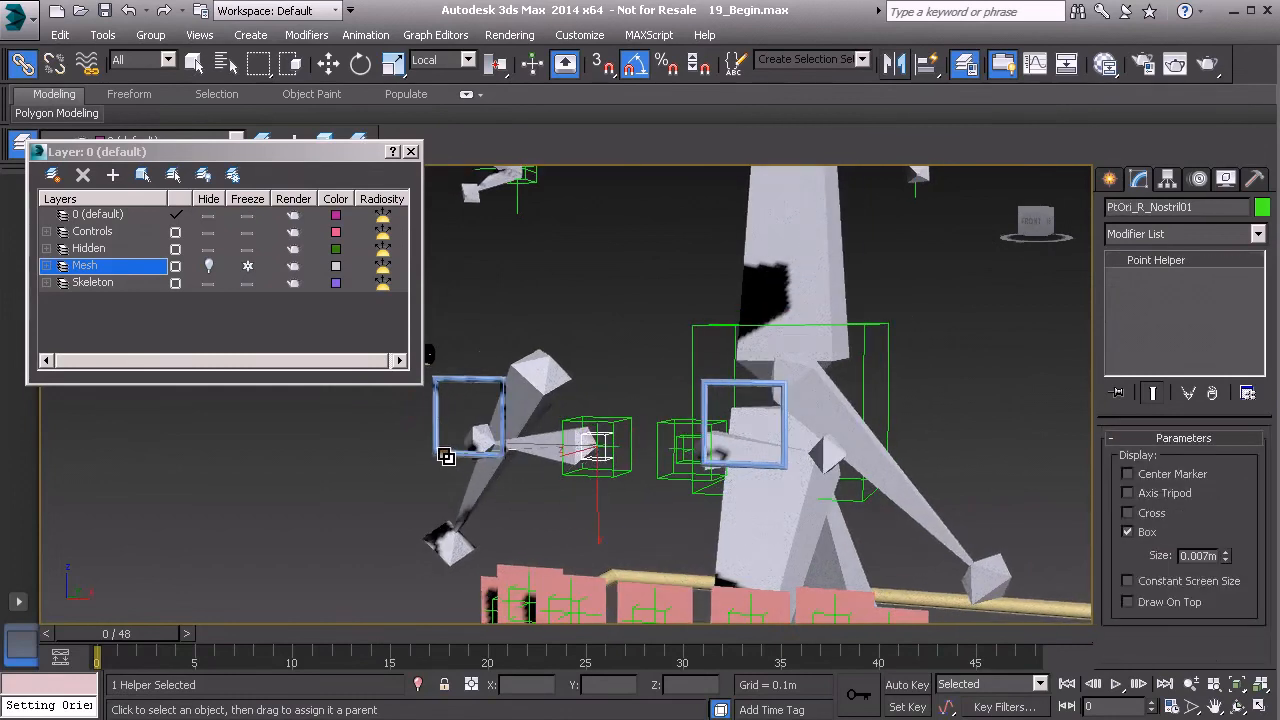
pyautogui.keyDown('alt'); pyautogui.moveTo(713, 490); pyautogui.dragTo(732, 489, button='middle'); pyautogui.keyUp('alt')
pyautogui.click(684, 460)
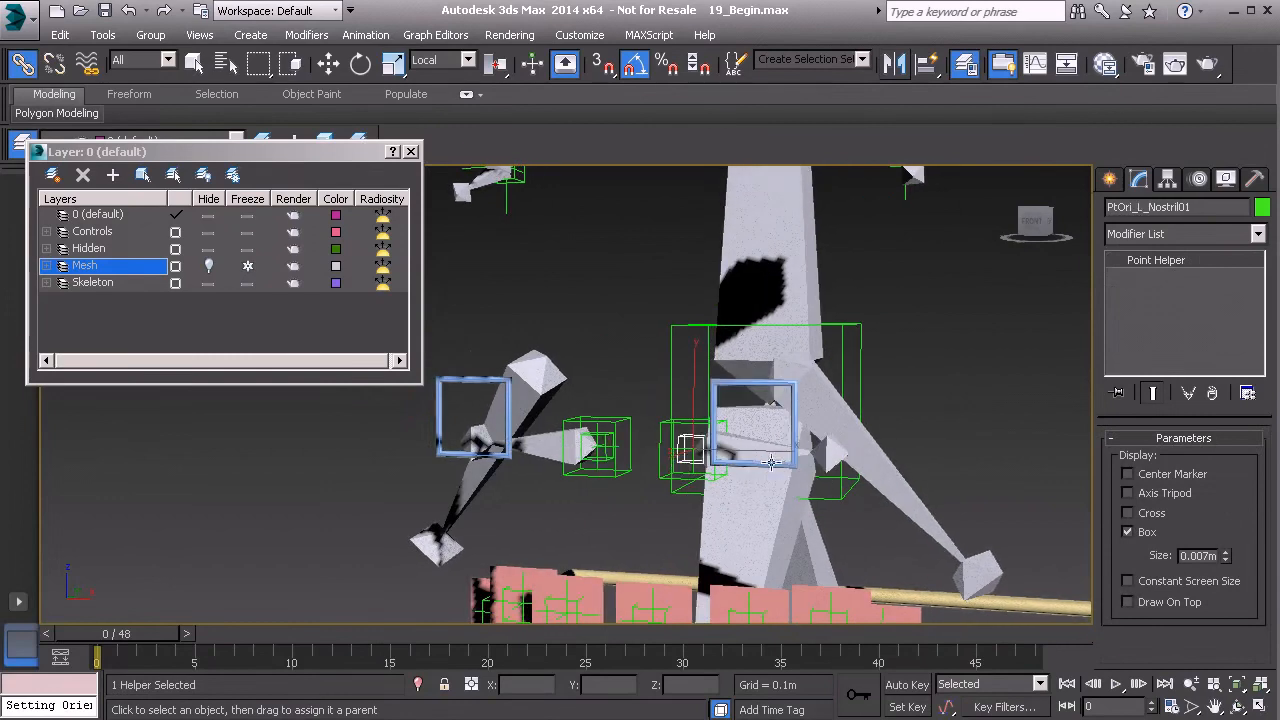
# - Try rotating the nostril controls to test the linked bones, cancelling the rotation
pyautogui.click(508, 403)
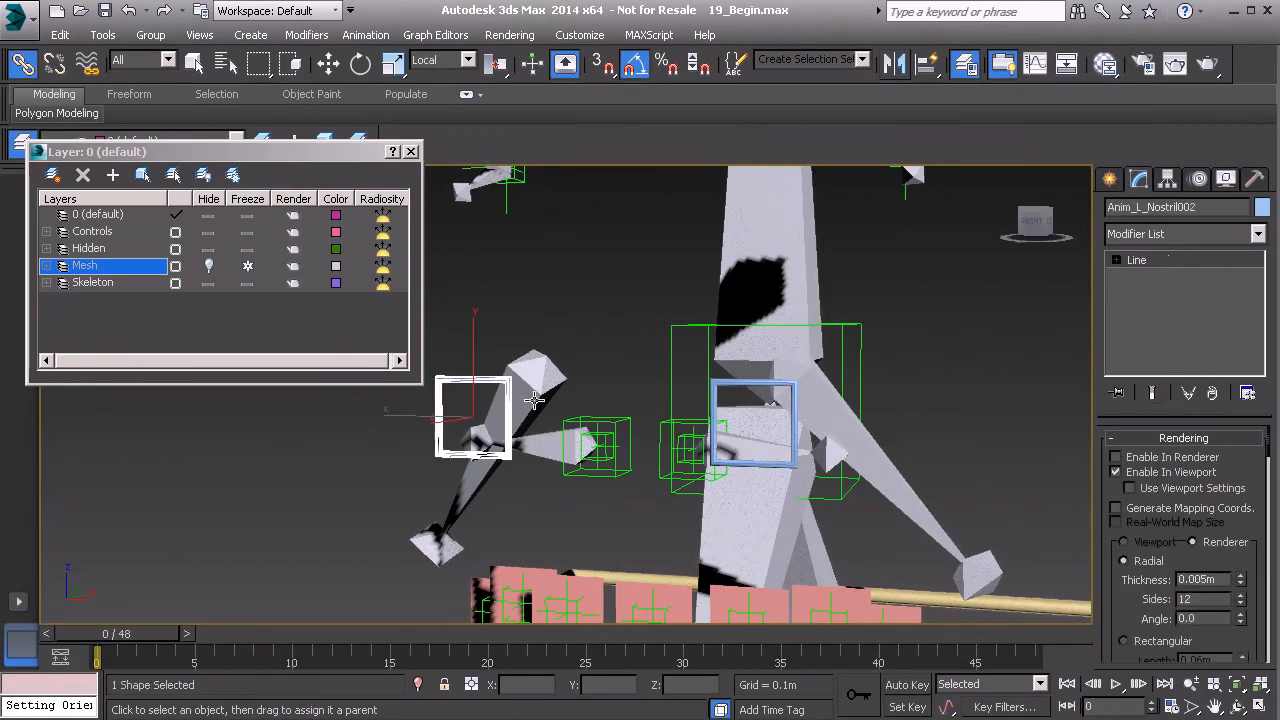
pyautogui.press('e')
pyautogui.moveTo(643, 390); pyautogui.dragTo(726, 381)
pyautogui.click(737, 386)
pyautogui.rightClick(726, 381)
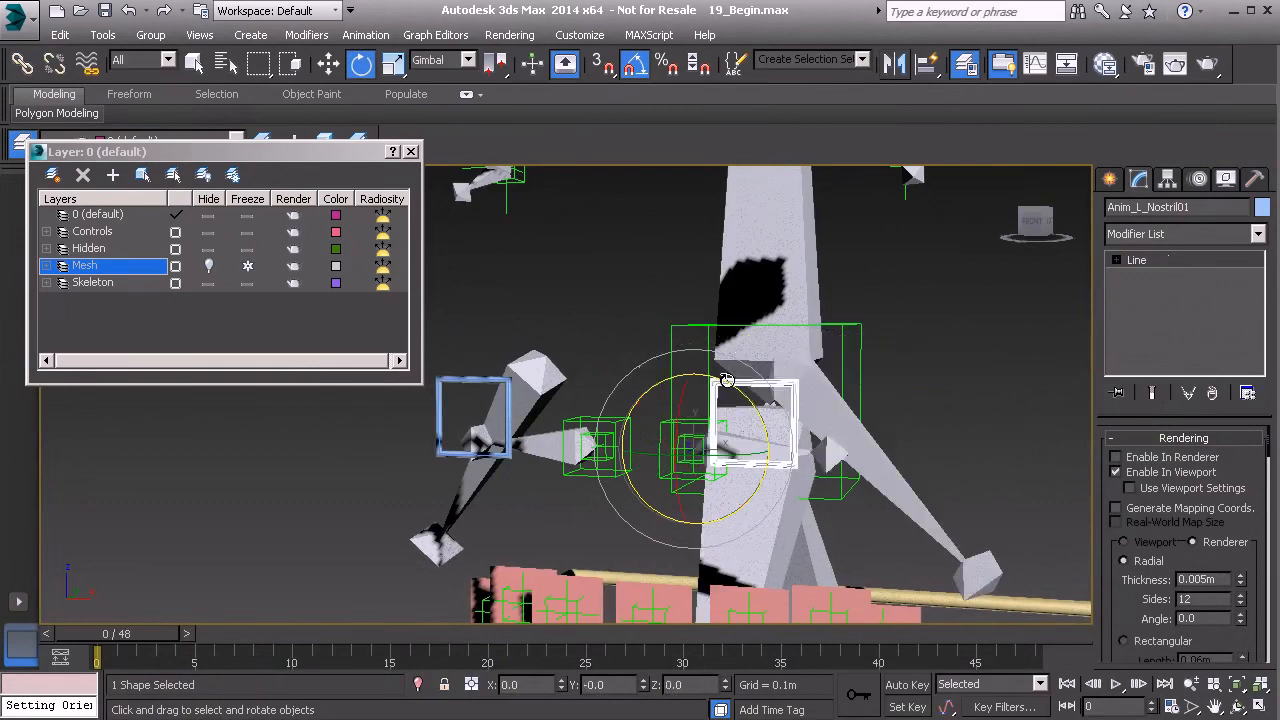
# - Rename the right nostril control Anim_R_Nostril01 and set its object color to light teal green
pyautogui.click(509, 408)
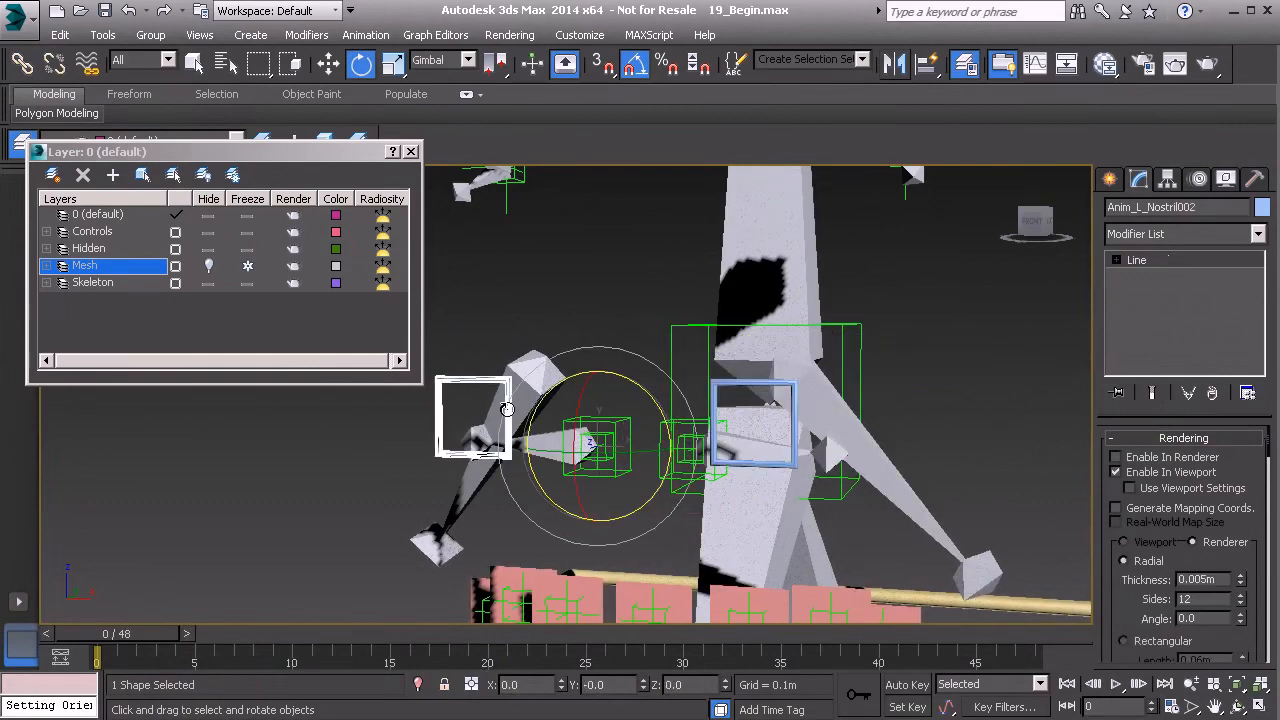
pyautogui.moveTo(1132, 207); pyautogui.dragTo(1140, 207)
pyautogui.write('R')
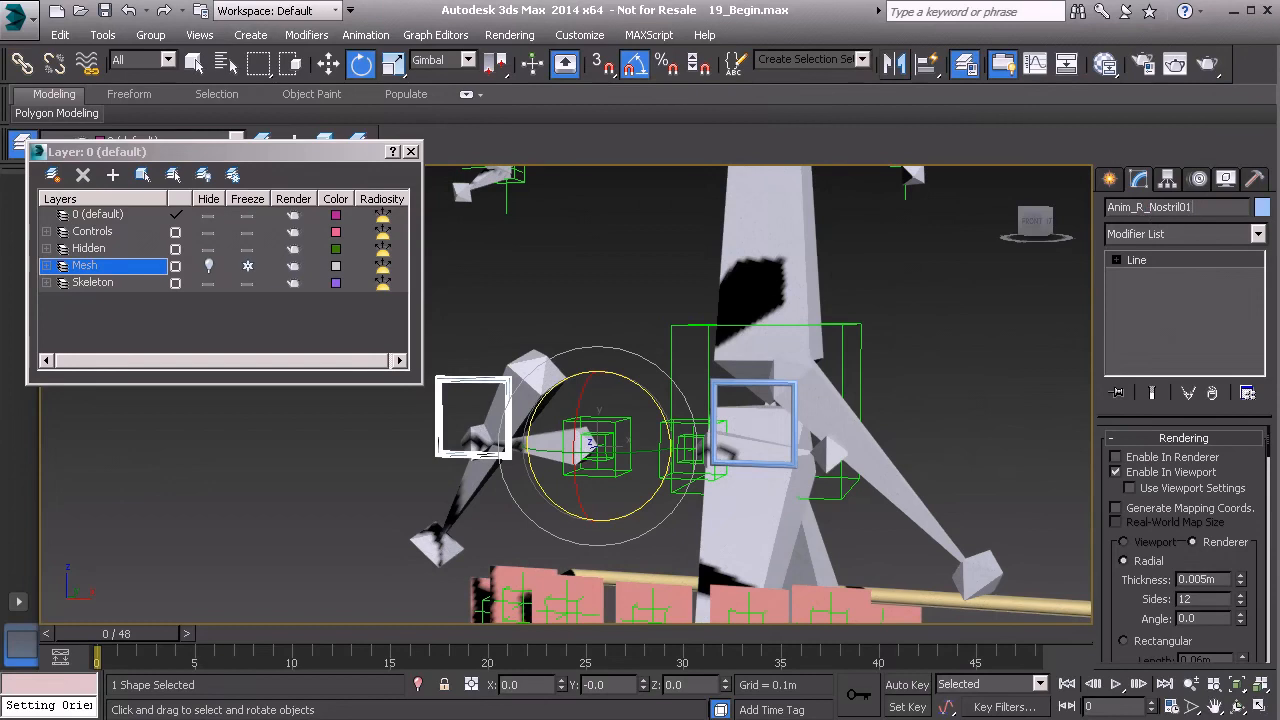
pyautogui.click(1263, 208)
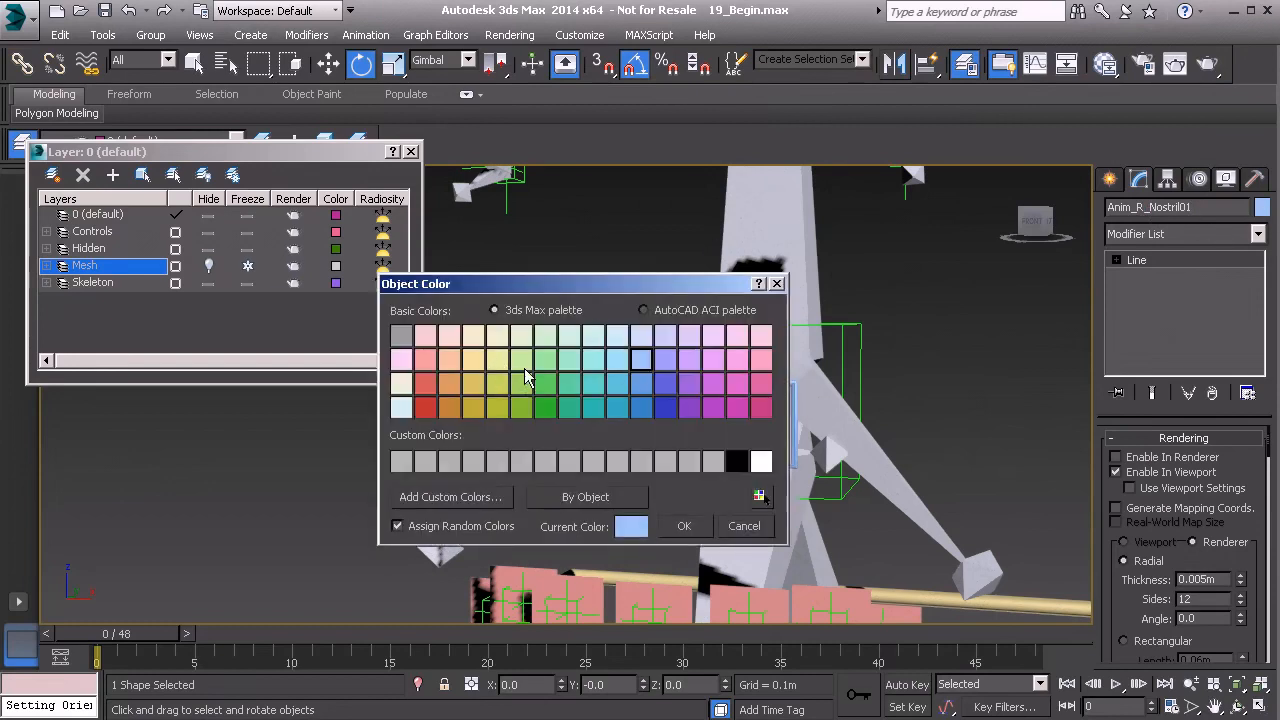
pyautogui.click(567, 360)
pyautogui.click(684, 526)
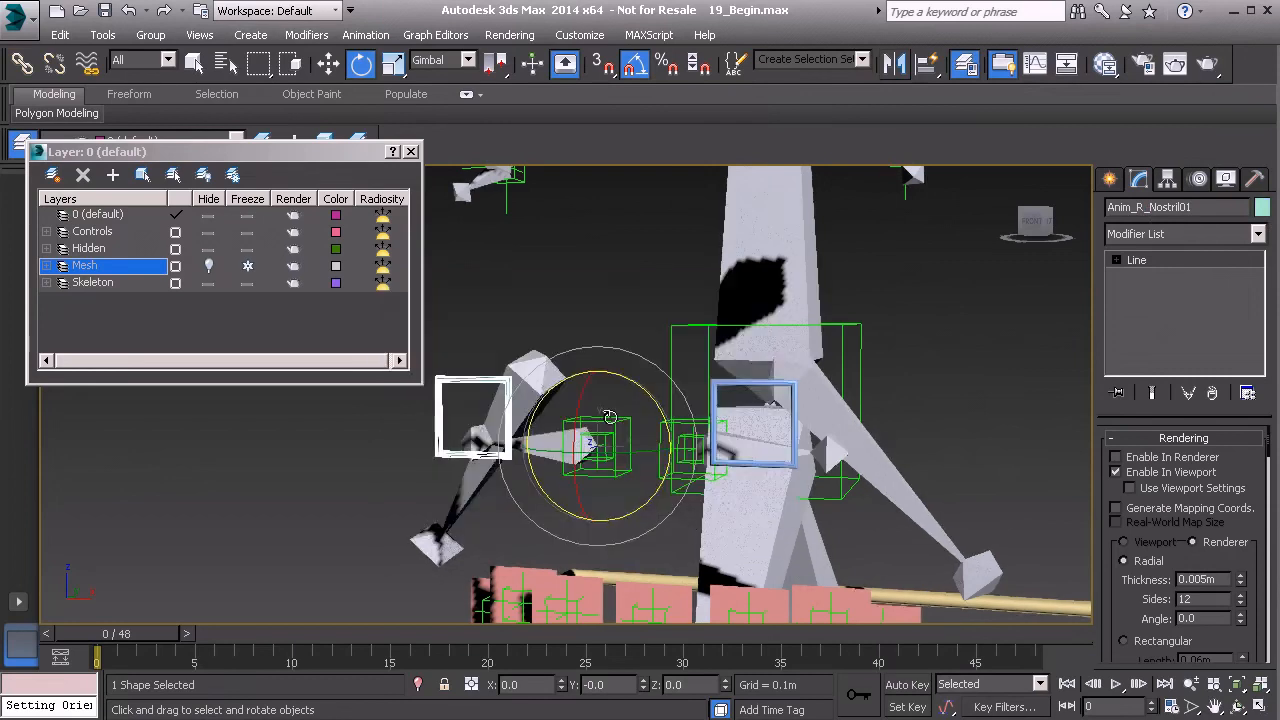
pyautogui.click(604, 345)
# - Hide and show the Controls layer to check whether the nostril controls belong to it
pyautogui.keyDown('alt'); pyautogui.moveTo(604, 337); pyautogui.dragTo(608, 336, button='middle'); pyautogui.keyUp('alt')
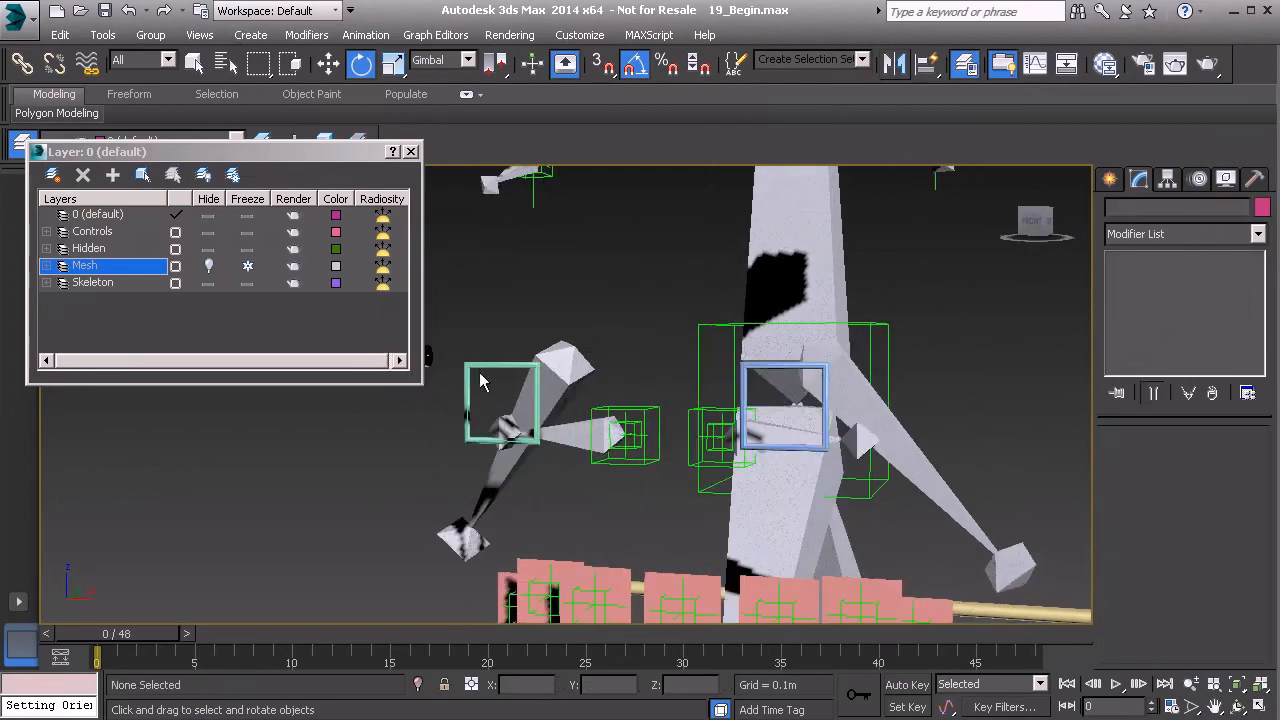
pyautogui.click(477, 364)
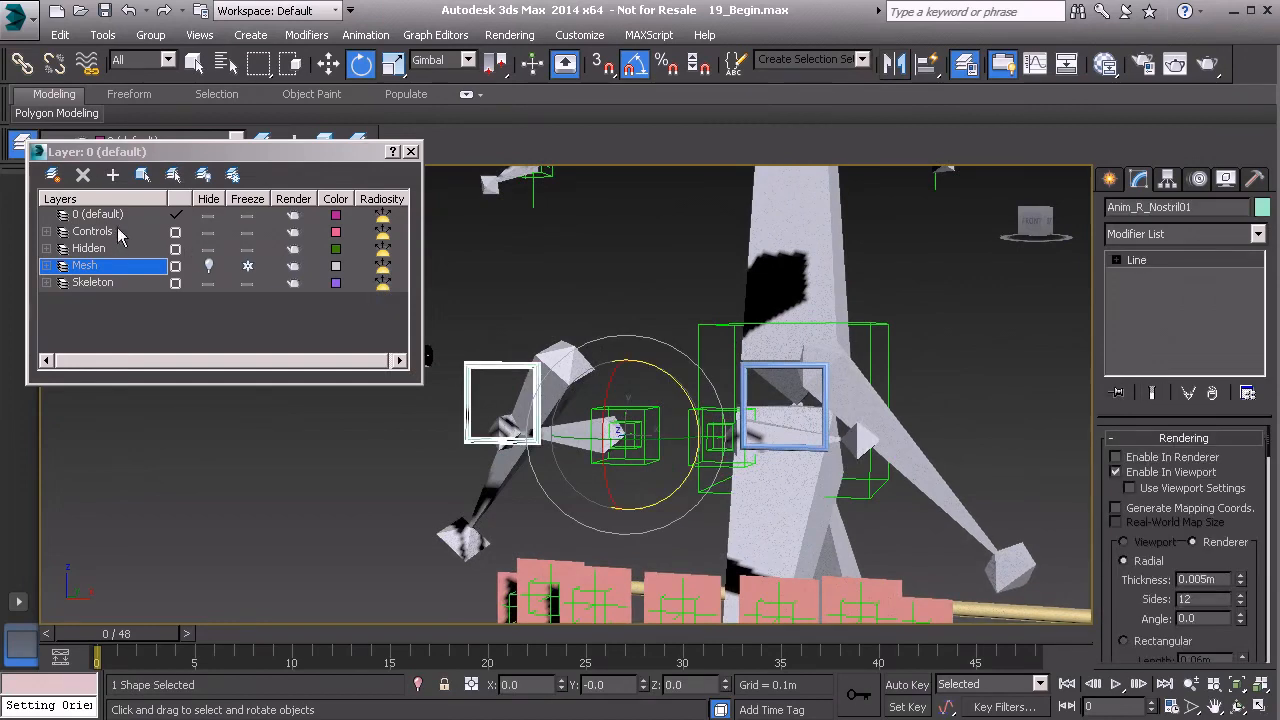
pyautogui.click(207, 233)
pyautogui.click(207, 236)
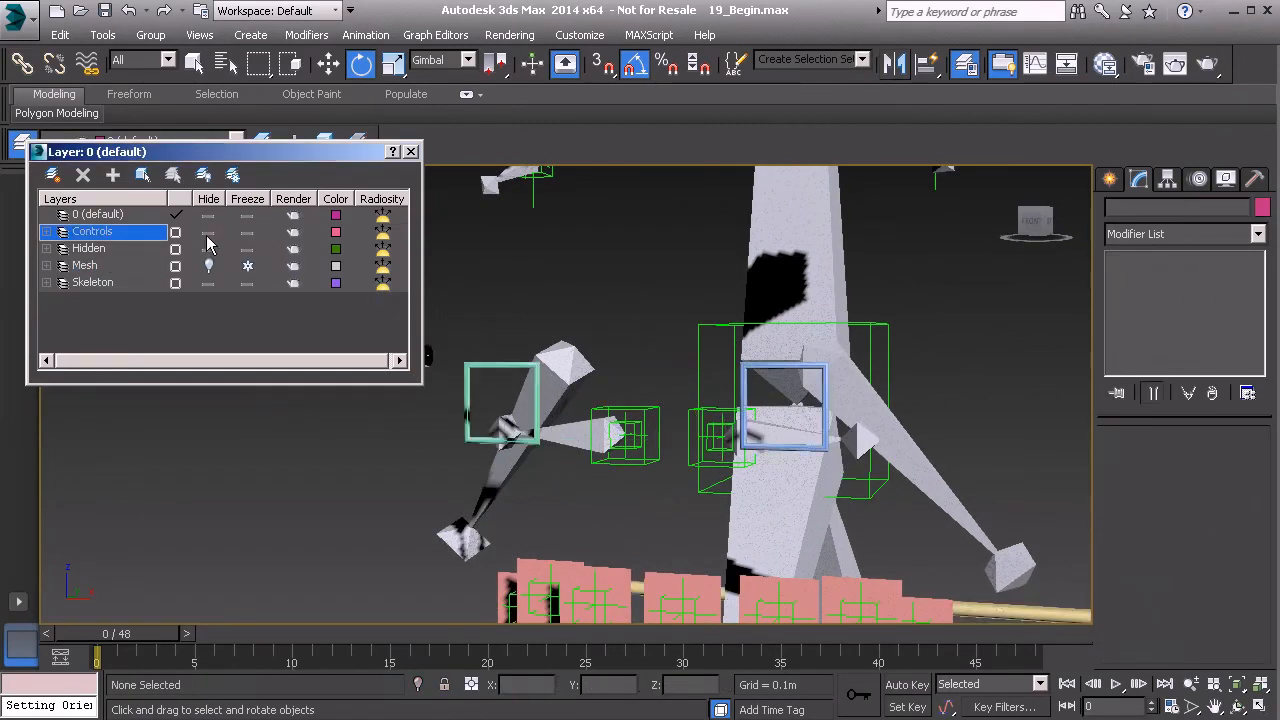
# - Lock movement and scale on X, Y and Z for both Anim_R_Nostril01 and Anim_L_Nostril01, leaving their rotation unlocked
pyautogui.click(466, 364)
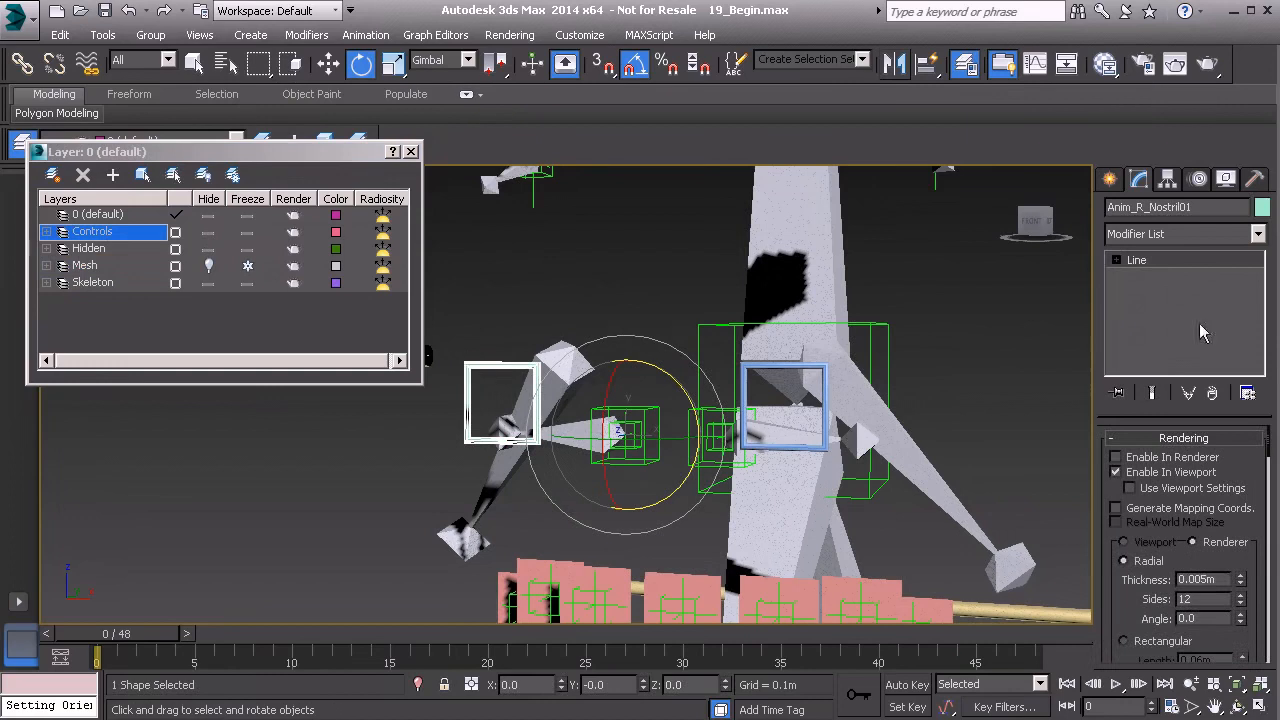
pyautogui.click(1165, 180)
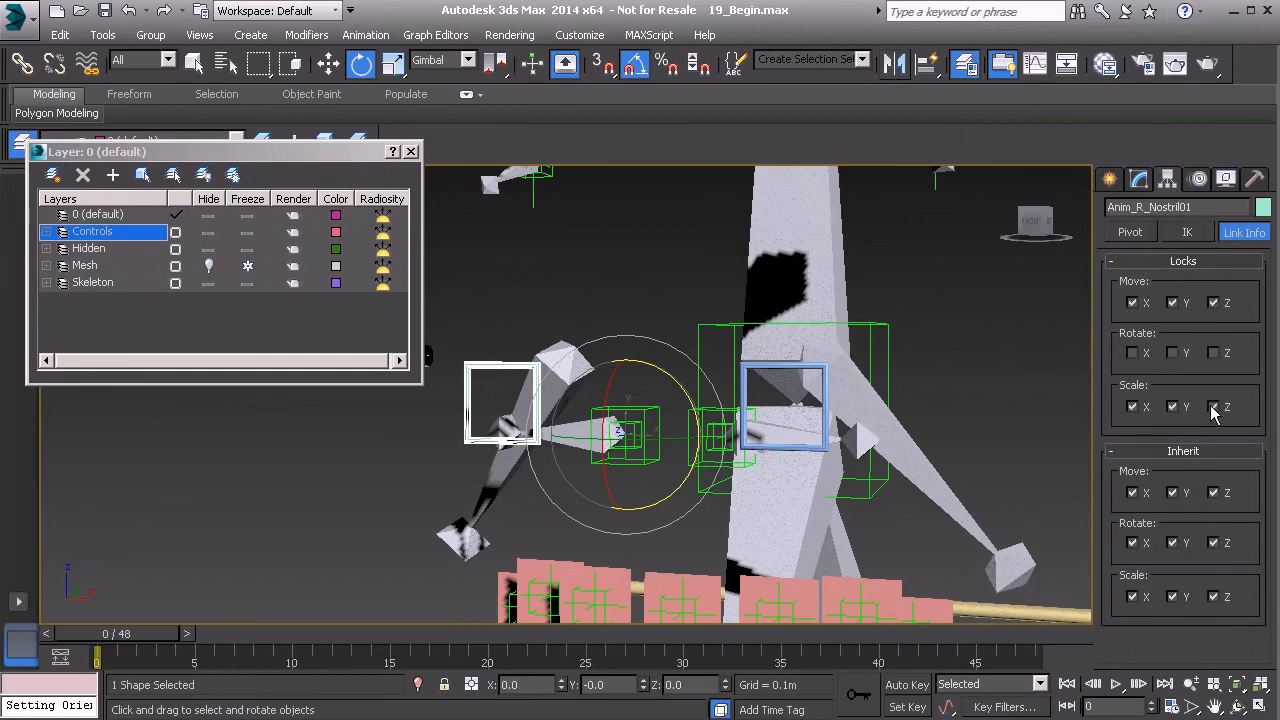
pyautogui.click(763, 370)
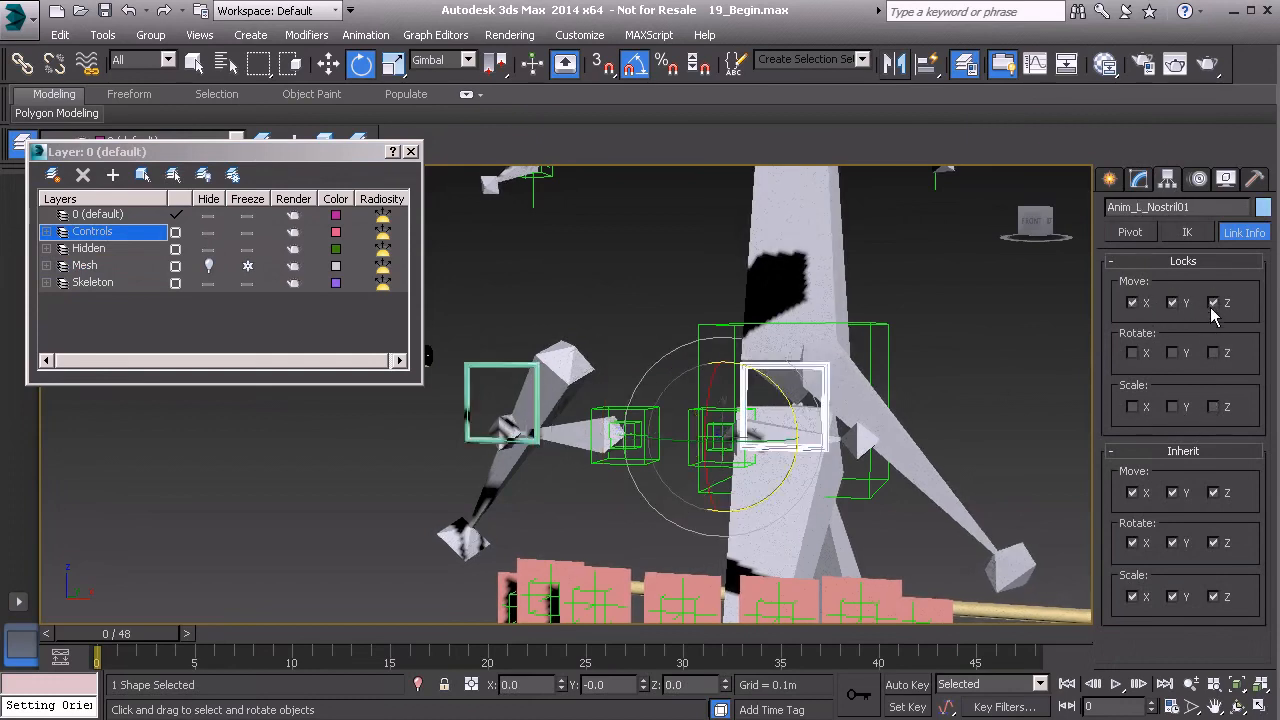
pyautogui.click(1134, 407)
pyautogui.click(1174, 407)
pyautogui.click(1214, 407)
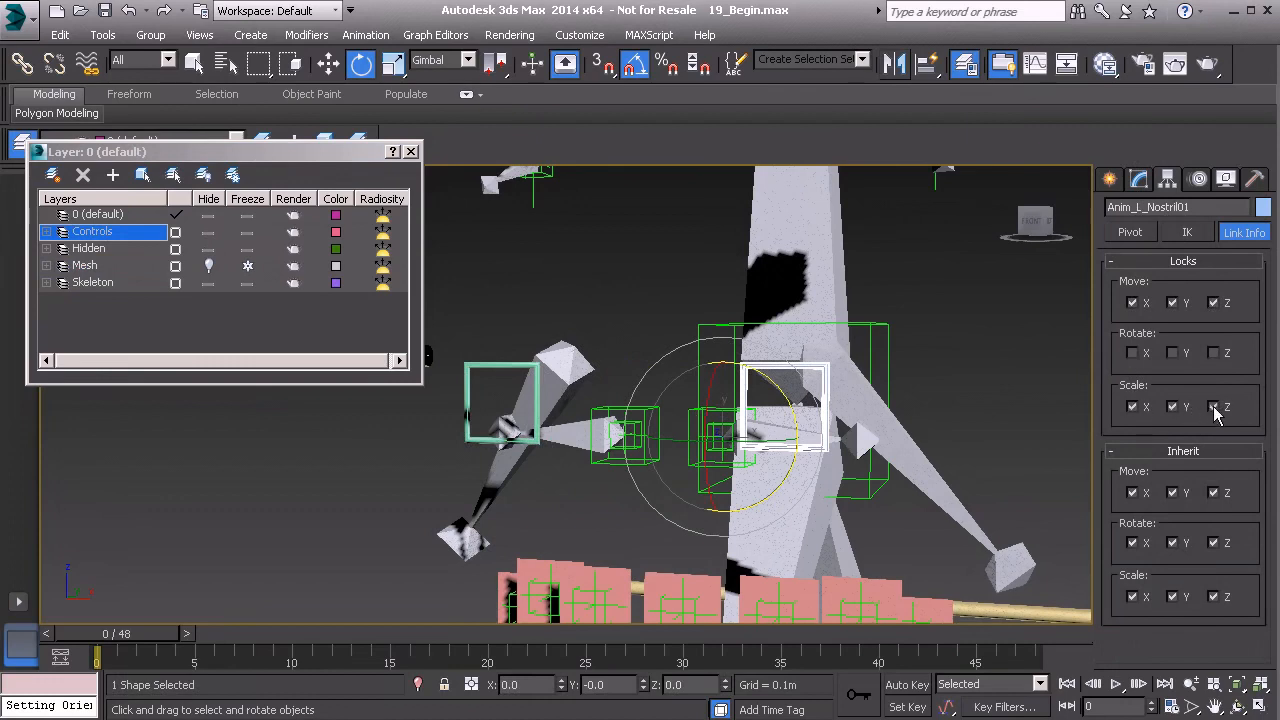
# - Apply Freeze Transform to both nostril controls together, accept the extra controller layer, and deselect them
pyautogui.keyDown('ctrl'); pyautogui.click(500, 366); pyautogui.keyUp('ctrl')
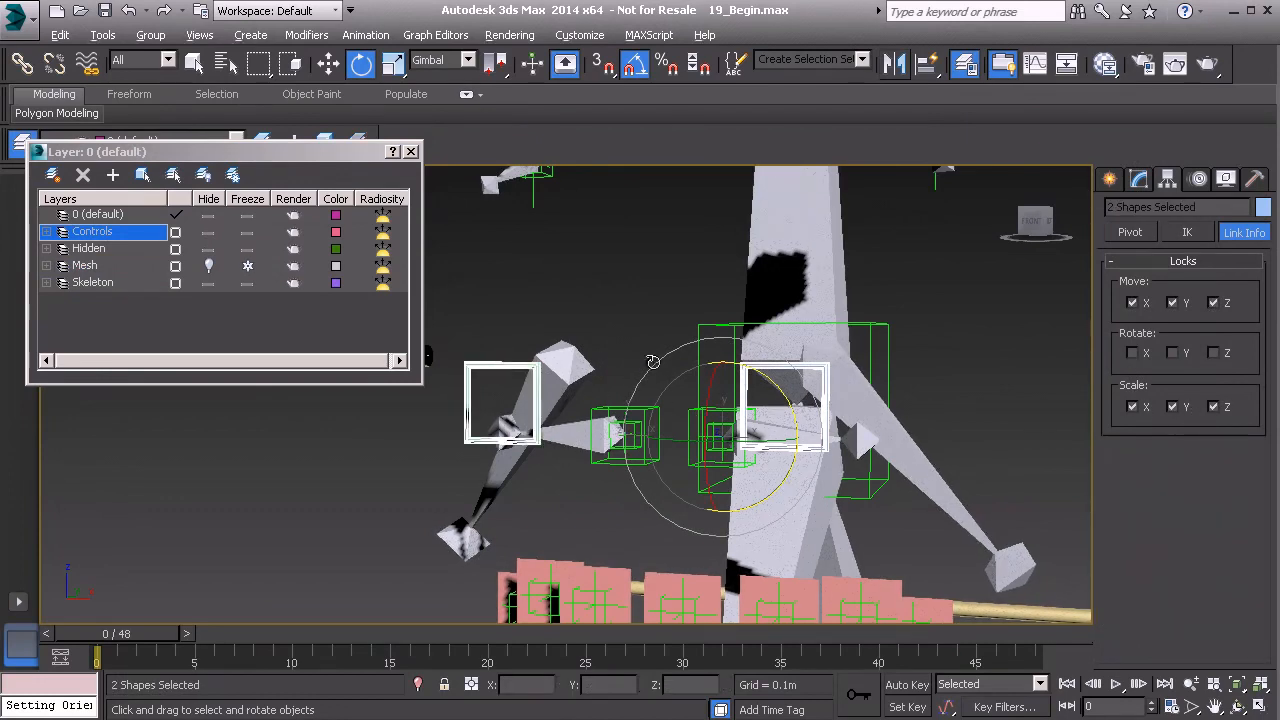
pyautogui.keyDown('alt'); pyautogui.moveTo(661, 362); pyautogui.dragTo(642, 376, button='middle'); pyautogui.keyUp('alt')
pyautogui.rightClick(524, 282)
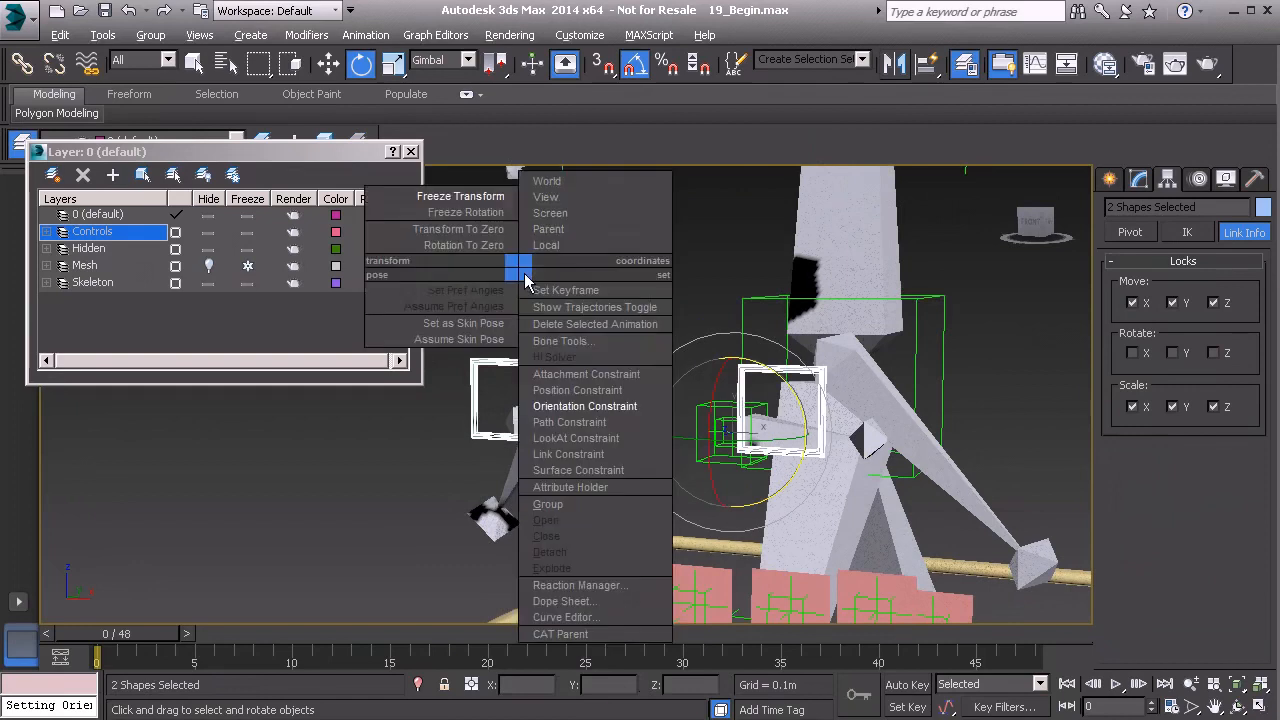
pyautogui.click(471, 194)
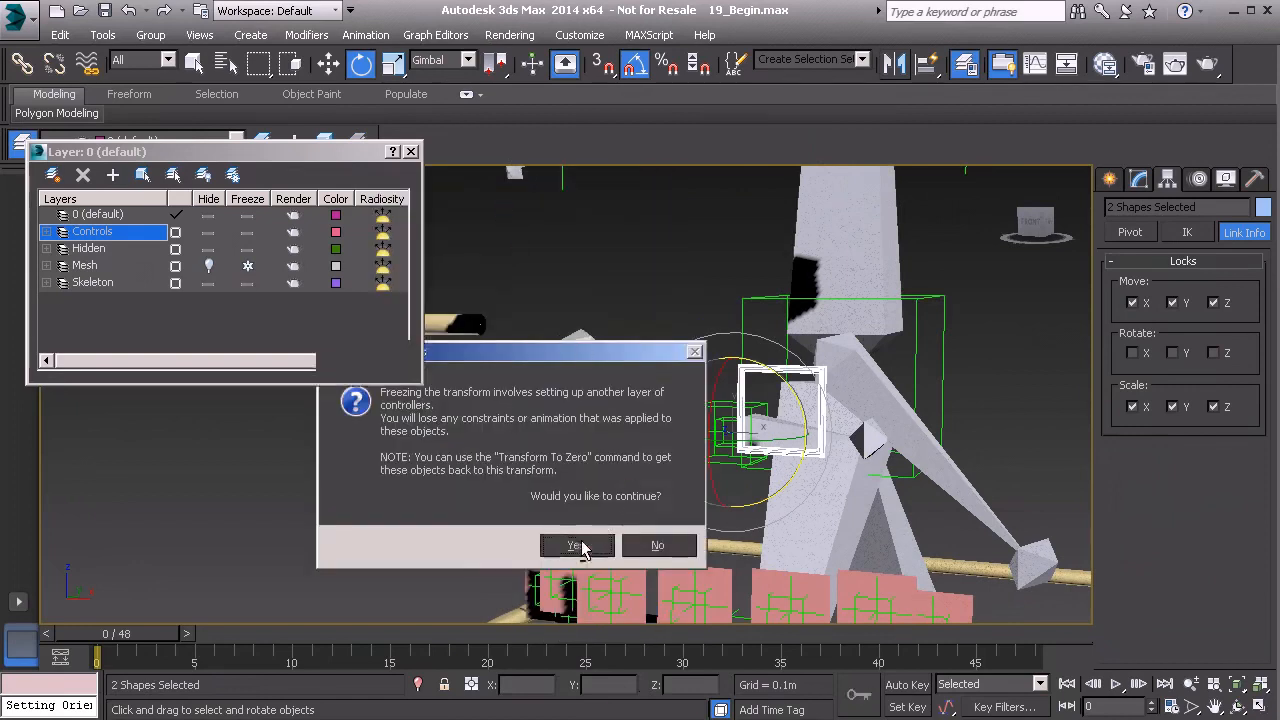
pyautogui.click(577, 545)
pyautogui.click(568, 272)
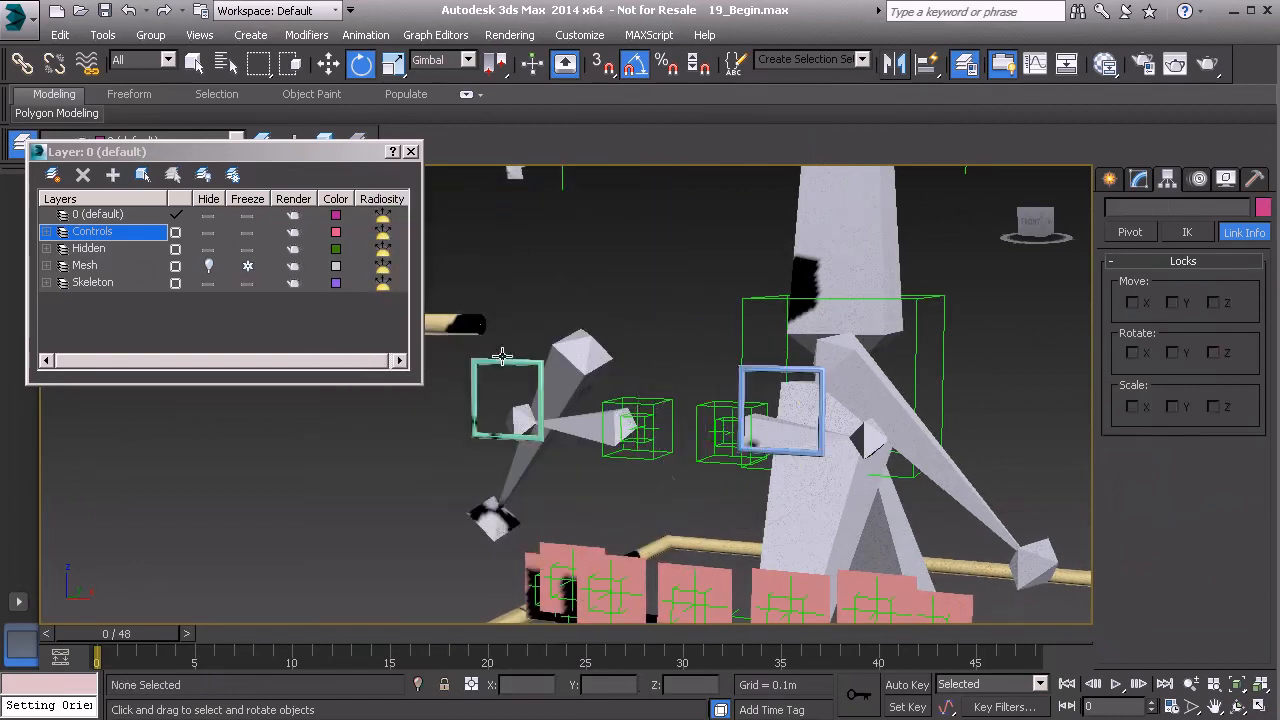
# - Try rotating Anim_L_Nostril01 and return it to its frozen pose with Transform To Zero
pyautogui.click(499, 363)
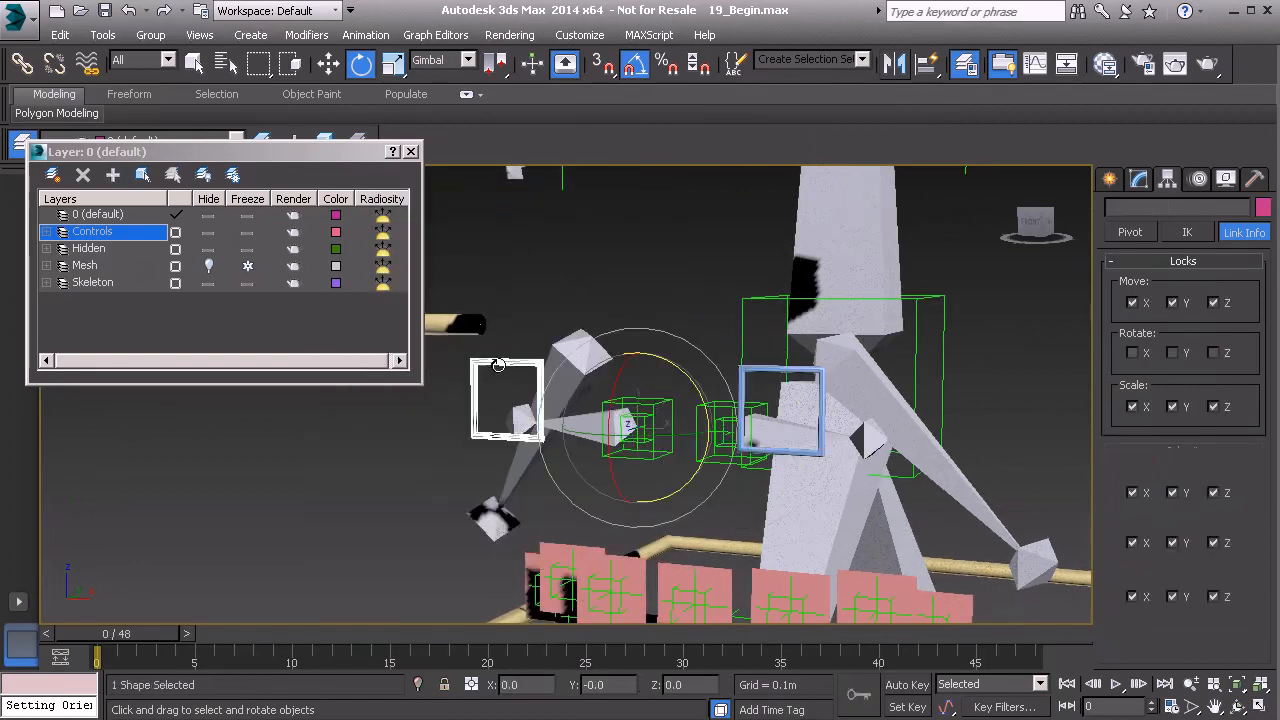
pyautogui.click(776, 368)
pyautogui.moveTo(763, 402); pyautogui.dragTo(631, 317)
pyautogui.rightClick(628, 317)
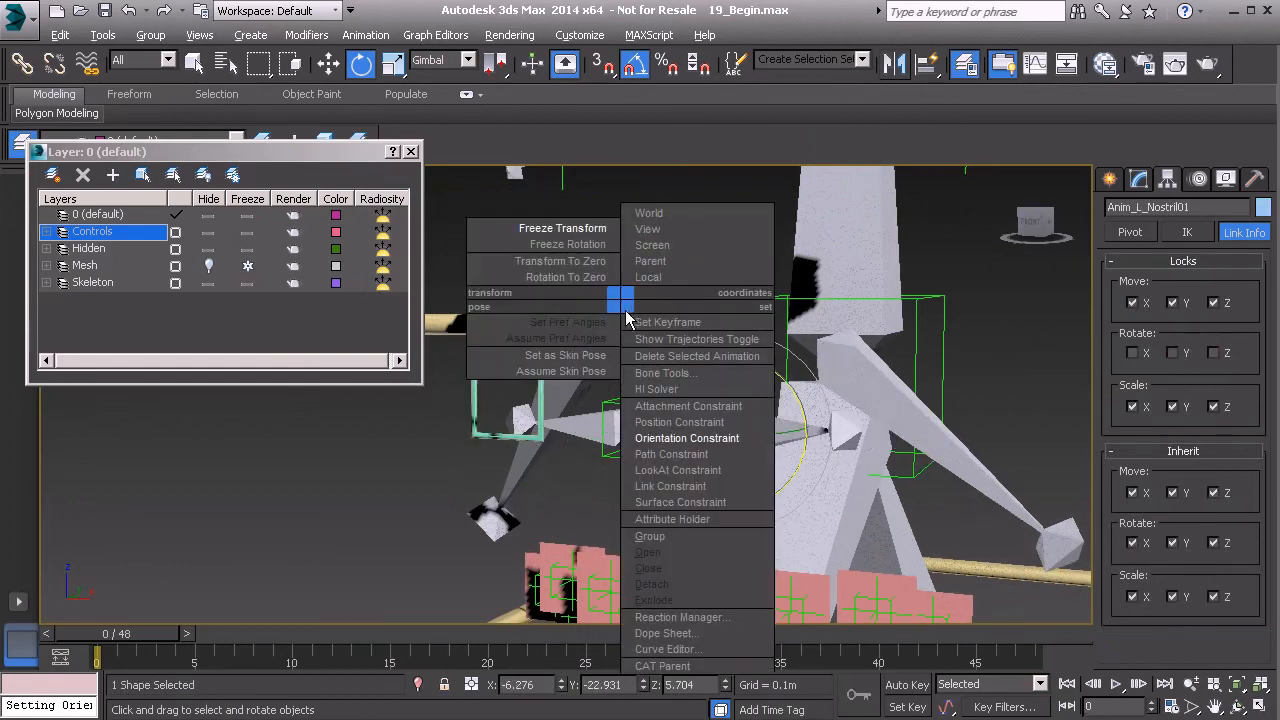
pyautogui.click(562, 261)
# - Try rotating Anim_R_Nostril01 and reset it to its frozen pose with Transform To Zero
pyautogui.click(540, 360)
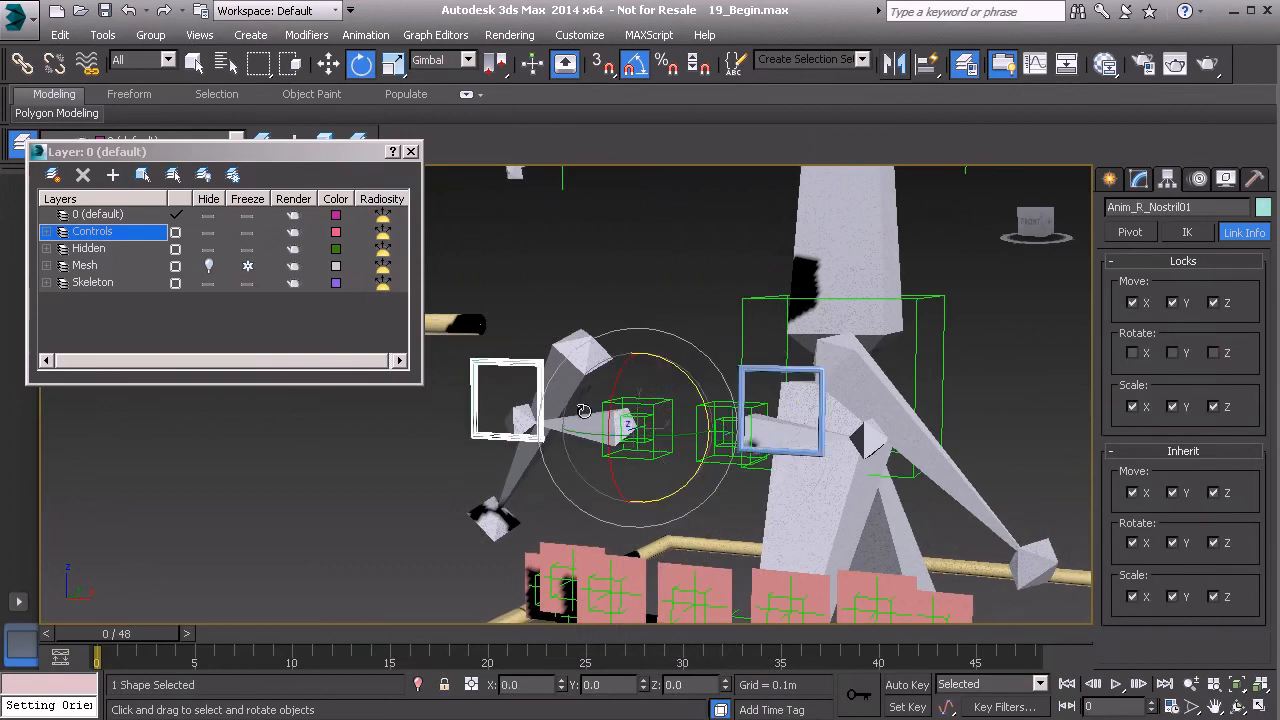
pyautogui.moveTo(640, 389)
pyautogui.mouseDown()
pyautogui.moveTo(668, 397)
pyautogui.moveTo(660, 390)
pyautogui.mouseUp()
pyautogui.rightClick(590, 279)
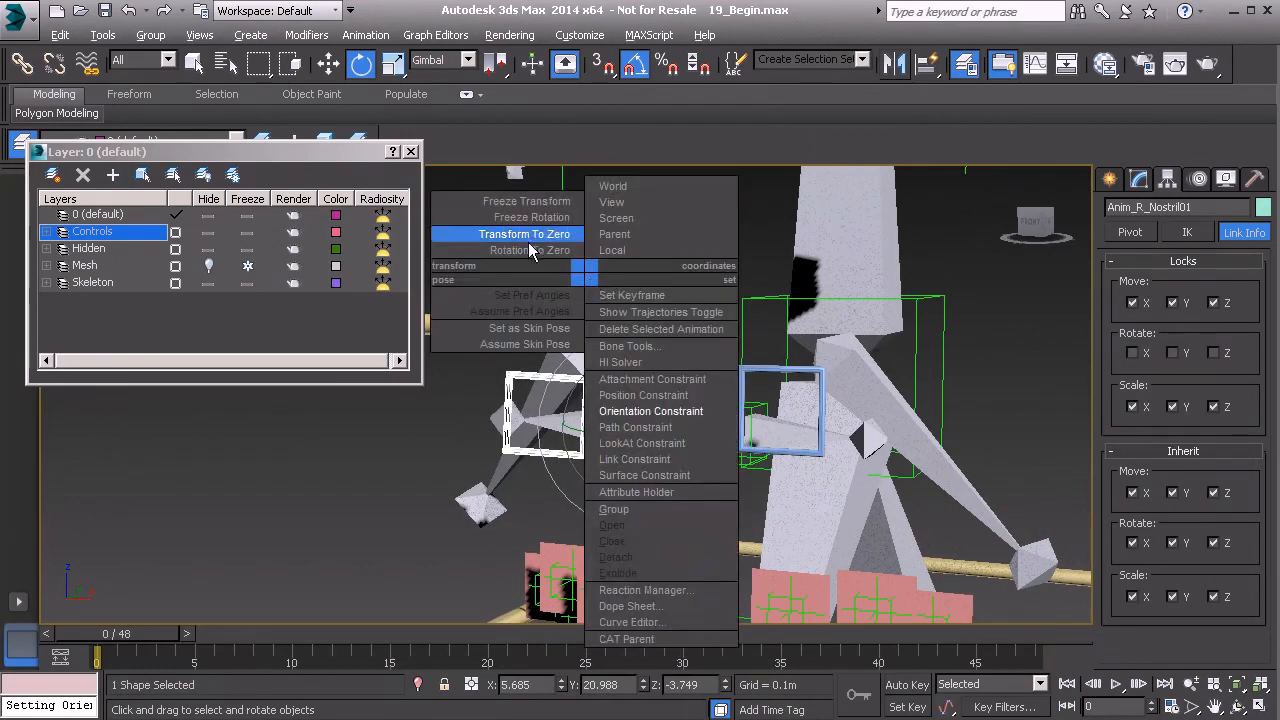
pyautogui.click(529, 239)
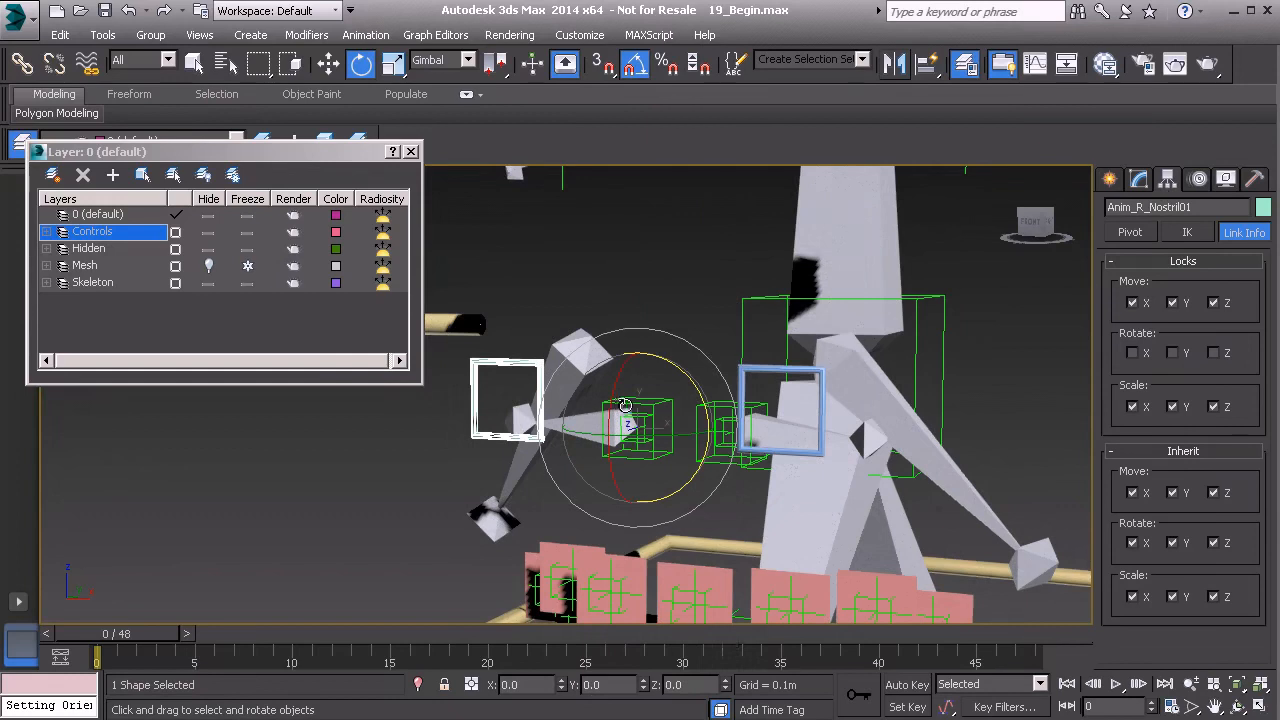
# - Examine the position and rotation controller lists that Freeze Transform set up on Anim_R_Nostril01
pyautogui.click(1199, 180)
pyautogui.scroll(-5, 1110, 595)
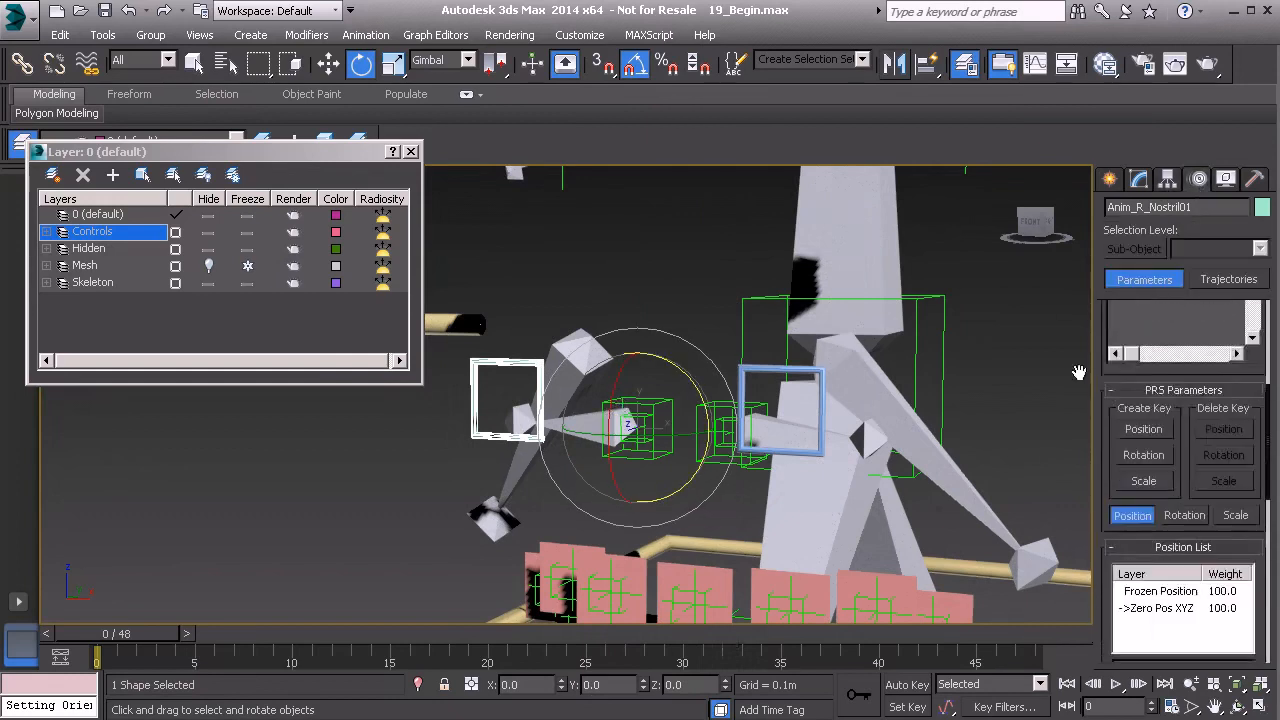
pyautogui.moveTo(1113, 576); pyautogui.dragTo(1102, 349)
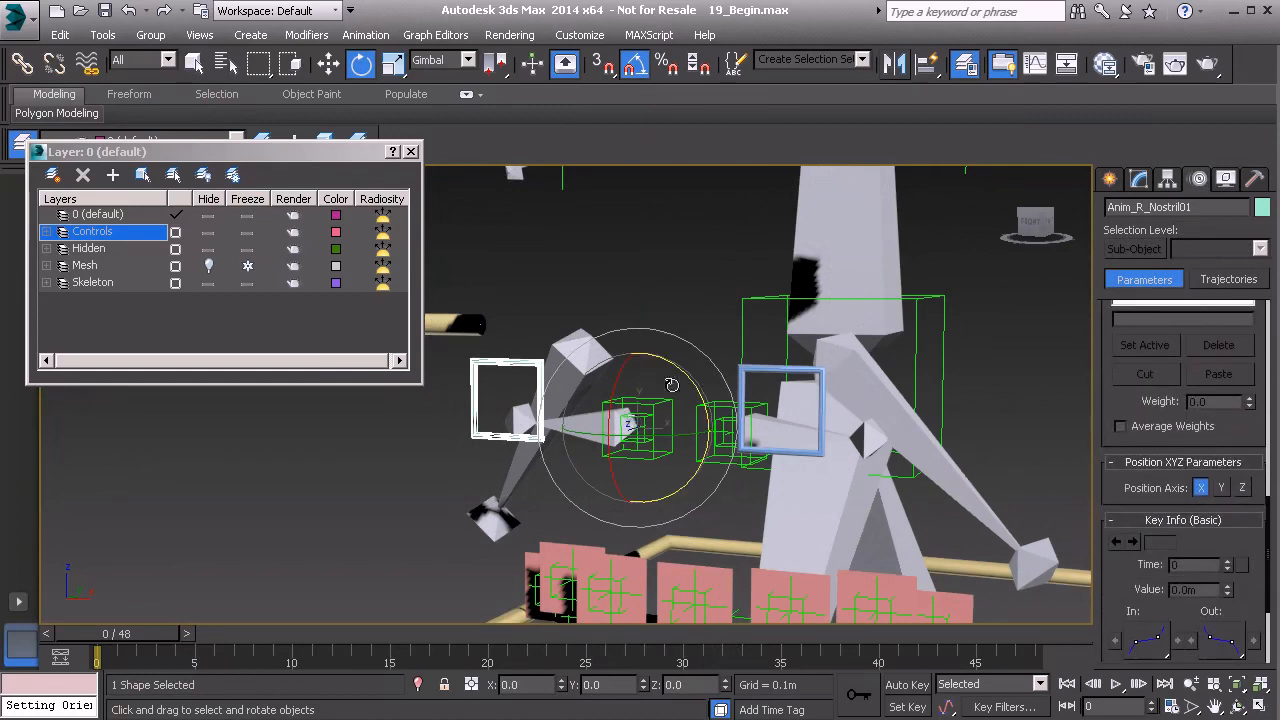
pyautogui.moveTo(614, 428)
pyautogui.keyDown('alt'); pyautogui.mouseDown(button='middle')
pyautogui.moveTo(654, 427)
pyautogui.moveTo(618, 427)
pyautogui.moveTo(630, 430)
pyautogui.mouseUp(button='middle'); pyautogui.keyUp('alt')
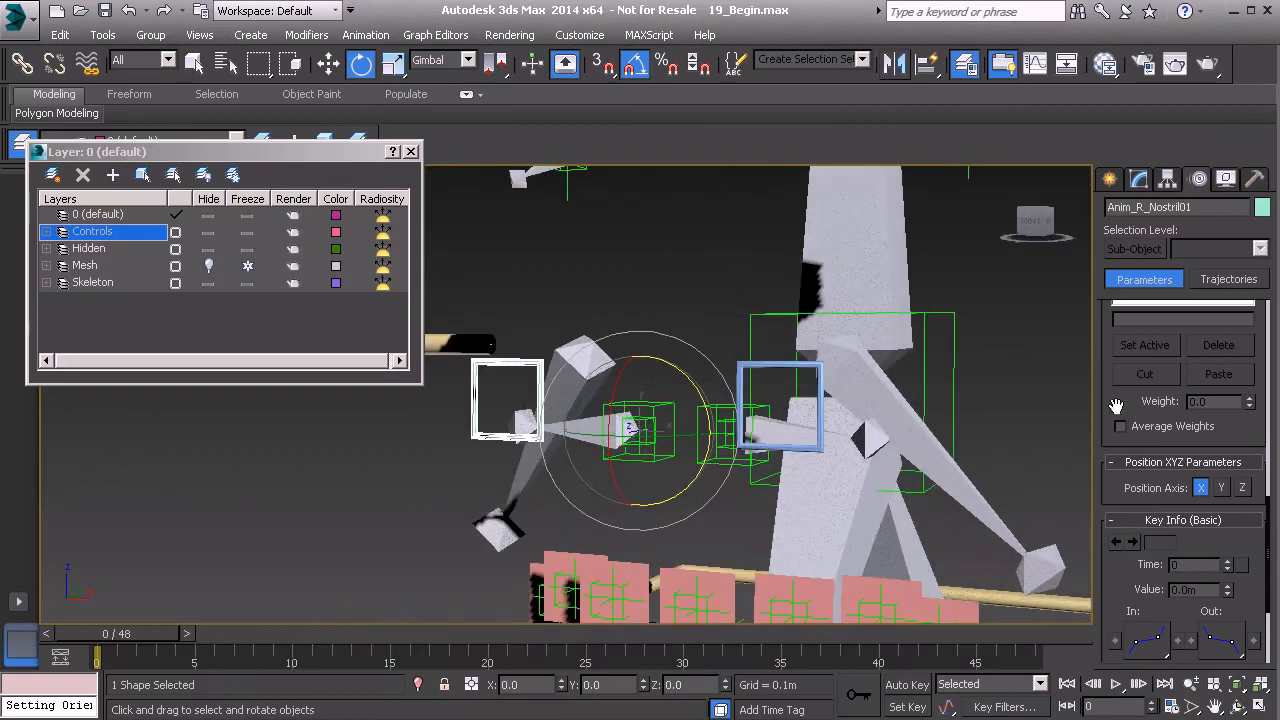
pyautogui.scroll(3, 1130, 410)
pyautogui.click(1195, 394)
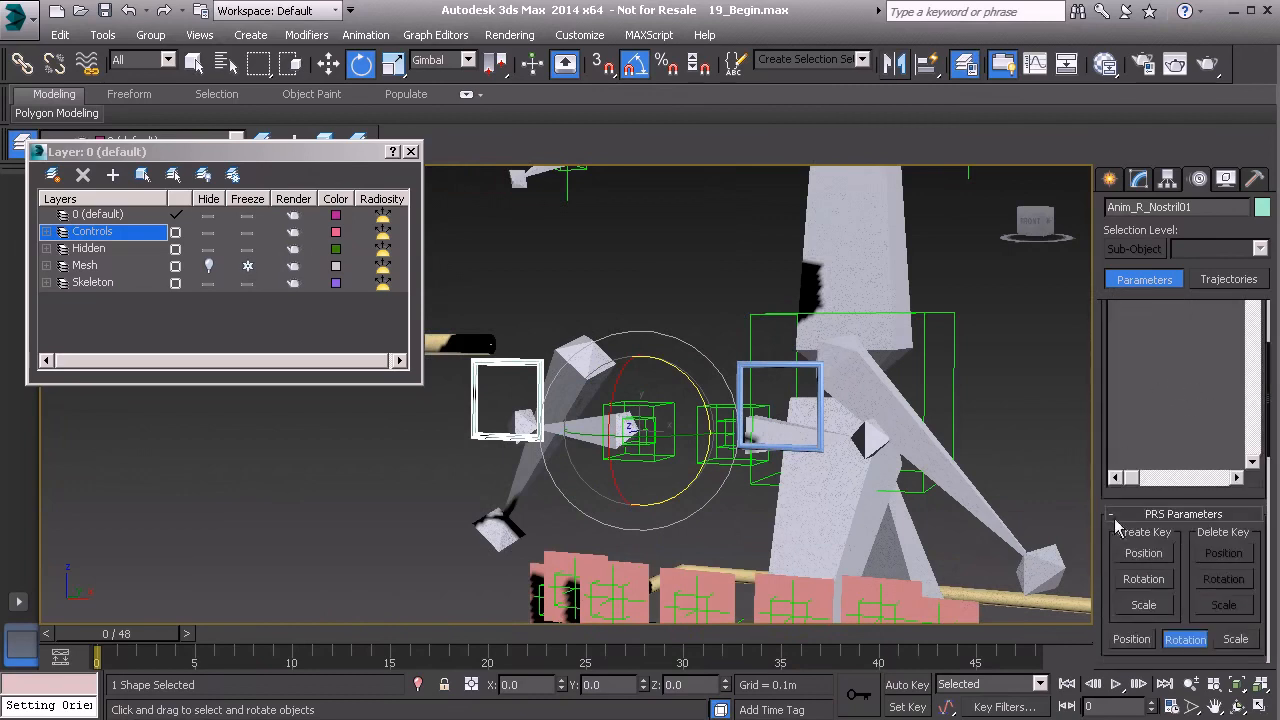
pyautogui.moveTo(1082, 272); pyautogui.dragTo(1121, 108)
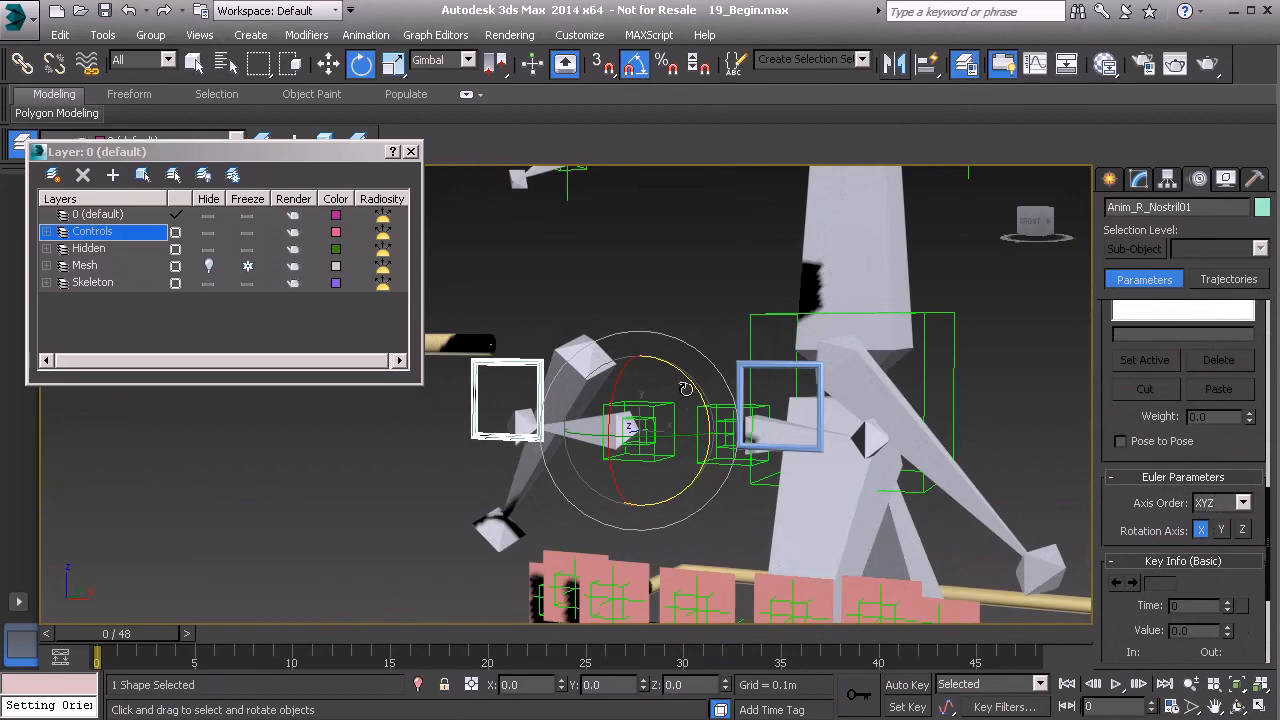
# - Try rotating the right nostril control, undo the rotation, and select the left nostril control
pyautogui.moveTo(688, 385); pyautogui.dragTo(697, 419)
pyautogui.hotkey('ctrl', 'z')
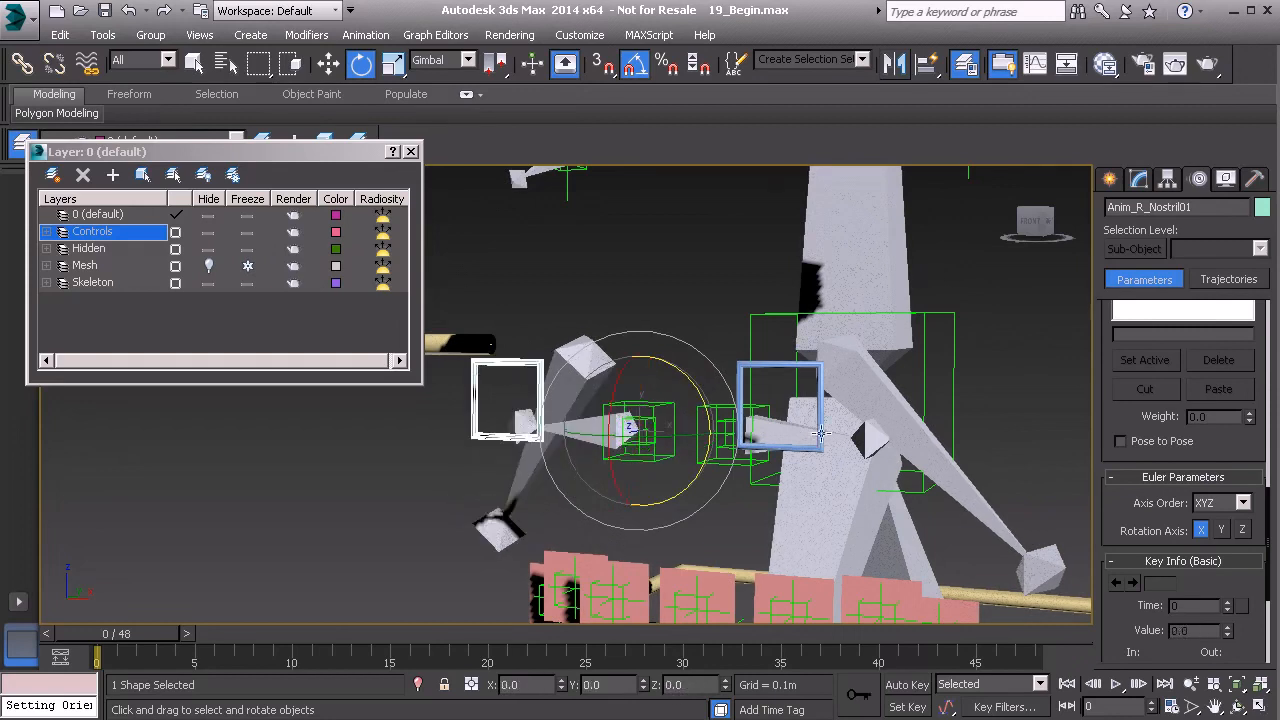
pyautogui.click(741, 372)
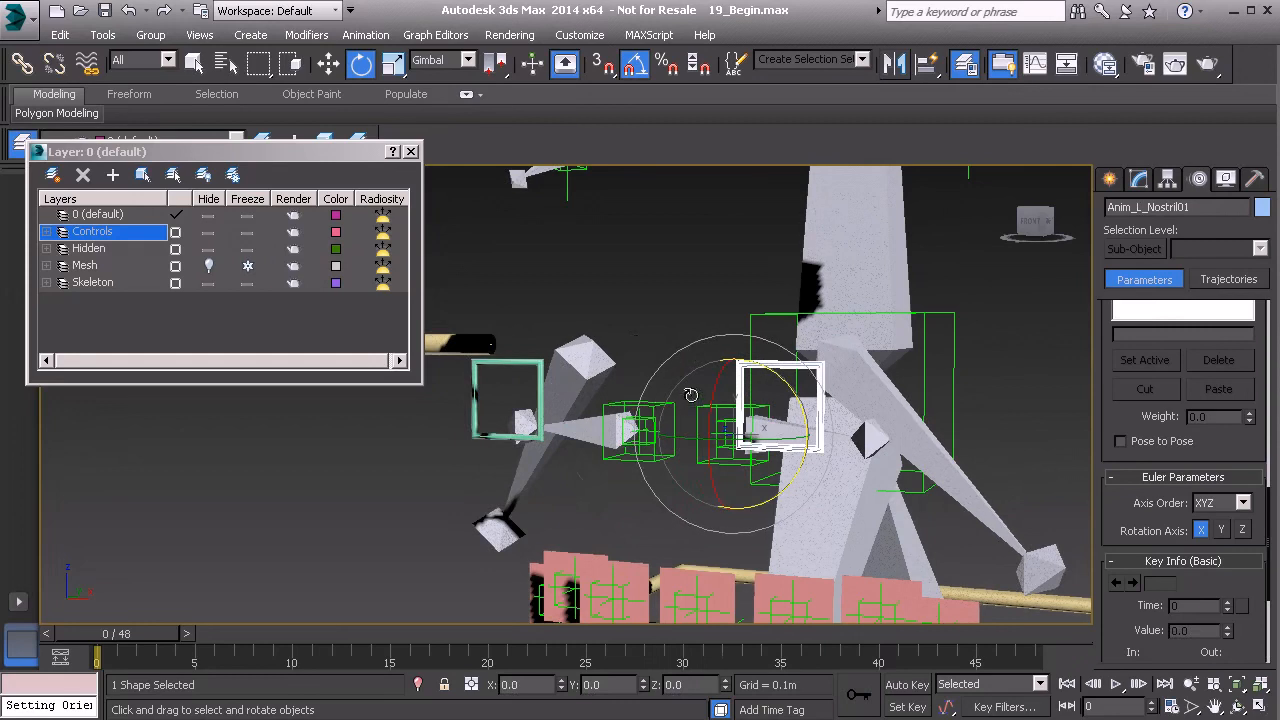
# - Unhide the Mesh layer and hide the Hidden layer so the face shows with the controls
pyautogui.scroll(-5, 636, 378)
pyautogui.keyDown('alt'); pyautogui.moveTo(636, 378); pyautogui.dragTo(592, 424, button='middle'); pyautogui.keyUp('alt')
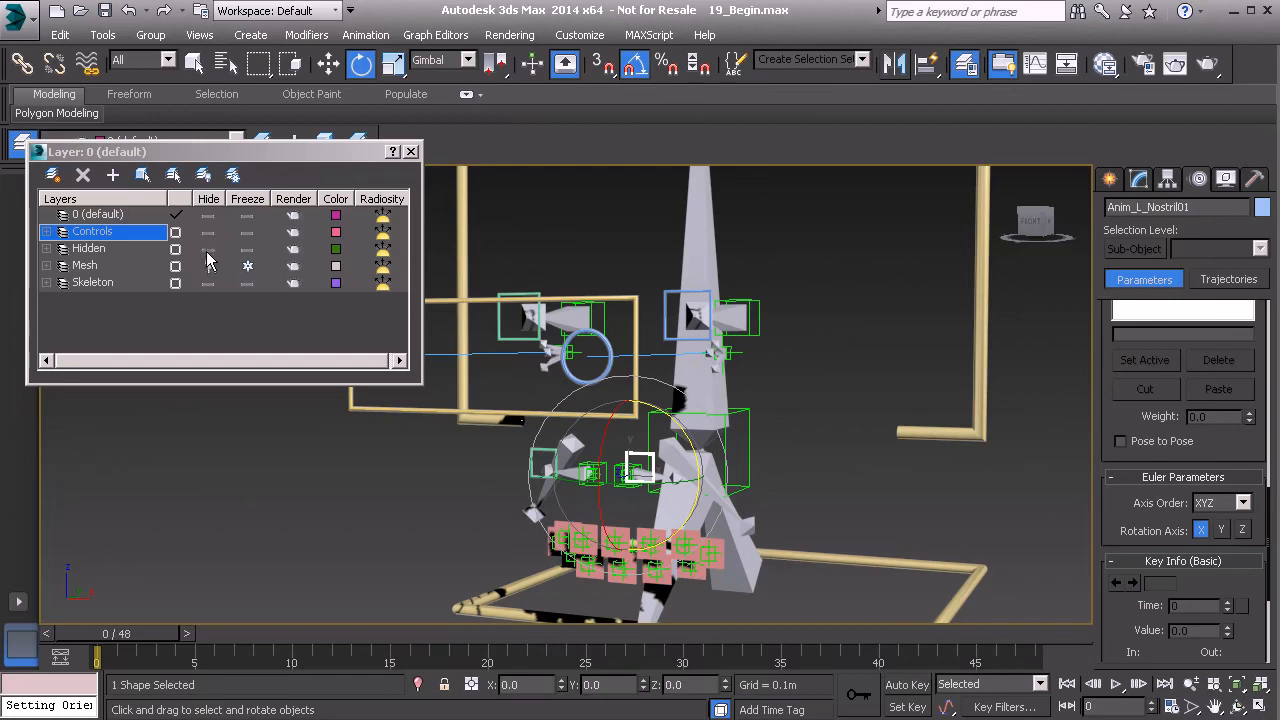
pyautogui.click(209, 266)
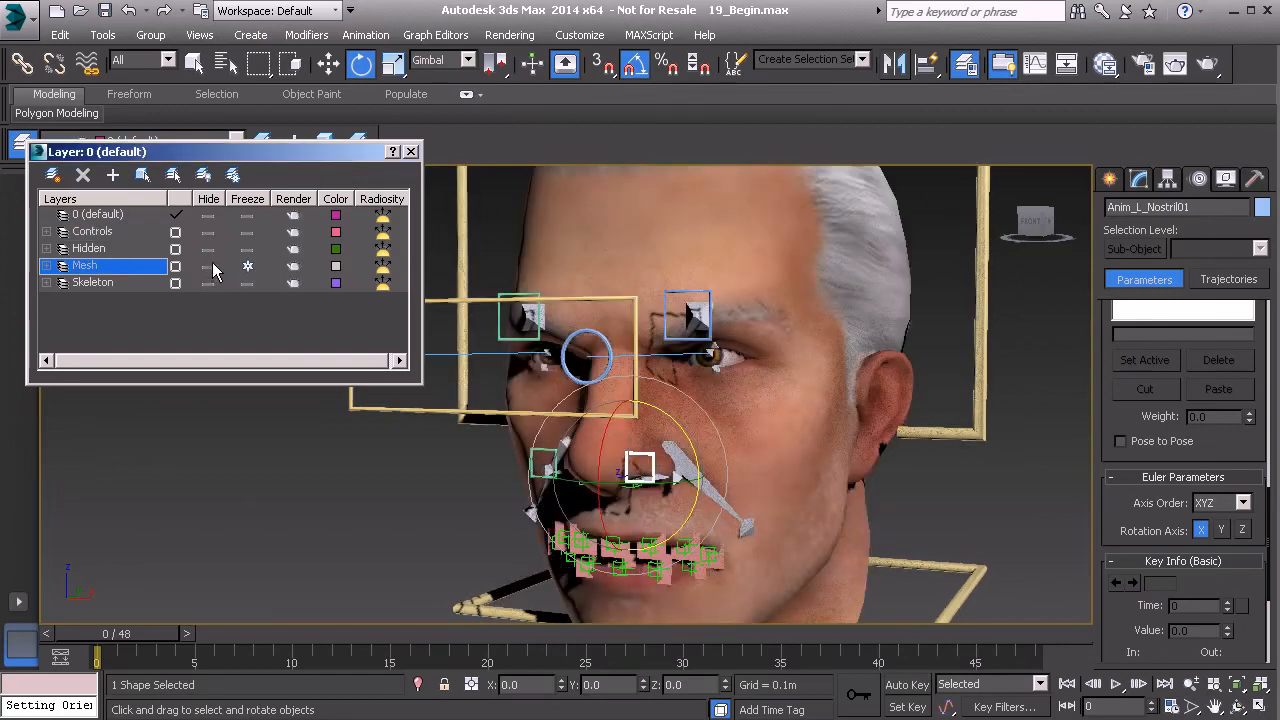
pyautogui.click(208, 249)
# - Try rotating the left nostril control to test the face deformation, cancel the rotation, and deselect it
pyautogui.scroll(4, 638, 437)
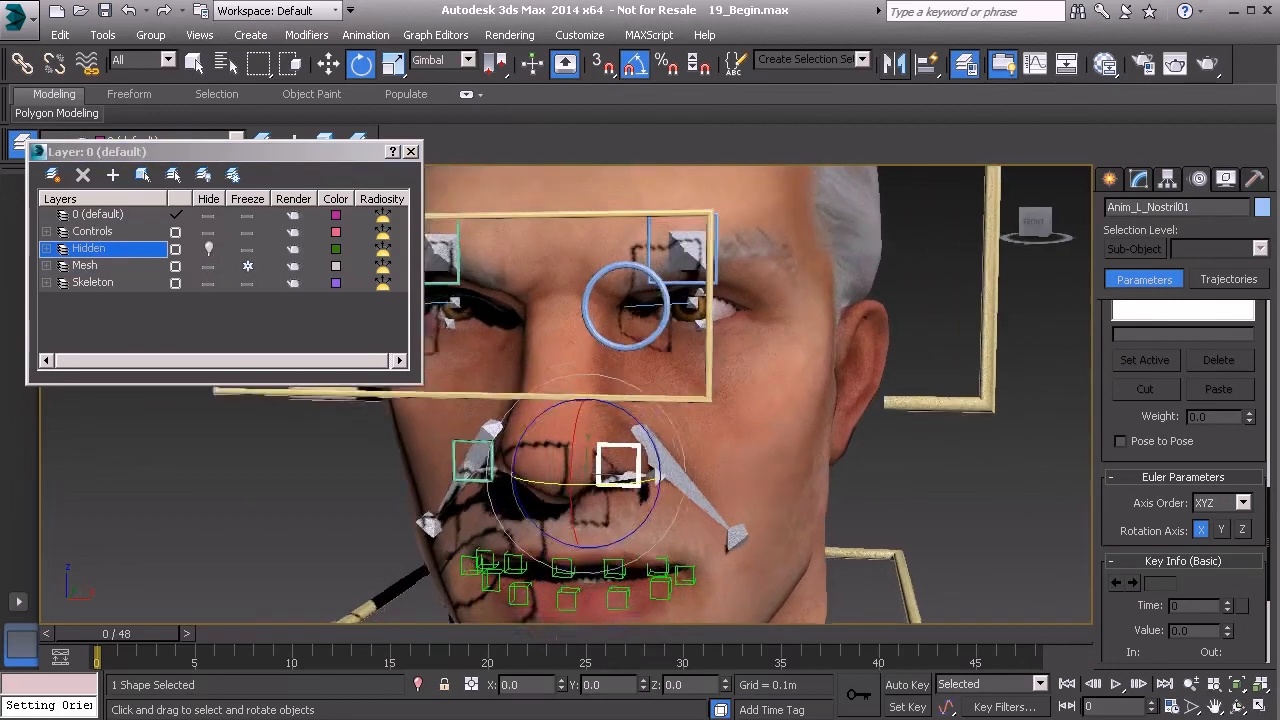
pyautogui.moveTo(638, 437)
pyautogui.mouseDown()
pyautogui.moveTo(634, 455)
pyautogui.moveTo(622, 415)
pyautogui.moveTo(632, 428)
pyautogui.mouseUp()
pyautogui.rightClick(632, 428)
pyautogui.click(954, 474)
pyautogui.scroll(-2, 790, 476)
pyautogui.moveTo(625, 508); pyautogui.dragTo(708, 396, button='middle')
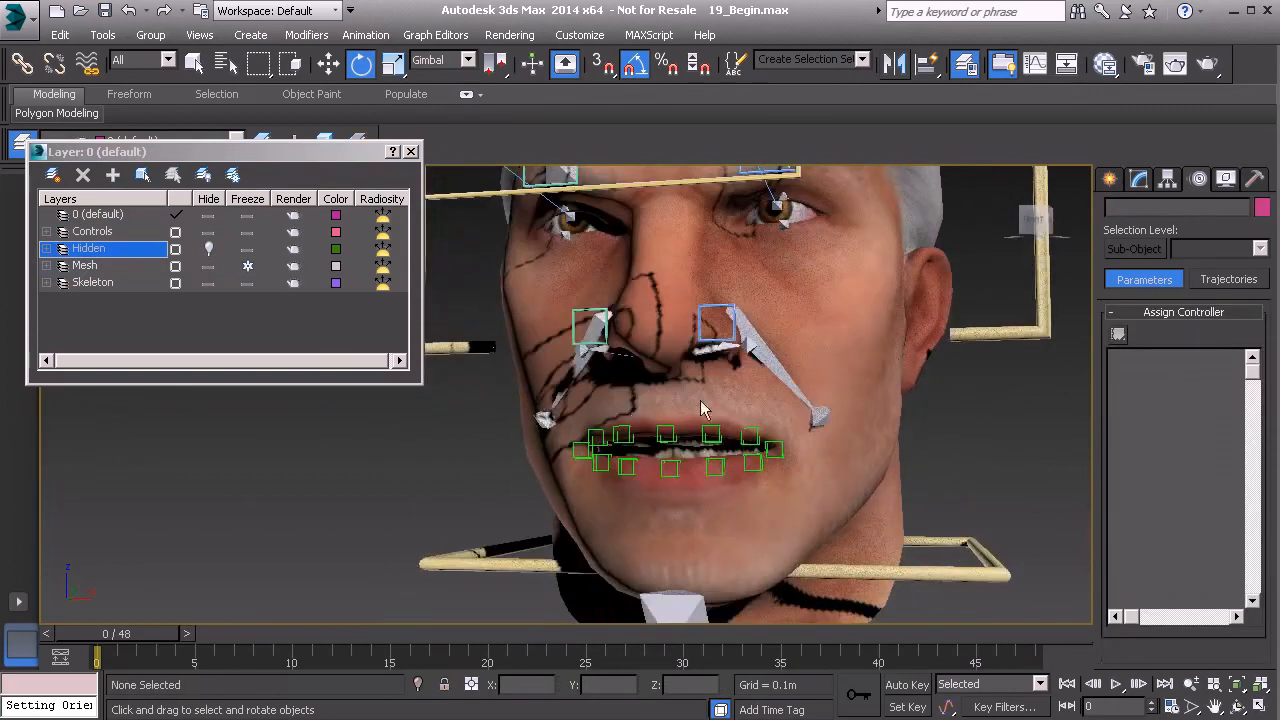
pyautogui.scroll(-2, 645, 403)
pyautogui.scroll(1, 699, 413)
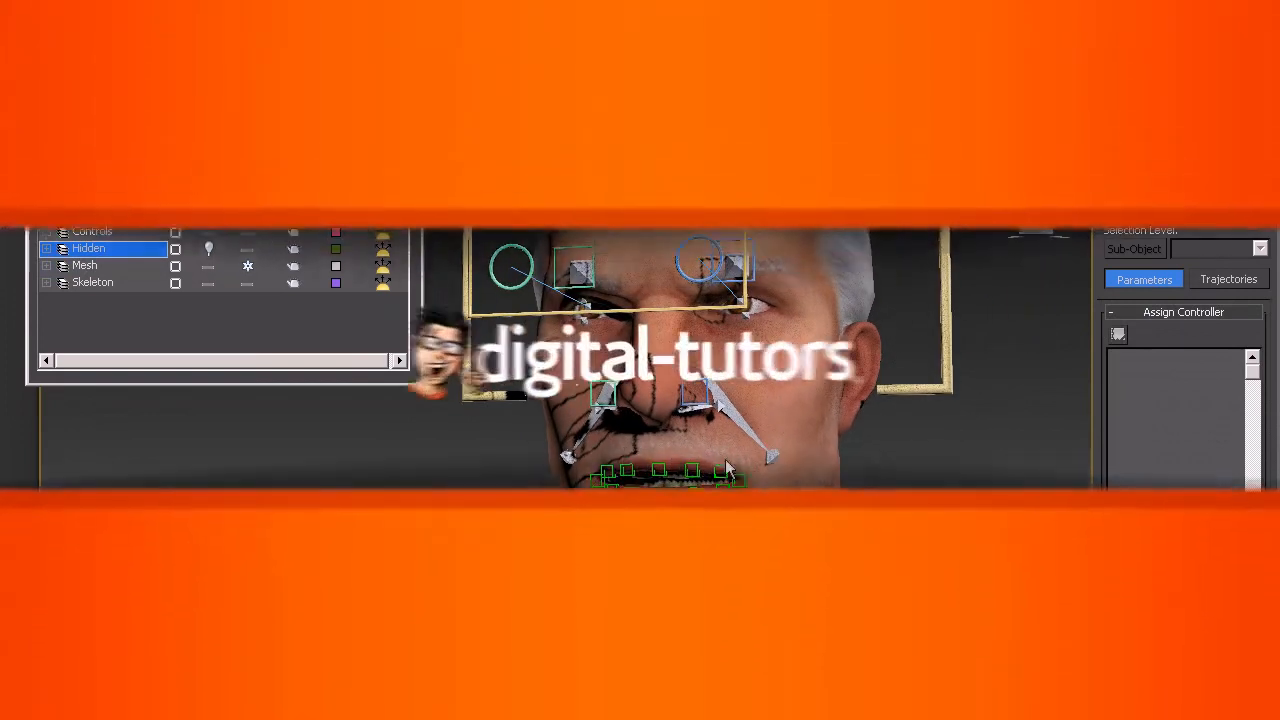